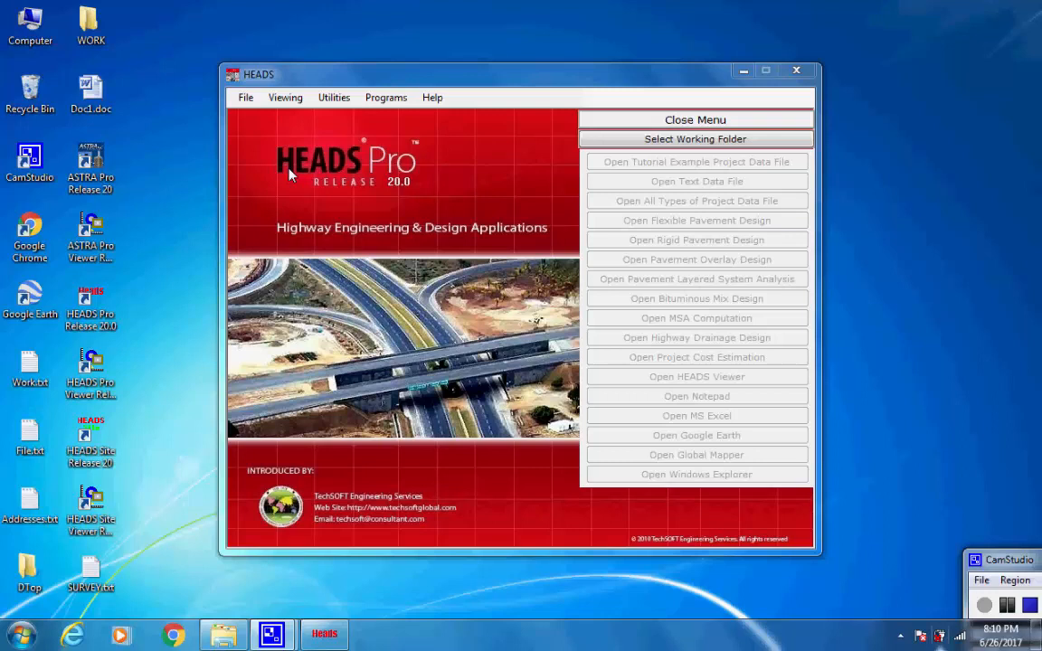
Step: Set the working folder to the Work folder on the Desktop
{"action": "left_click", "coordinate": [246, 101]}
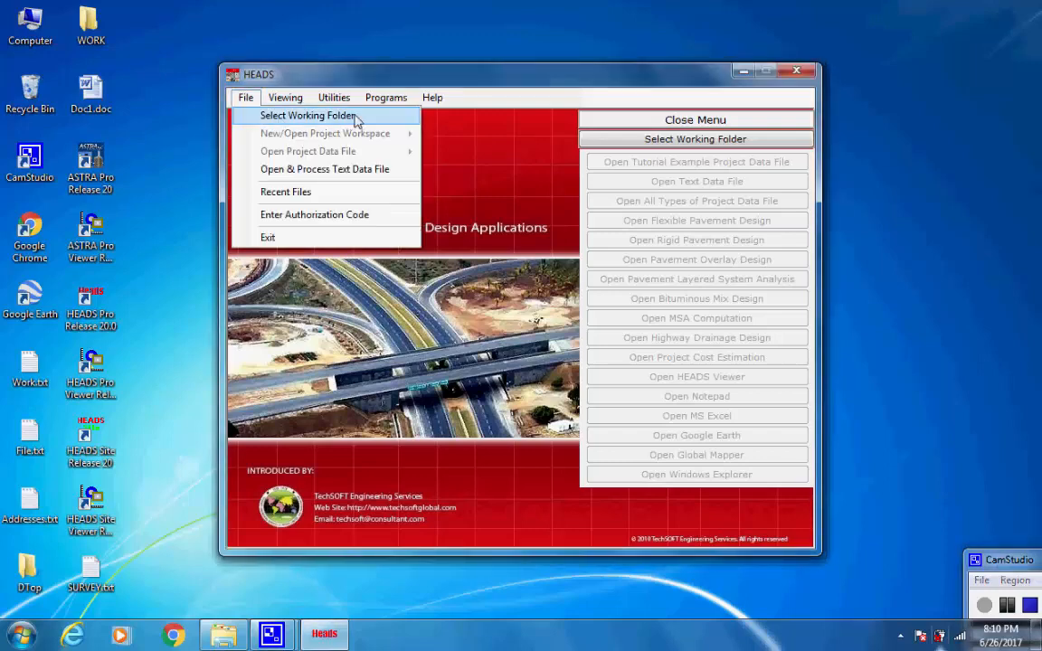
{"action": "left_click", "coordinate": [307, 115]}
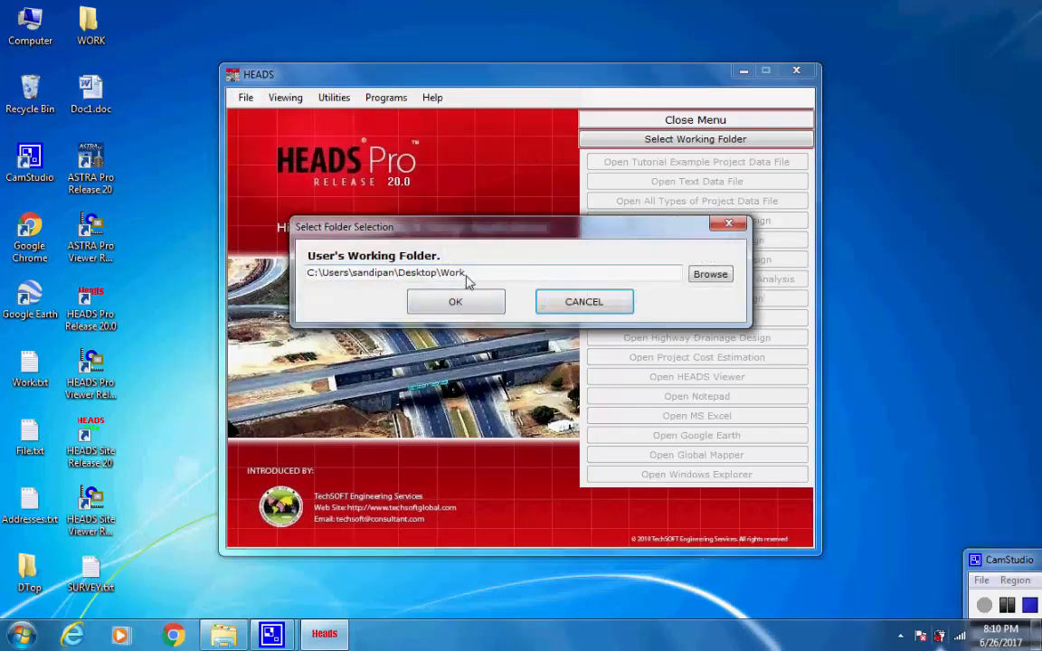
{"action": "left_click_drag", "start_coordinate": [467, 283], "coordinate": [401, 281]}
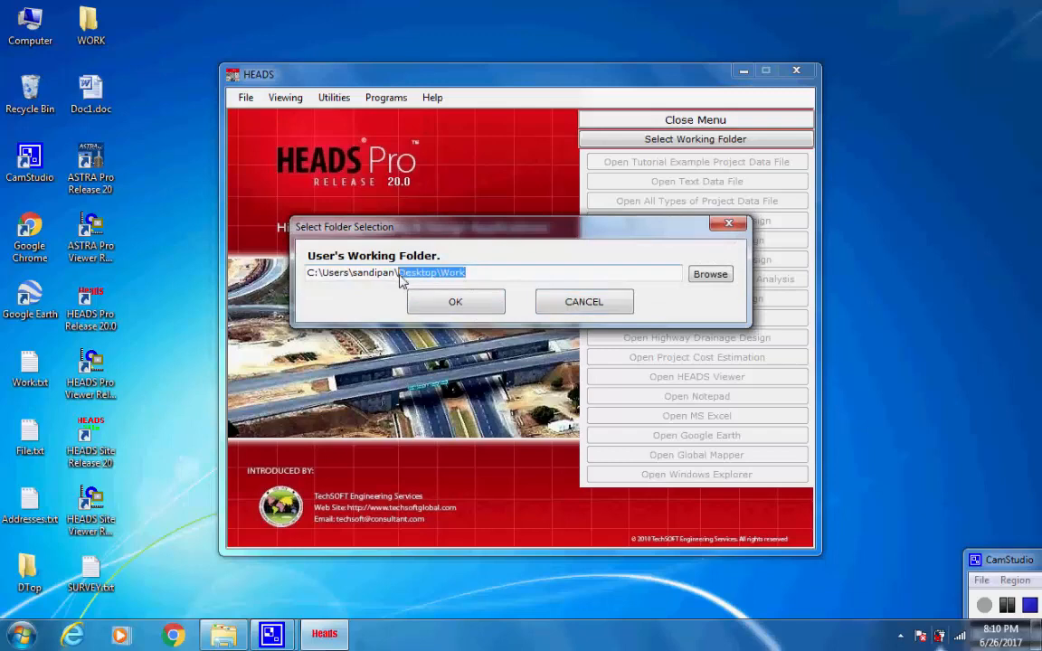
{"action": "left_click", "coordinate": [463, 277]}
{"action": "left_click", "coordinate": [460, 304]}
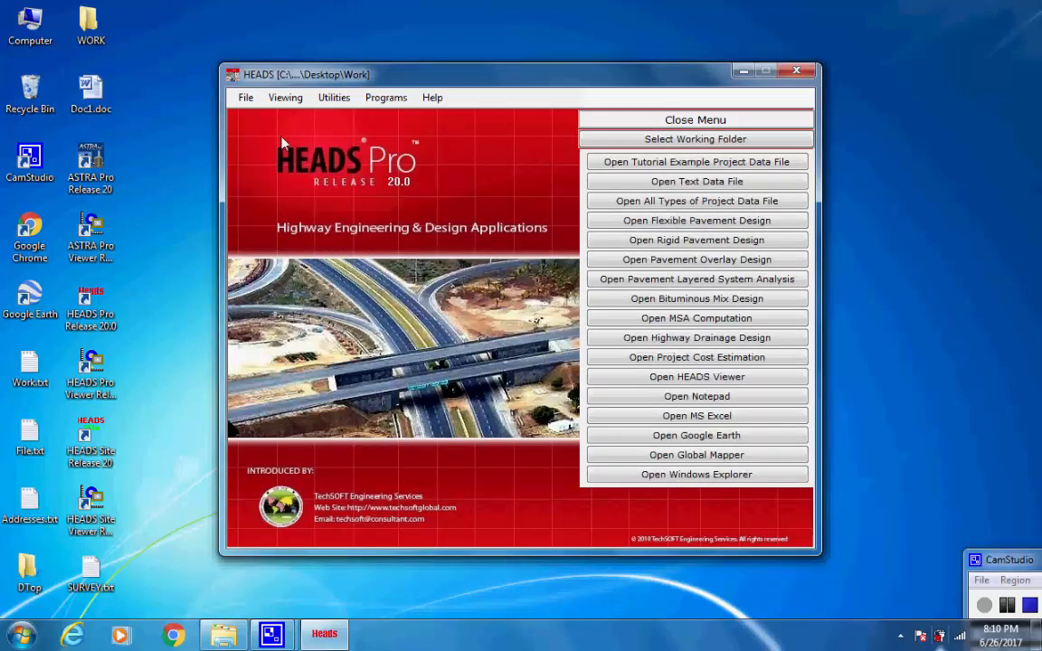
Step: Open a new Multiple Section Highway Design project workspace
{"action": "left_click", "coordinate": [245, 99]}
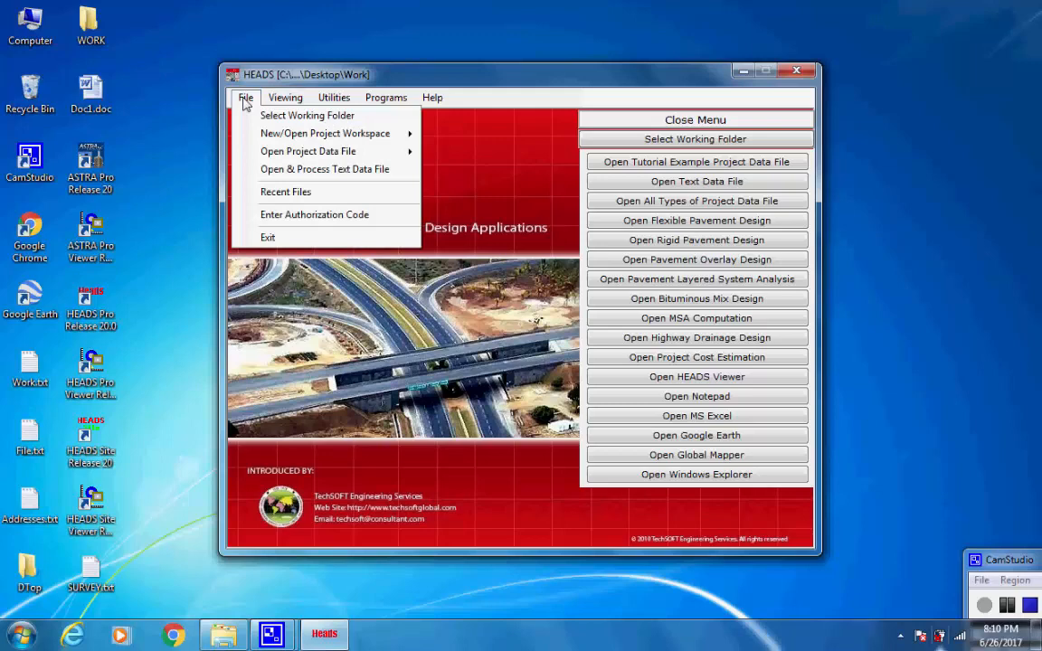
{"action": "mouse_move", "coordinate": [258, 131]}
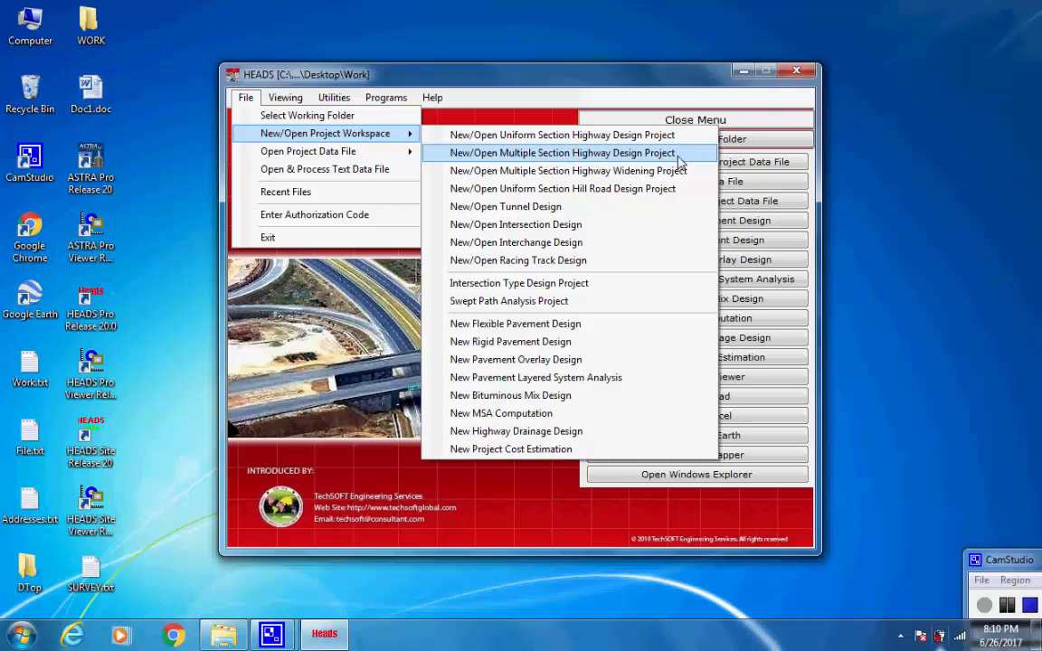
{"action": "left_click", "coordinate": [633, 153]}
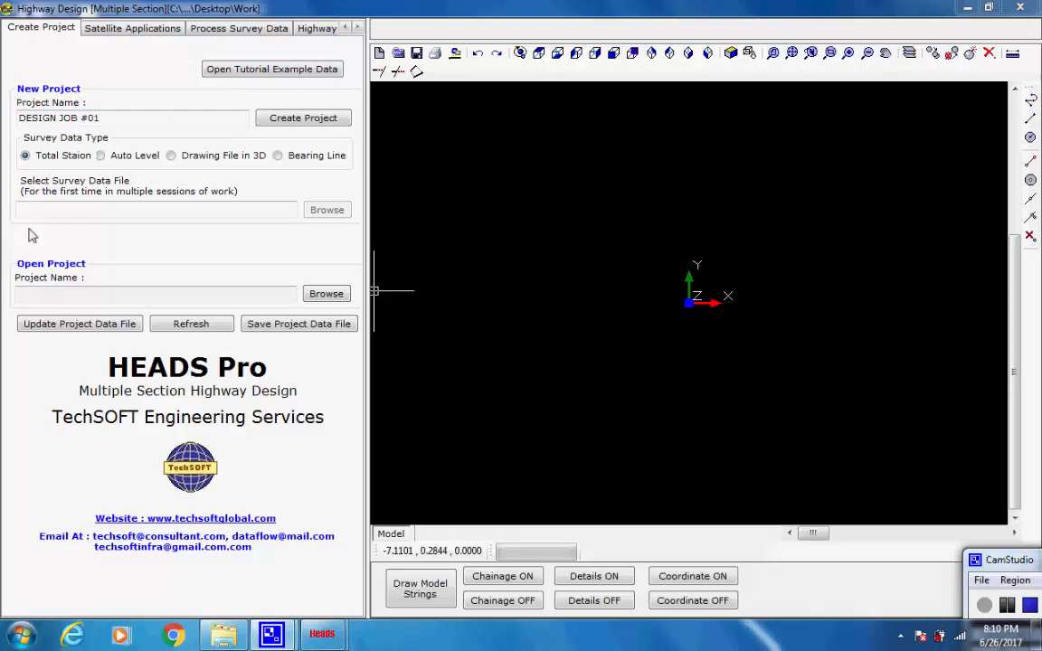
Step: Load the tutorial example data into the project and check the path of its survey data file
{"action": "left_click", "coordinate": [211, 70]}
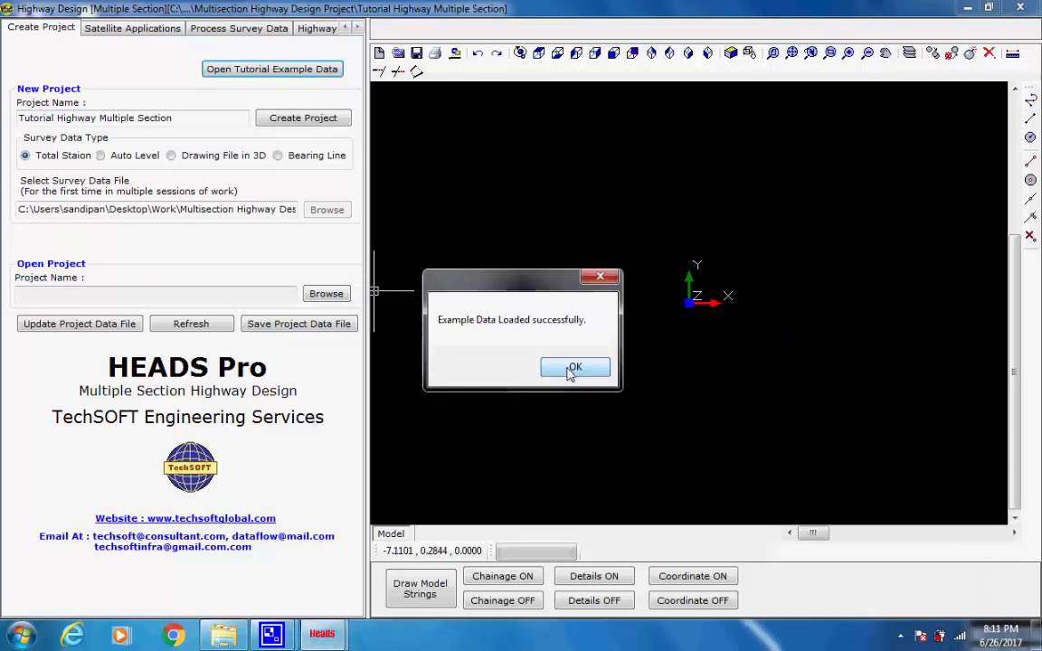
{"action": "left_click", "coordinate": [574, 369]}
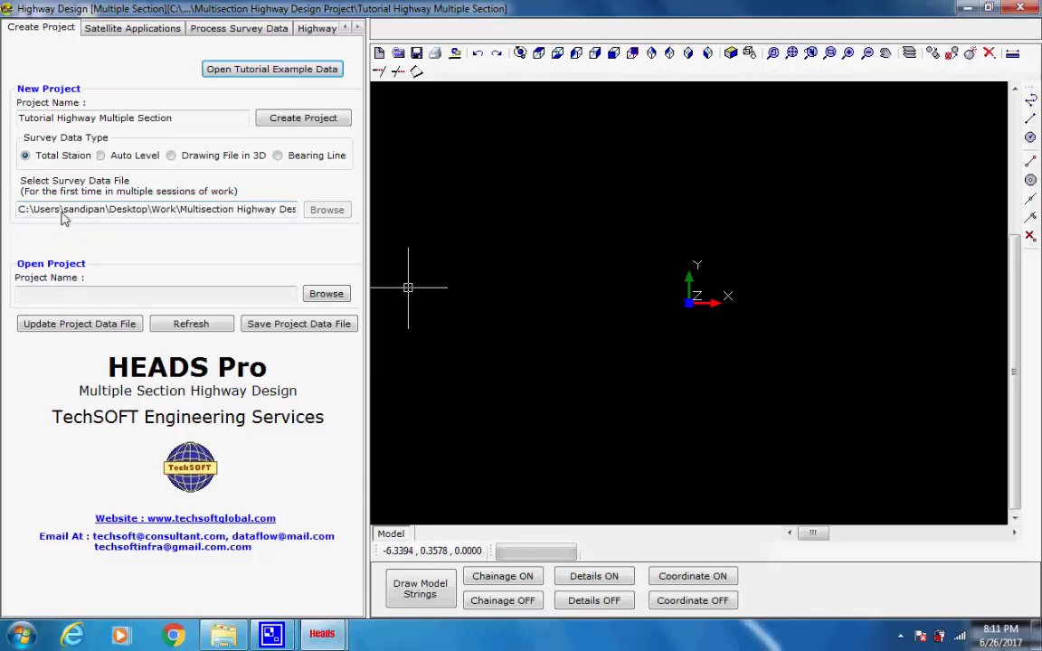
{"action": "left_click_drag", "start_coordinate": [28, 214], "coordinate": [334, 219]}
{"action": "left_click", "coordinate": [290, 211]}
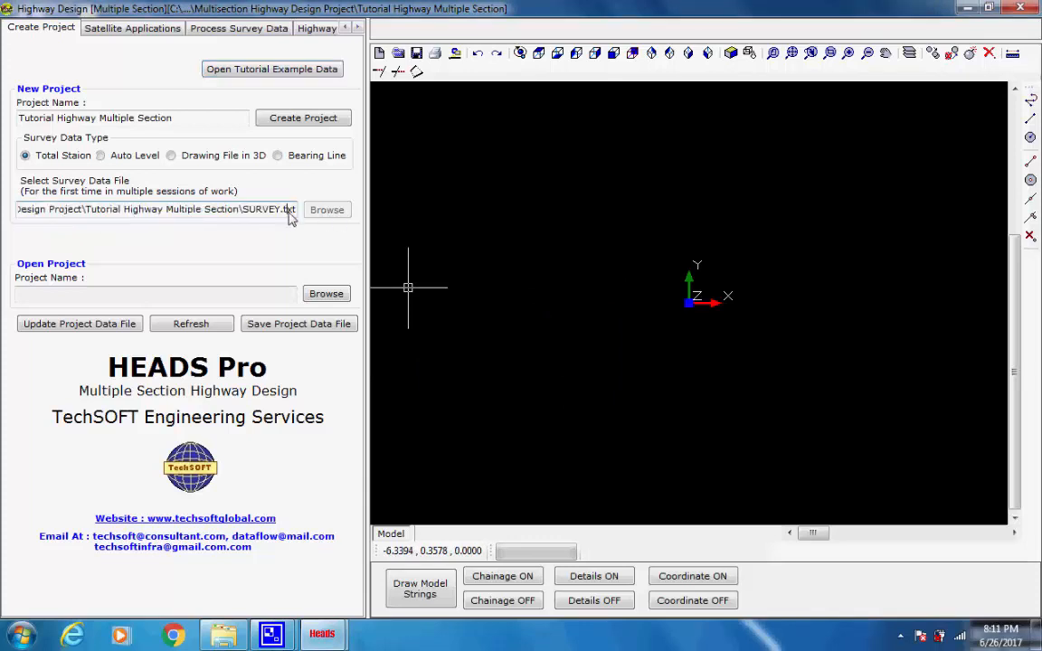
{"action": "left_click_drag", "start_coordinate": [247, 210], "coordinate": [301, 215]}
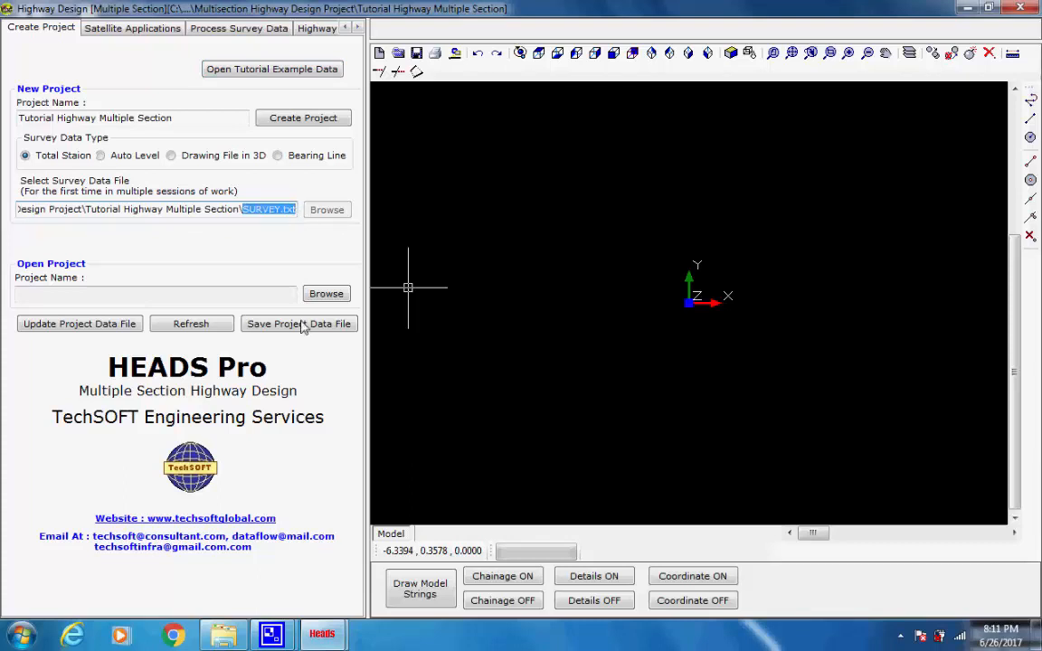
Step: Locate SURVEY.txt in File Explorer under Multisection Highway Design Project, inside the Tutorial Highway Multiple Section folder, and return to the project
{"action": "left_click", "coordinate": [224, 636]}
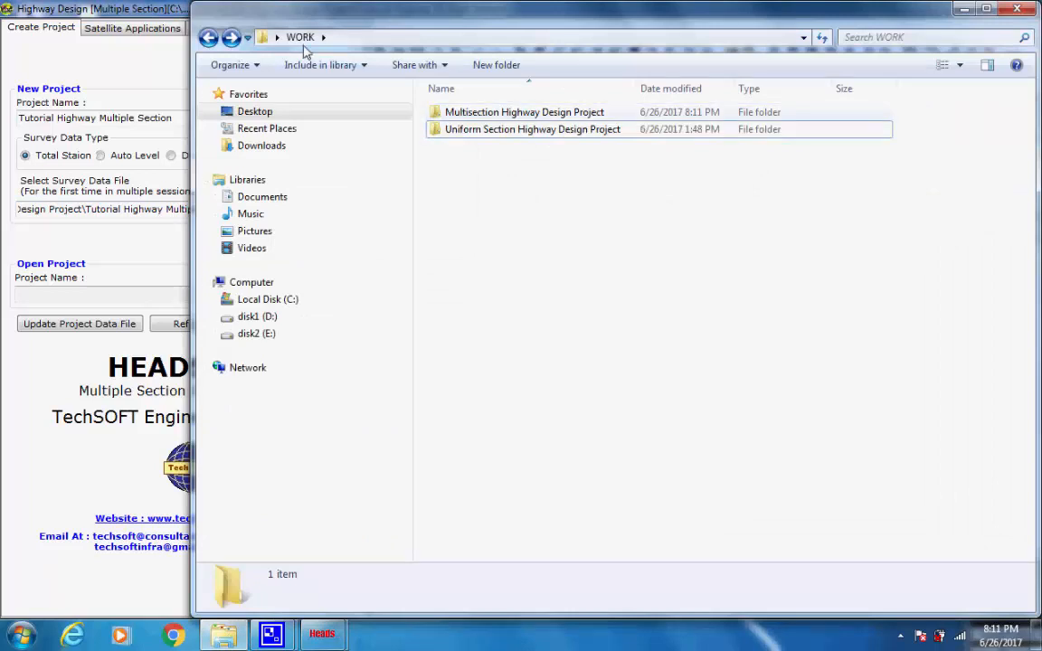
{"action": "double_click", "coordinate": [434, 113]}
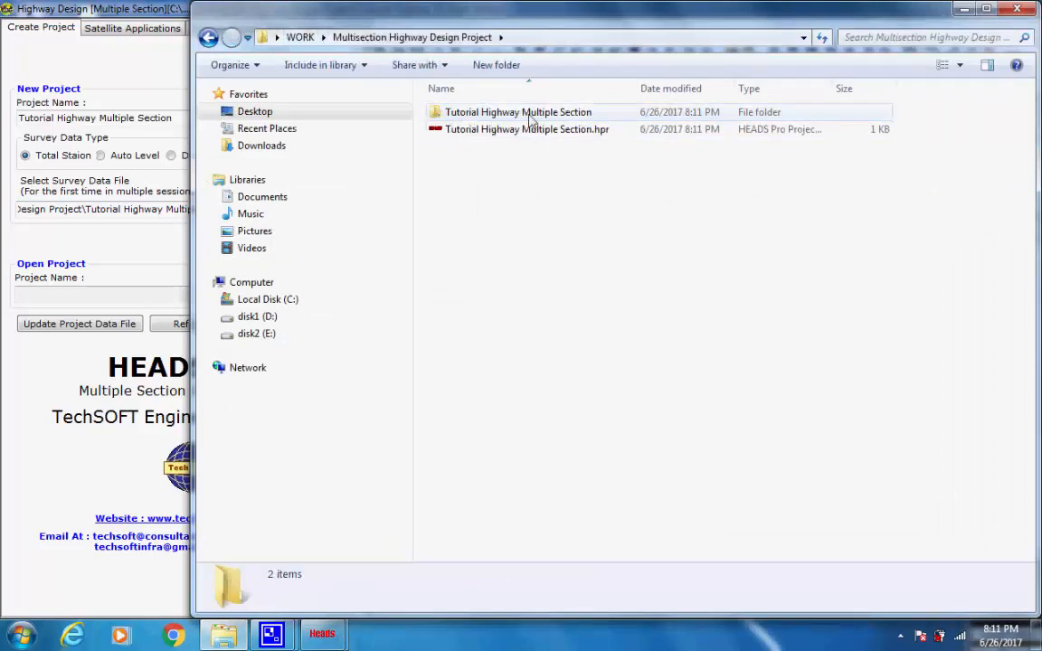
{"action": "double_click", "coordinate": [438, 113]}
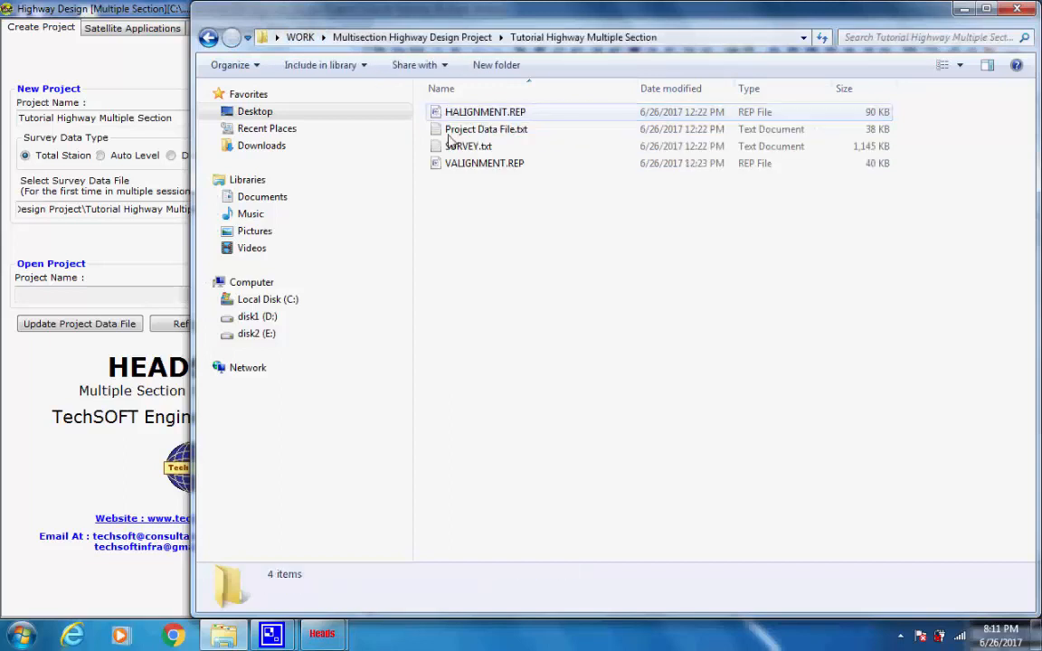
{"action": "left_click", "coordinate": [452, 148]}
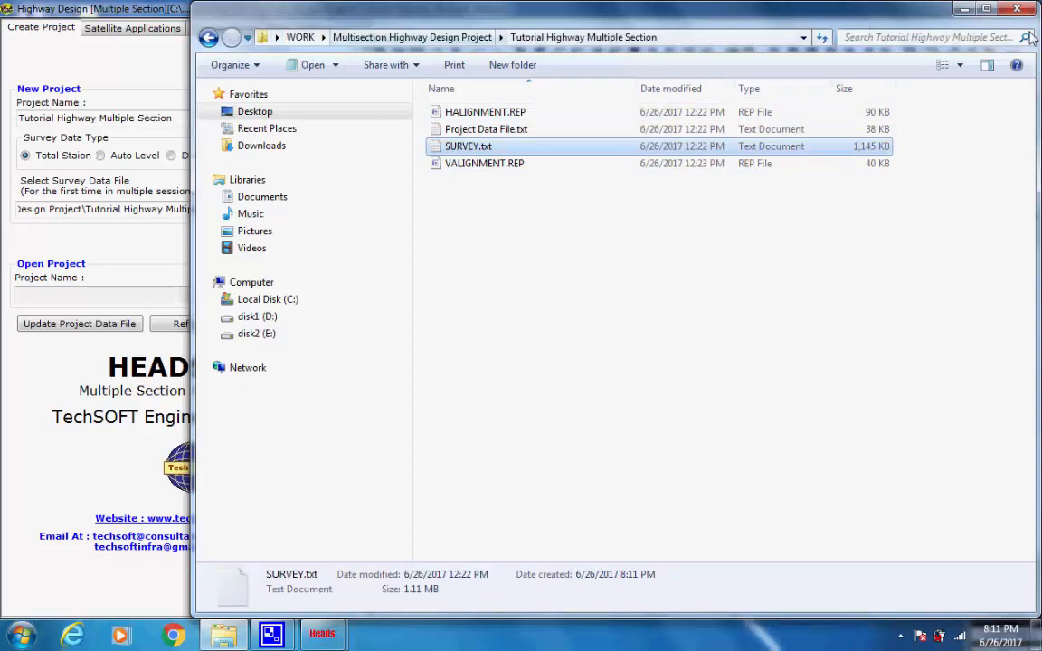
{"action": "key", "text": "Return"}
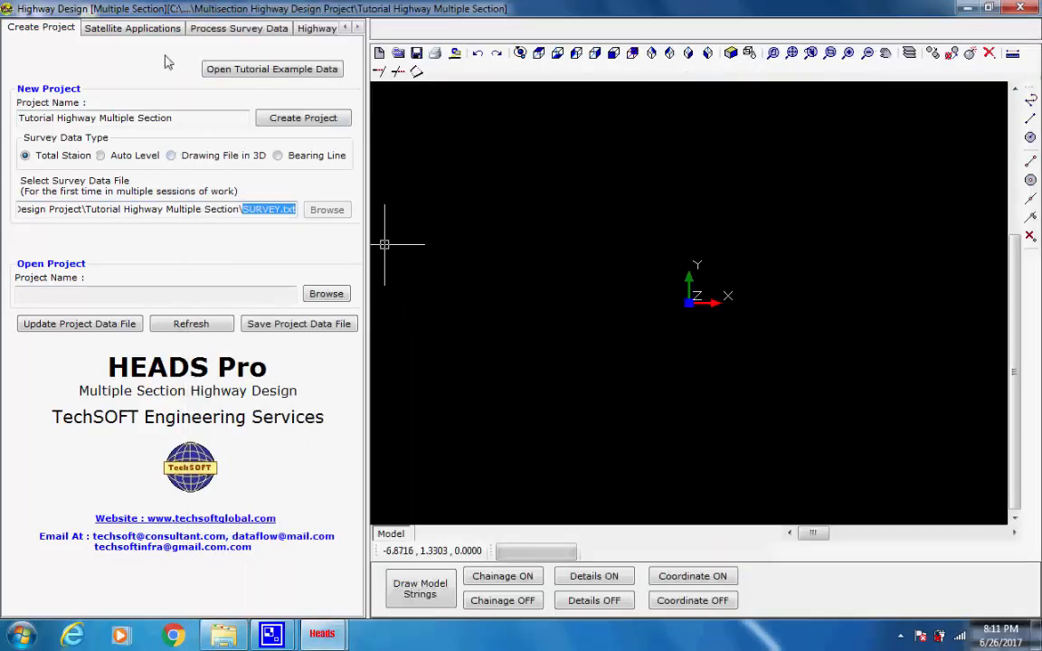
Step: Create the ground model from the project's survey data without UTM data conversion
{"action": "left_click", "coordinate": [109, 29]}
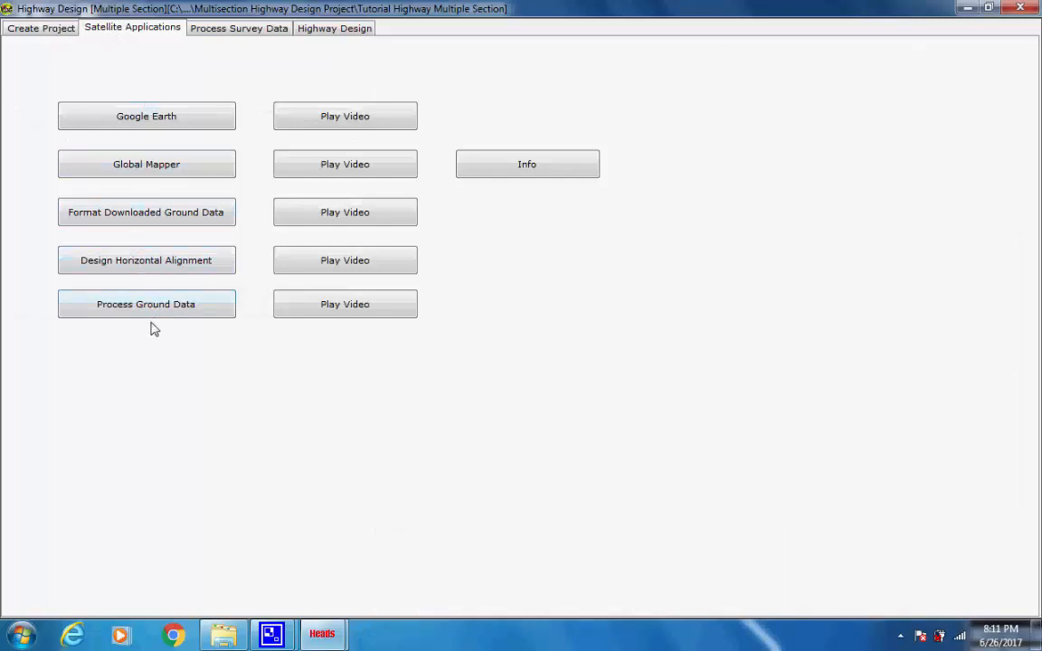
{"action": "left_click", "coordinate": [206, 34]}
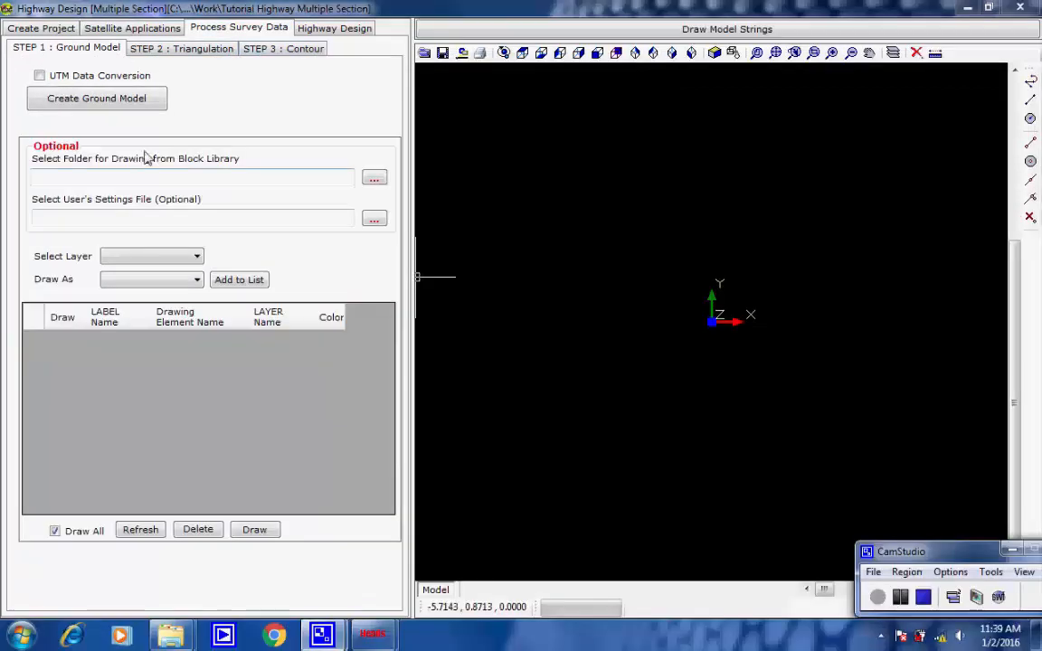
{"action": "left_click", "coordinate": [152, 103]}
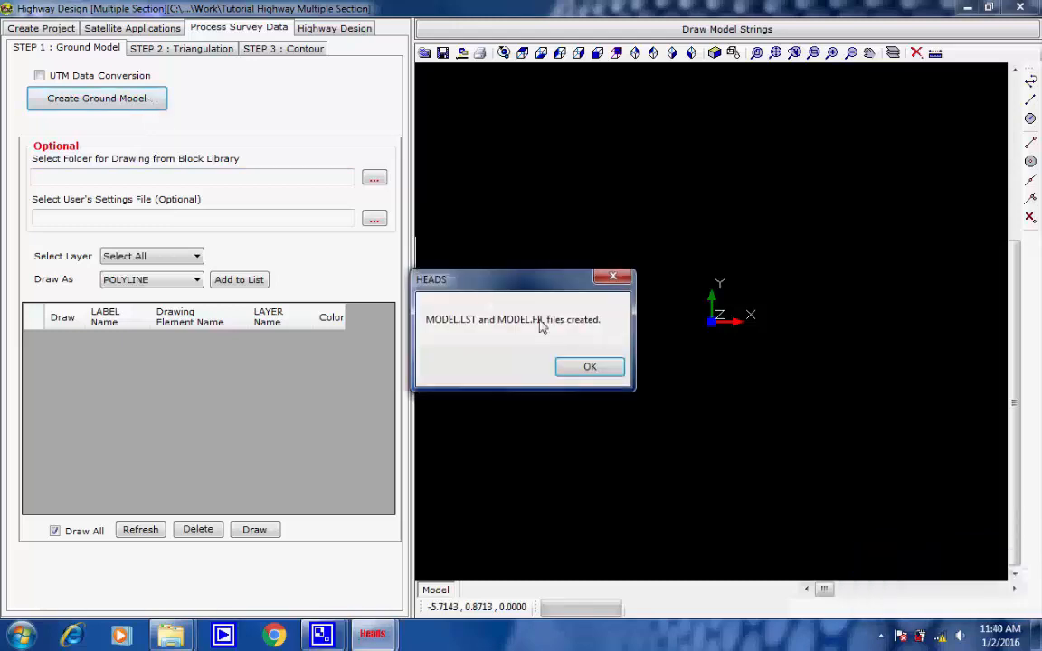
{"action": "left_click", "coordinate": [587, 368]}
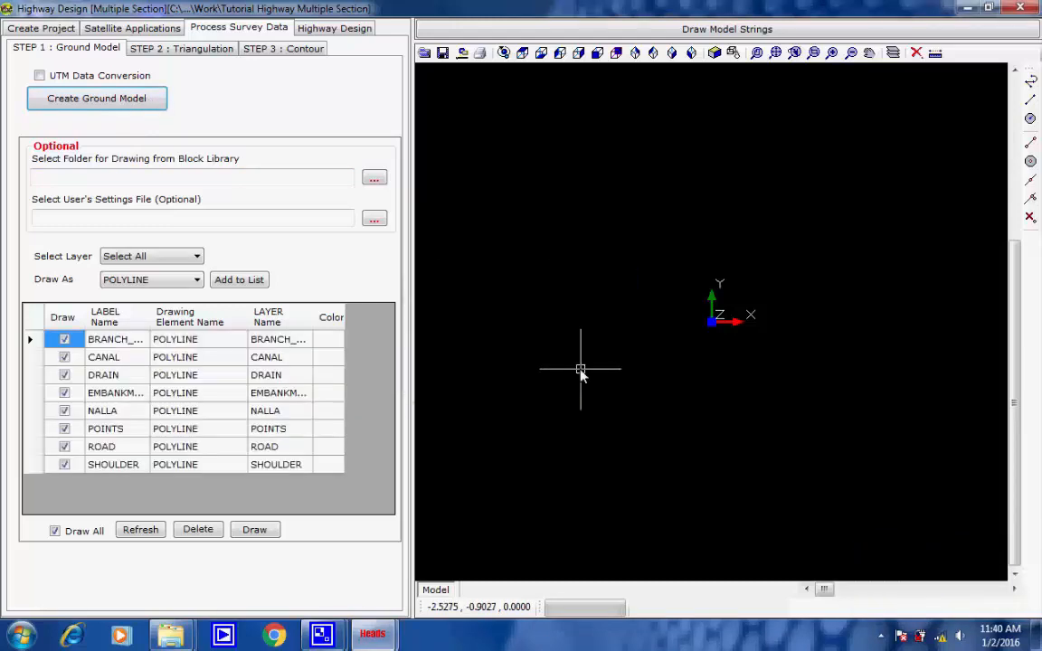
Step: Set the CANAL layer colour to blue and the DRAIN layer colour to light violet-blue
{"action": "left_click", "coordinate": [330, 357]}
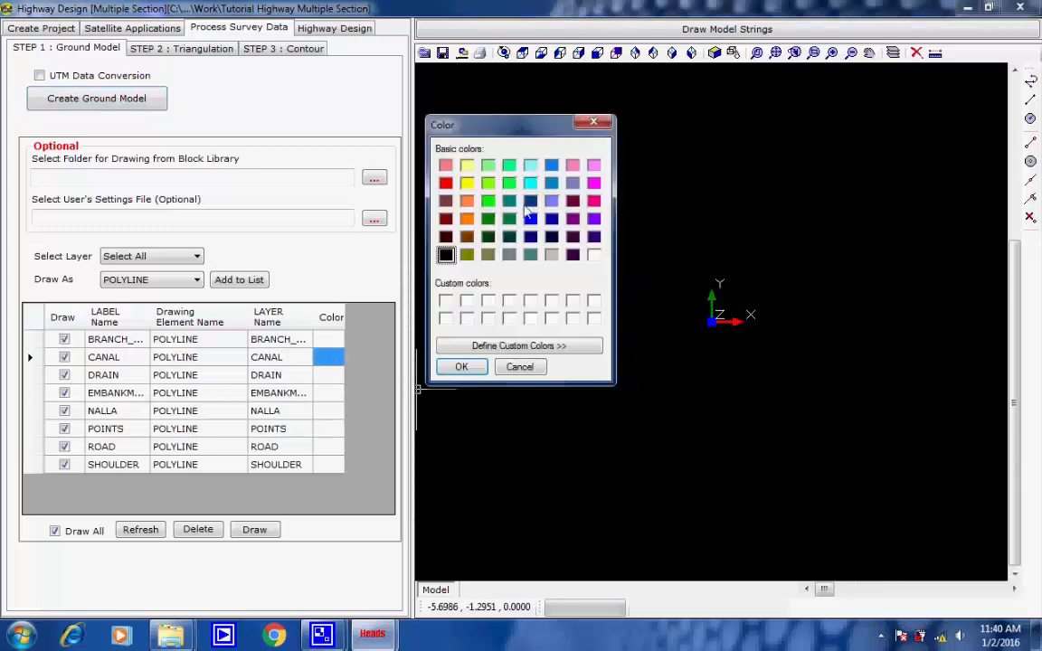
{"action": "left_click", "coordinate": [529, 218]}
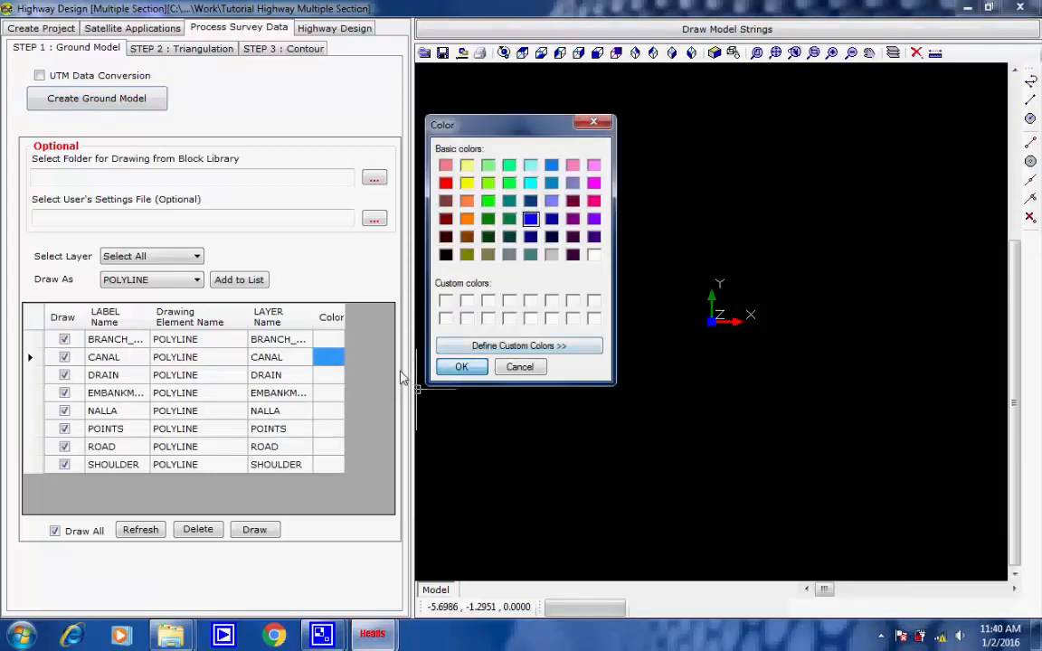
{"action": "left_click", "coordinate": [461, 367]}
{"action": "left_click", "coordinate": [329, 375]}
{"action": "left_click", "coordinate": [551, 200]}
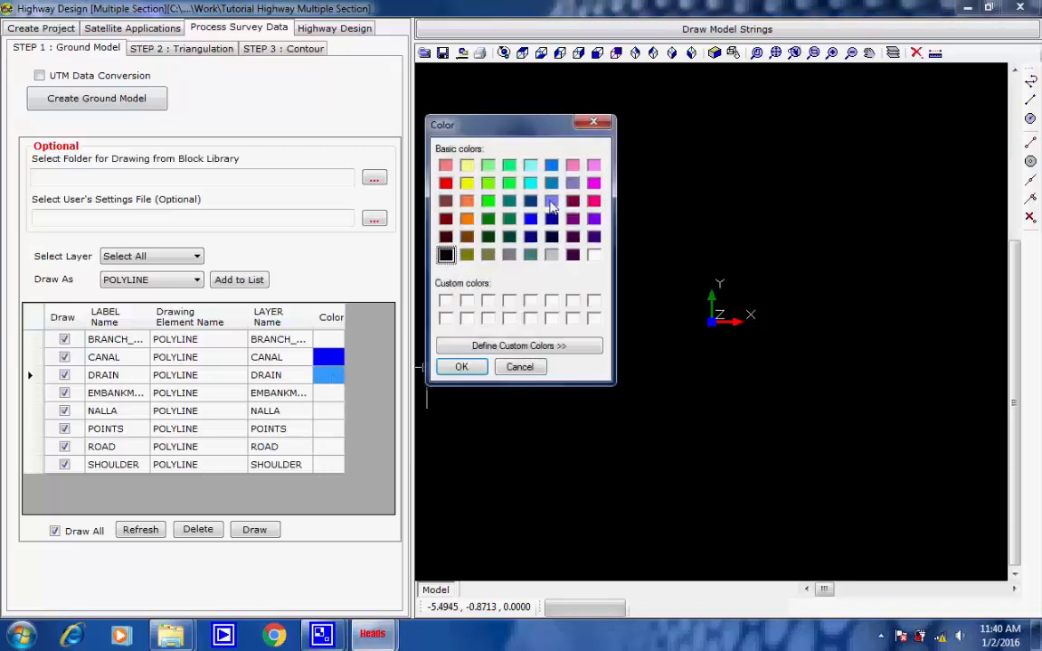
{"action": "left_click", "coordinate": [461, 366]}
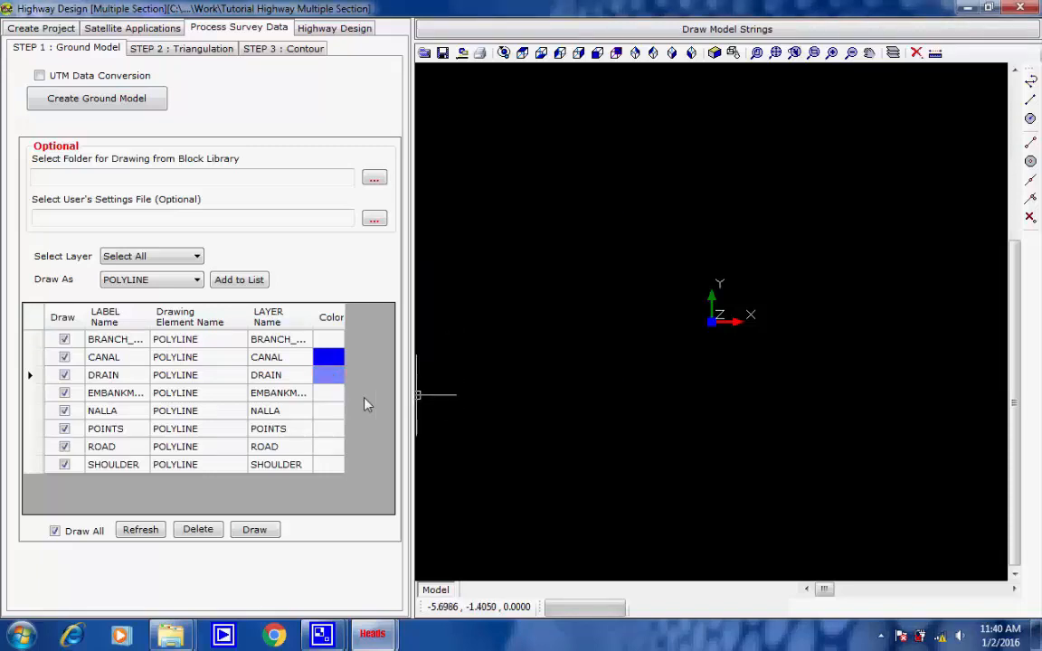
Step: Colour EMBANKMENT orange, NALLA cyan, ROAD salmon pink and SHOULDER green, and draw all ground model layers
{"action": "left_click", "coordinate": [333, 393]}
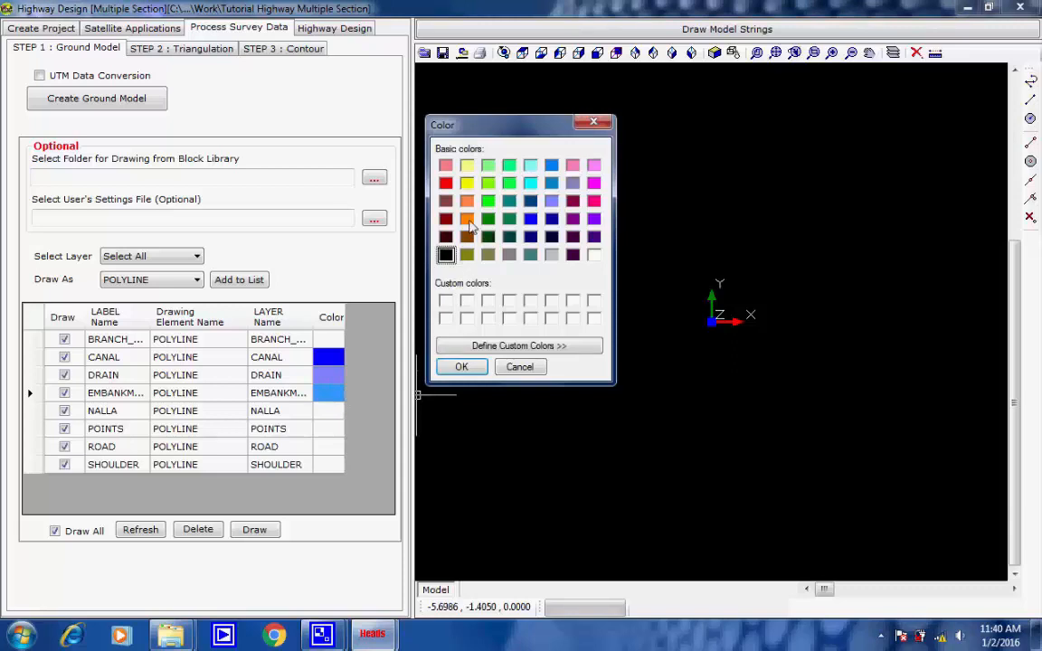
{"action": "left_click", "coordinate": [466, 218]}
{"action": "left_click", "coordinate": [461, 366]}
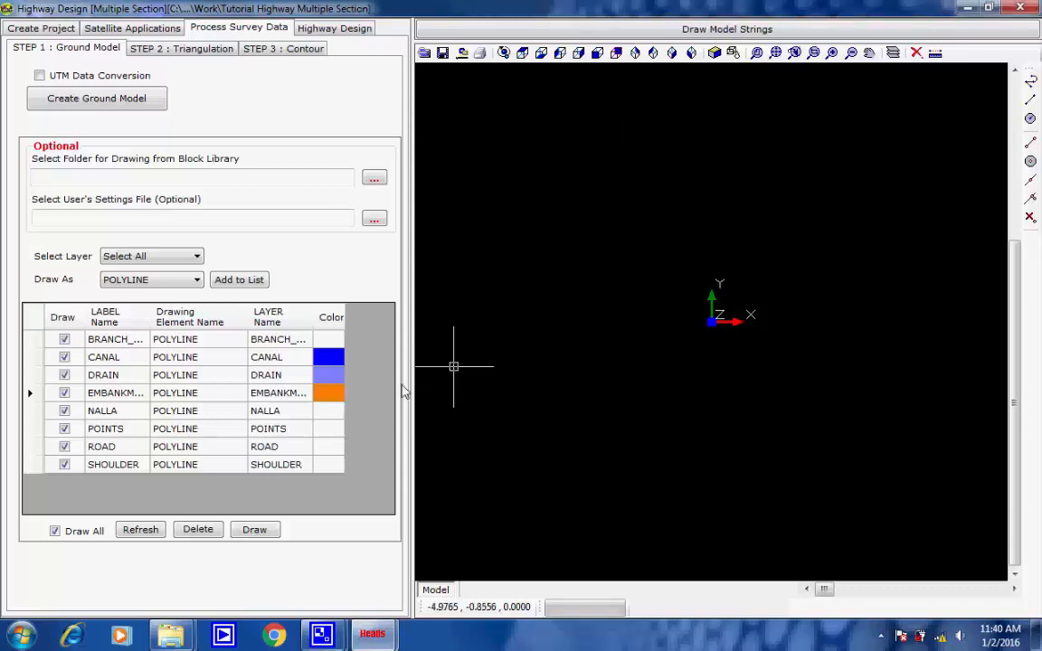
{"action": "left_click", "coordinate": [328, 412]}
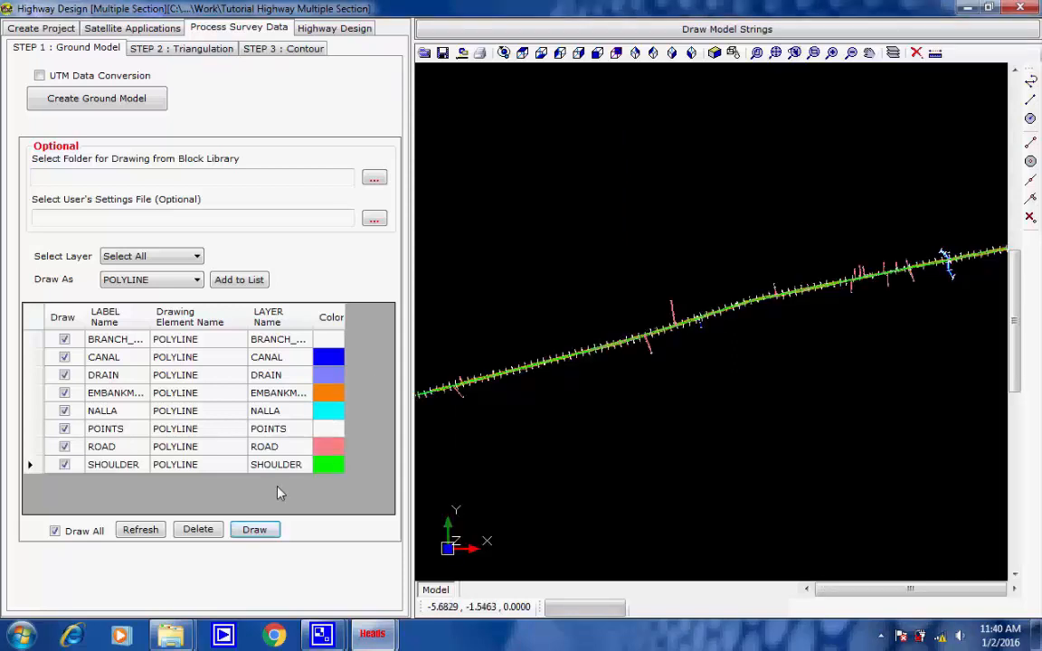
Step: Create the triangulation model from all SURVEY strings, with model BOUND and string BDRY for the boundary
{"action": "left_click", "coordinate": [183, 50]}
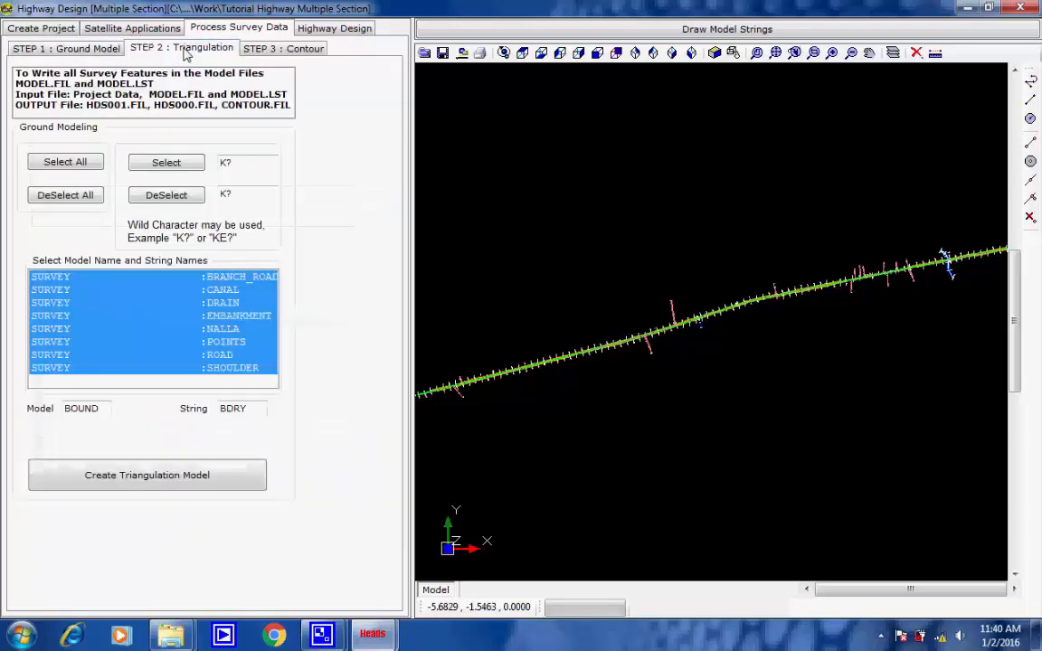
{"action": "left_click", "coordinate": [89, 197]}
{"action": "left_click", "coordinate": [83, 162]}
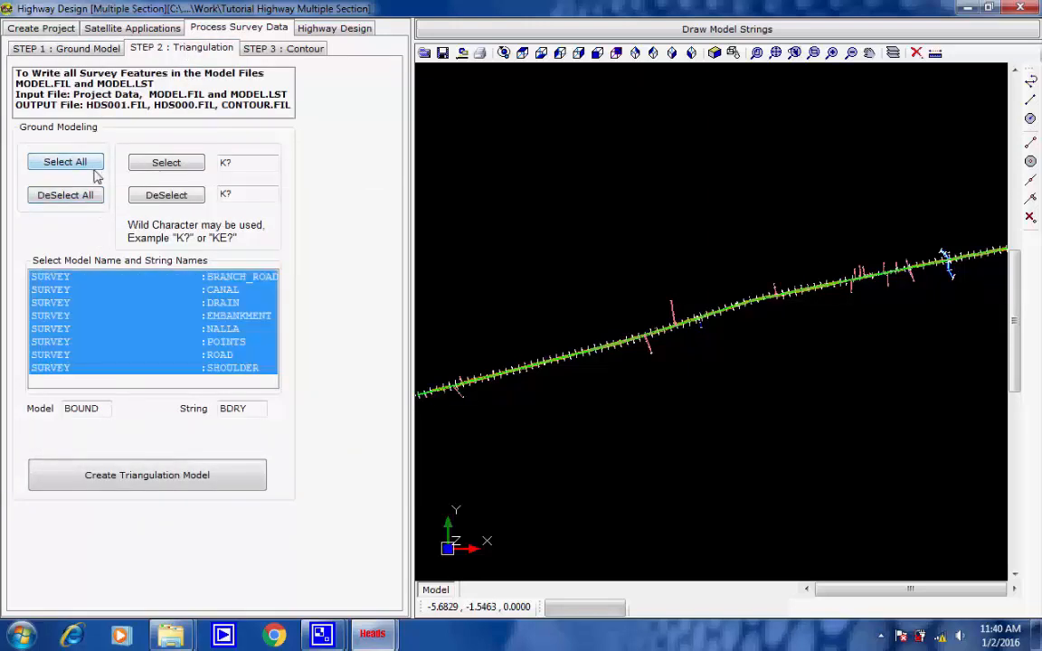
{"action": "left_click", "coordinate": [220, 479]}
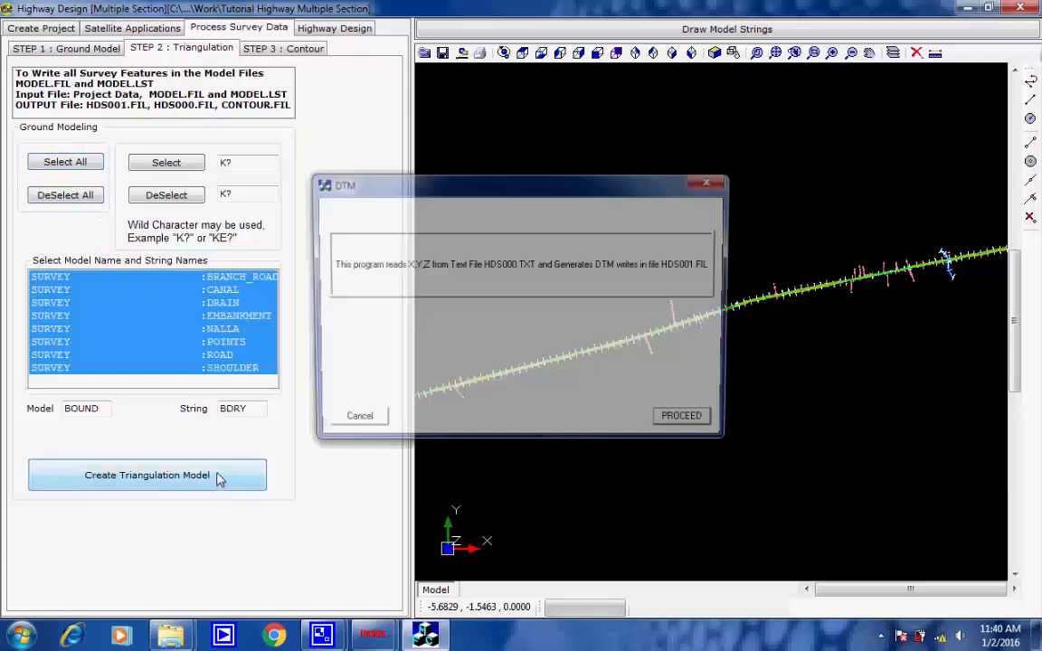
{"action": "left_click", "coordinate": [680, 429]}
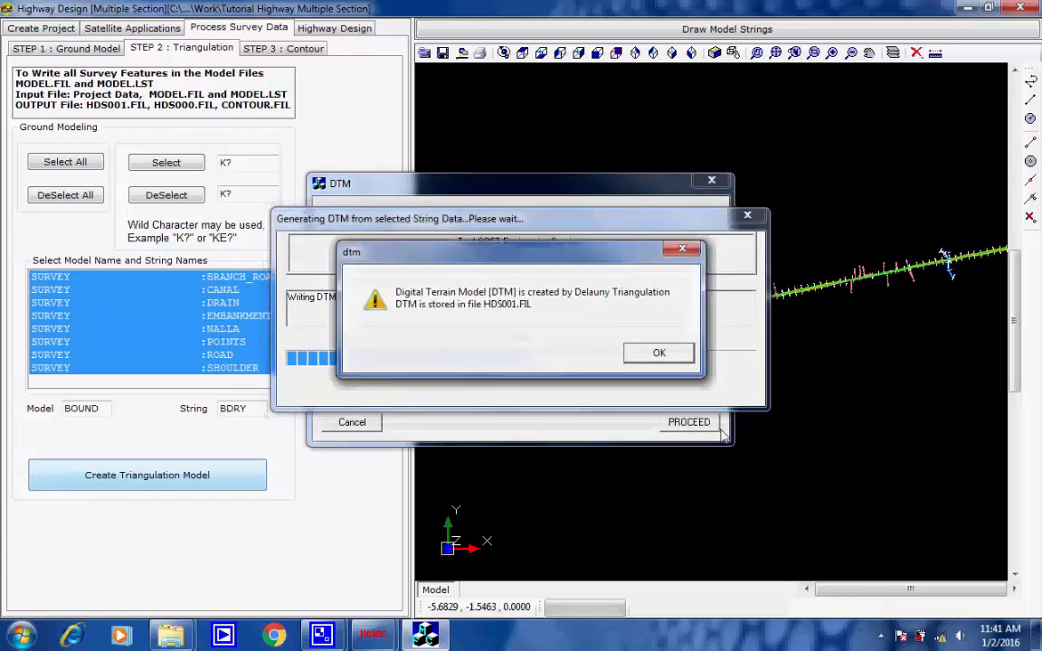
{"action": "left_click", "coordinate": [661, 353]}
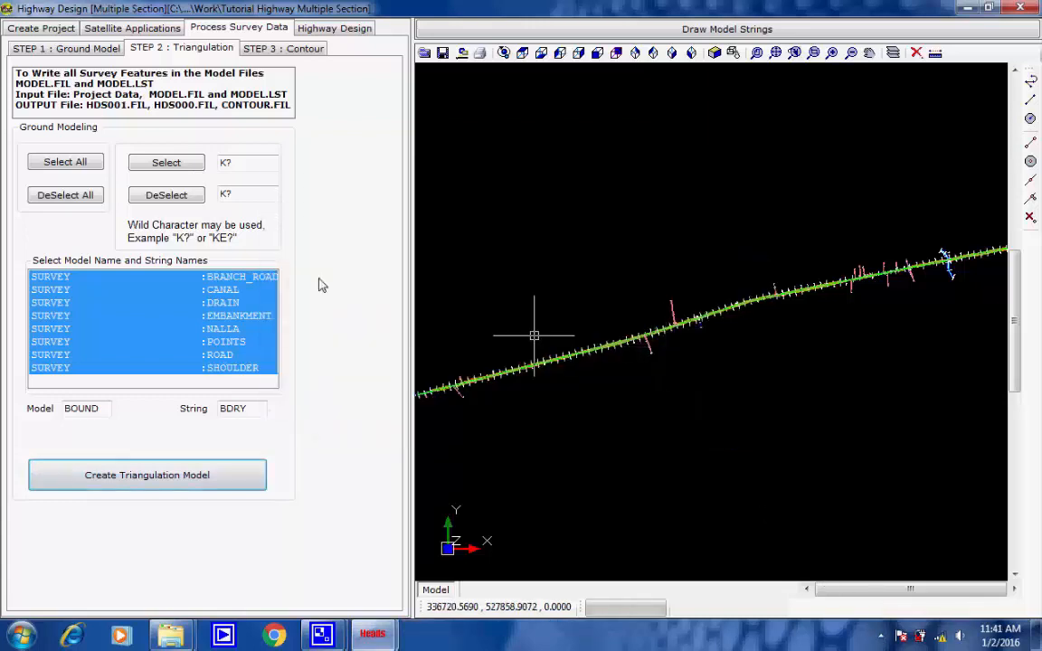
Step: Create the CONTOUR model with primary string C001 at 1.0, secondary string C005 at 5.0 and elevation text string ELEV at 5.0 increments
{"action": "left_click", "coordinate": [281, 48]}
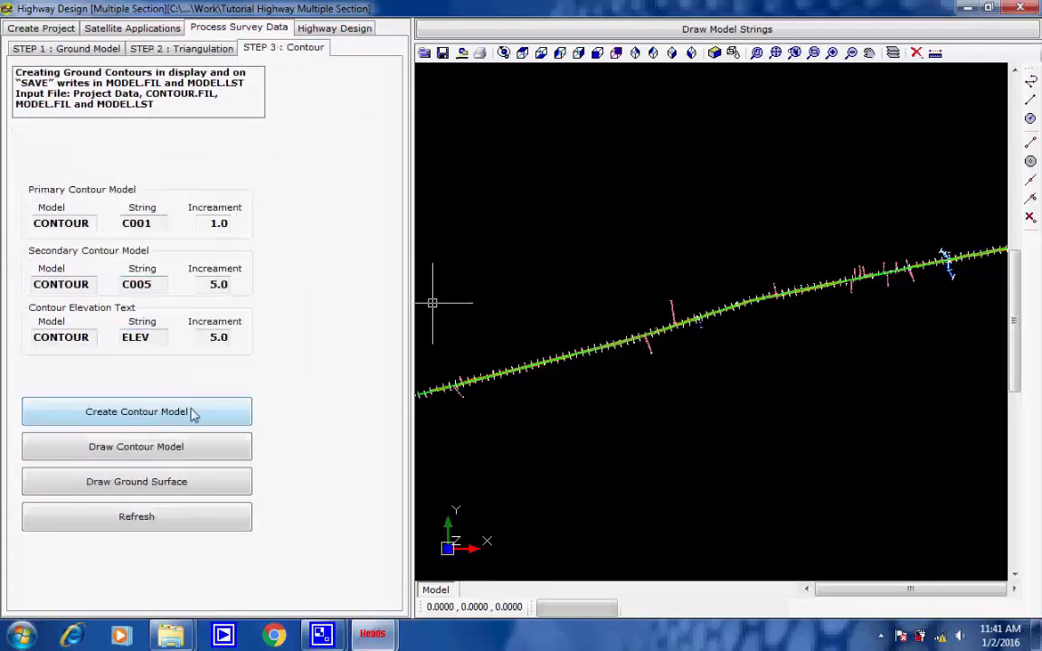
{"action": "left_click_drag", "start_coordinate": [153, 224], "coordinate": [127, 226]}
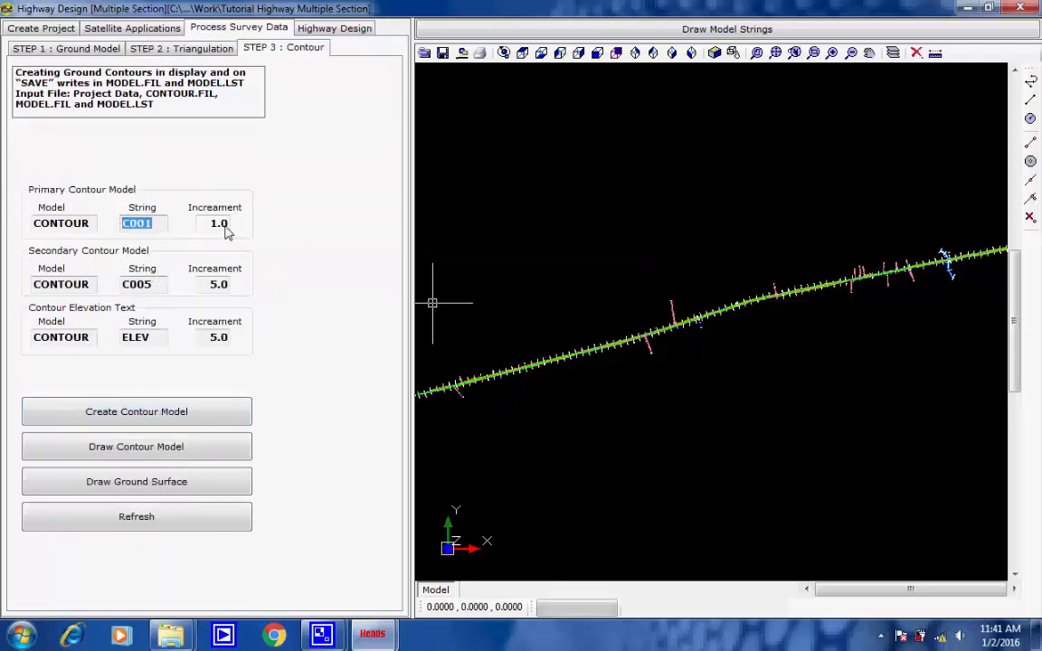
{"action": "left_click_drag", "start_coordinate": [226, 223], "coordinate": [211, 223]}
{"action": "left_click_drag", "start_coordinate": [159, 288], "coordinate": [109, 289]}
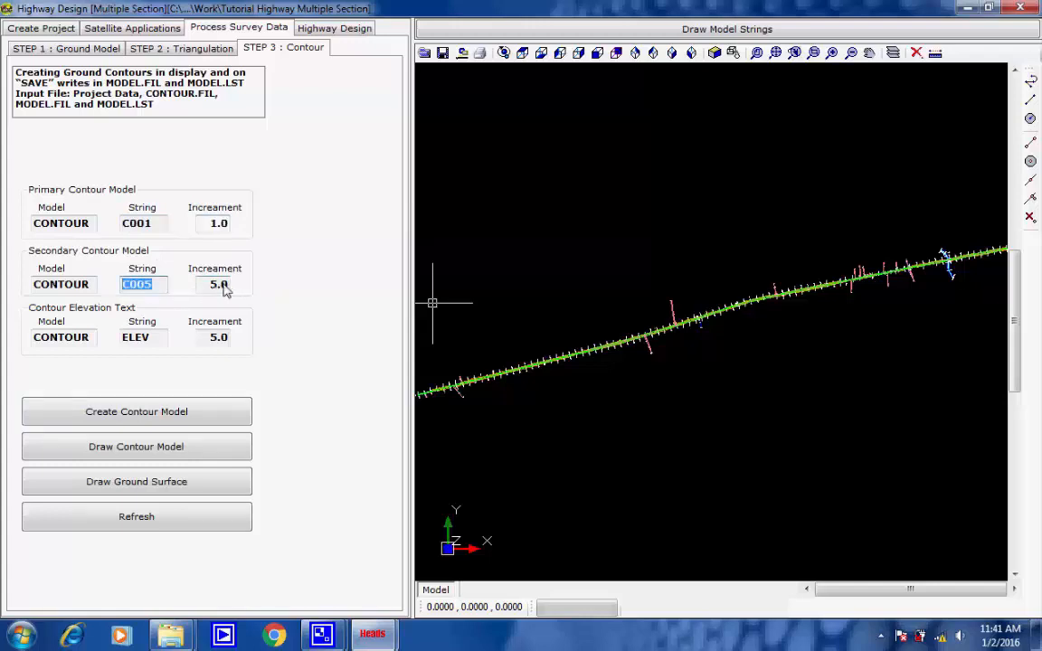
{"action": "left_click_drag", "start_coordinate": [226, 286], "coordinate": [210, 286]}
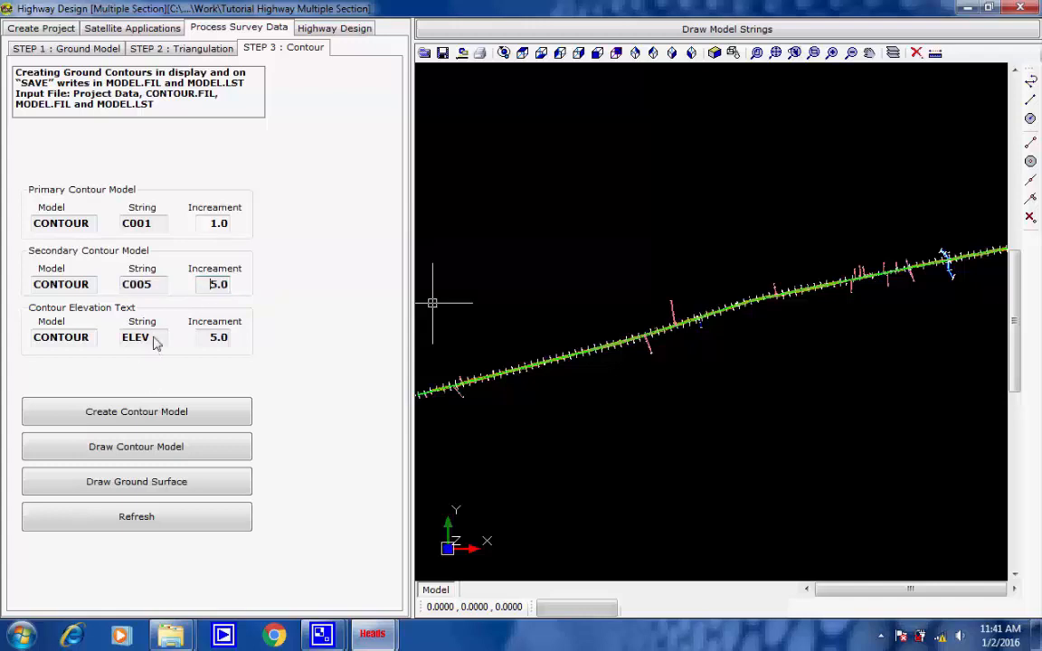
{"action": "left_click_drag", "start_coordinate": [151, 338], "coordinate": [117, 347]}
{"action": "left_click_drag", "start_coordinate": [226, 339], "coordinate": [213, 339]}
{"action": "left_click", "coordinate": [213, 342]}
{"action": "left_click", "coordinate": [196, 415]}
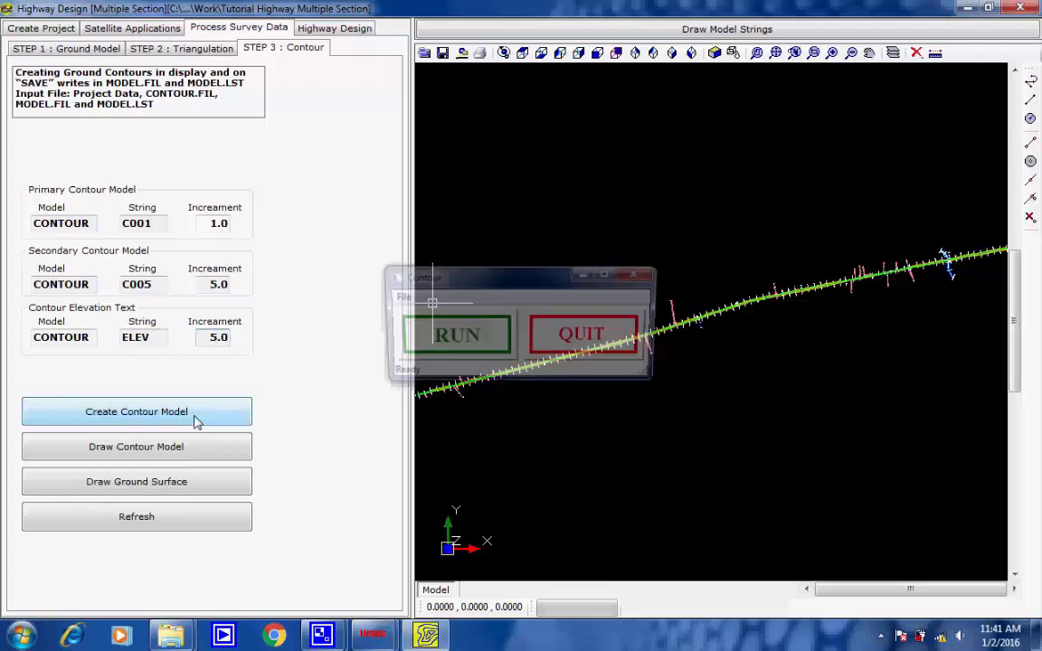
{"action": "left_click", "coordinate": [452, 337]}
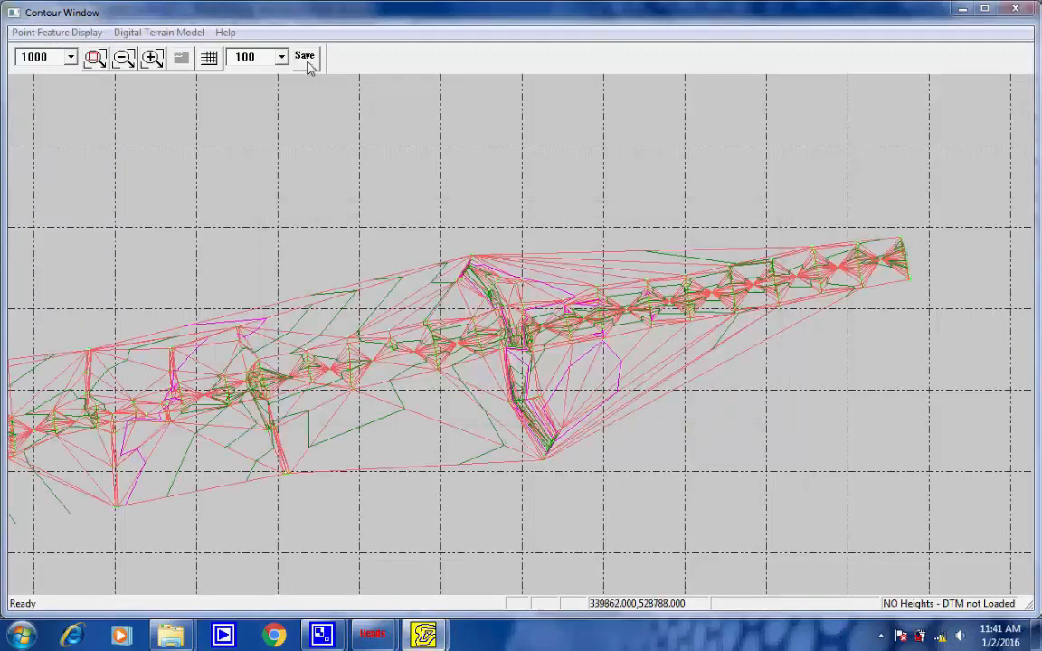
Step: Save the generated contours, quit the contour utility, and draw the contour model
{"action": "left_click", "coordinate": [305, 60]}
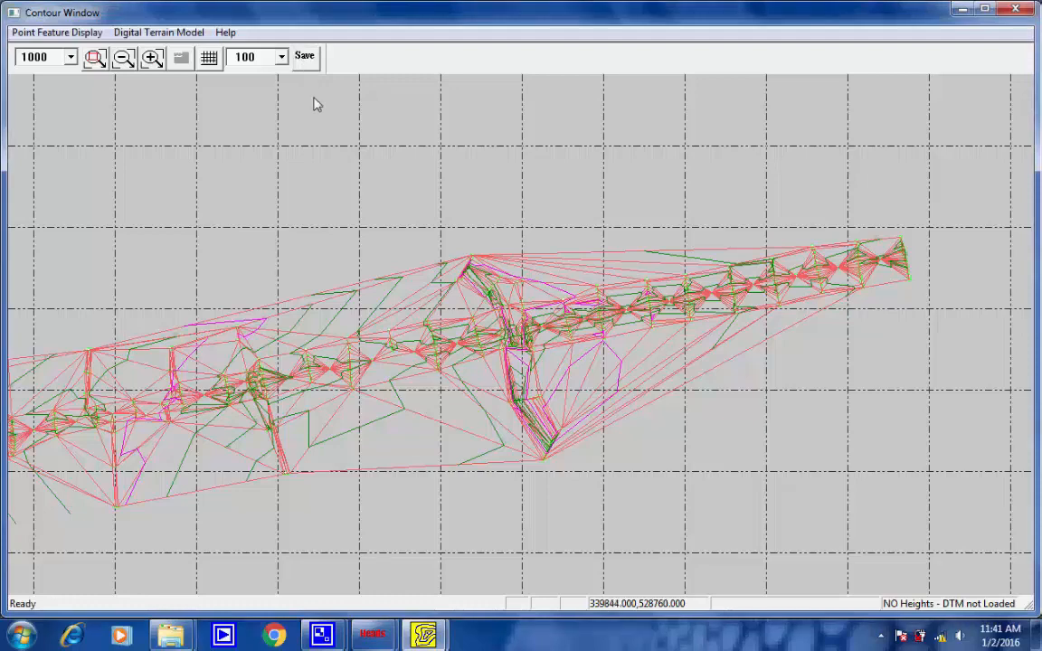
{"action": "mouse_move", "coordinate": [425, 635]}
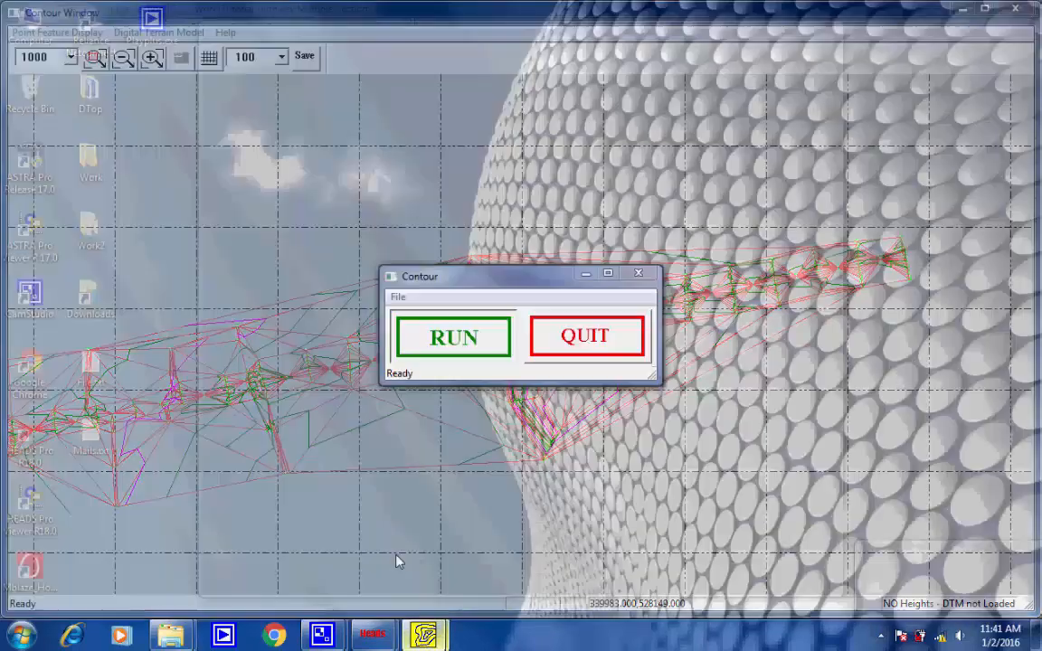
{"action": "left_click", "coordinate": [355, 498]}
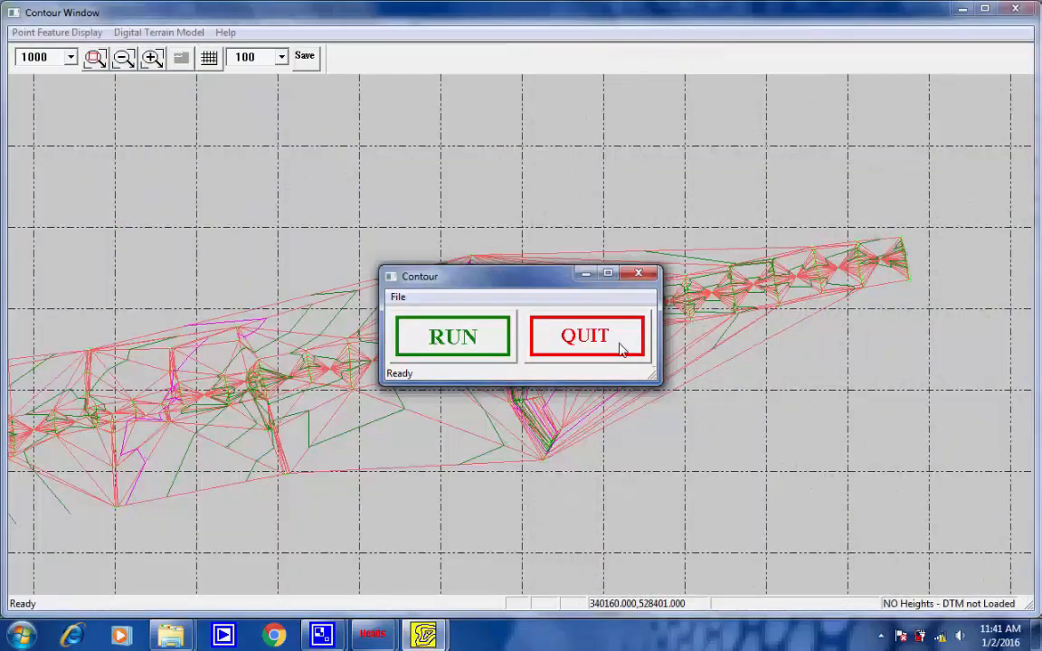
{"action": "left_click", "coordinate": [619, 349]}
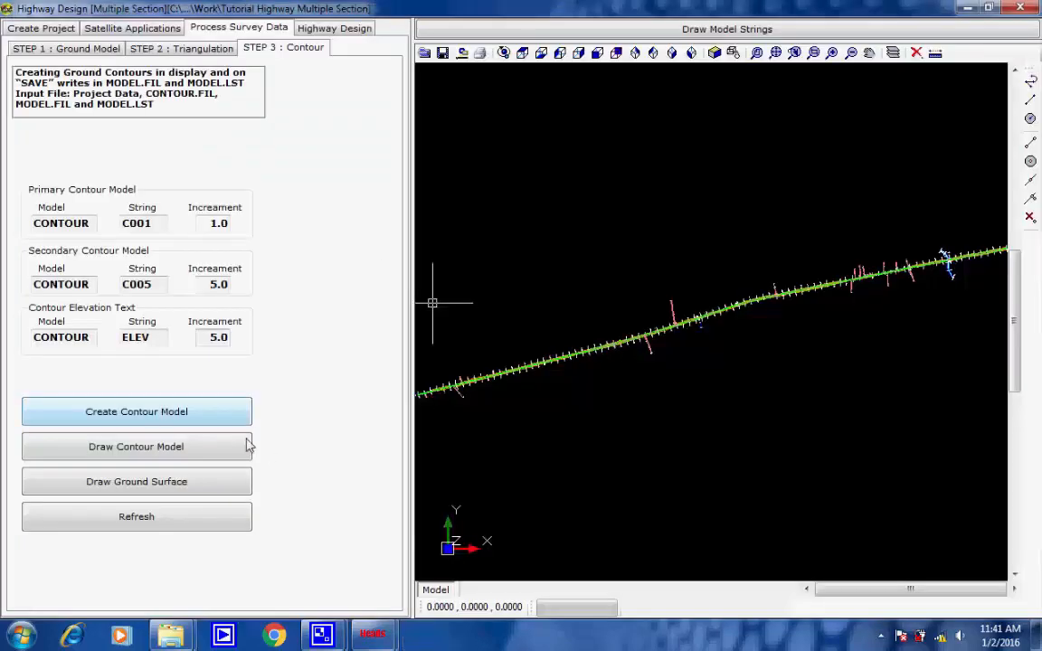
{"action": "left_click", "coordinate": [182, 449]}
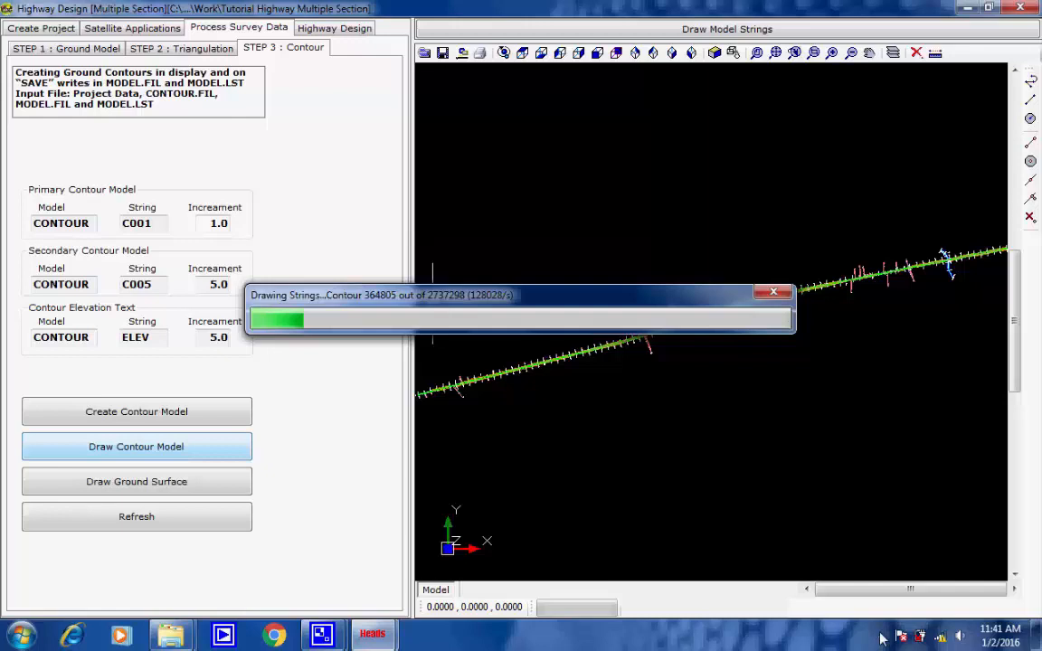
{"action": "left_click", "coordinate": [881, 635]}
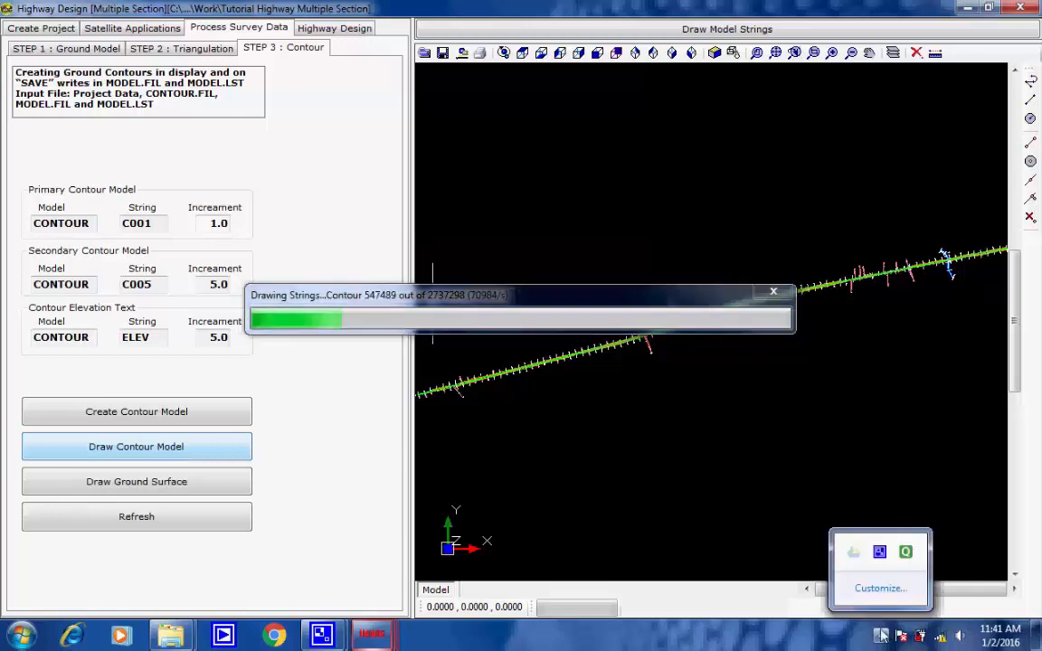
{"action": "left_click", "coordinate": [879, 551]}
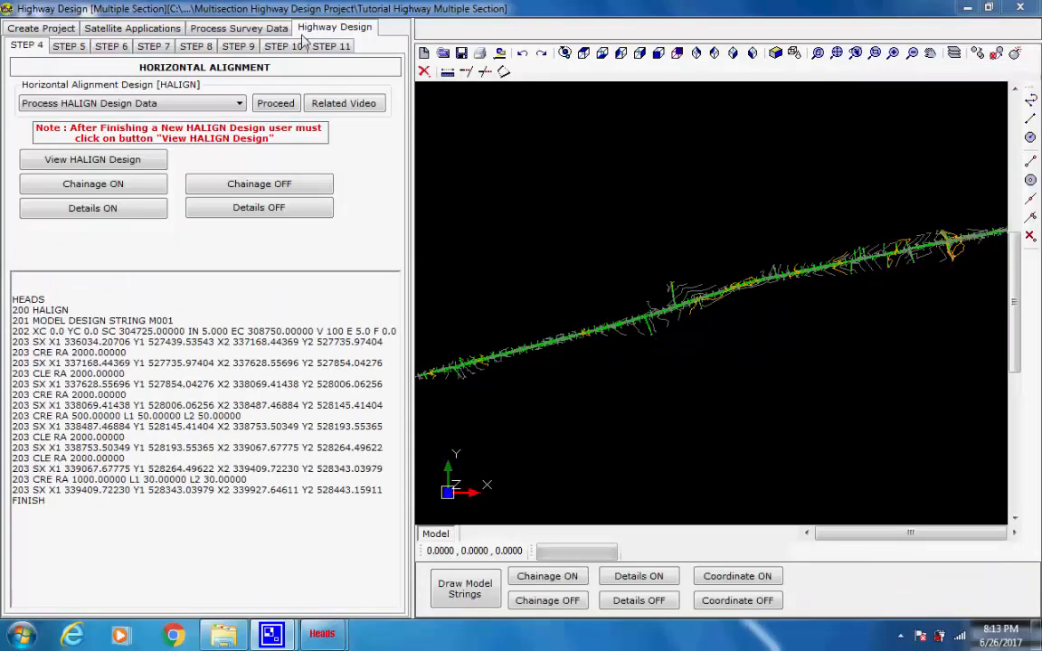
Step: Process the existing HALIGN horizontal alignment design data for model DESIGN, string M001, and finish the processing
{"action": "left_click", "coordinate": [240, 105]}
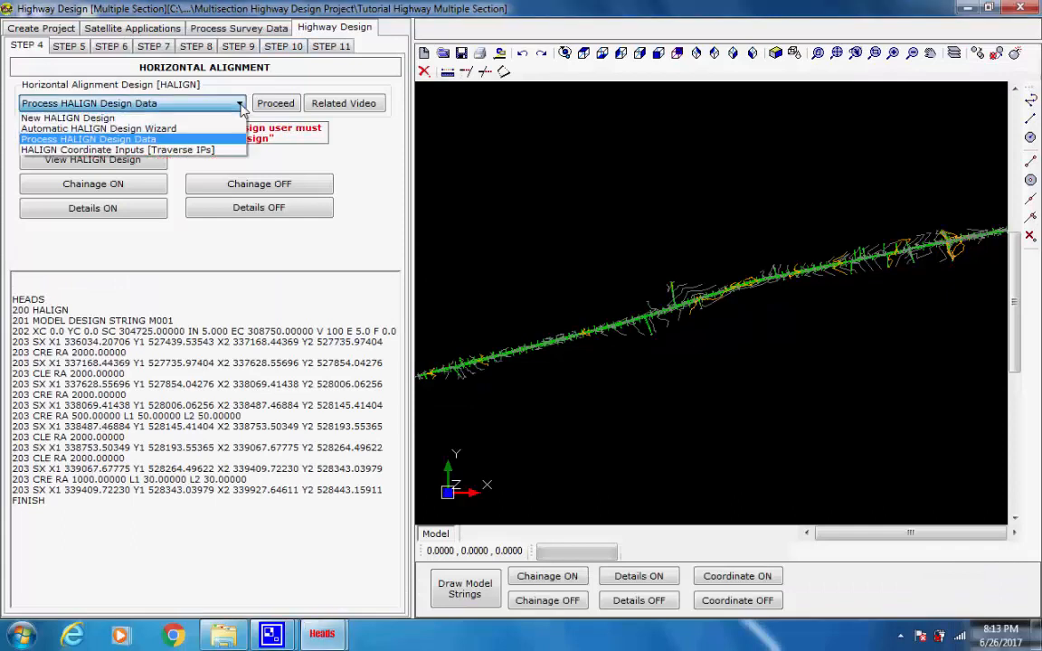
{"action": "left_click", "coordinate": [241, 105]}
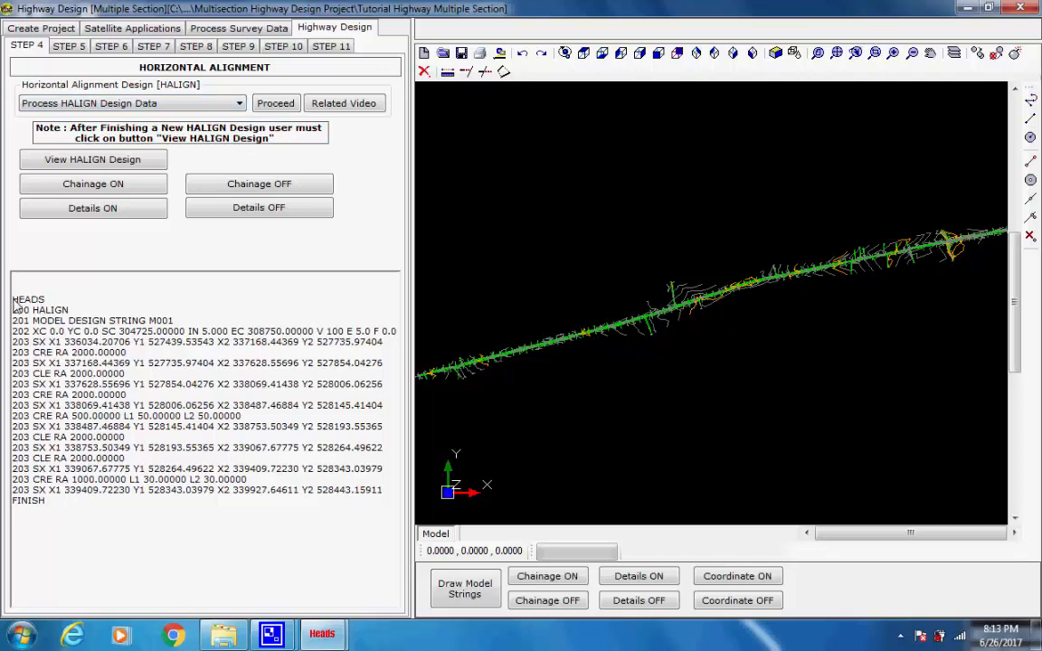
{"action": "left_click_drag", "start_coordinate": [12, 299], "coordinate": [125, 509]}
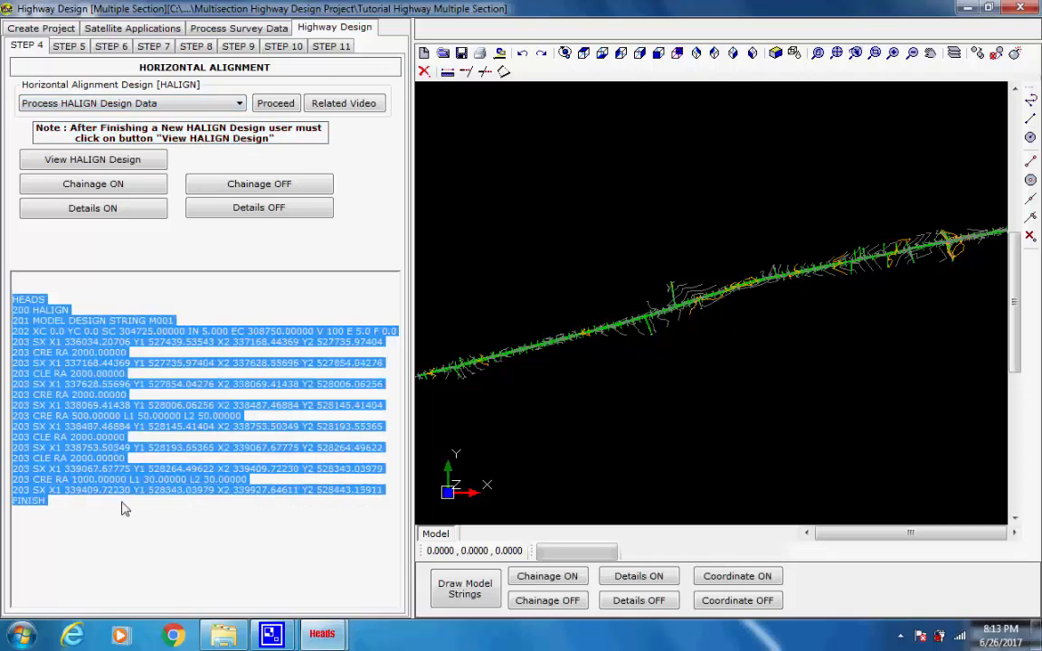
{"action": "left_click", "coordinate": [125, 509]}
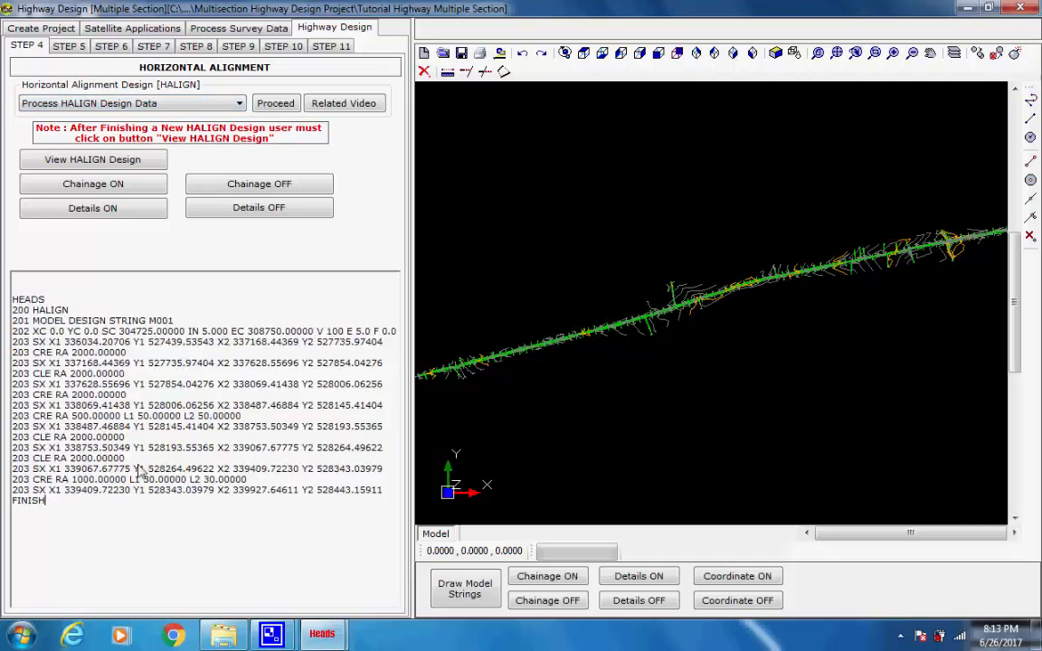
{"action": "left_click", "coordinate": [271, 106]}
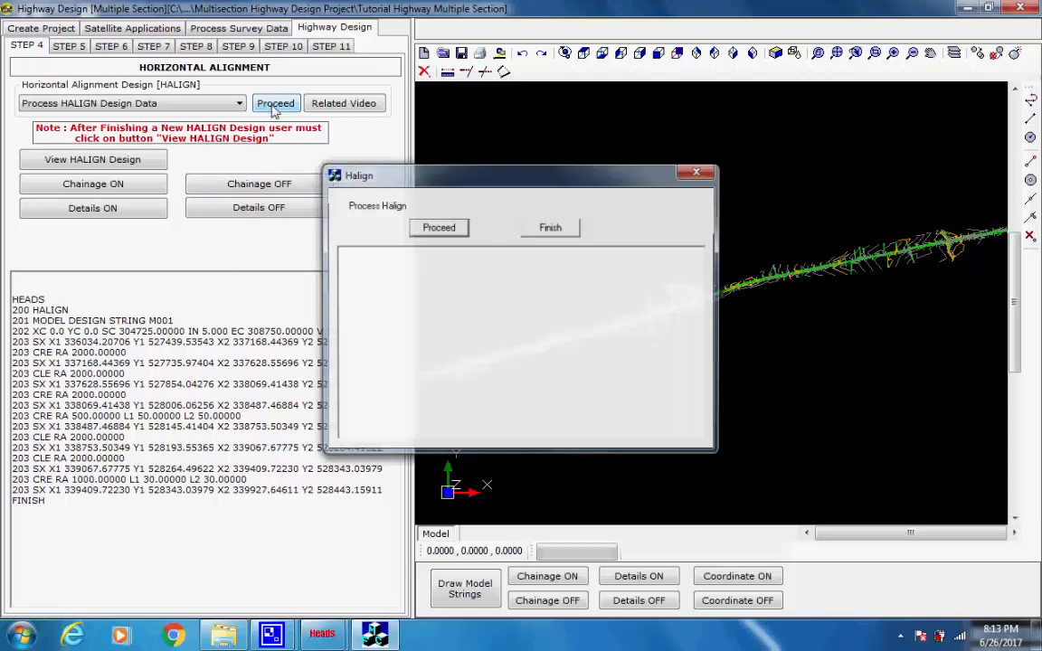
{"action": "left_click", "coordinate": [435, 229]}
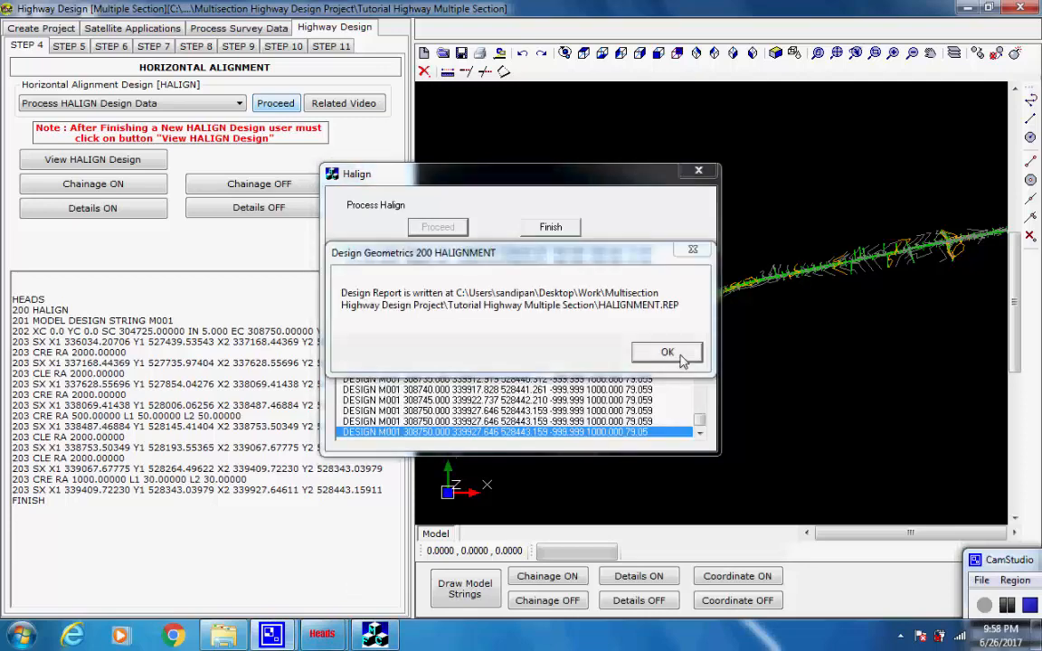
{"action": "left_click", "coordinate": [667, 353]}
{"action": "left_click", "coordinate": [553, 228]}
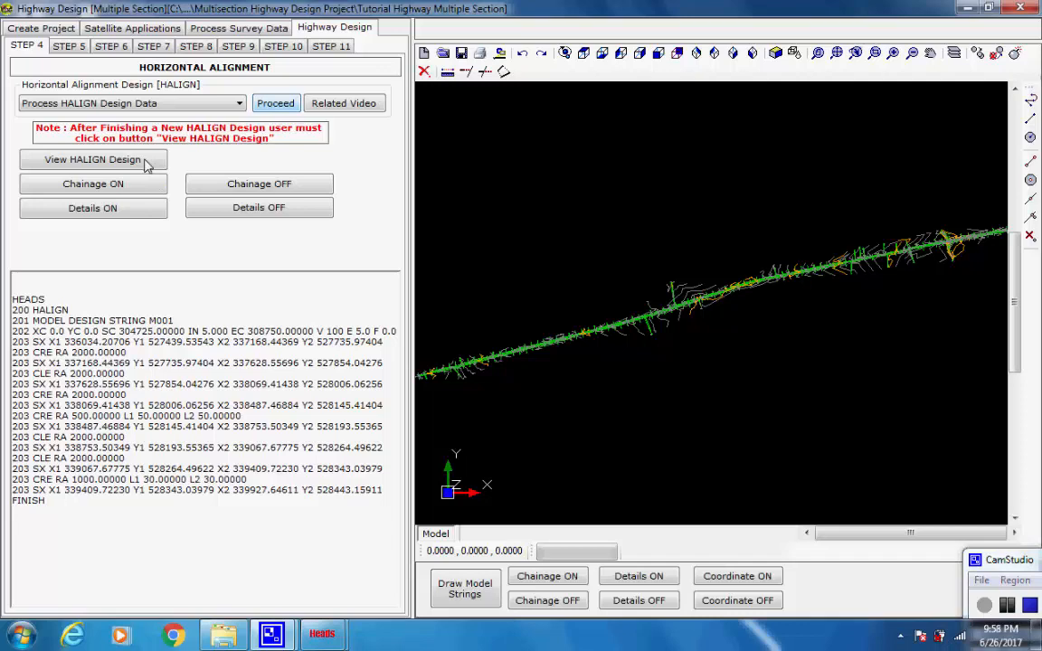
Step: Turn on M001 chainages at interval 100, text size 5 mm, in XXXX+YYY format on the right side, and turn on alignment details
{"action": "left_click", "coordinate": [127, 185]}
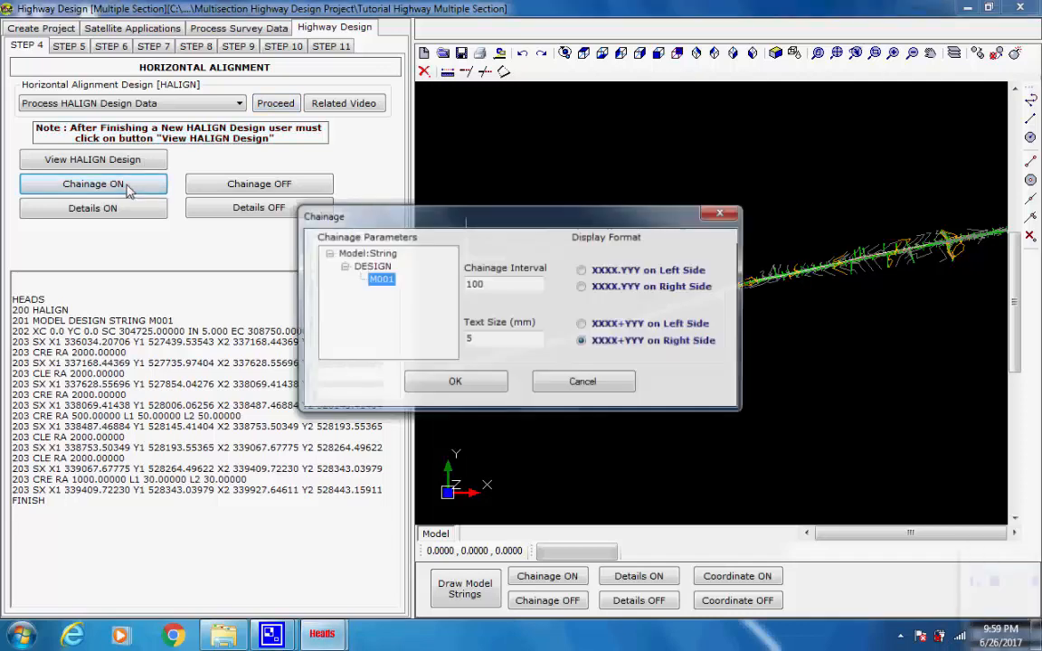
{"action": "left_click", "coordinate": [453, 383]}
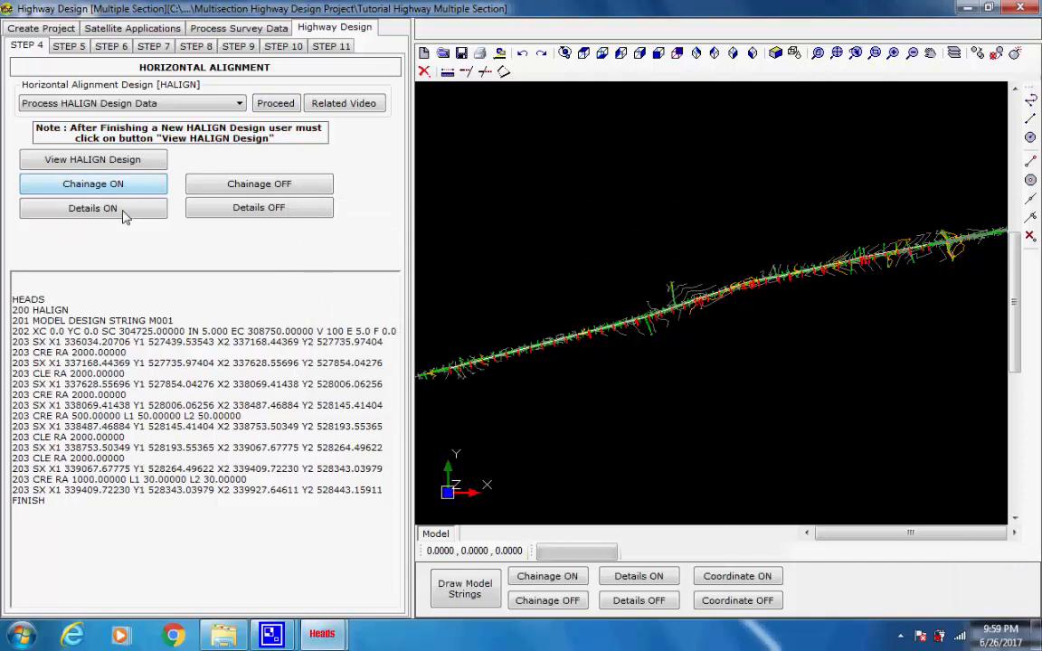
{"action": "left_click", "coordinate": [124, 209]}
{"action": "left_click", "coordinate": [474, 513]}
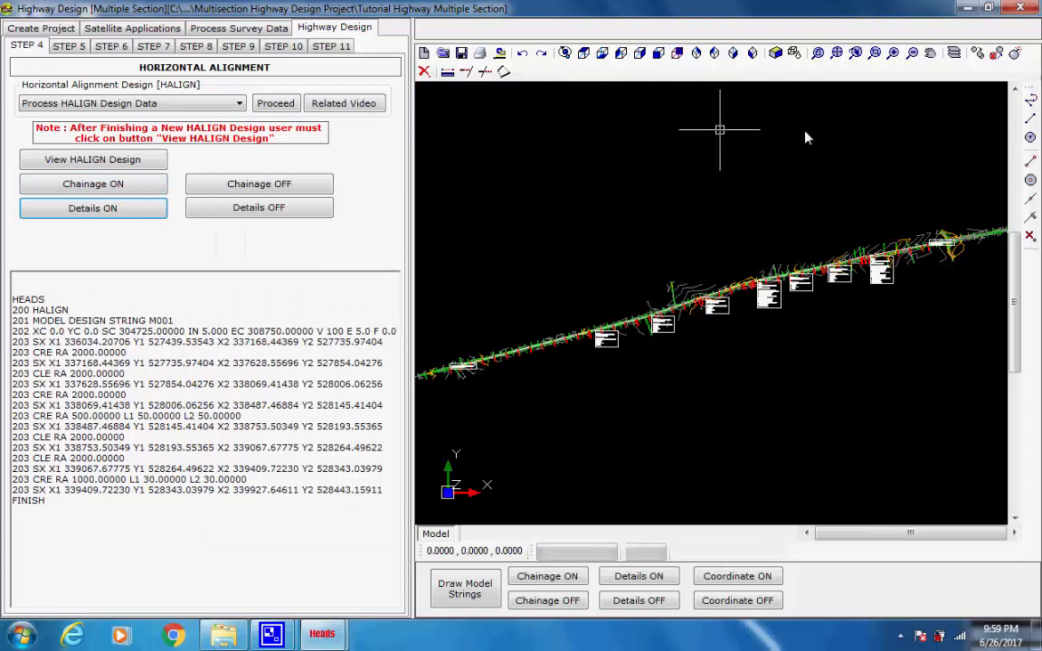
Step: Examine the chainage labels and the curve details box of IP 4 up close, and return to the full alignment
{"action": "left_click", "coordinate": [875, 54]}
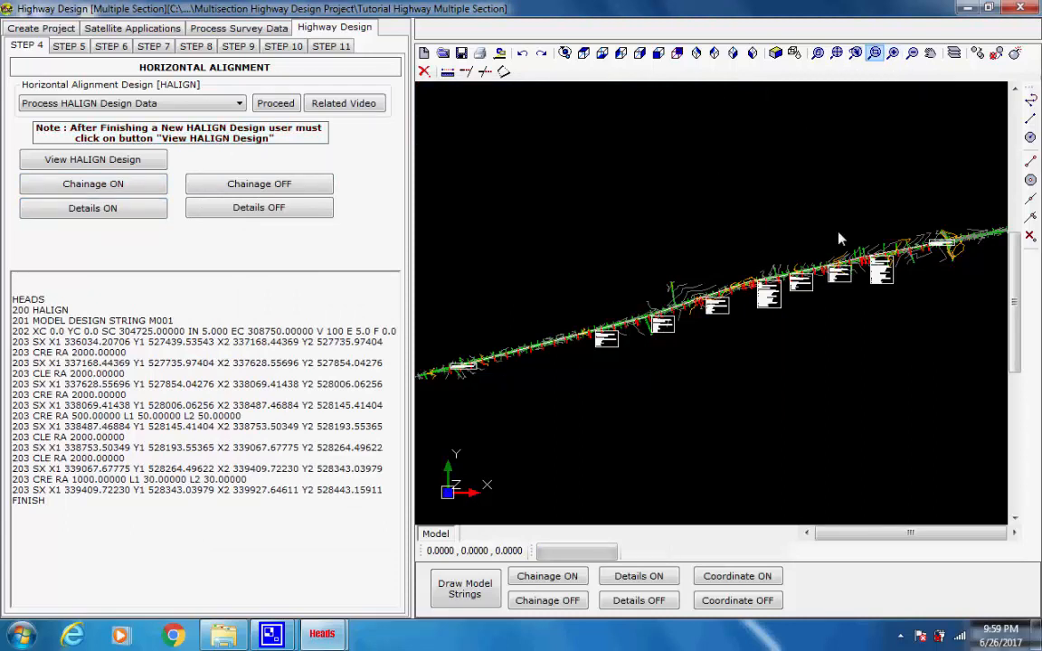
{"action": "left_click", "coordinate": [749, 260]}
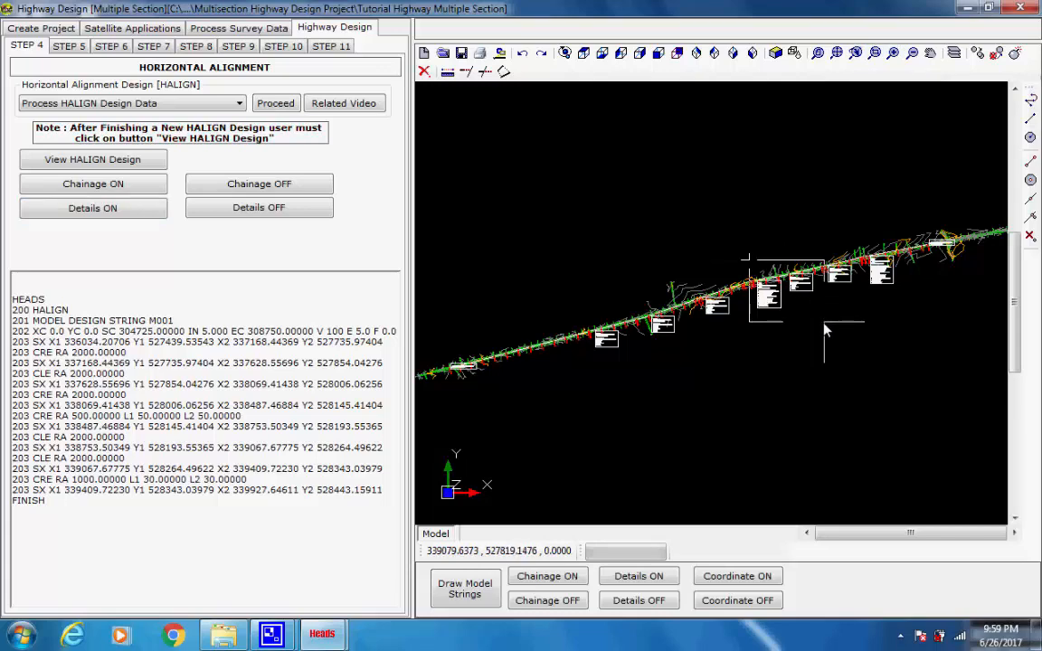
{"action": "left_click", "coordinate": [823, 318]}
{"action": "scroll", "coordinate": [561, 260], "scroll_direction": "up", "scroll_amount": 3}
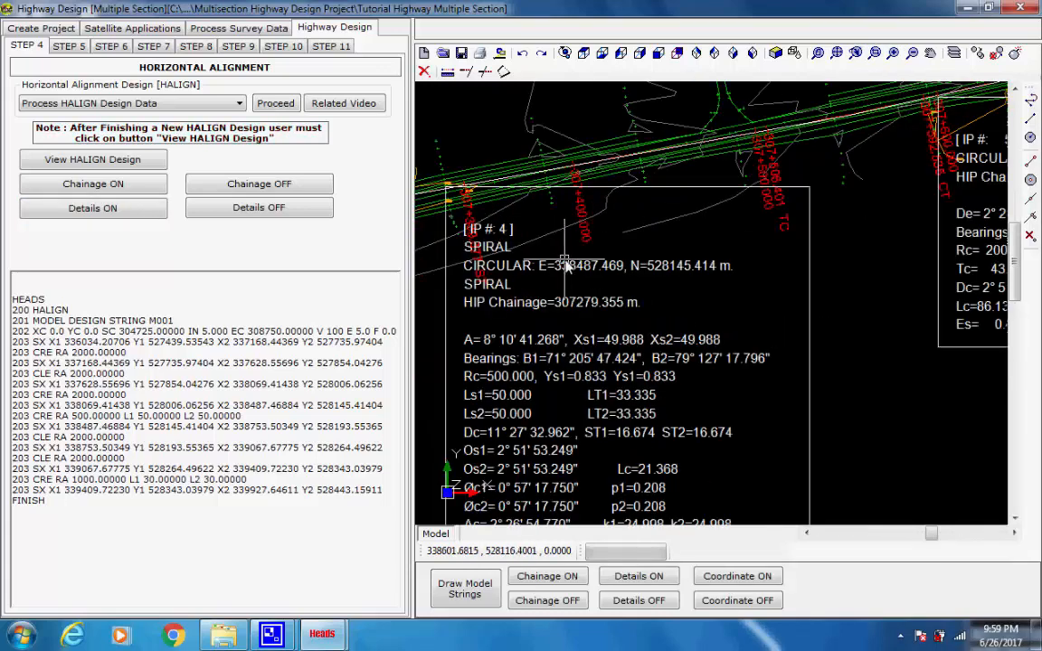
{"action": "scroll", "coordinate": [564, 263], "scroll_direction": "down", "scroll_amount": 1}
{"action": "scroll", "coordinate": [564, 262], "scroll_direction": "down", "scroll_amount": 3}
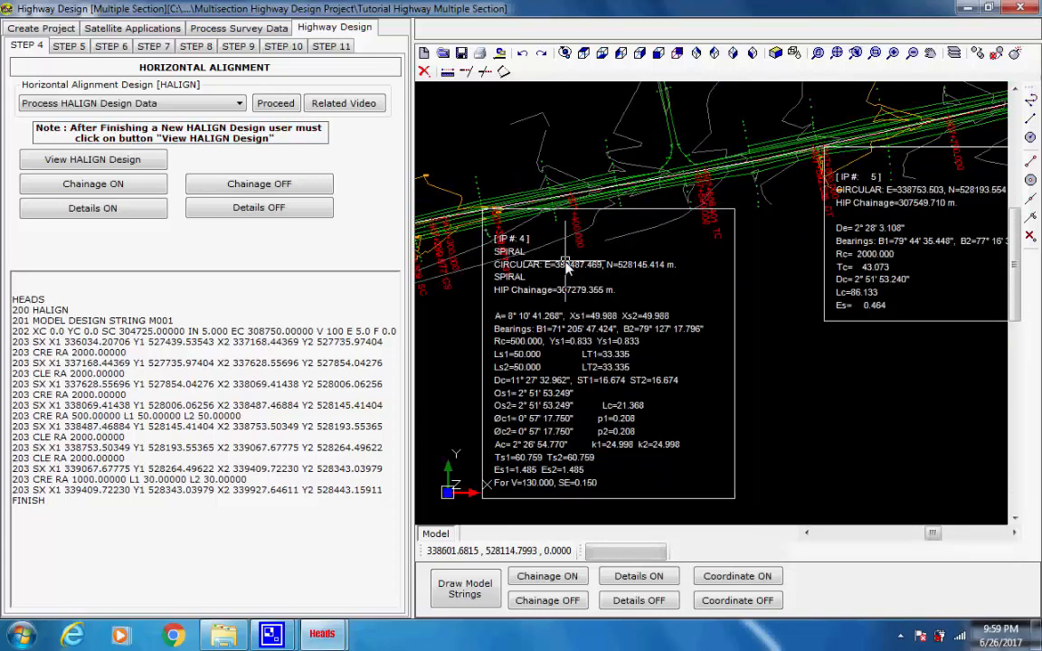
{"action": "left_click", "coordinate": [836, 52]}
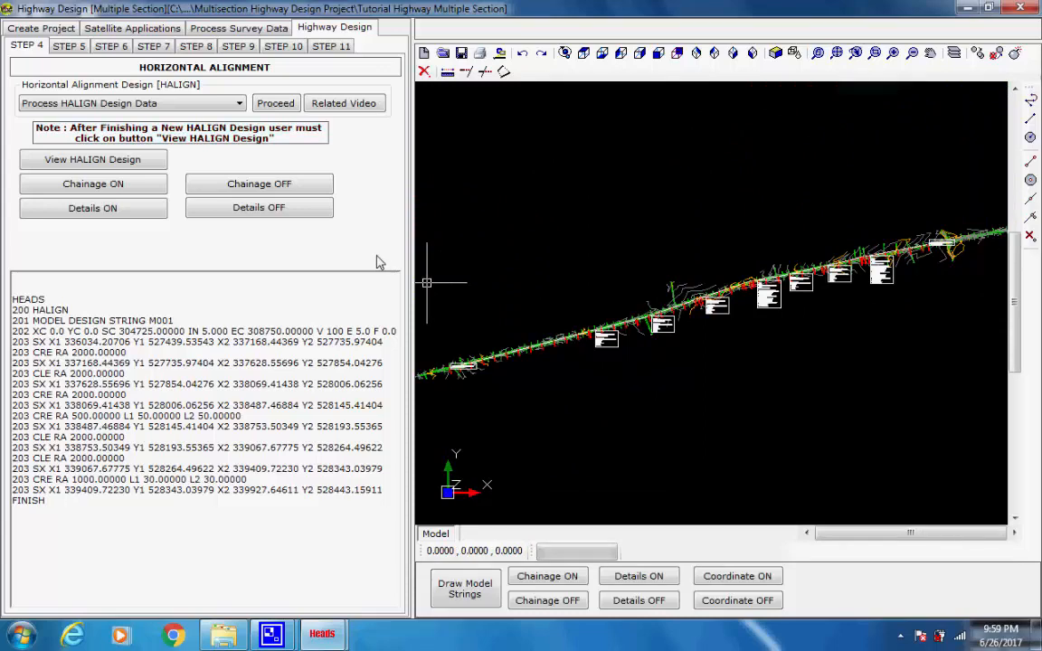
Step: Create the ground long section for the vertical profile and draw it with an X scale of 1 and a Y scale of 10
{"action": "left_click", "coordinate": [70, 46]}
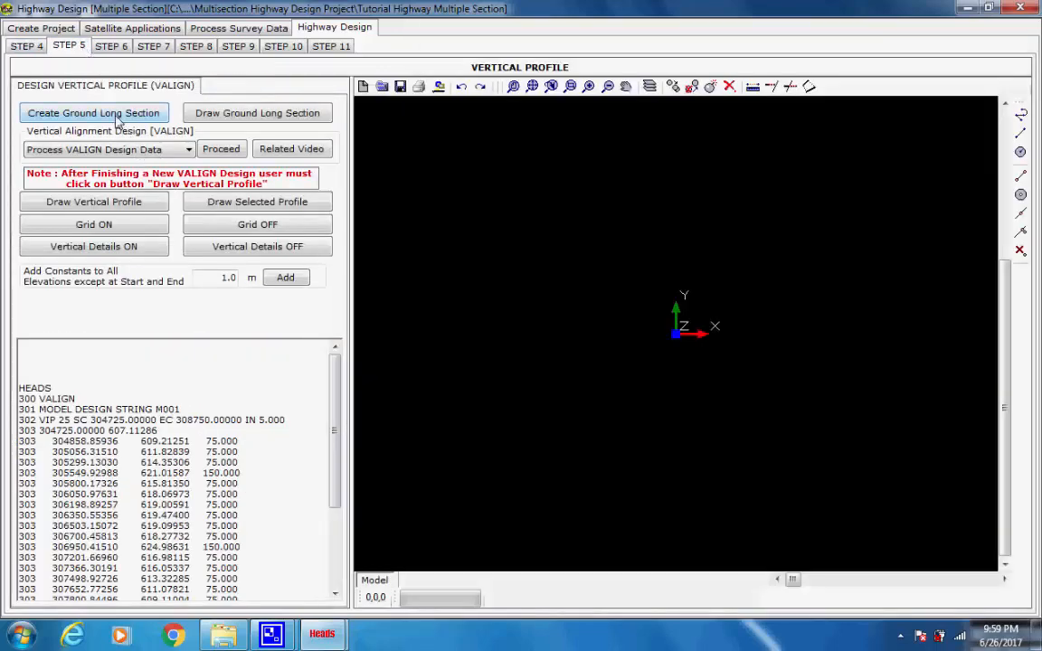
{"action": "left_click", "coordinate": [107, 116]}
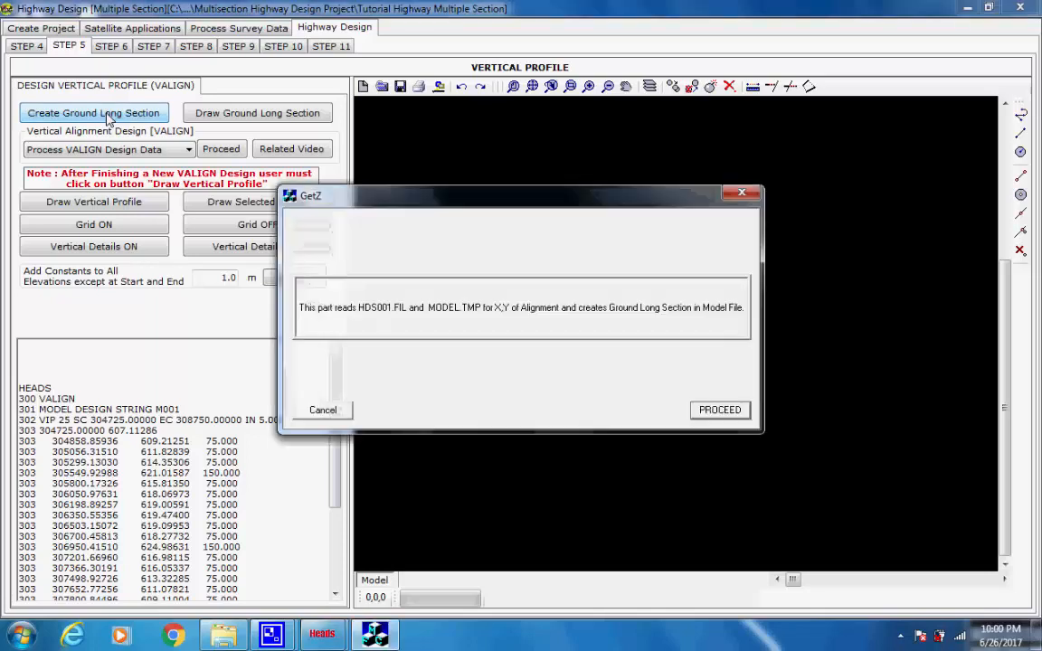
{"action": "left_click", "coordinate": [714, 411]}
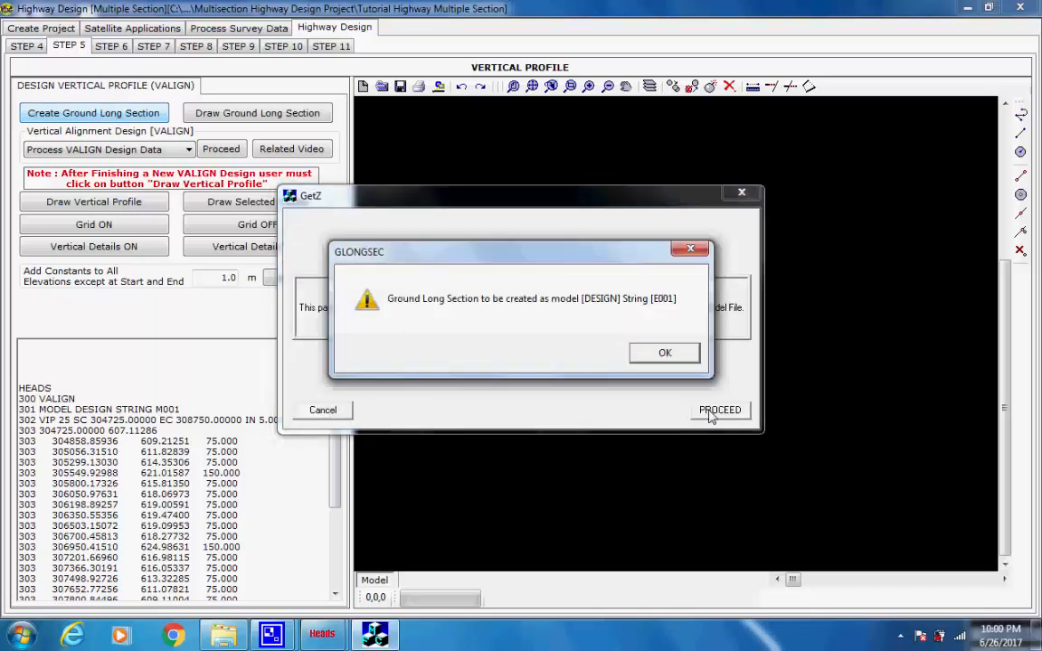
{"action": "left_click", "coordinate": [662, 354]}
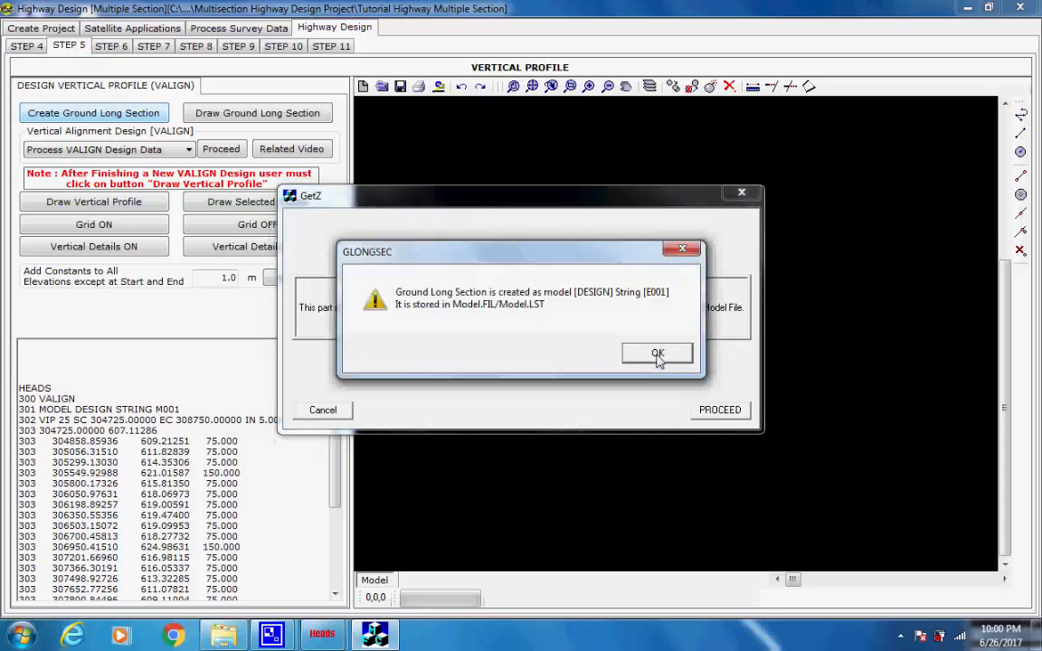
{"action": "left_click", "coordinate": [658, 354]}
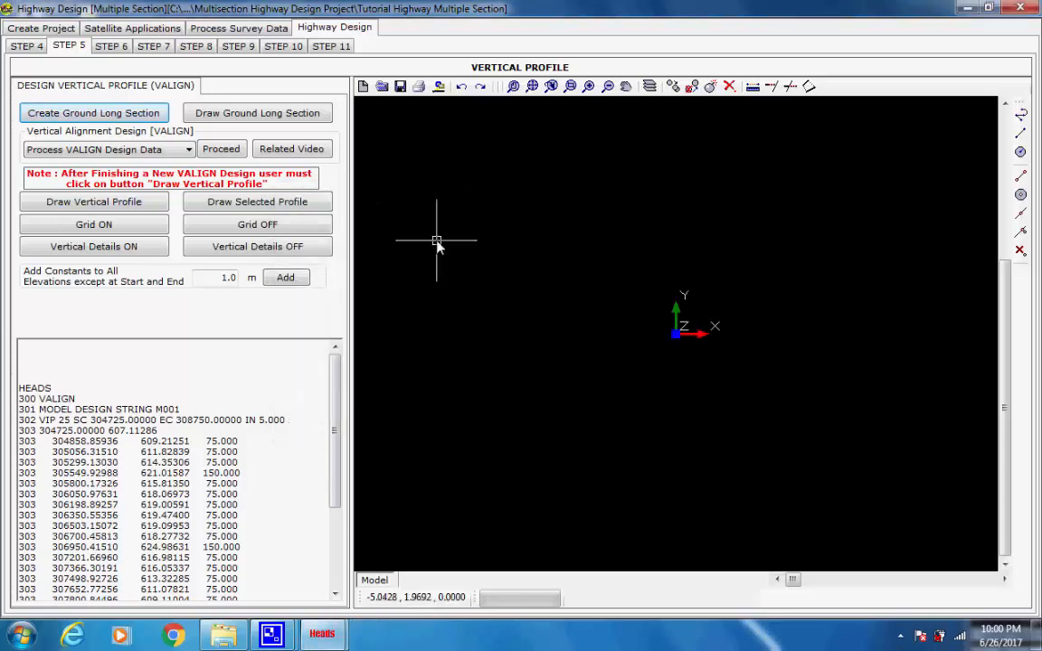
{"action": "left_click", "coordinate": [241, 120]}
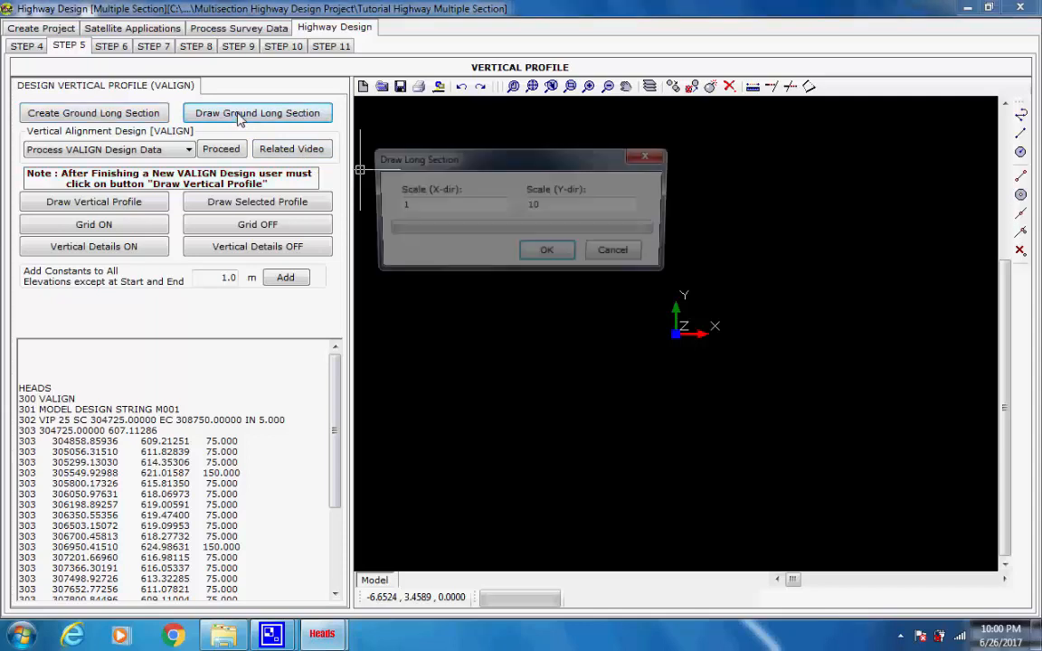
{"action": "left_click", "coordinate": [544, 251]}
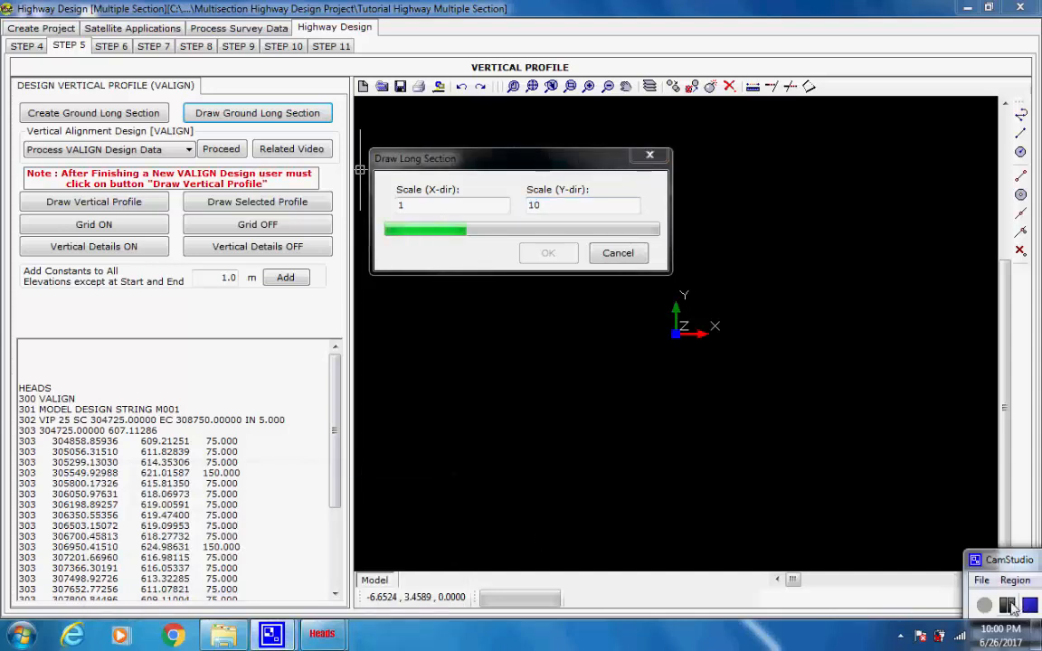
Step: Turn on the vertical profile grid with chainage interval 50, level interval 5 and 10 mm dark gray text, and check its labels
{"action": "left_click", "coordinate": [121, 229]}
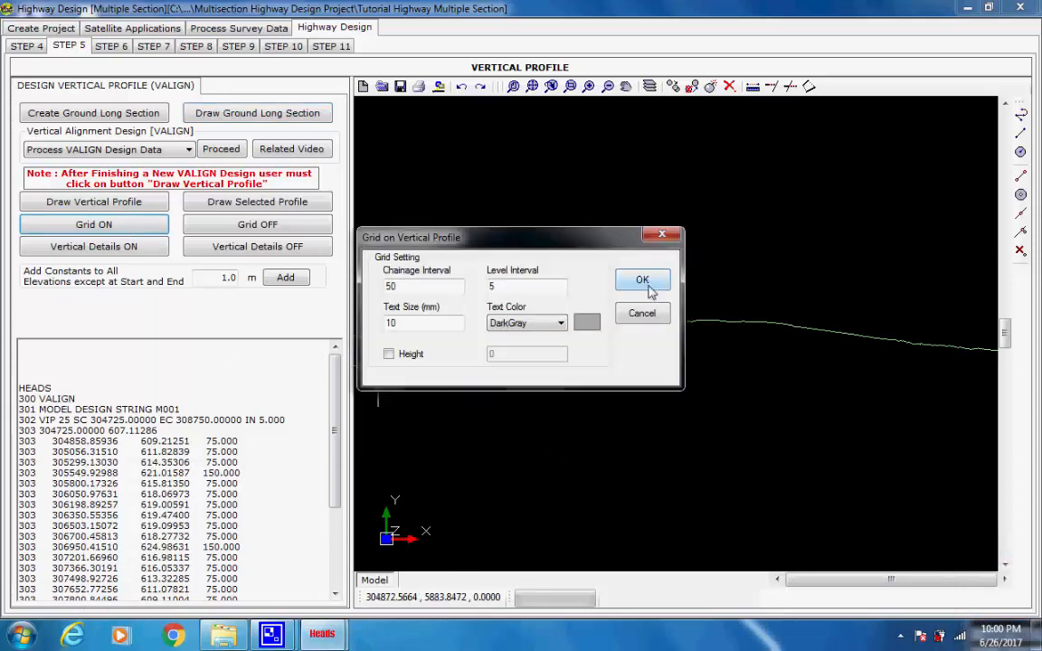
{"action": "left_click", "coordinate": [641, 281]}
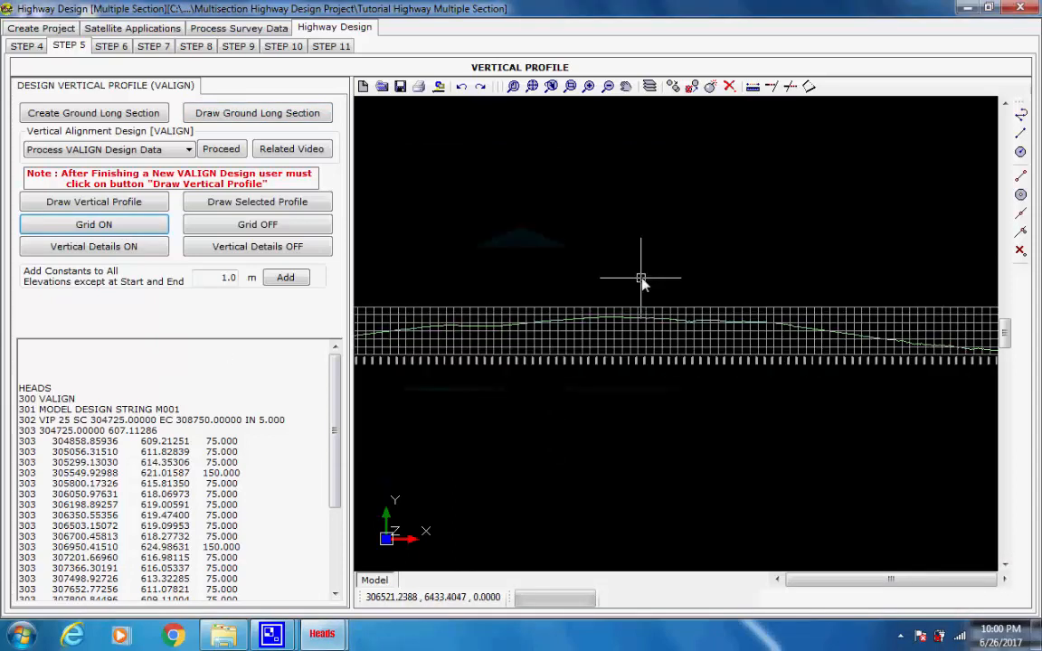
{"action": "scroll", "coordinate": [499, 335], "scroll_direction": "up", "scroll_amount": 2}
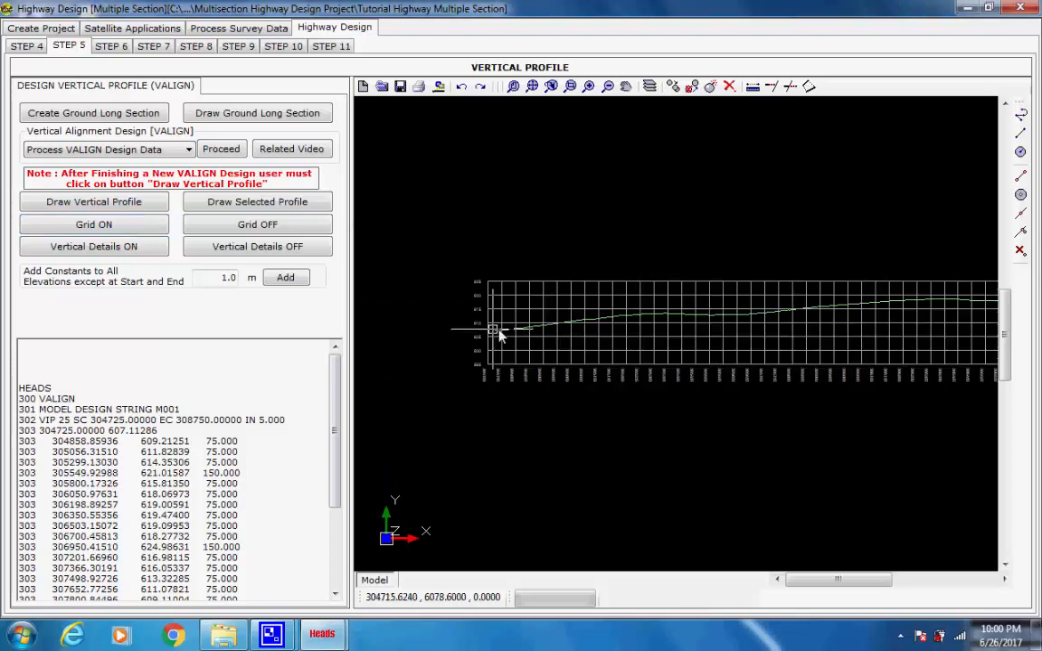
{"action": "scroll", "coordinate": [502, 335], "scroll_direction": "up", "scroll_amount": 3}
{"action": "scroll", "coordinate": [511, 337], "scroll_direction": "down", "scroll_amount": 4}
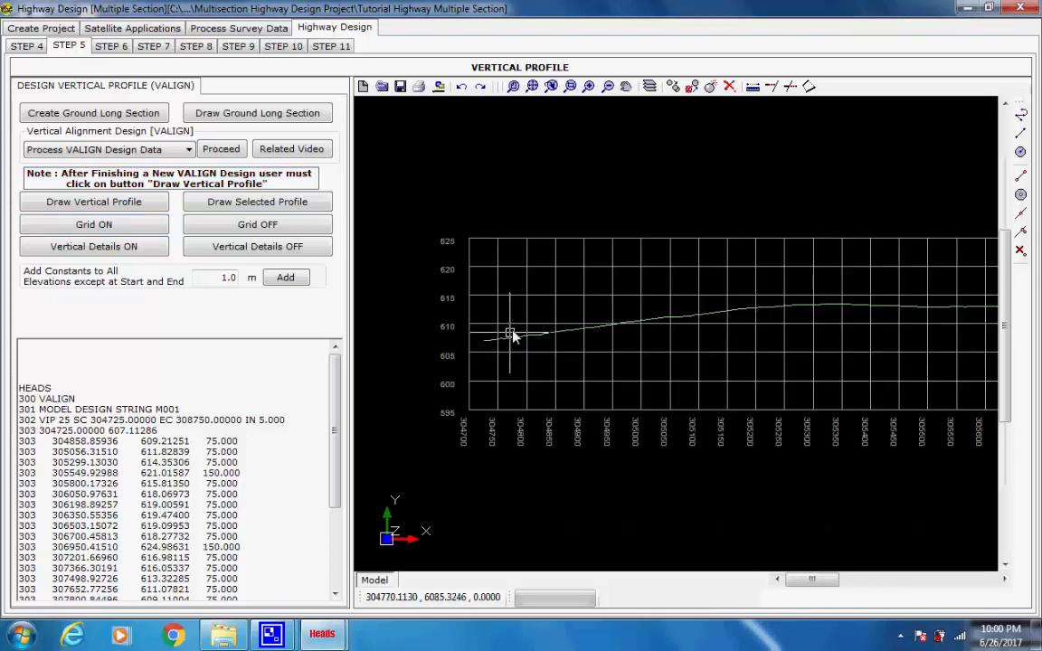
{"action": "left_click", "coordinate": [532, 87]}
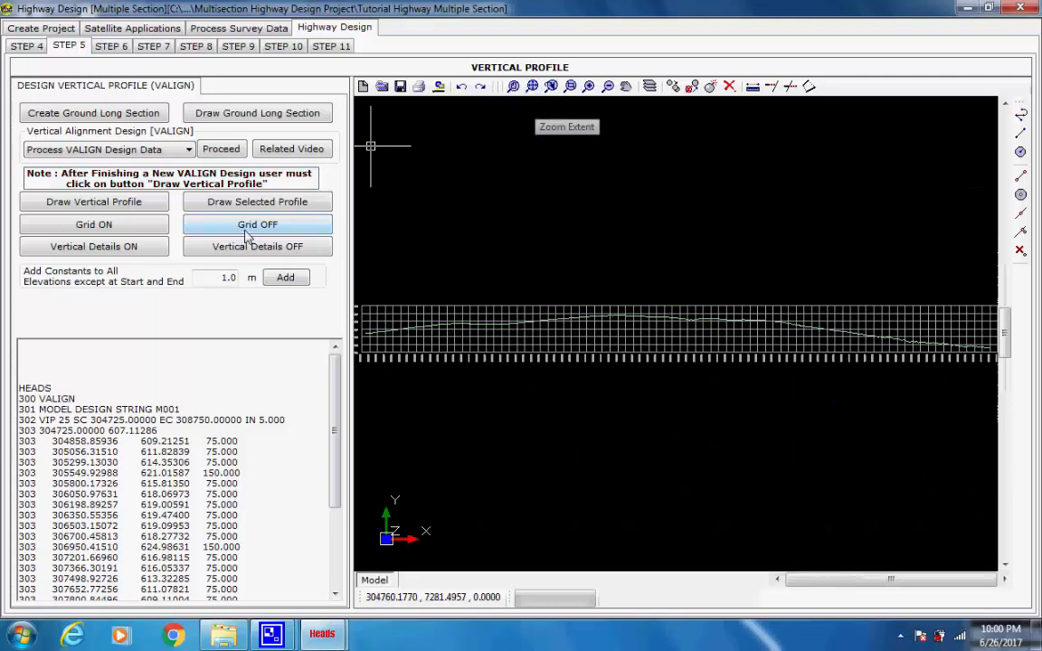
Step: Review the VALIGN design data for model DESIGN, string M001, including the header lines and the VIP entries
{"action": "left_click", "coordinate": [189, 151]}
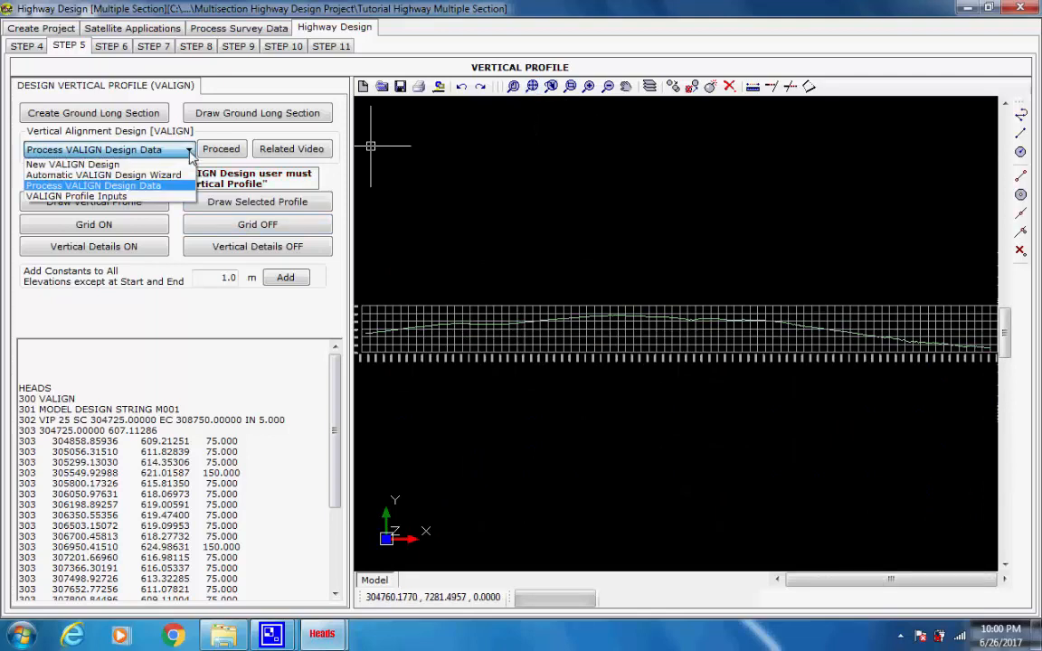
{"action": "left_click", "coordinate": [189, 153]}
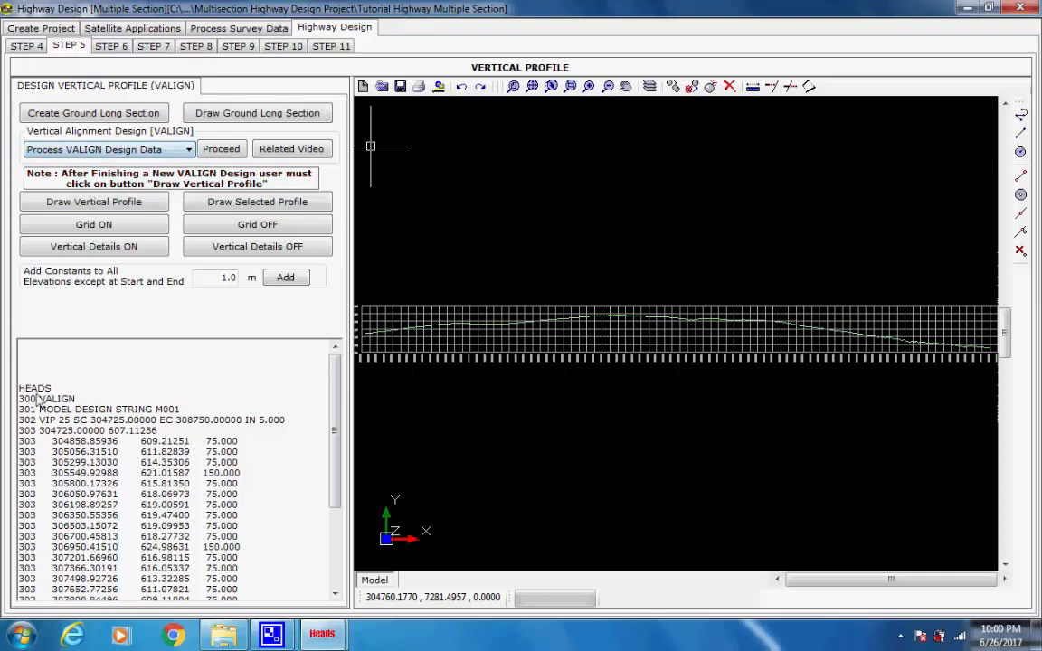
{"action": "left_click_drag", "start_coordinate": [22, 389], "coordinate": [256, 638]}
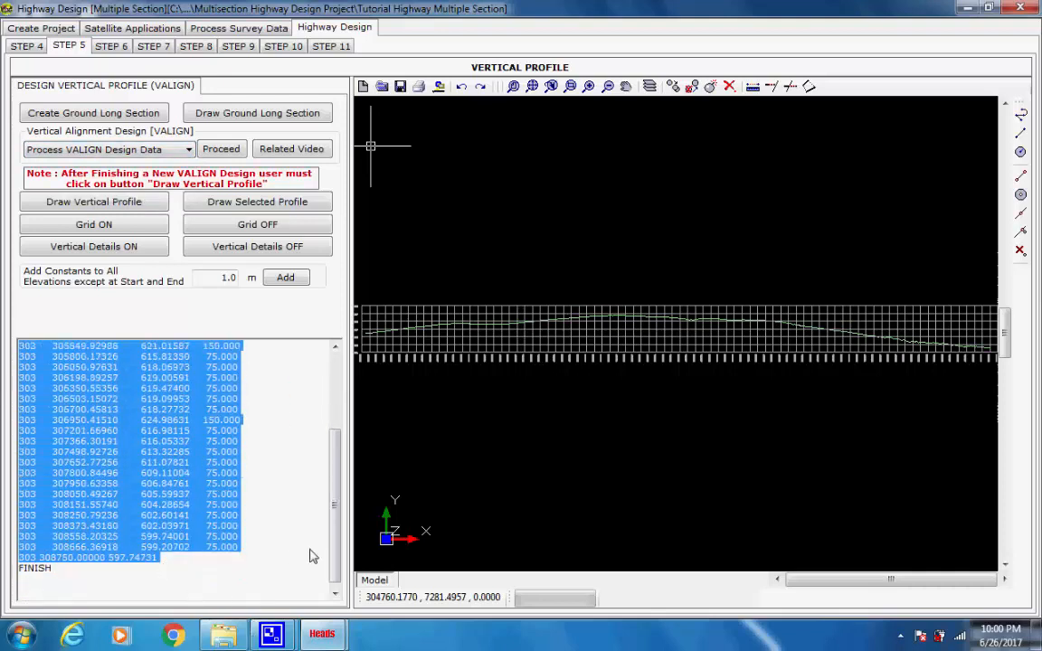
{"action": "left_click_drag", "start_coordinate": [333, 507], "coordinate": [330, 431]}
{"action": "left_click", "coordinate": [232, 433]}
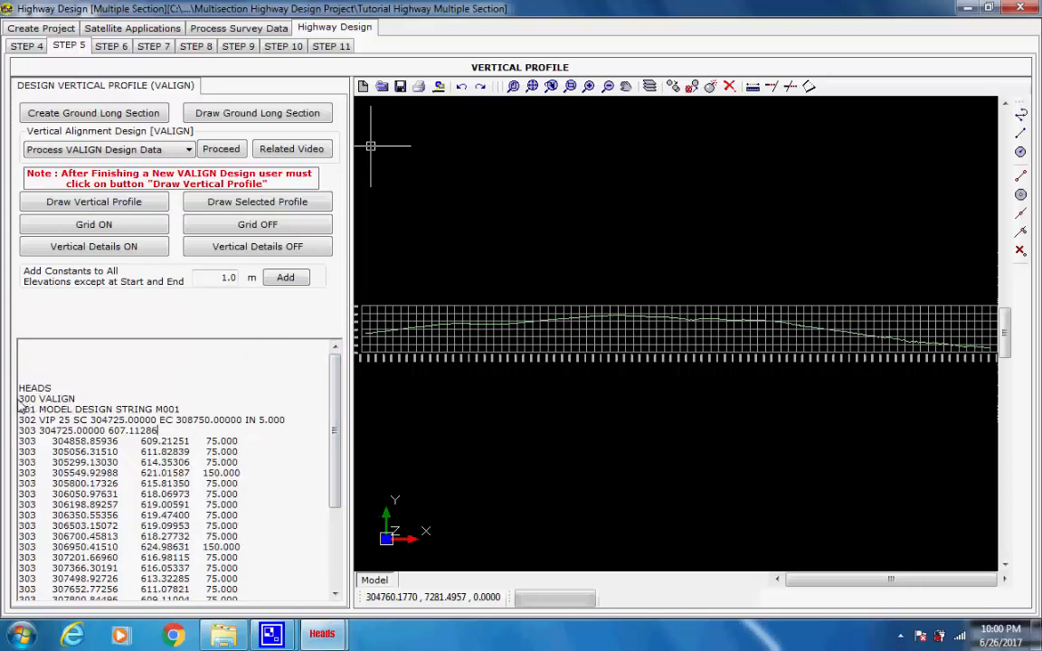
{"action": "left_click_drag", "start_coordinate": [18, 399], "coordinate": [78, 399]}
{"action": "left_click_drag", "start_coordinate": [179, 410], "coordinate": [21, 410]}
{"action": "left_click_drag", "start_coordinate": [286, 421], "coordinate": [24, 431]}
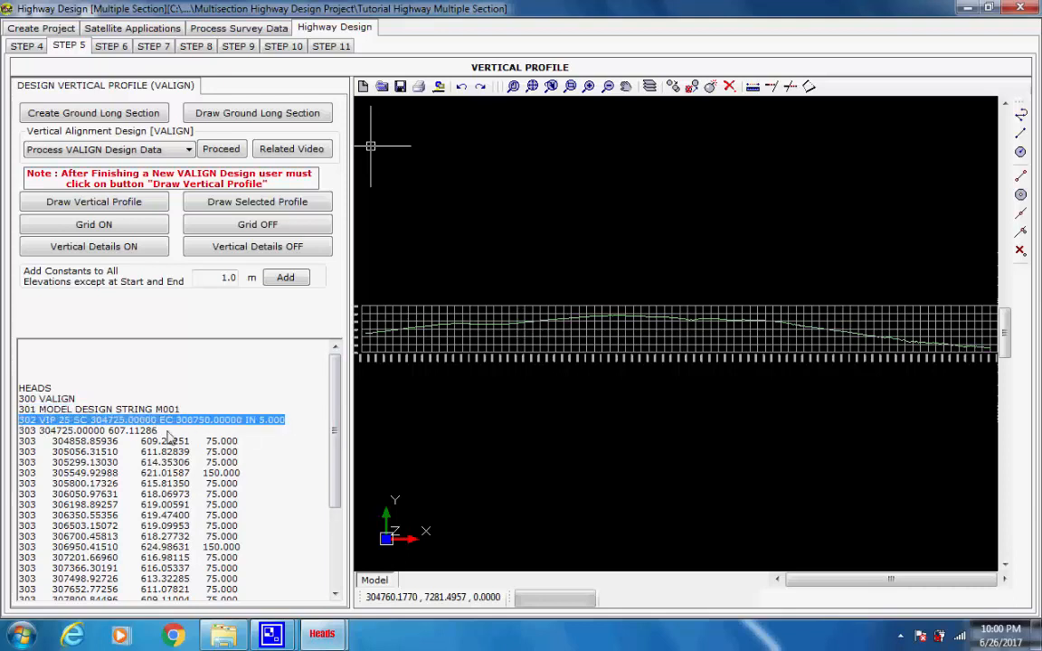
{"action": "left_click_drag", "start_coordinate": [239, 443], "coordinate": [23, 449]}
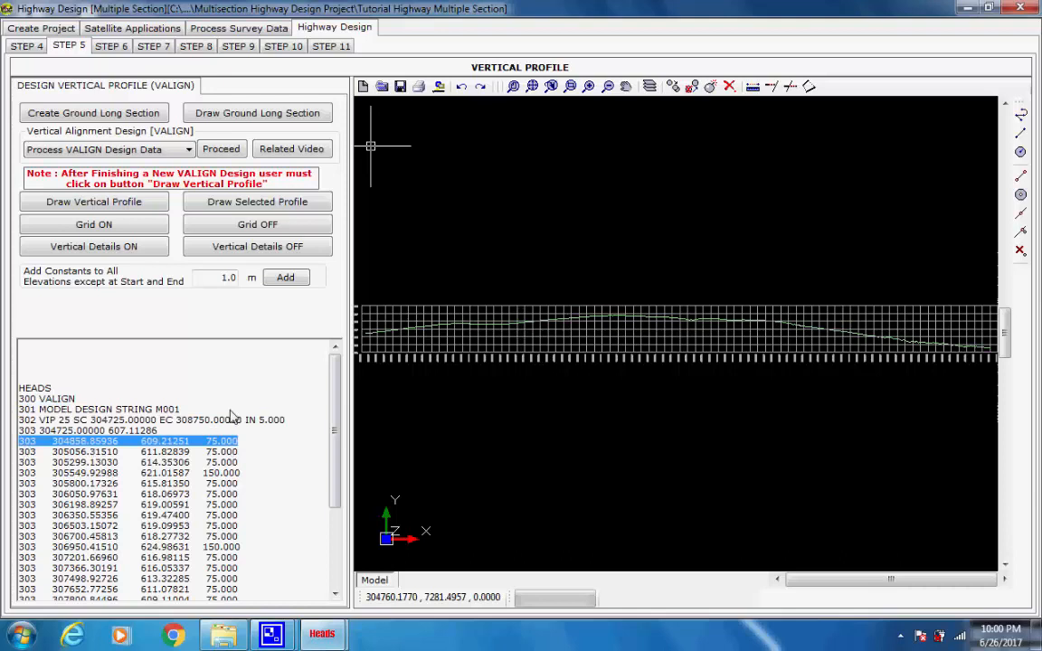
{"action": "left_click", "coordinate": [200, 420]}
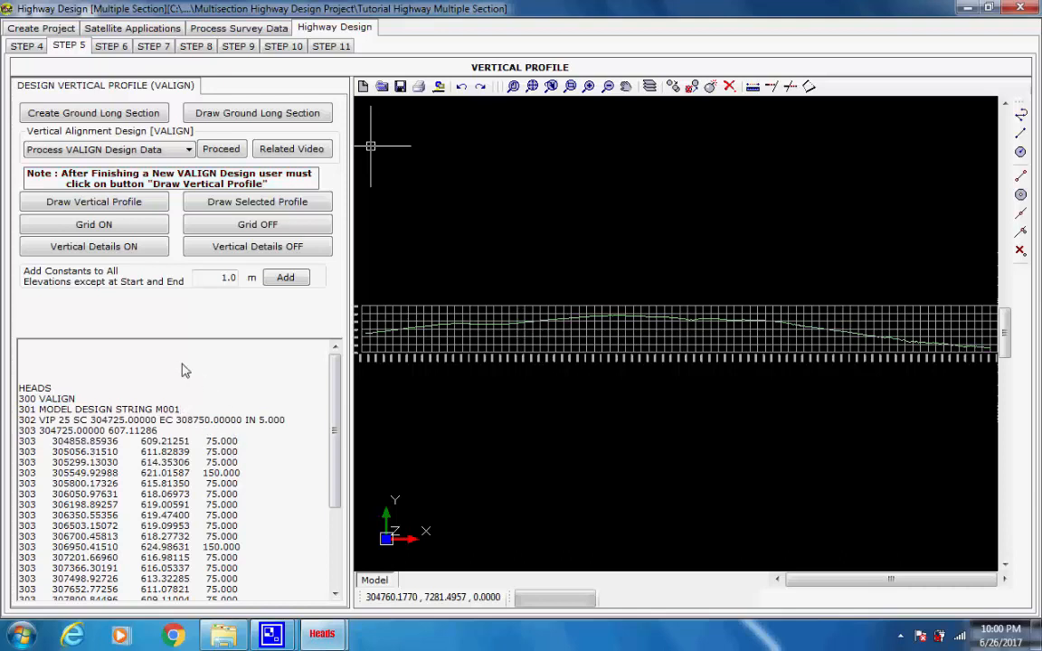
Step: Process the existing VALIGN design data, acknowledge the design report and finish the processing
{"action": "left_click", "coordinate": [217, 153]}
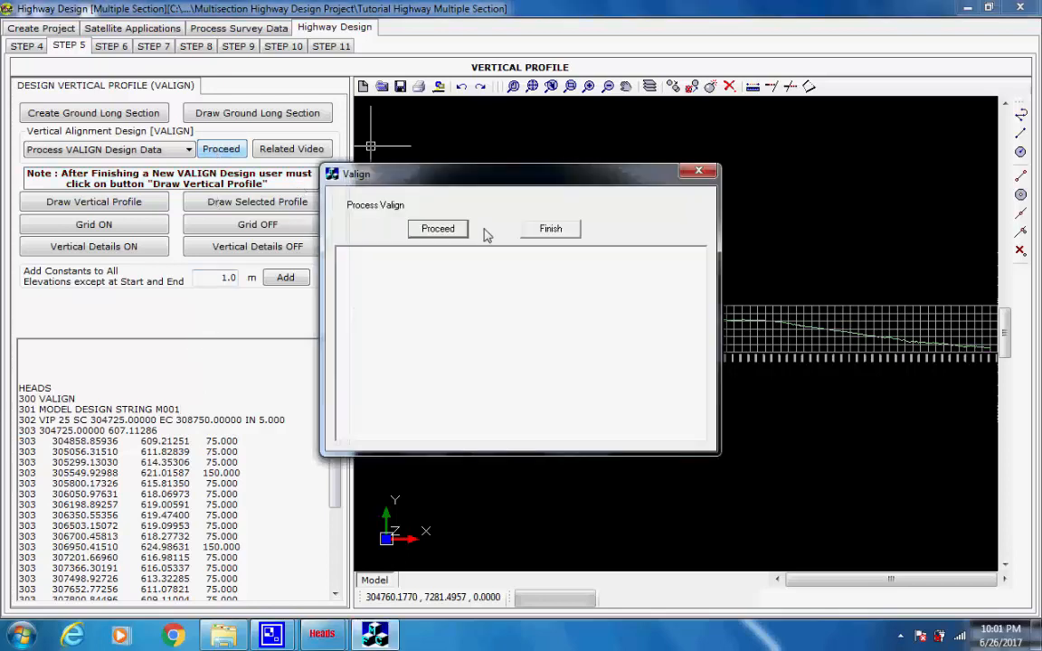
{"action": "left_click", "coordinate": [432, 230]}
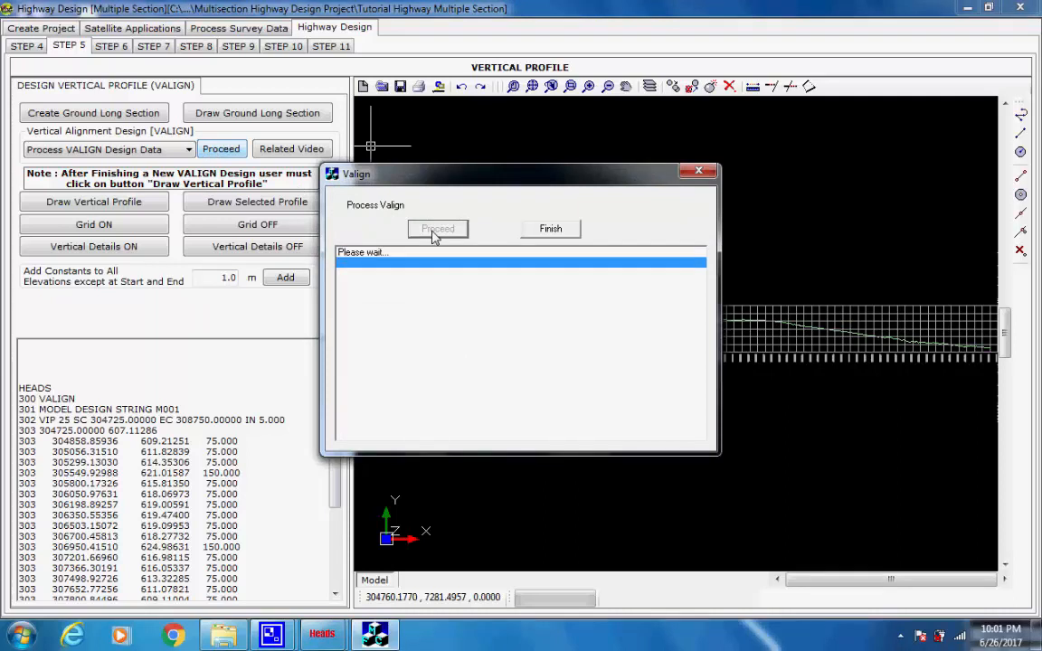
{"action": "mouse_move", "coordinate": [272, 635]}
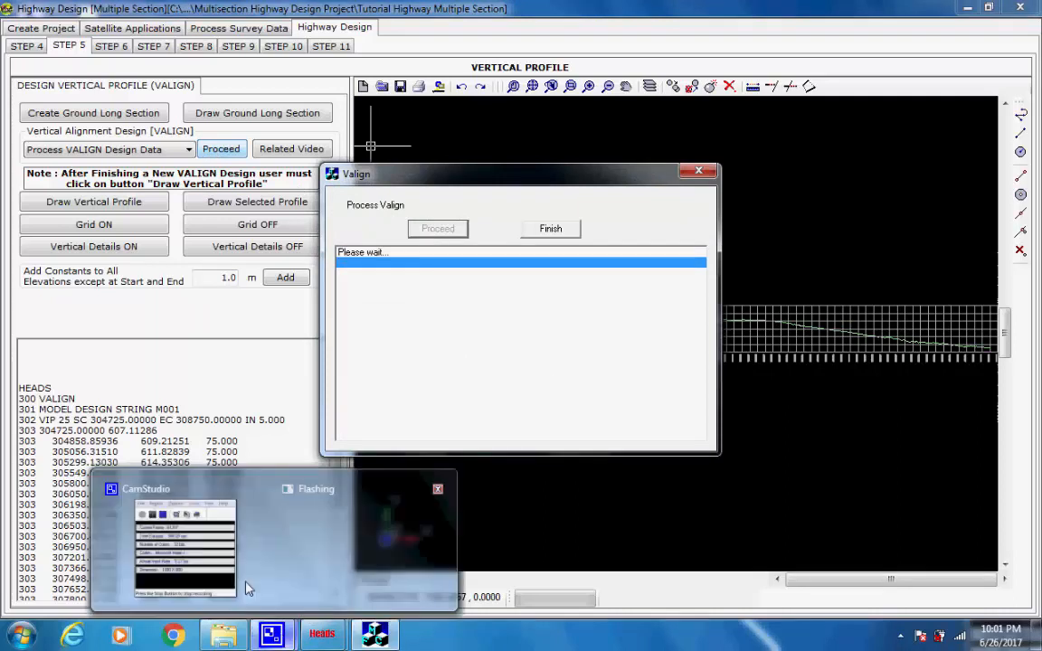
{"action": "left_click", "coordinate": [249, 588]}
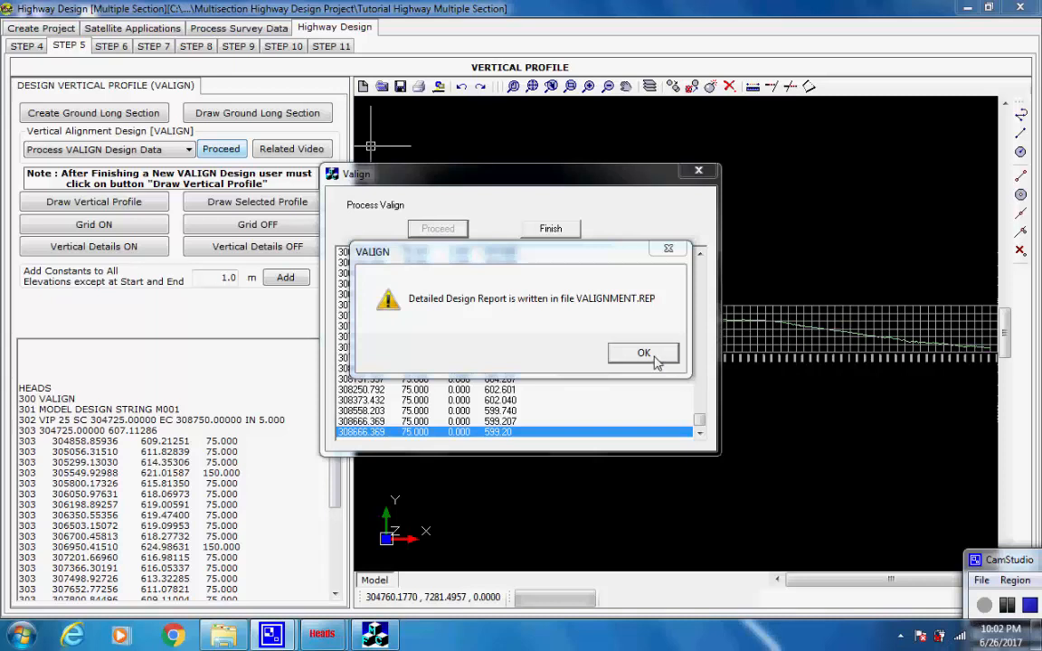
{"action": "left_click", "coordinate": [642, 353]}
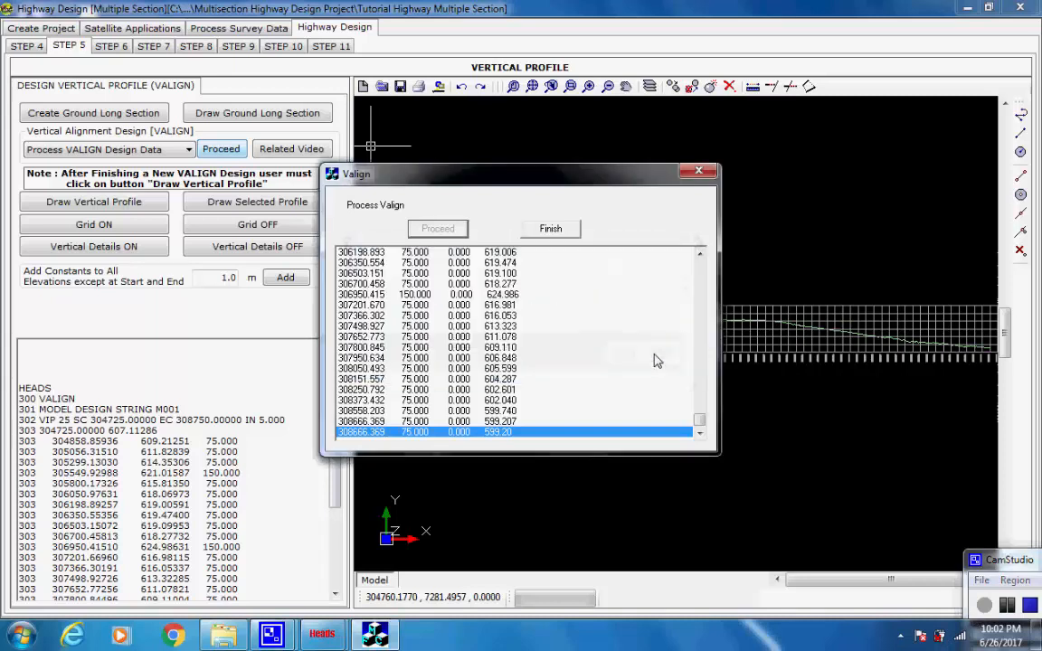
{"action": "left_click", "coordinate": [572, 232]}
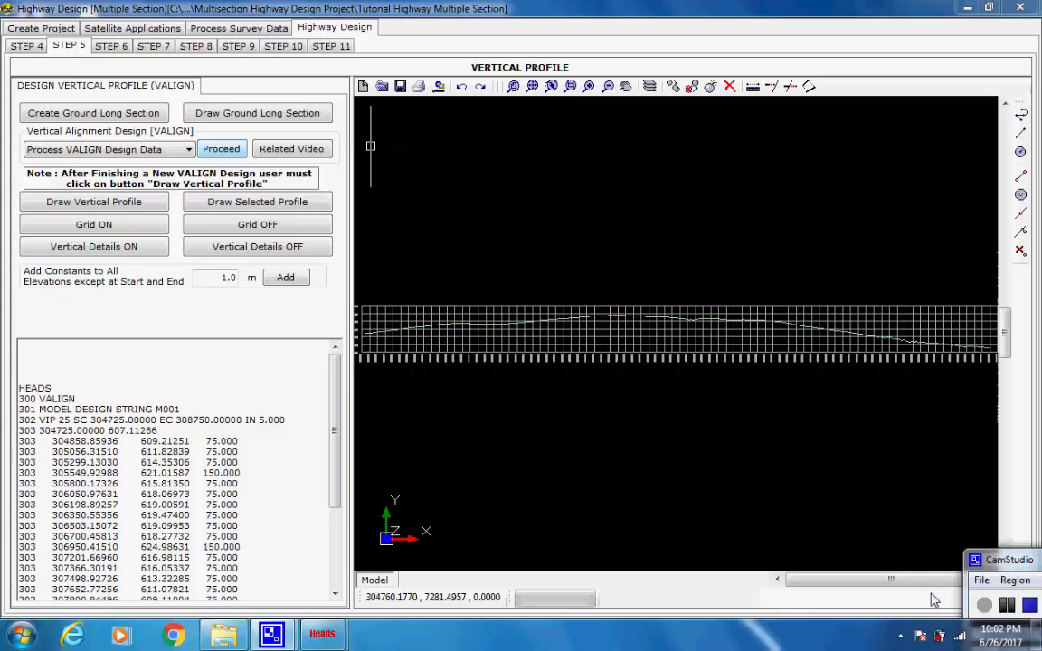
Step: Draw the vertical profile with X scale 1 and Y scale 10, and turn on vertical details for M001 with 5 mm text
{"action": "left_click", "coordinate": [151, 207]}
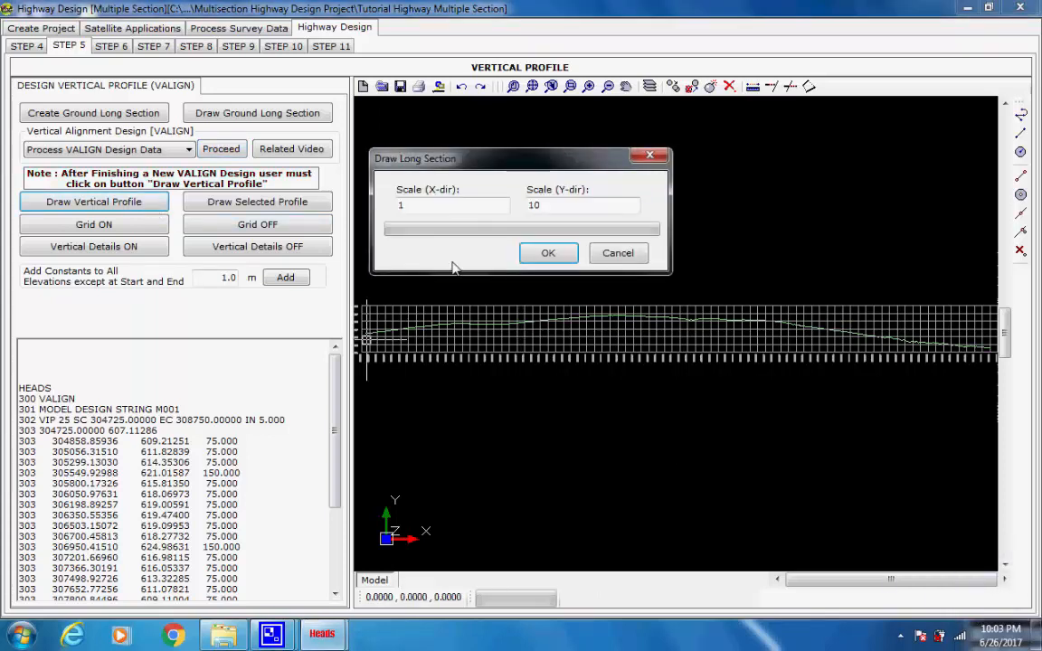
{"action": "left_click", "coordinate": [550, 254]}
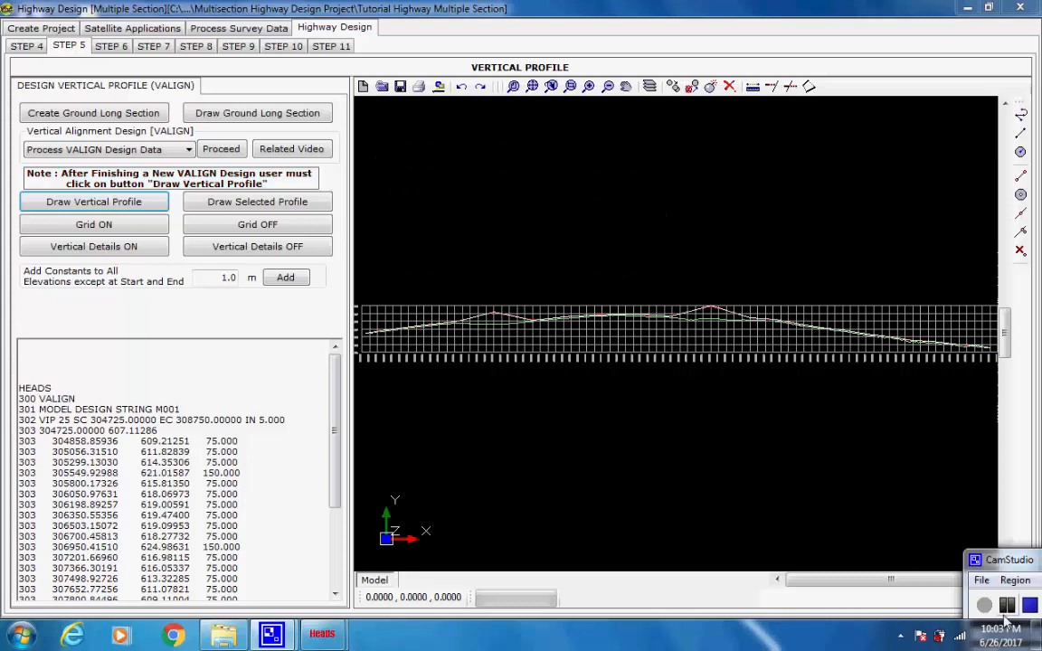
{"action": "left_click", "coordinate": [126, 251]}
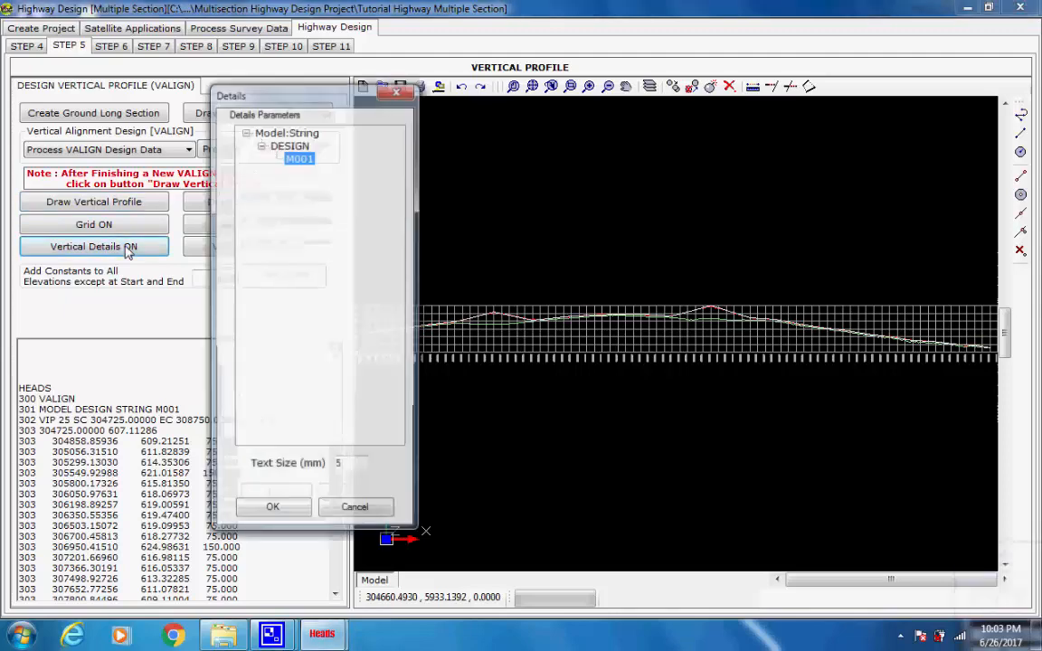
{"action": "left_click", "coordinate": [276, 513]}
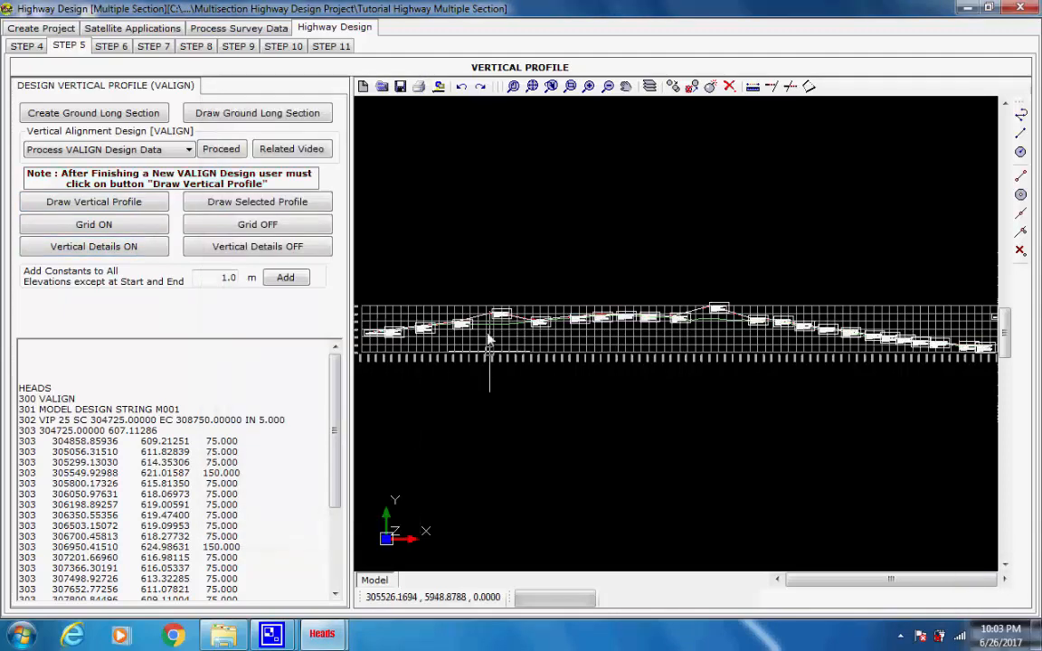
Step: Examine the VIP detail boxes along the first part of the profile, up close at the VIP at chainage 306198.893
{"action": "scroll", "coordinate": [488, 339], "scroll_direction": "up", "scroll_amount": 2}
{"action": "scroll", "coordinate": [588, 321], "scroll_direction": "up", "scroll_amount": 1}
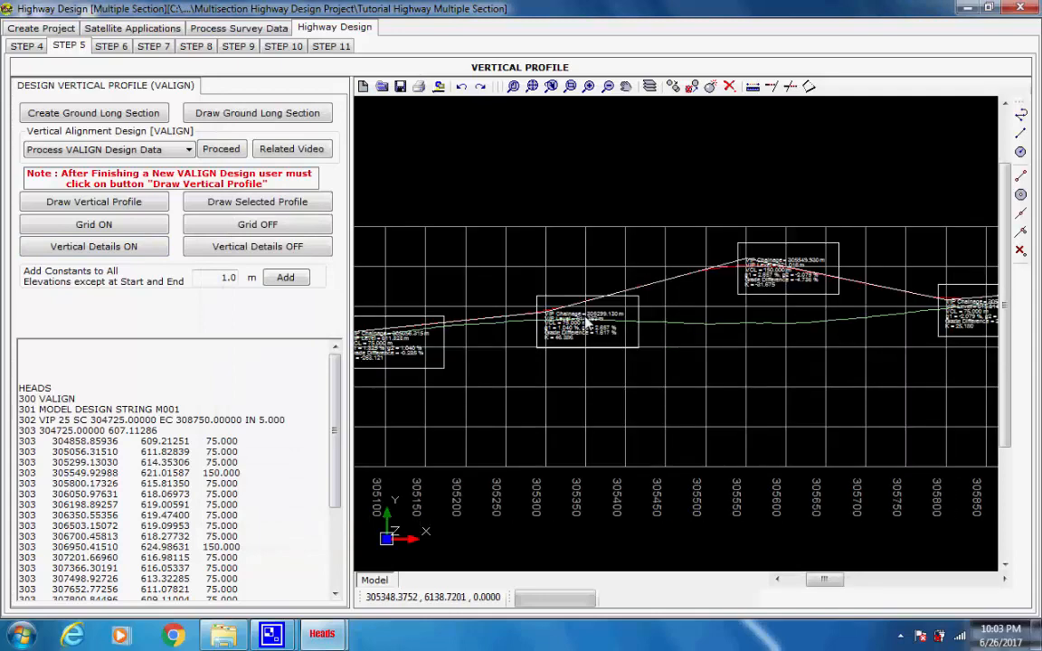
{"action": "middle_click_drag", "start_coordinate": [441, 347], "coordinate": [718, 329]}
{"action": "middle_click_drag", "start_coordinate": [561, 351], "coordinate": [478, 371]}
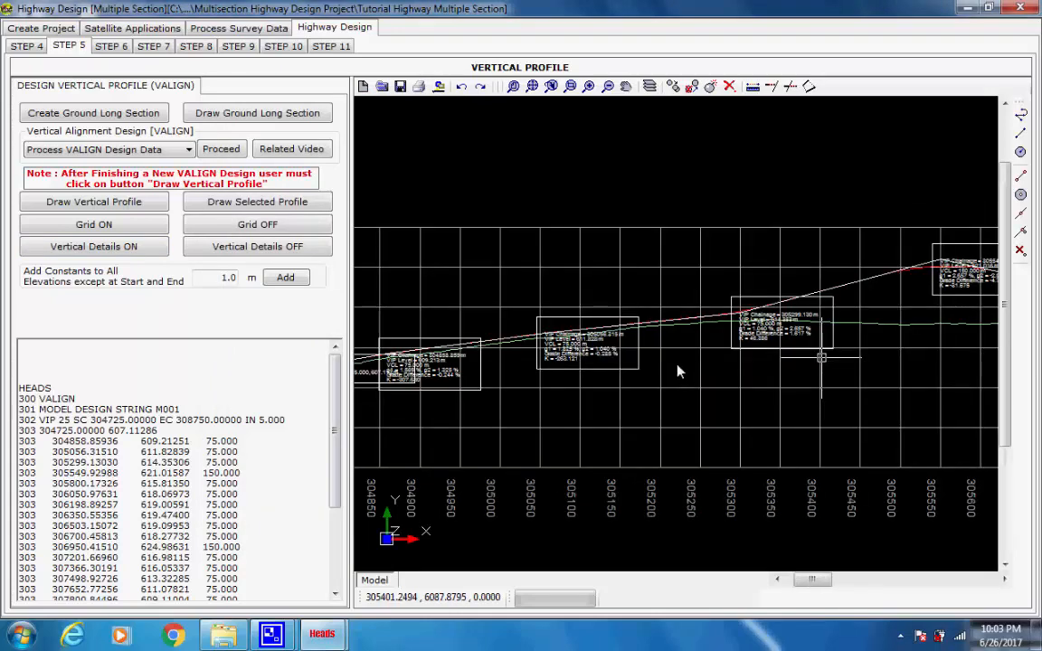
{"action": "scroll", "coordinate": [523, 395], "scroll_direction": "down", "scroll_amount": 2}
{"action": "scroll", "coordinate": [665, 383], "scroll_direction": "up", "scroll_amount": 2}
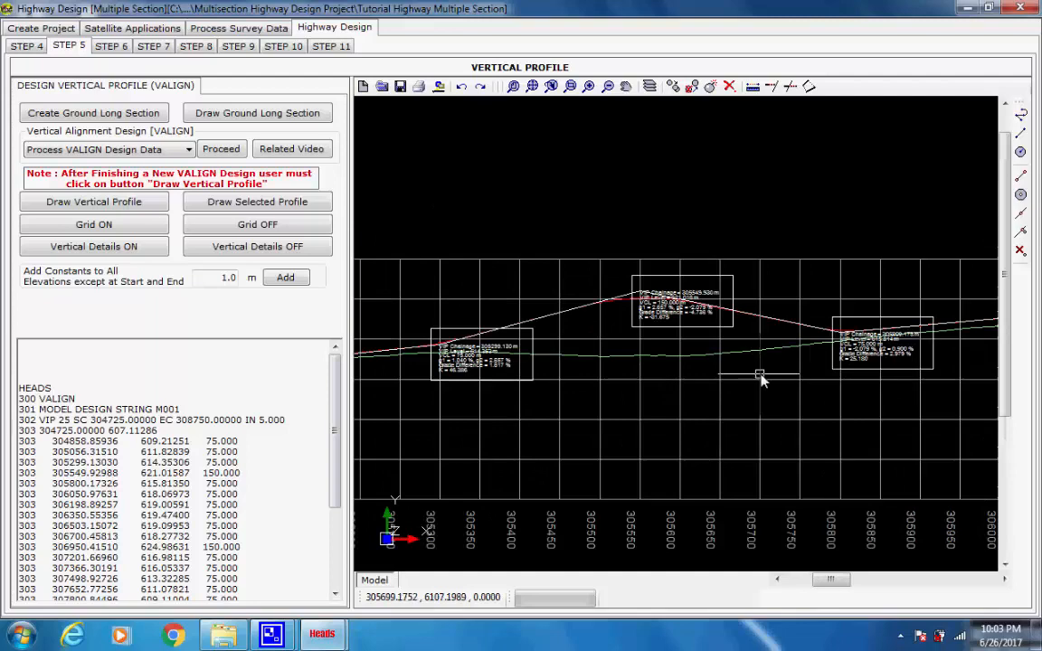
{"action": "scroll", "coordinate": [534, 404], "scroll_direction": "down", "scroll_amount": 2}
{"action": "scroll", "coordinate": [635, 395], "scroll_direction": "up", "scroll_amount": 2}
{"action": "scroll", "coordinate": [704, 349], "scroll_direction": "up", "scroll_amount": 3}
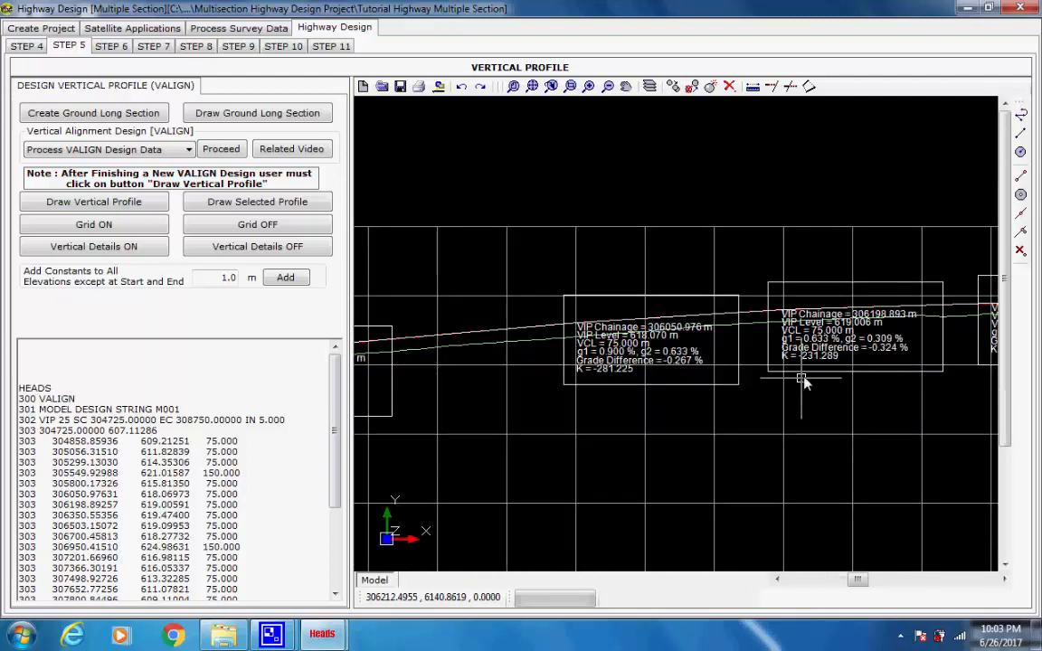
{"action": "scroll", "coordinate": [805, 384], "scroll_direction": "up", "scroll_amount": 3}
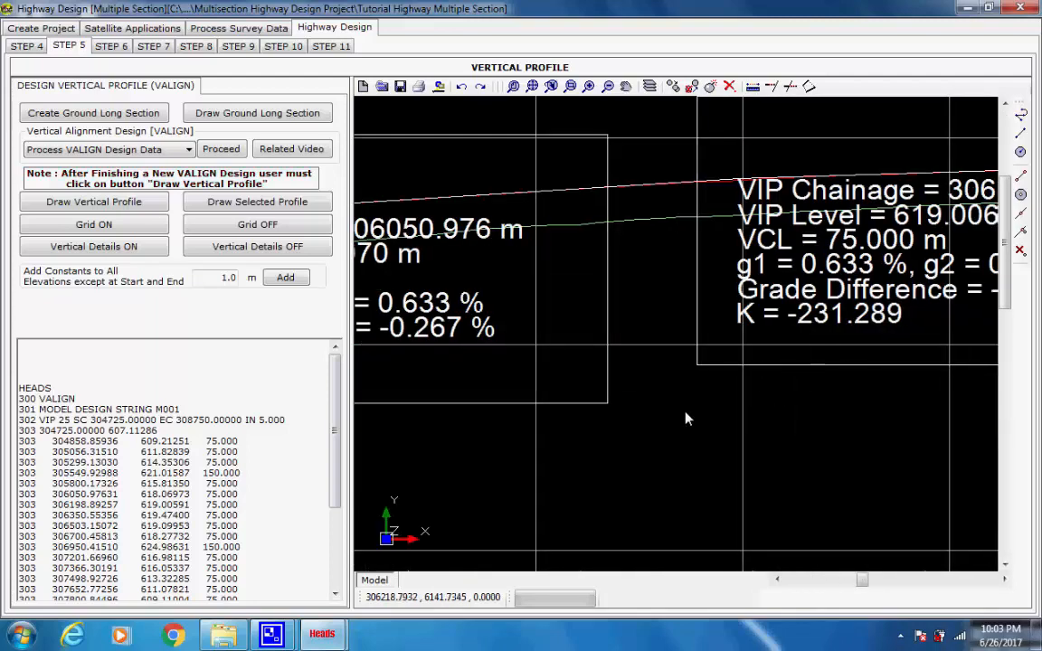
{"action": "middle_click_drag", "start_coordinate": [685, 419], "coordinate": [558, 460]}
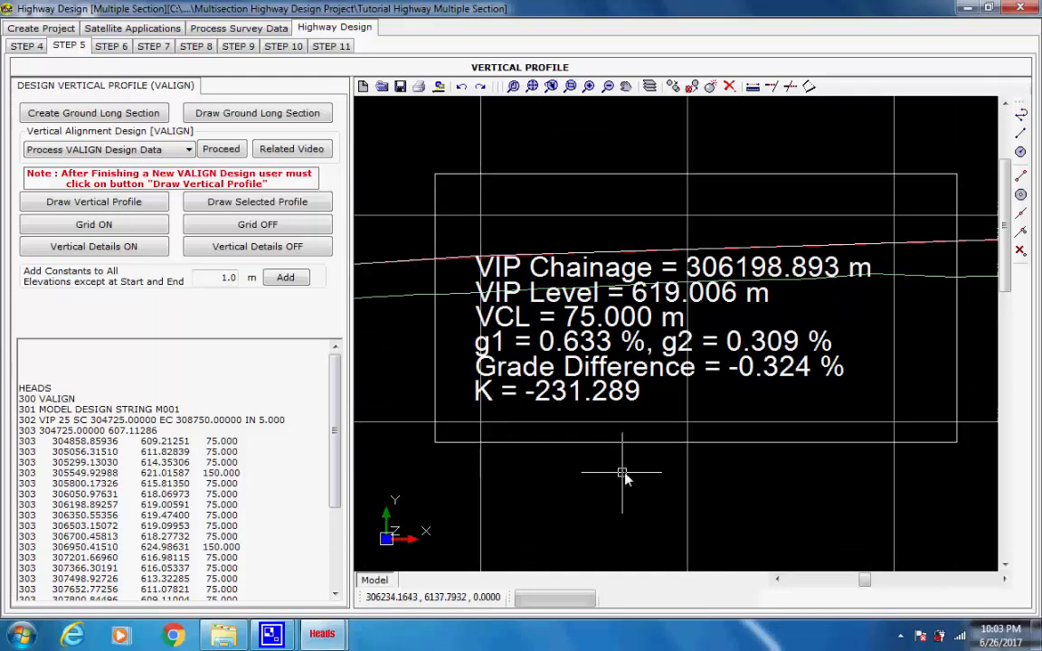
Step: Follow the VIP detail boxes along the rest of the profile to its end, and return to the full profile
{"action": "scroll", "coordinate": [624, 475], "scroll_direction": "down", "scroll_amount": 2}
{"action": "scroll", "coordinate": [623, 477], "scroll_direction": "down", "scroll_amount": 2}
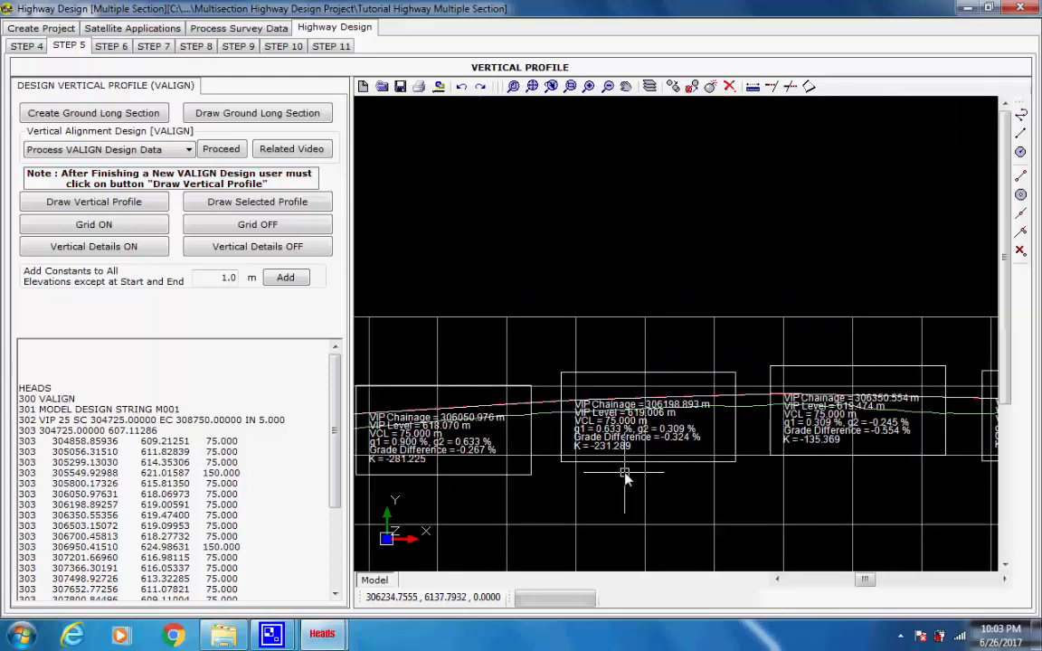
{"action": "scroll", "coordinate": [660, 461], "scroll_direction": "down", "scroll_amount": 4}
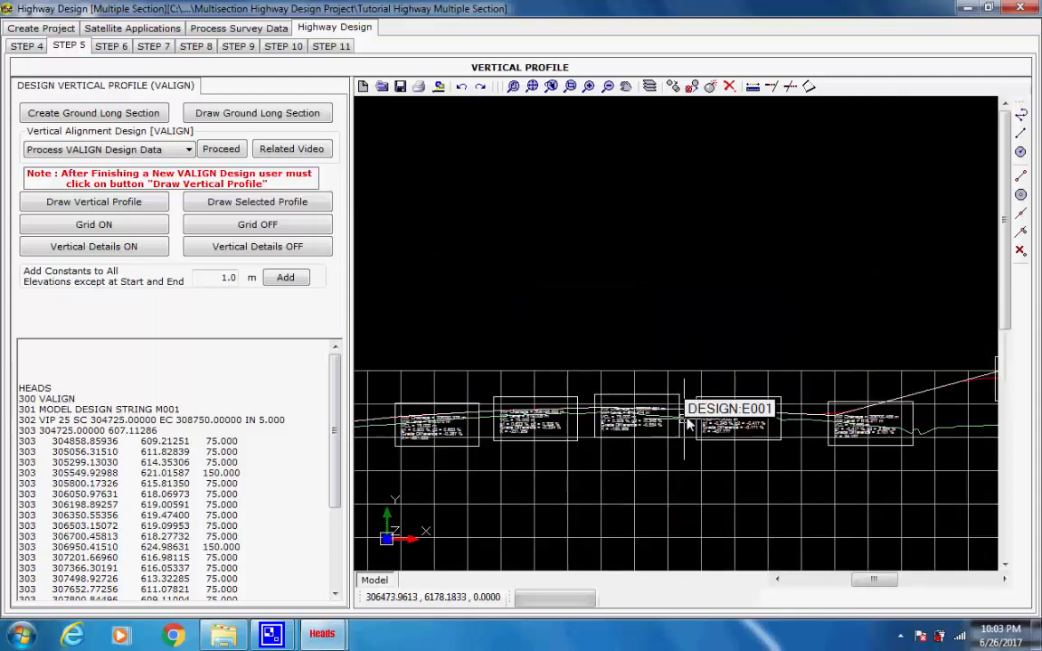
{"action": "scroll", "coordinate": [814, 421], "scroll_direction": "down", "scroll_amount": 1}
{"action": "middle_click_drag", "start_coordinate": [876, 419], "coordinate": [598, 414]}
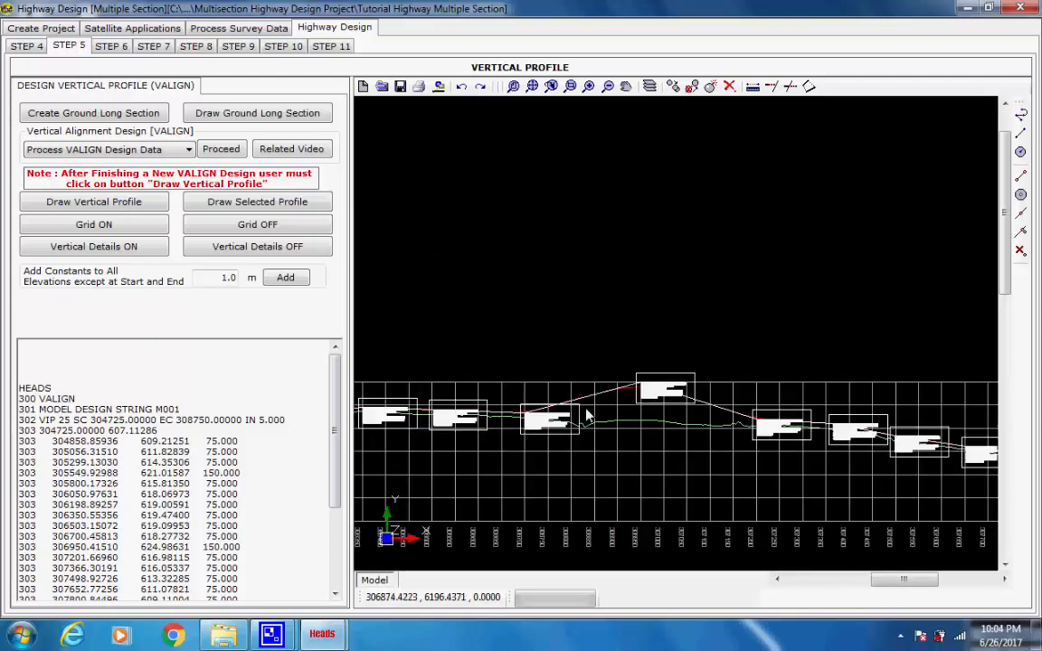
{"action": "middle_click_drag", "start_coordinate": [785, 456], "coordinate": [580, 412]}
{"action": "middle_click_drag", "start_coordinate": [873, 437], "coordinate": [603, 388]}
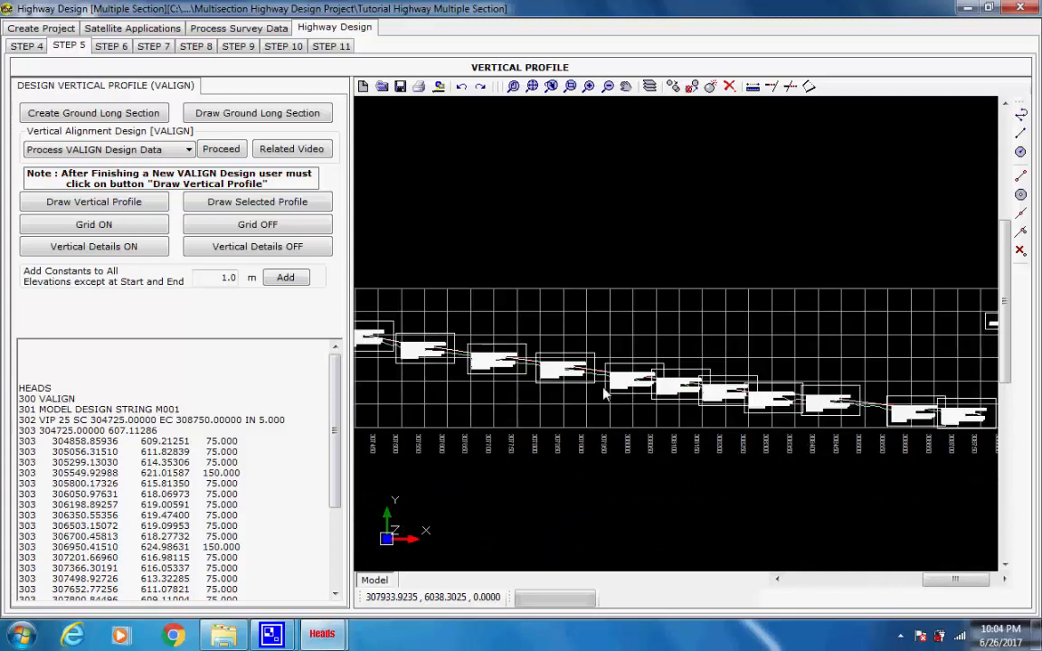
{"action": "left_click", "coordinate": [551, 86]}
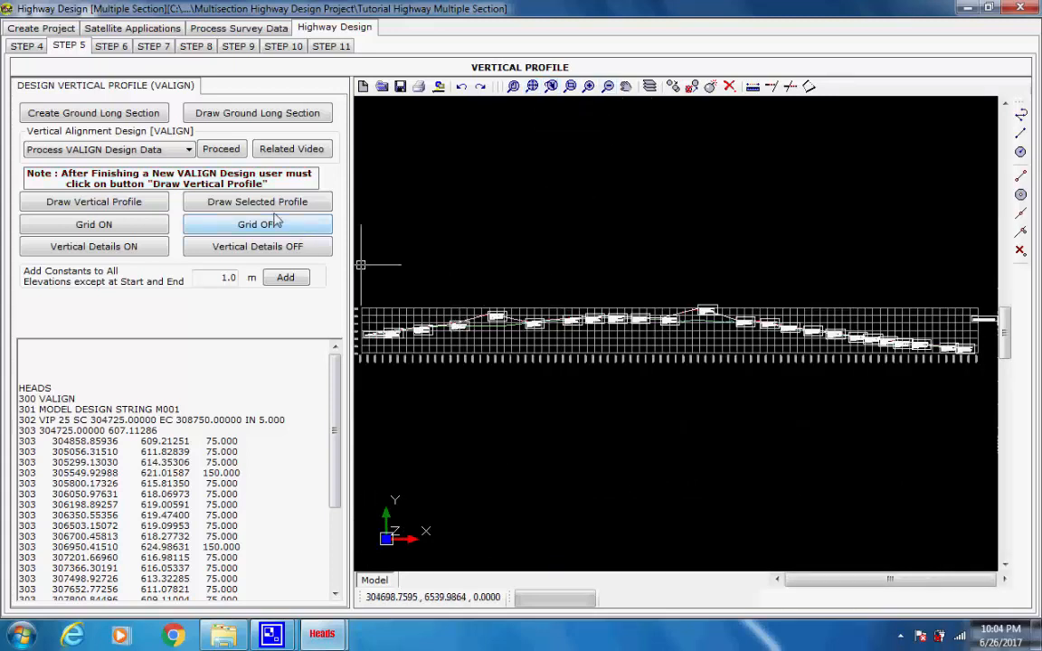
Step: Check the typical cross section drawings assigned to the schedule rows and save the schedule data
{"action": "left_click", "coordinate": [111, 46]}
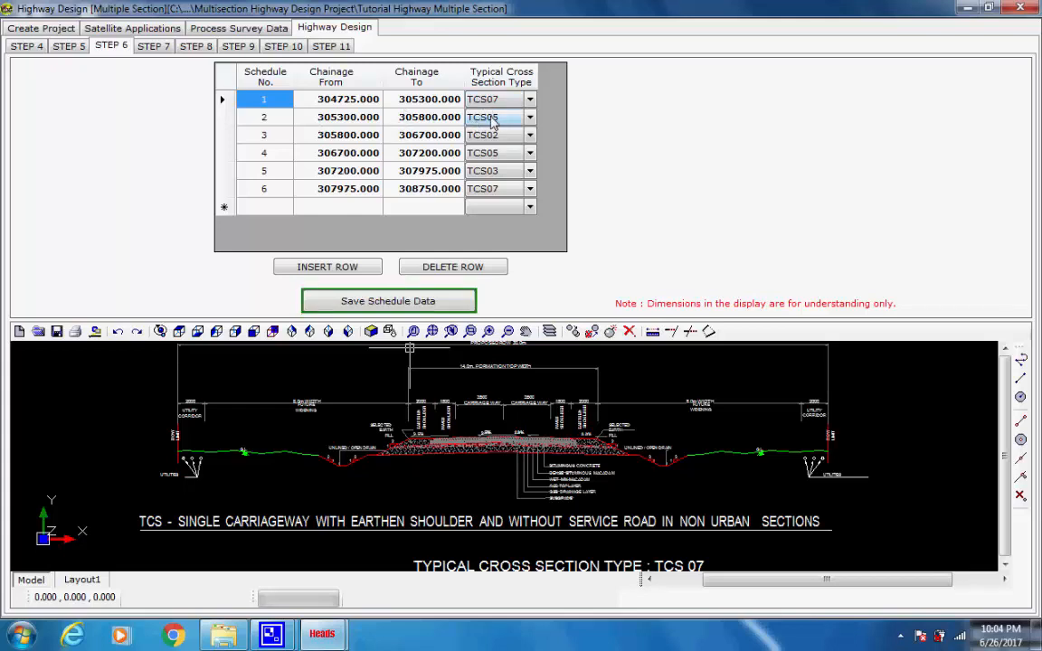
{"action": "left_click", "coordinate": [491, 117]}
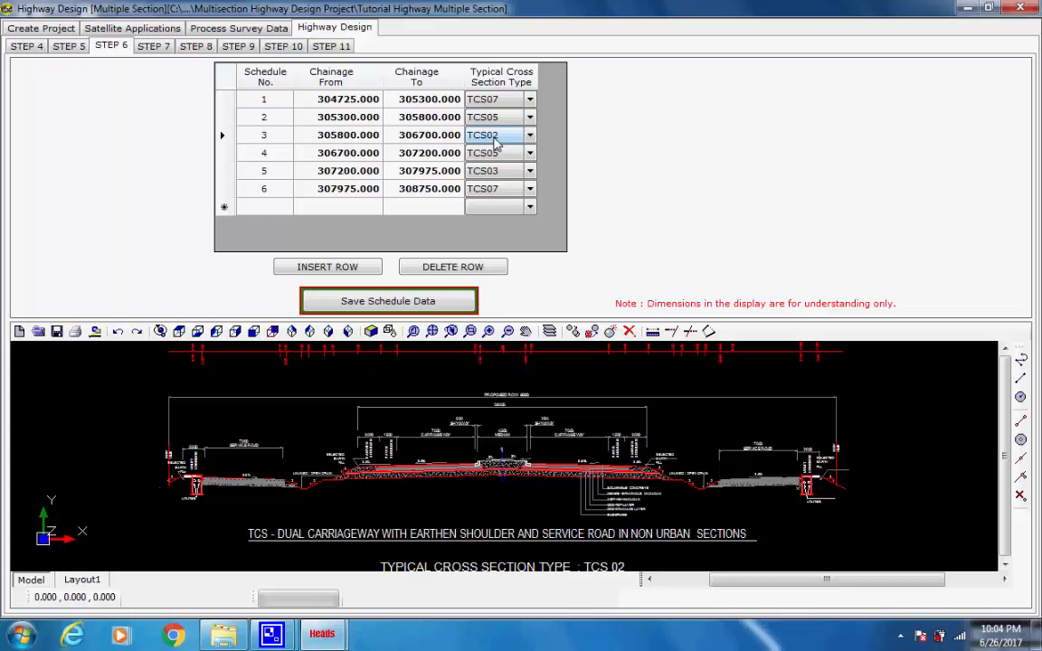
{"action": "left_click", "coordinate": [496, 153]}
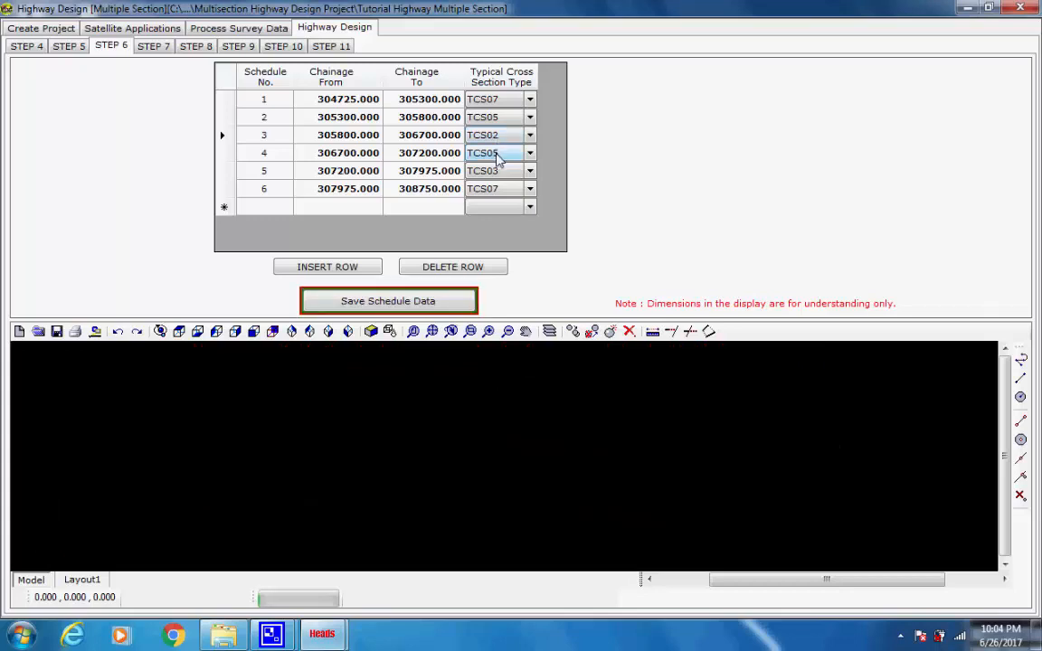
{"action": "left_click", "coordinate": [502, 172]}
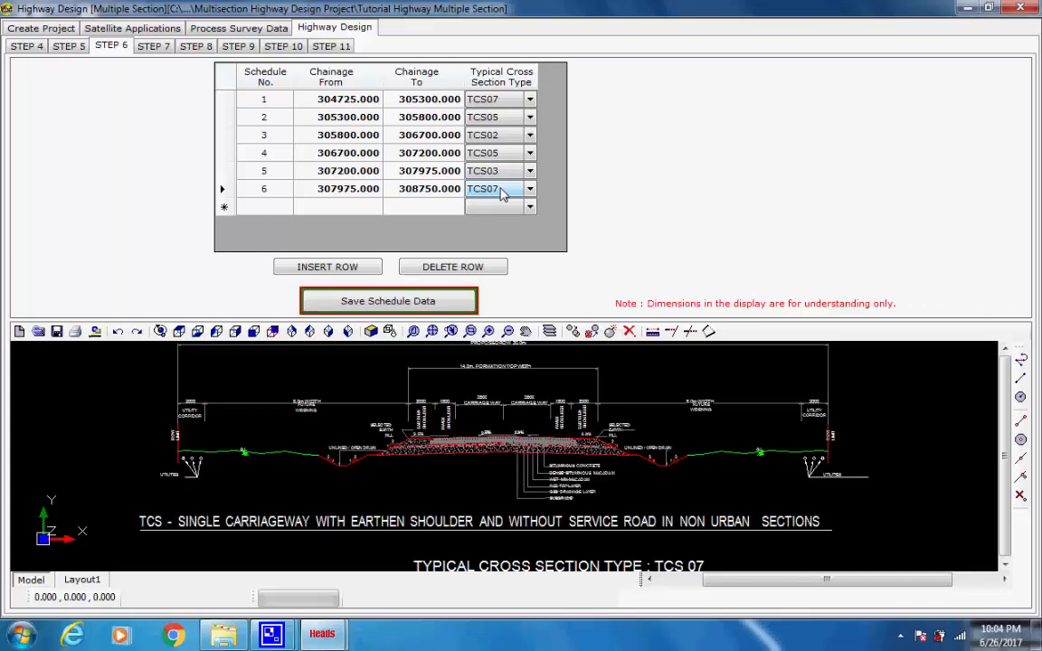
{"action": "left_click", "coordinate": [509, 102]}
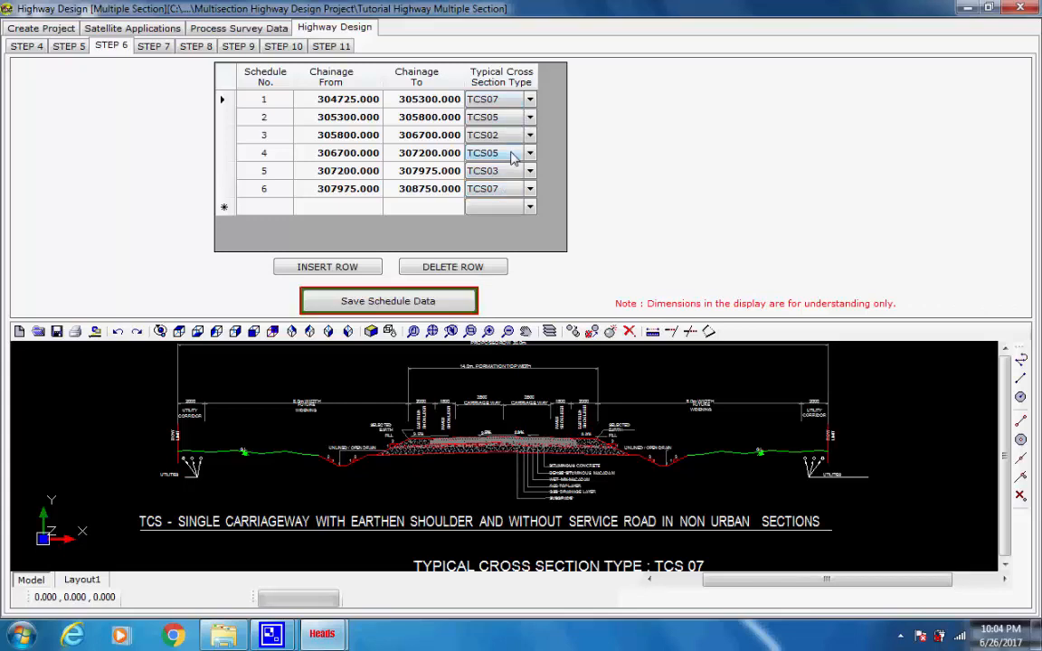
{"action": "left_click", "coordinate": [363, 306]}
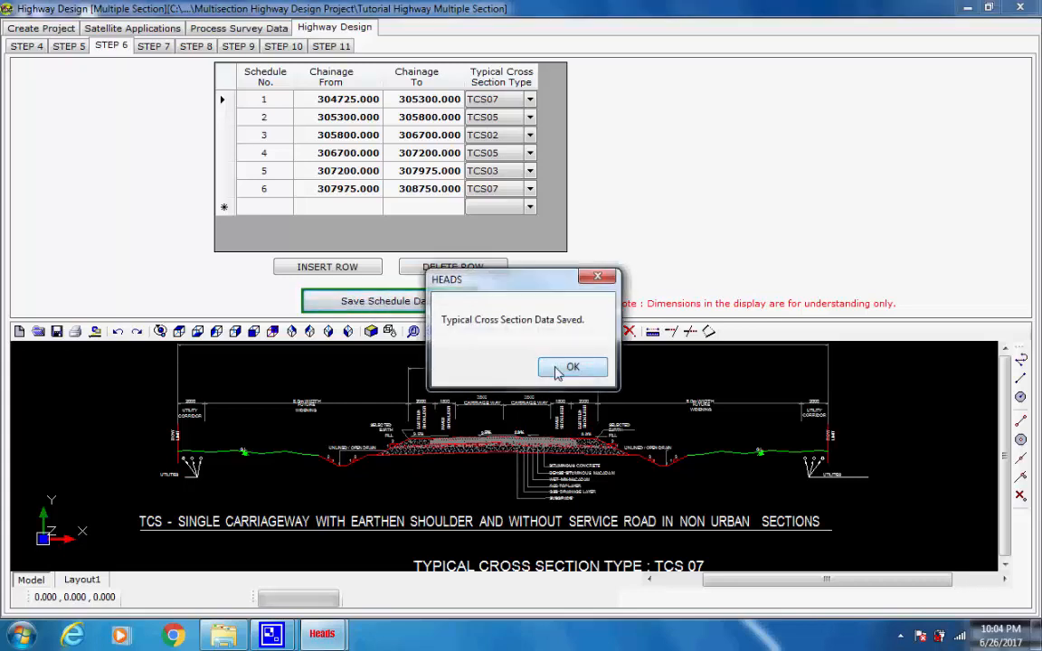
{"action": "left_click", "coordinate": [566, 366]}
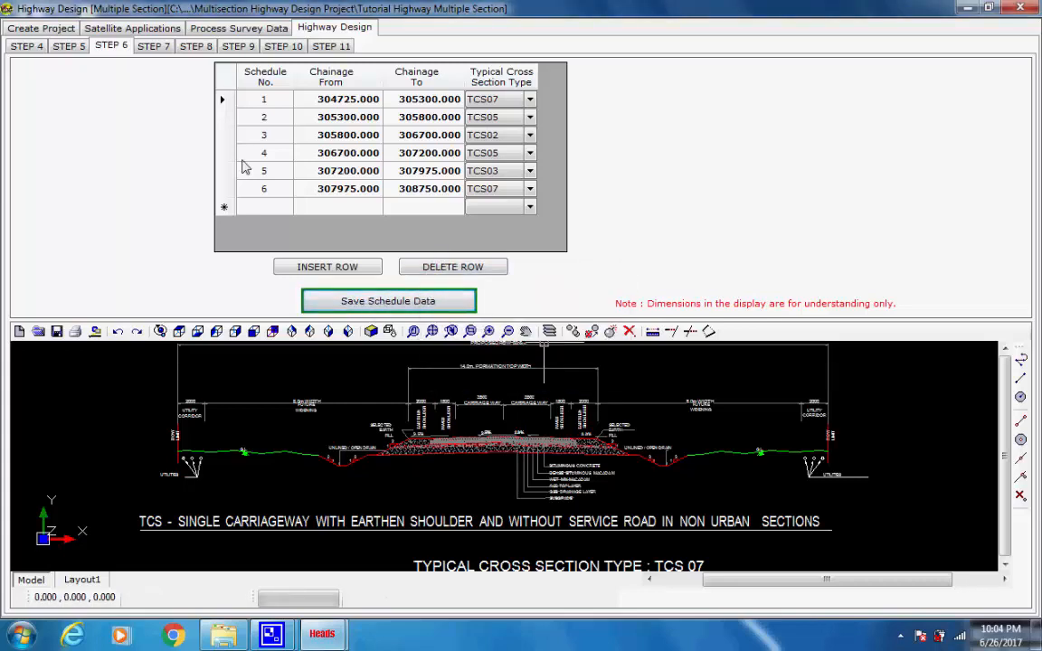
Step: Open the cross section definition and examine the median data and start and end chainages of schedules 2 and 3
{"action": "left_click", "coordinate": [165, 50]}
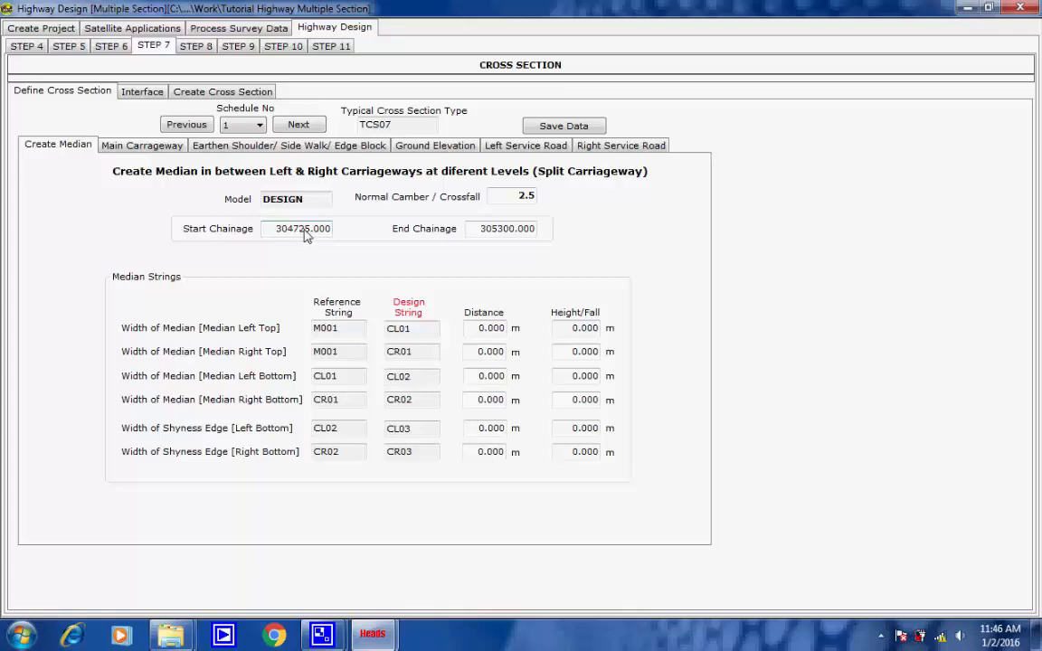
{"action": "left_click", "coordinate": [259, 127]}
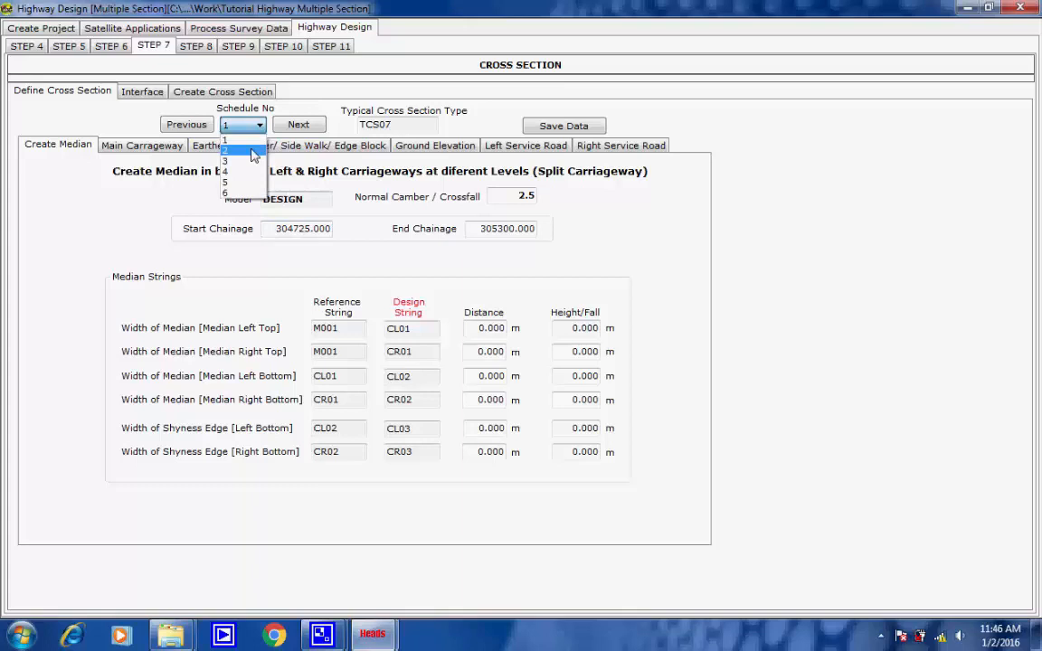
{"action": "left_click", "coordinate": [255, 151]}
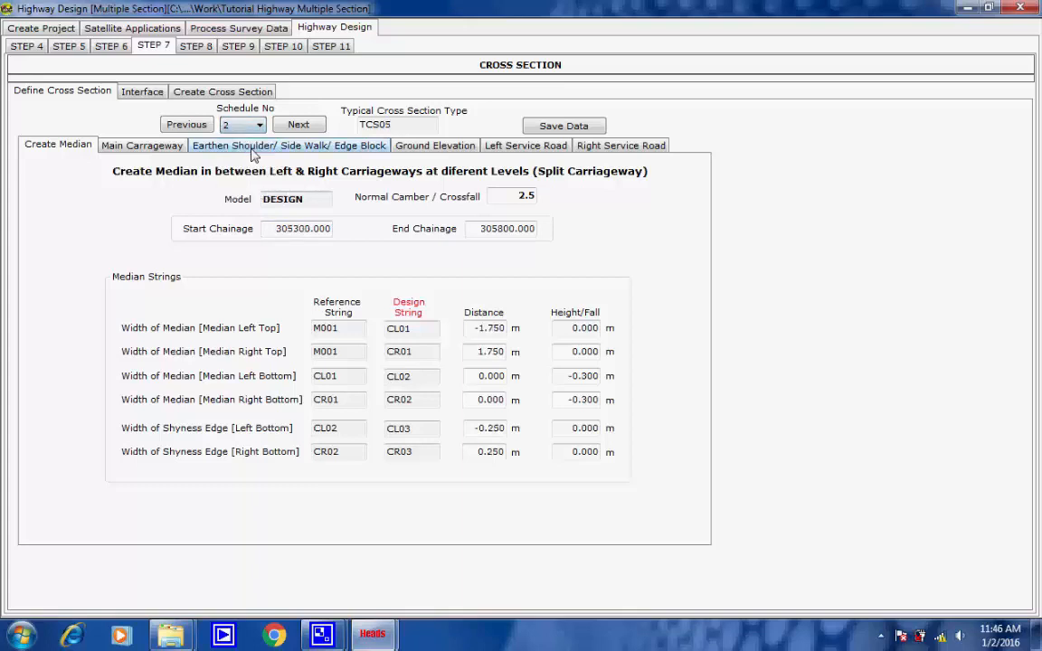
{"action": "left_click_drag", "start_coordinate": [274, 229], "coordinate": [328, 229]}
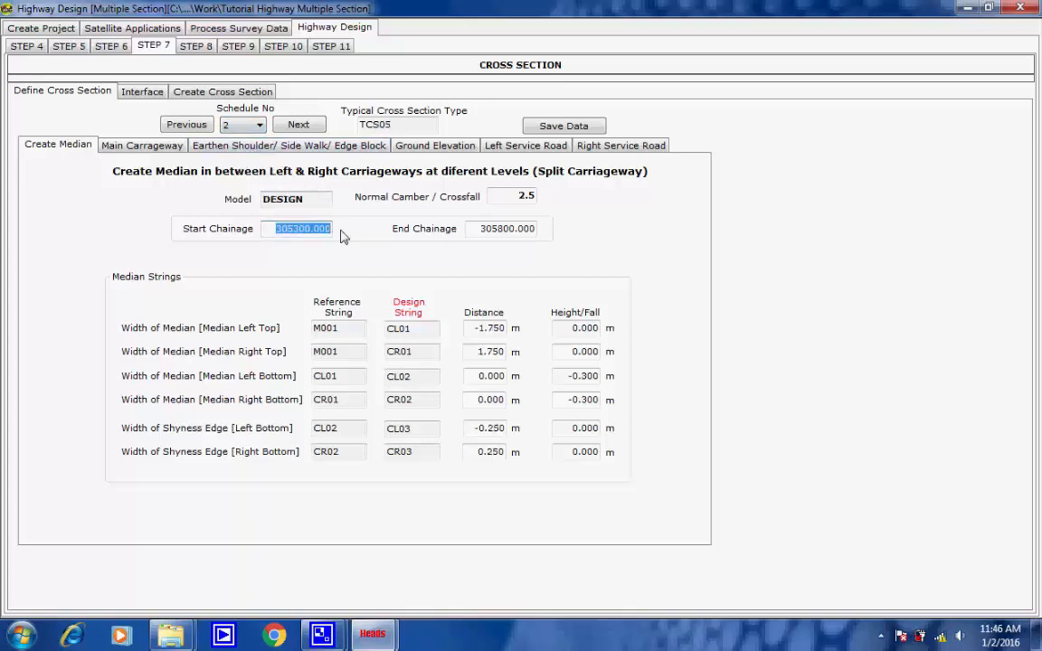
{"action": "double_click", "coordinate": [482, 228]}
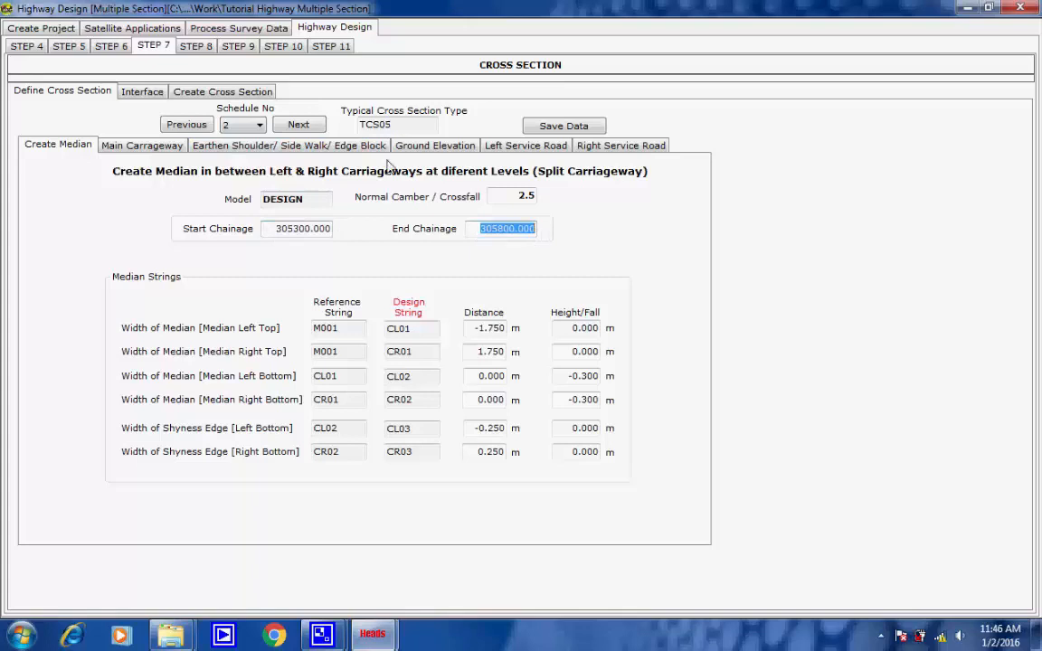
{"action": "left_click", "coordinate": [259, 125]}
{"action": "left_click", "coordinate": [246, 164]}
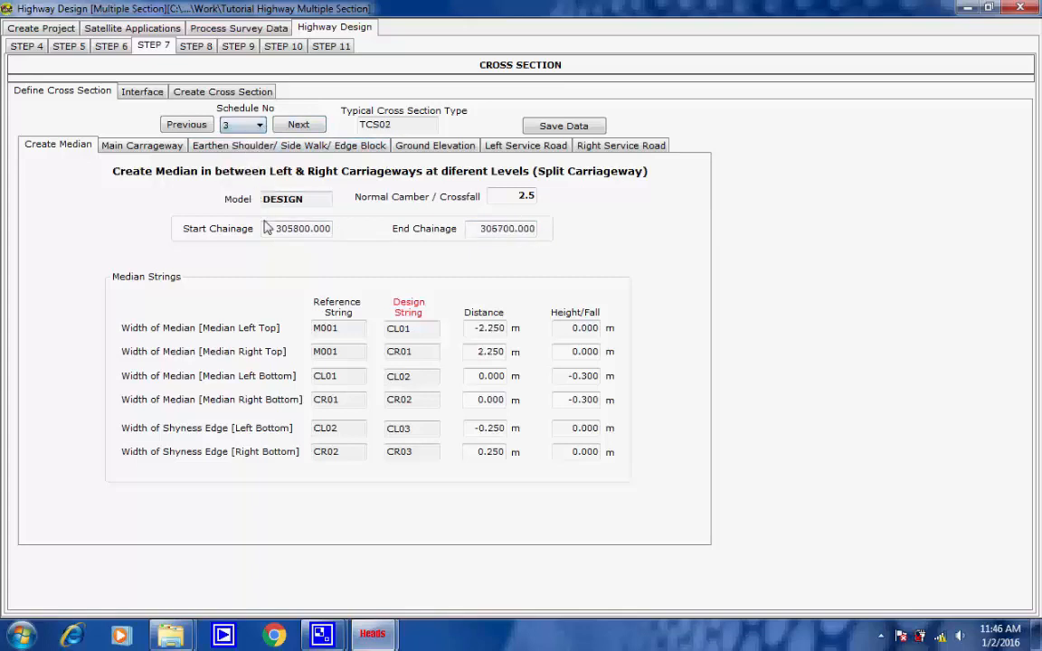
{"action": "left_click_drag", "start_coordinate": [275, 229], "coordinate": [326, 229]}
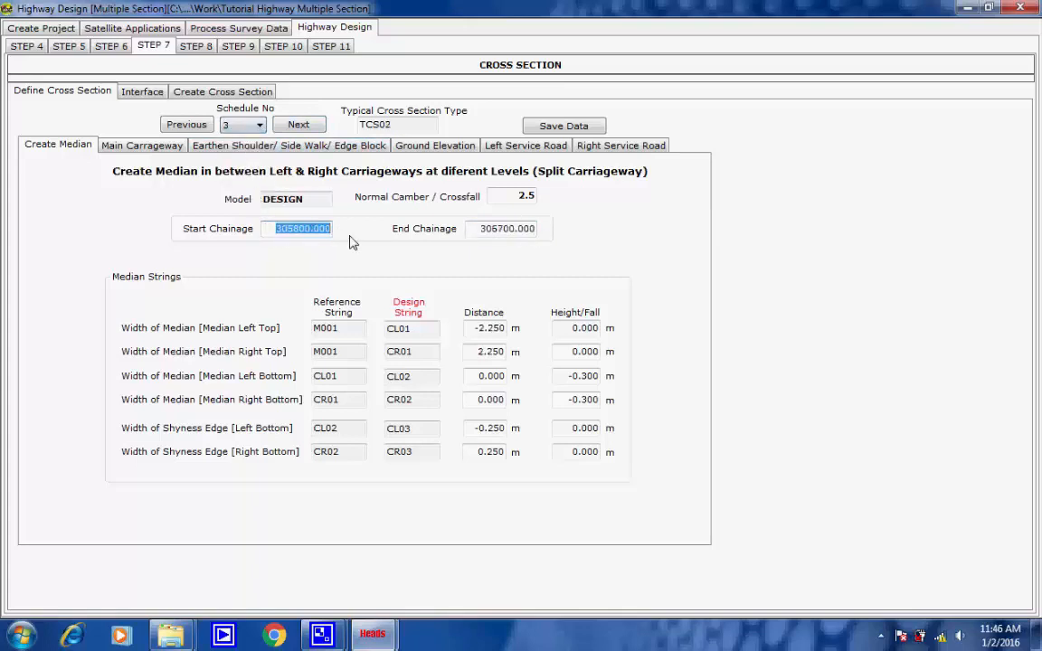
{"action": "double_click", "coordinate": [483, 228]}
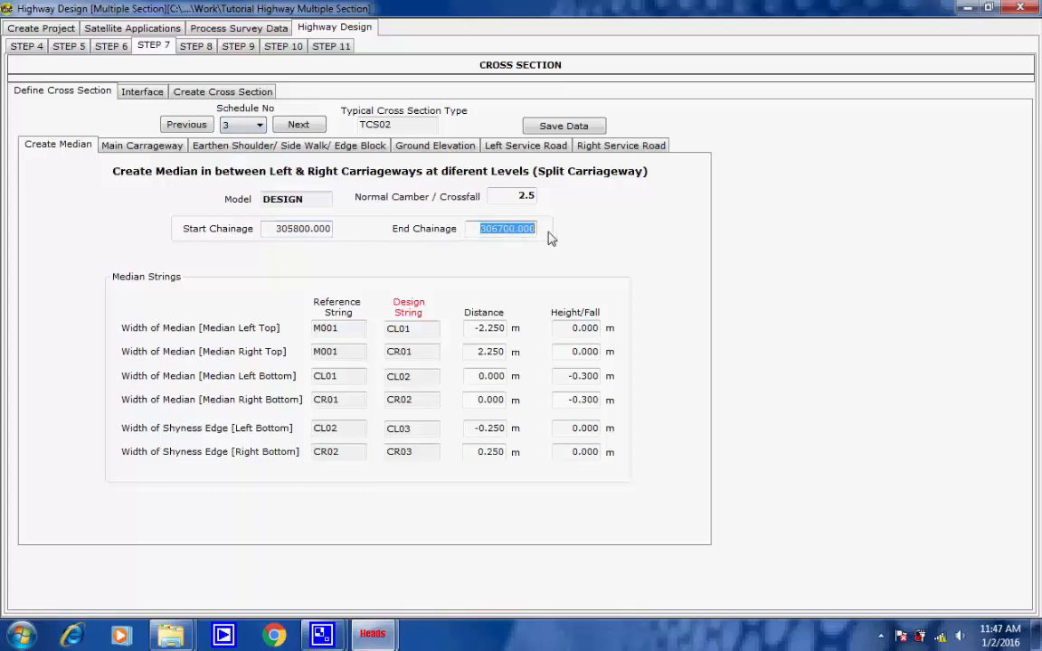
Step: Examine schedule 4's typical cross section type, start and end chainages, and median top distances
{"action": "left_click", "coordinate": [260, 126]}
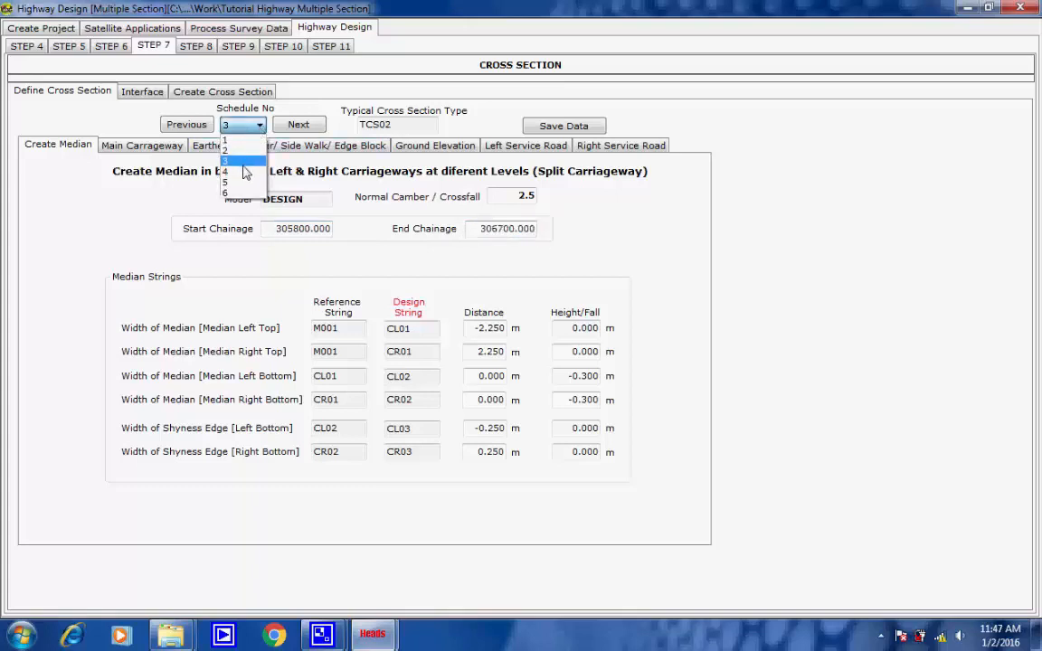
{"action": "left_click", "coordinate": [242, 172]}
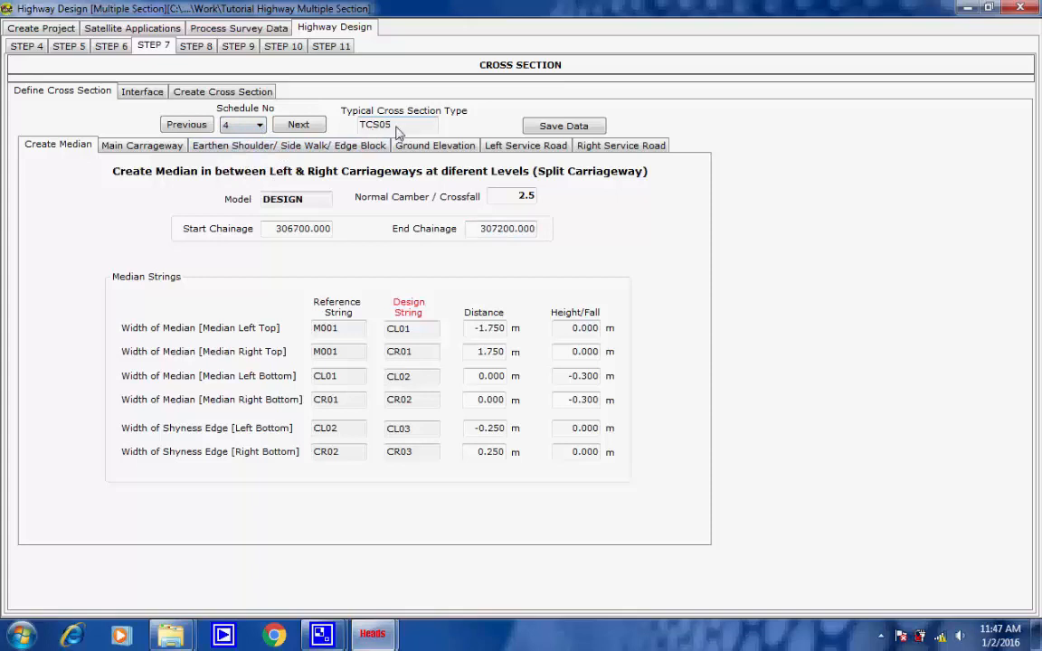
{"action": "left_click_drag", "start_coordinate": [396, 127], "coordinate": [350, 126]}
{"action": "left_click", "coordinate": [399, 124]}
{"action": "left_click_drag", "start_coordinate": [271, 233], "coordinate": [341, 233]}
{"action": "left_click_drag", "start_coordinate": [472, 230], "coordinate": [545, 237]}
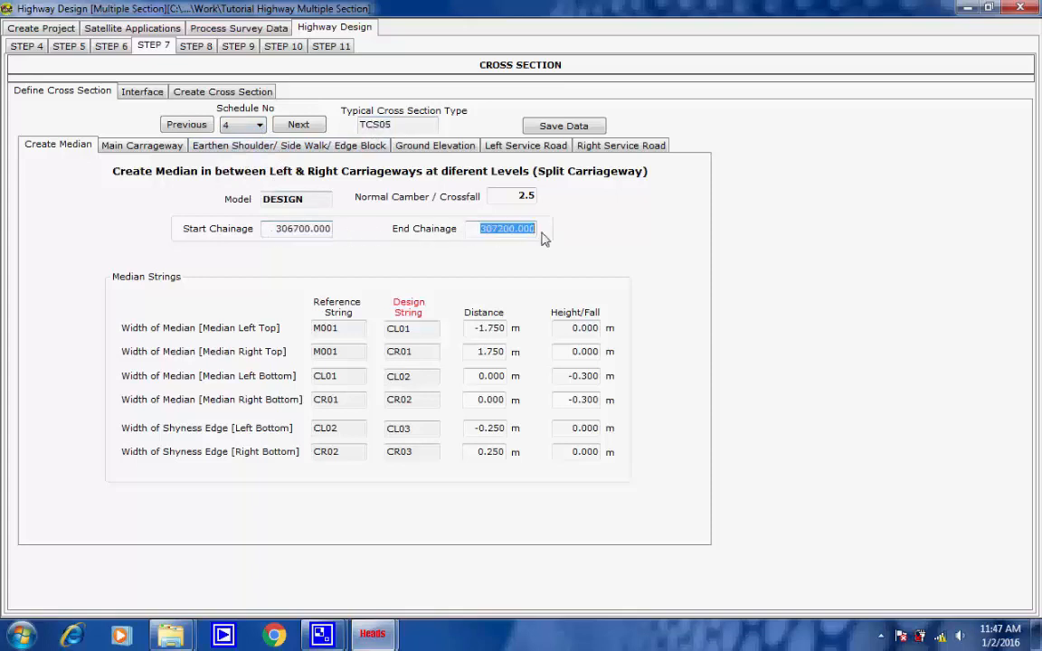
{"action": "left_click", "coordinate": [491, 327]}
{"action": "mouse_move", "coordinate": [473, 332]}
{"action": "left_mouse_down"}
{"action": "mouse_move", "coordinate": [511, 339]}
{"action": "mouse_move", "coordinate": [477, 354]}
{"action": "left_mouse_up"}
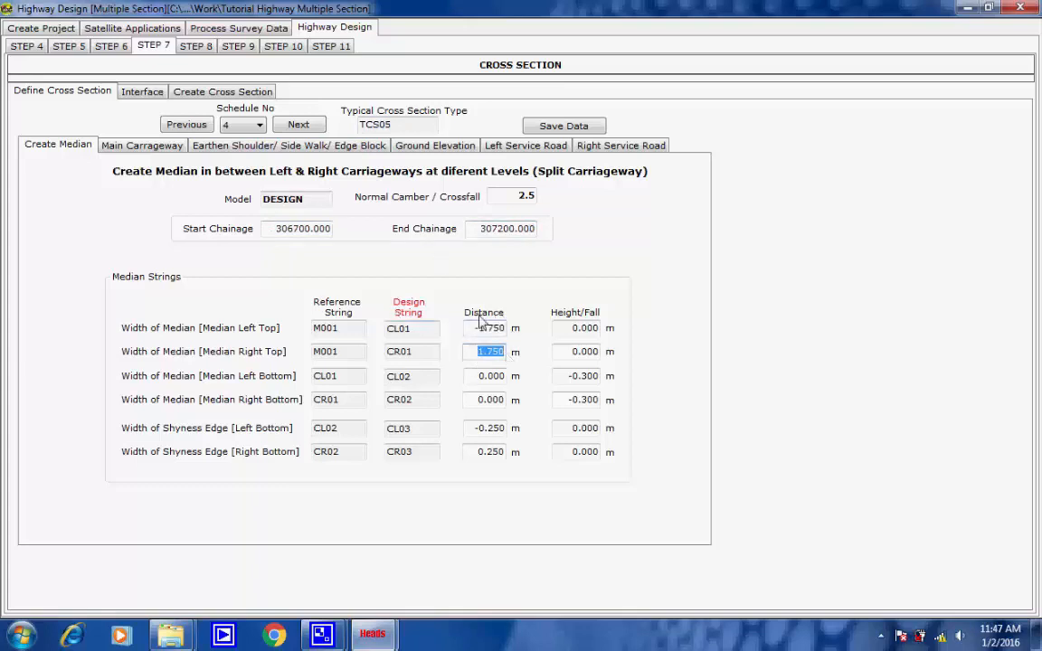
Step: Examine the typical cross section type and start and end chainages of schedules 5 and 6
{"action": "left_click", "coordinate": [239, 125]}
{"action": "left_click", "coordinate": [242, 182]}
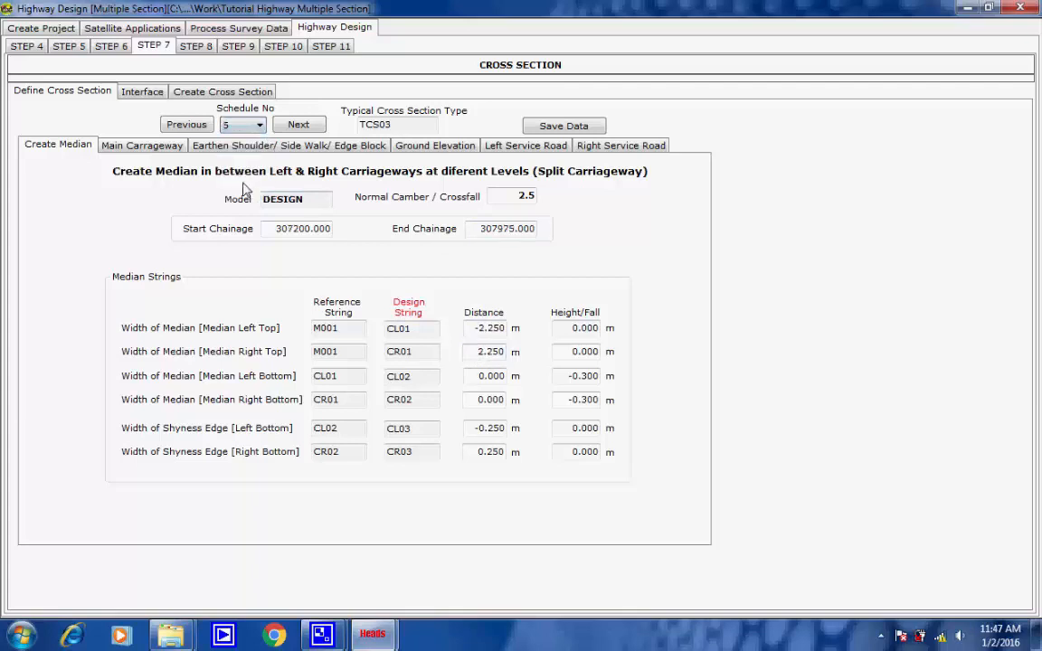
{"action": "left_click_drag", "start_coordinate": [404, 126], "coordinate": [342, 125]}
{"action": "left_click", "coordinate": [388, 126]}
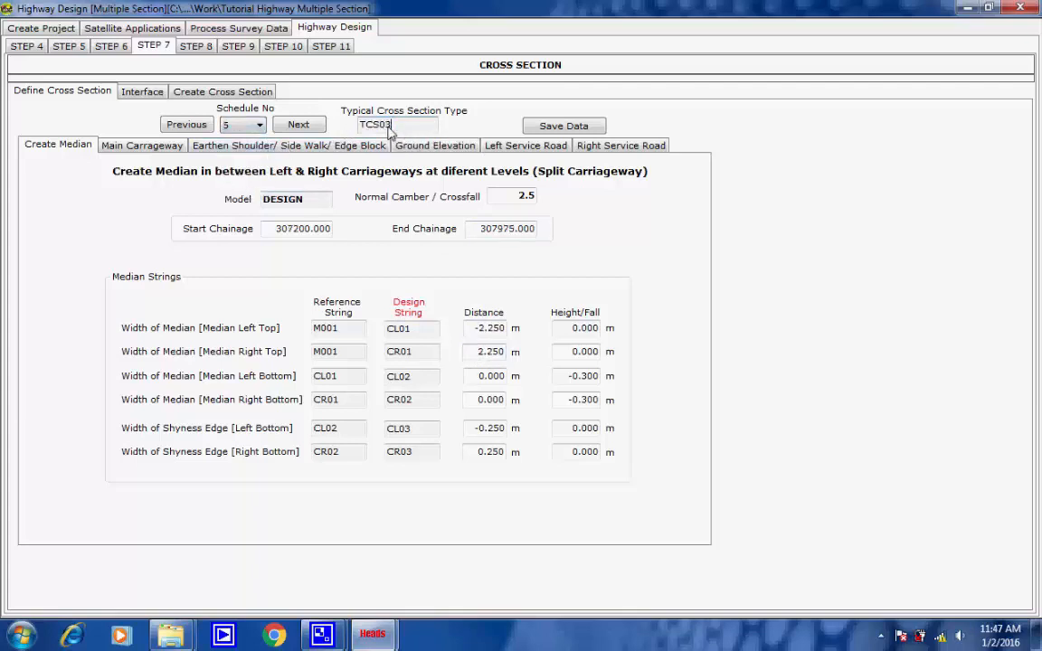
{"action": "left_click", "coordinate": [277, 229]}
{"action": "left_click", "coordinate": [477, 228]}
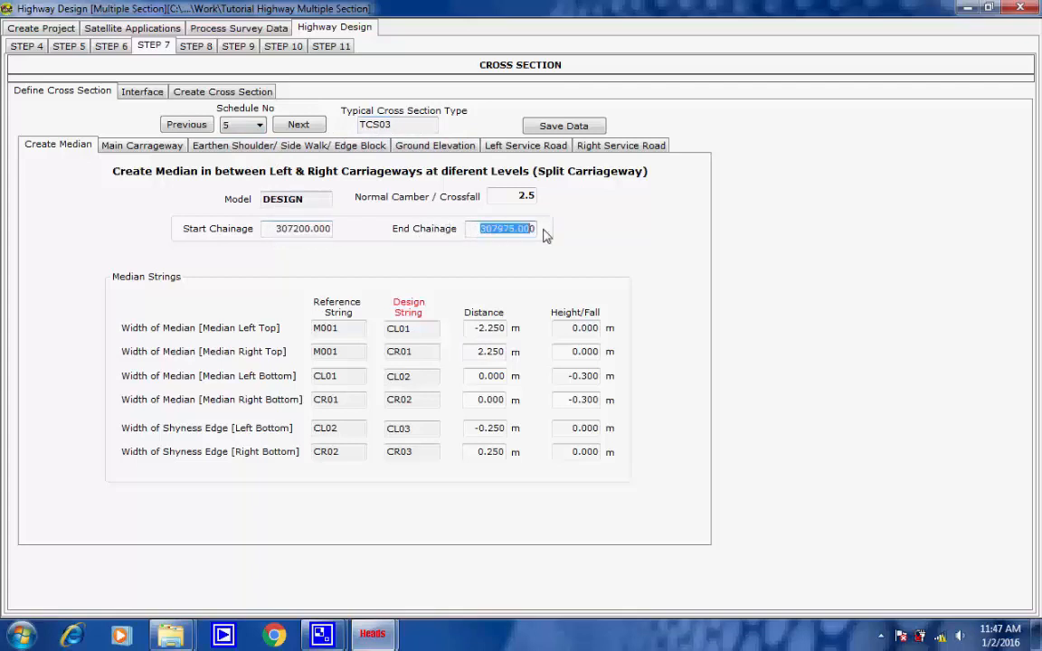
{"action": "left_click", "coordinate": [500, 229]}
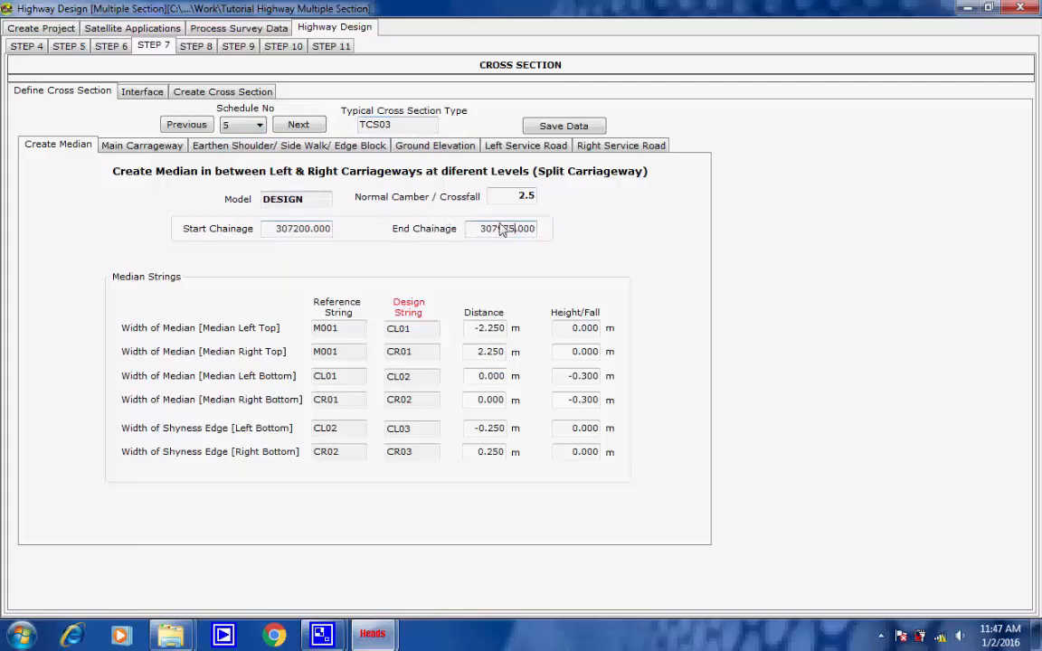
{"action": "left_click", "coordinate": [260, 125]}
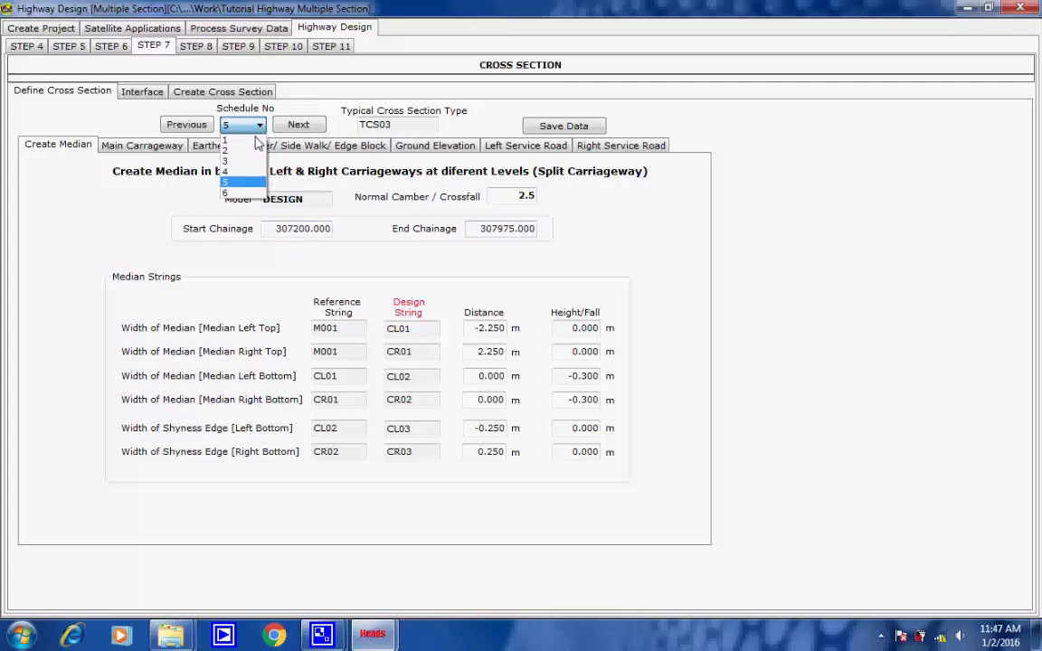
{"action": "left_click", "coordinate": [236, 179]}
{"action": "double_click", "coordinate": [375, 125]}
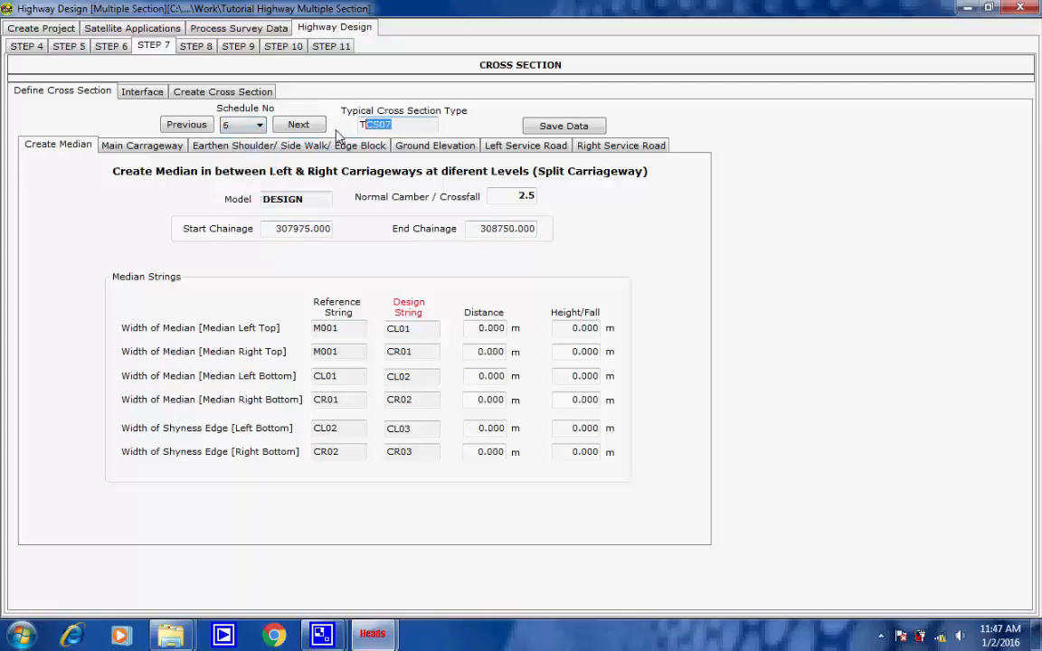
{"action": "left_click", "coordinate": [392, 126]}
{"action": "double_click", "coordinate": [312, 230]}
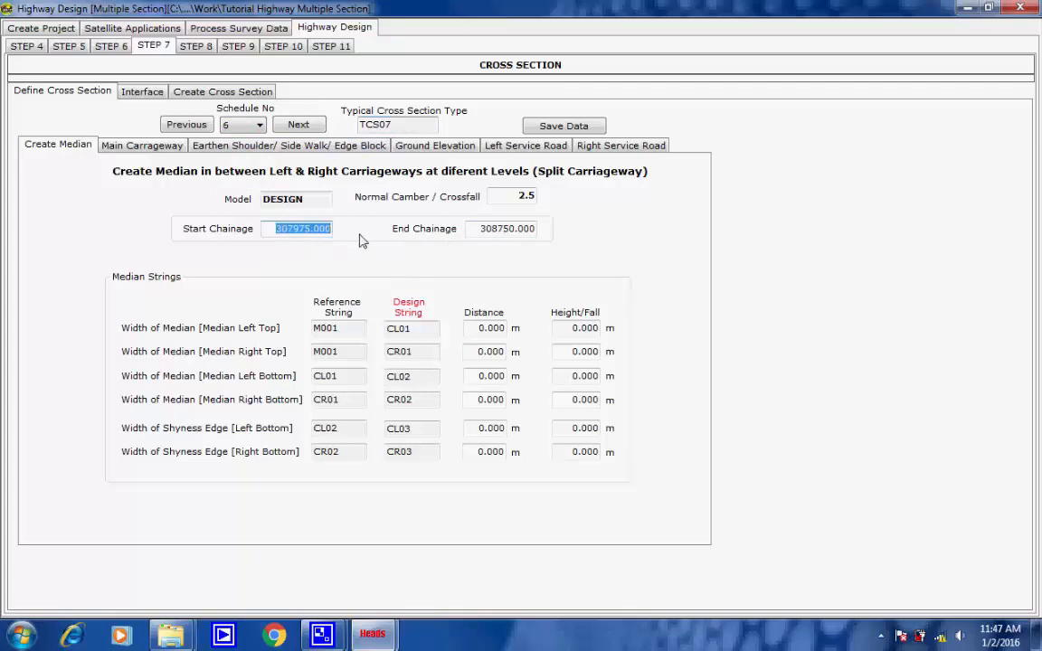
{"action": "double_click", "coordinate": [492, 228]}
{"action": "left_click", "coordinate": [534, 229]}
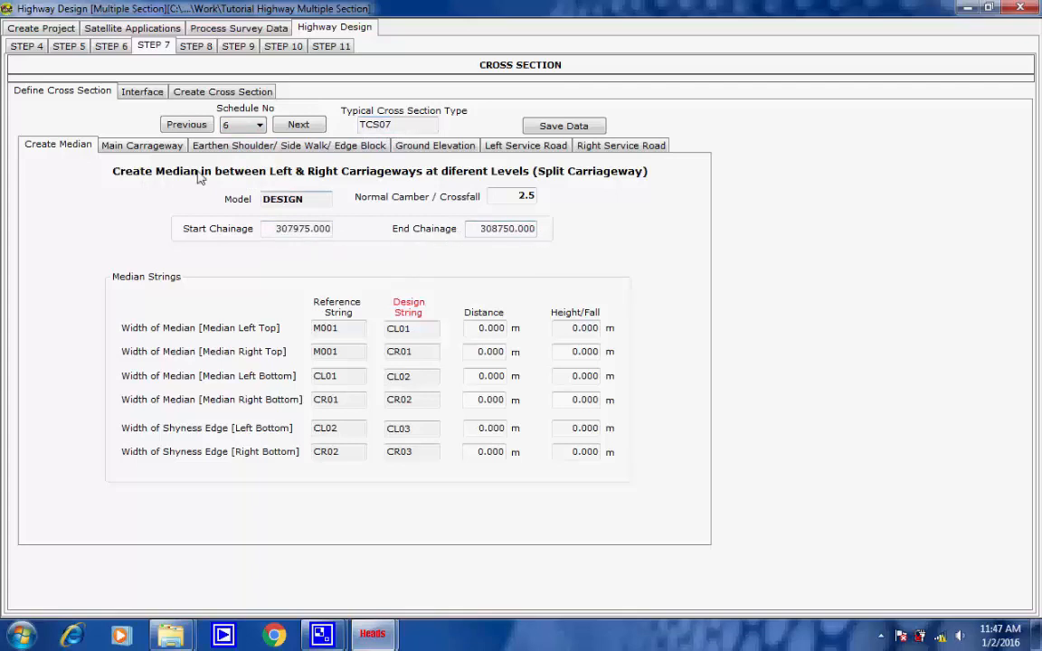
Step: Go back through the schedules to schedule 1 and save the cross section data
{"action": "left_click", "coordinate": [240, 125]}
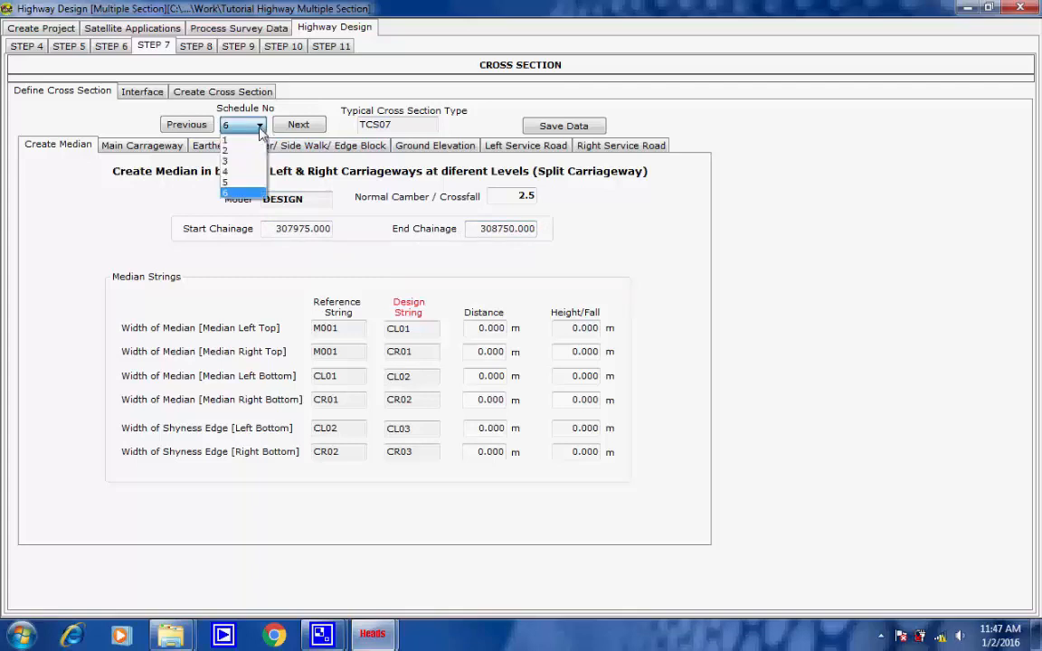
{"action": "left_click", "coordinate": [251, 142]}
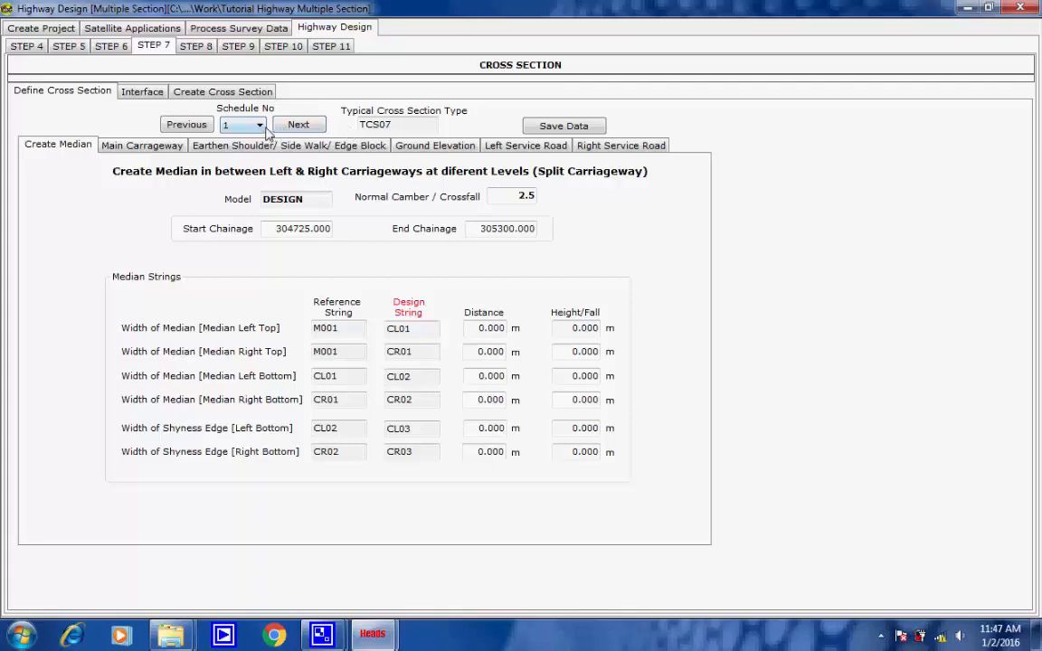
{"action": "left_click", "coordinate": [186, 125]}
{"action": "left_click", "coordinate": [185, 125]}
{"action": "left_click", "coordinate": [185, 125]}
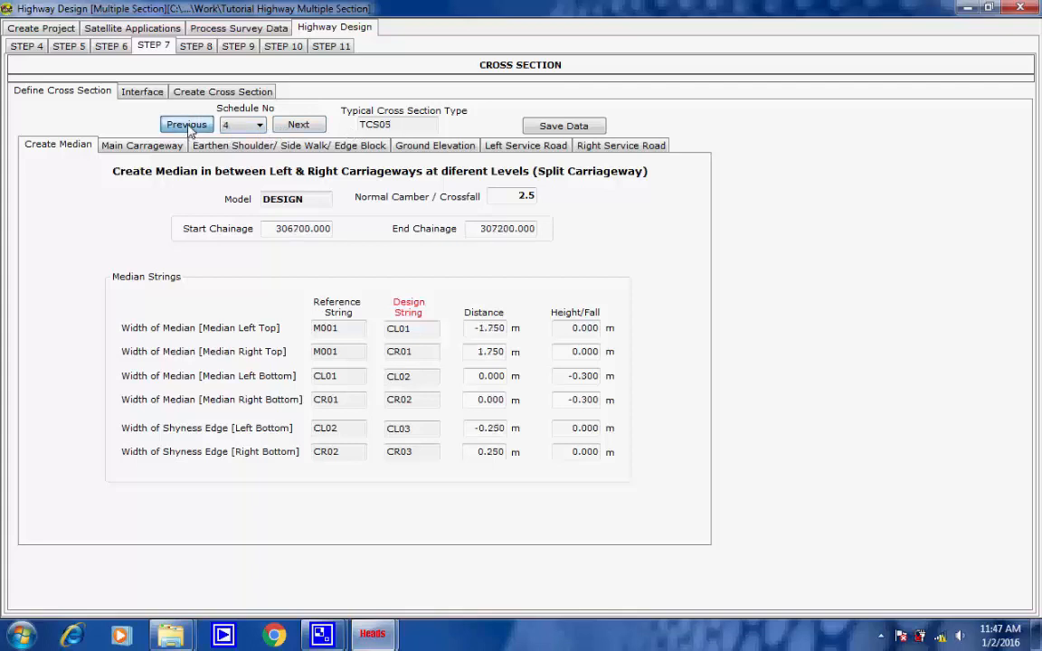
{"action": "left_click", "coordinate": [185, 126]}
{"action": "left_click", "coordinate": [185, 126]}
{"action": "left_click", "coordinate": [185, 126]}
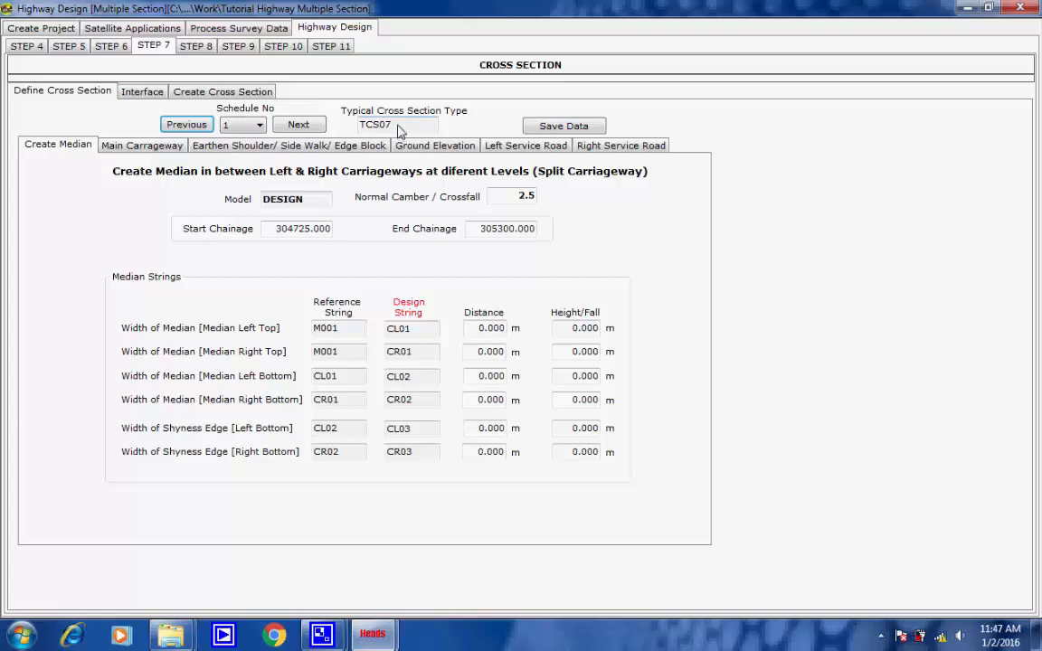
{"action": "left_click", "coordinate": [549, 128]}
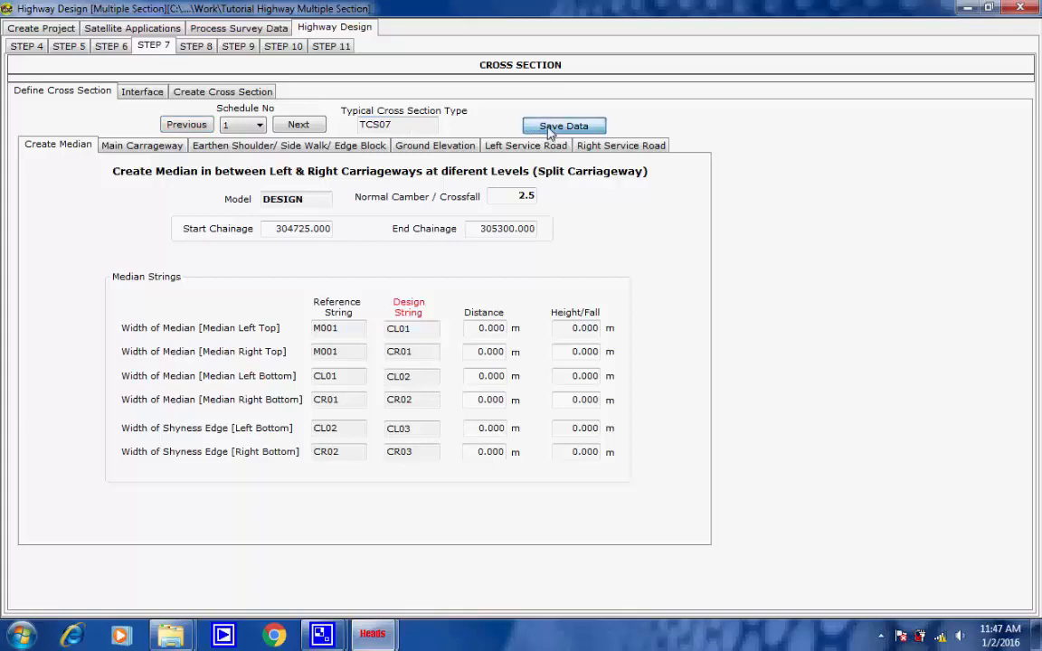
{"action": "left_click", "coordinate": [578, 373]}
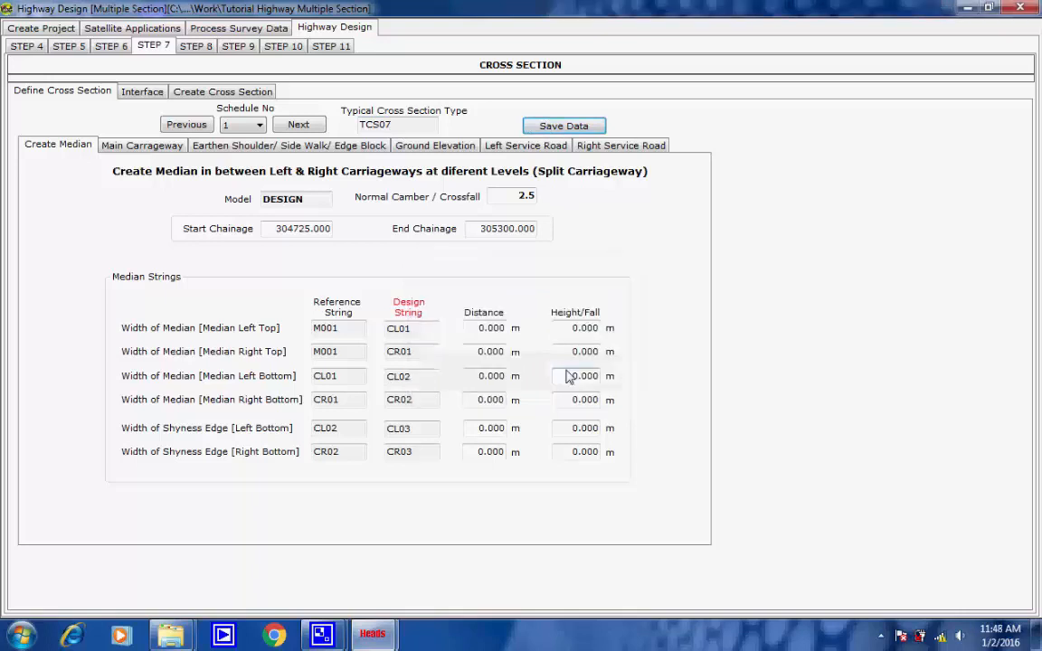
Step: Open the interface data and examine its LHS and RHS cut and fill entries
{"action": "left_click", "coordinate": [142, 92]}
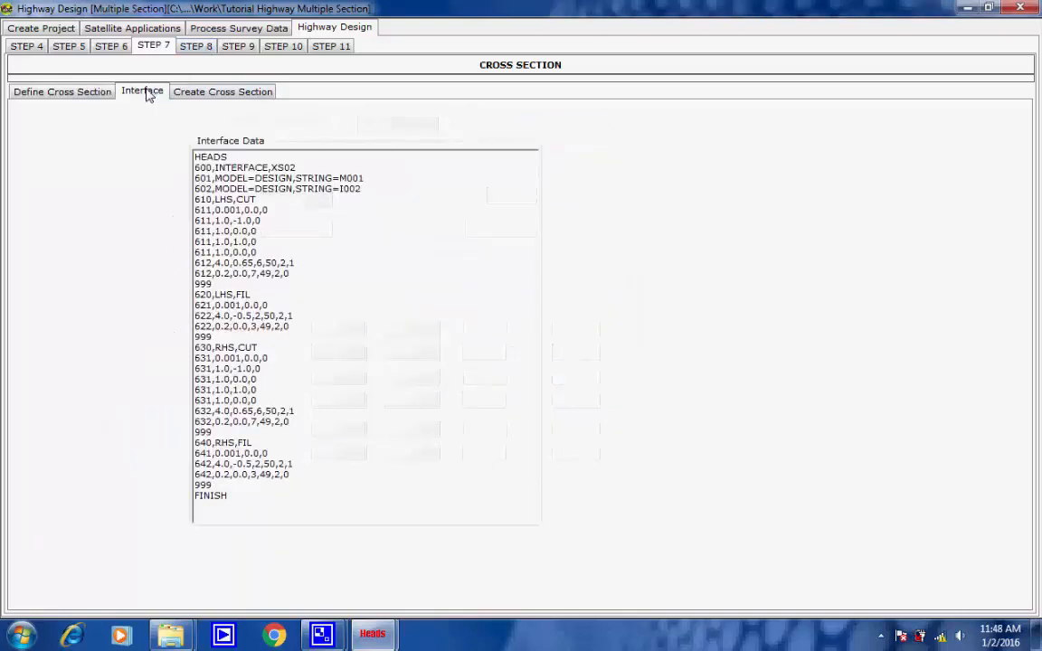
{"action": "left_click", "coordinate": [257, 199]}
{"action": "left_click_drag", "start_coordinate": [252, 294], "coordinate": [214, 295]}
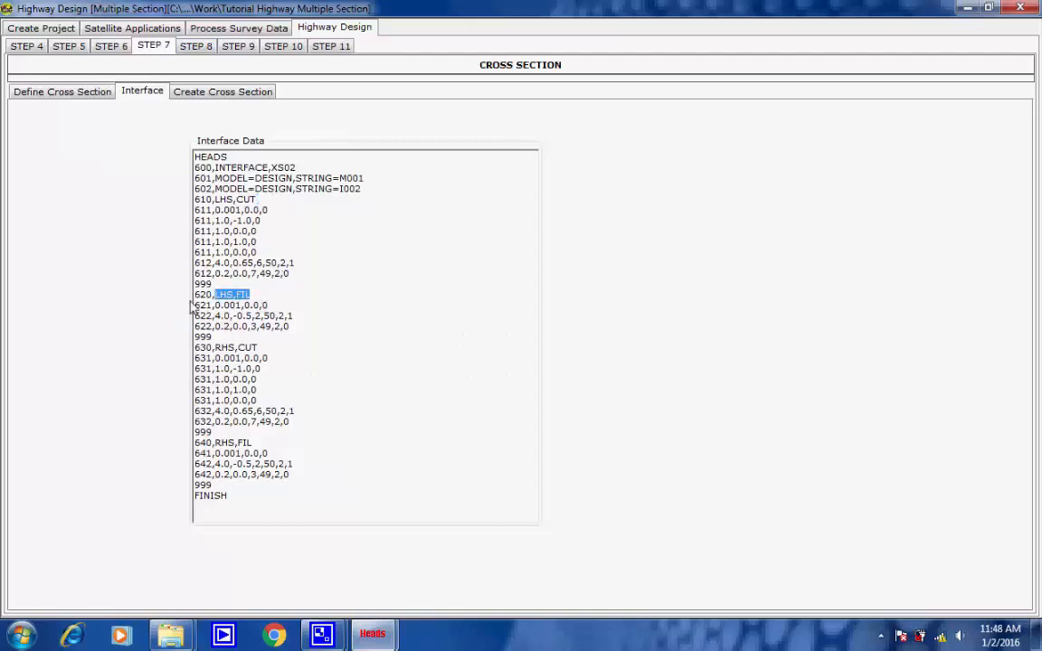
{"action": "left_click", "coordinate": [257, 348]}
{"action": "left_click_drag", "start_coordinate": [253, 443], "coordinate": [181, 447]}
{"action": "left_click", "coordinate": [213, 433]}
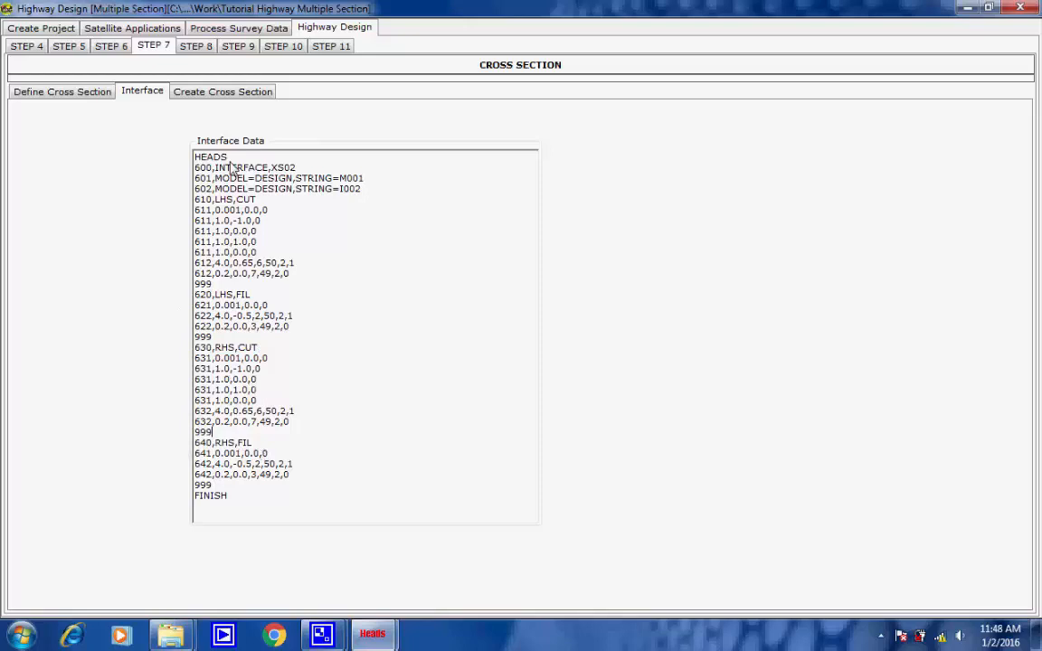
Step: Start processing the cross section data with all items enabled and run the first OFFSET (Cross Section Strings) item
{"action": "left_click", "coordinate": [193, 93]}
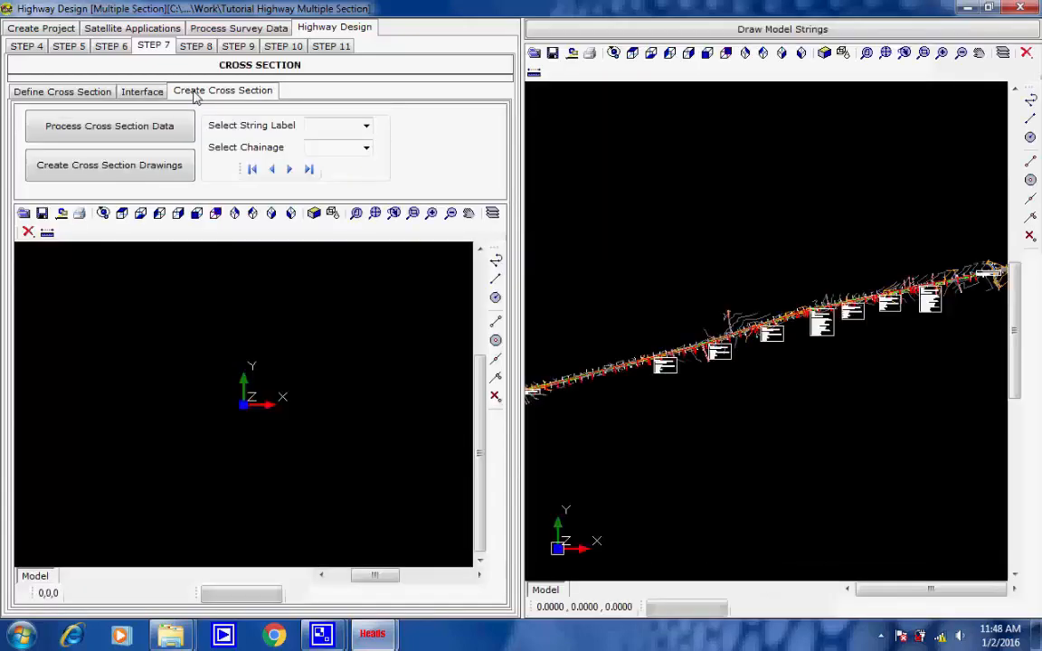
{"action": "left_click", "coordinate": [97, 133]}
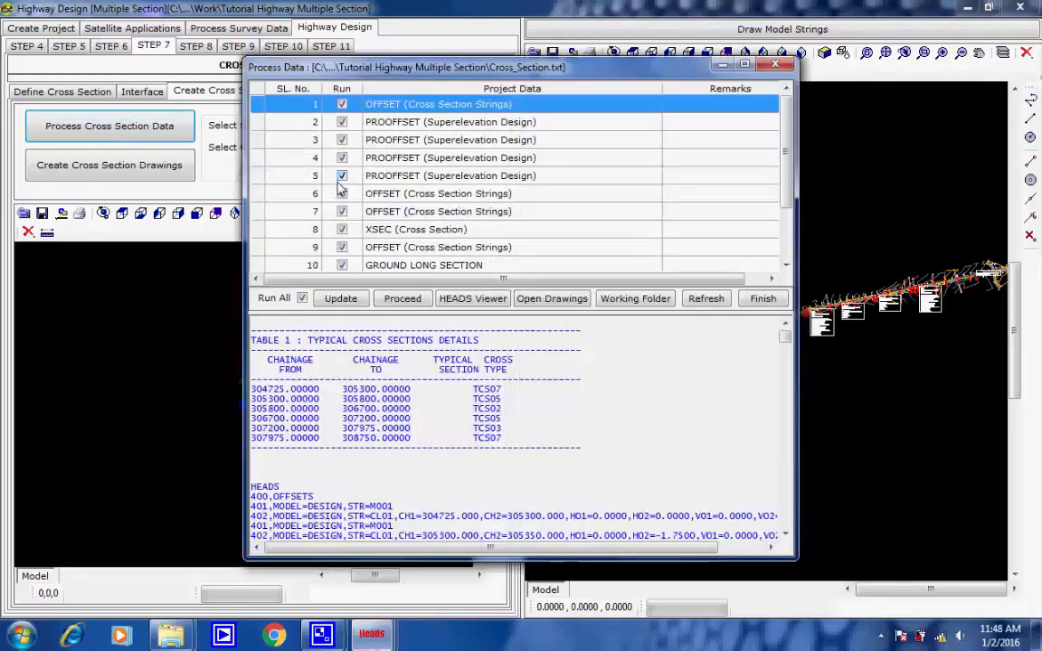
{"action": "left_click", "coordinate": [394, 299]}
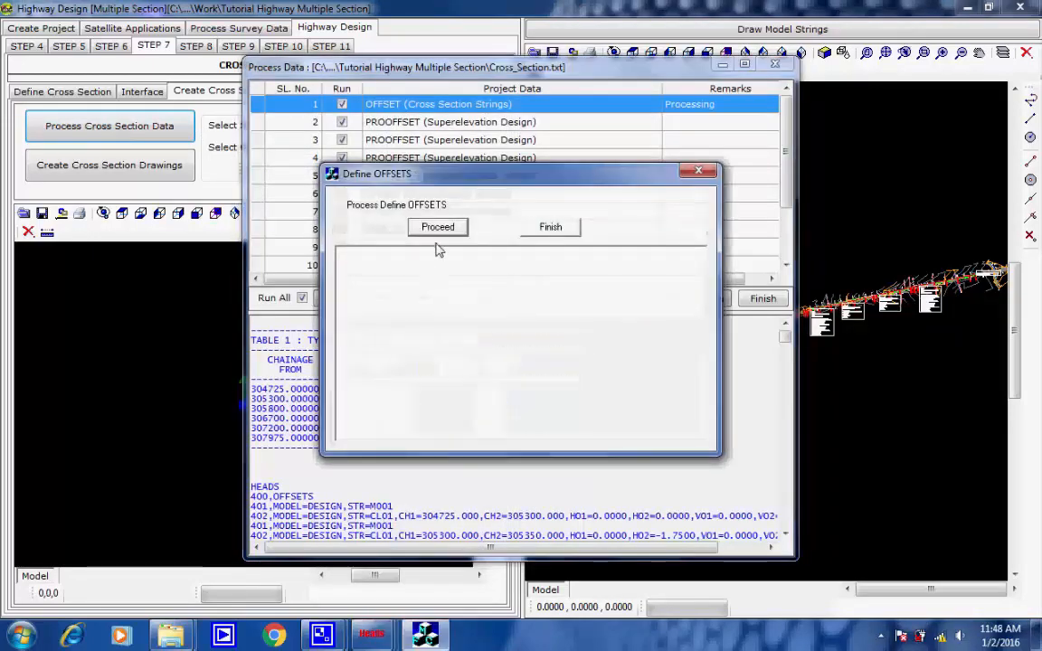
{"action": "left_click", "coordinate": [436, 226]}
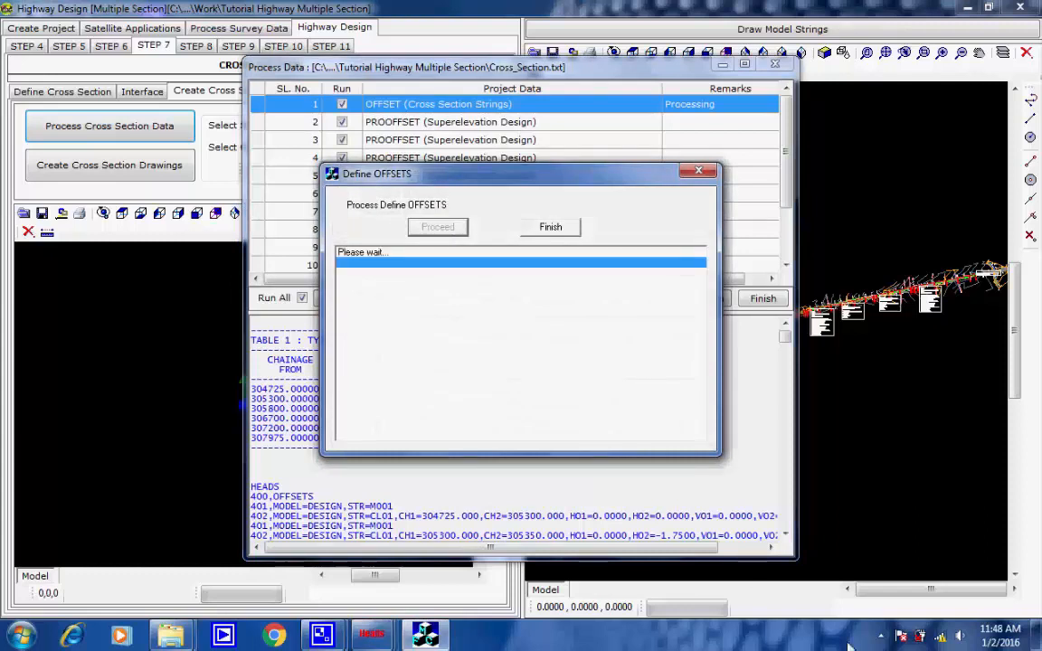
{"action": "left_click", "coordinate": [881, 636]}
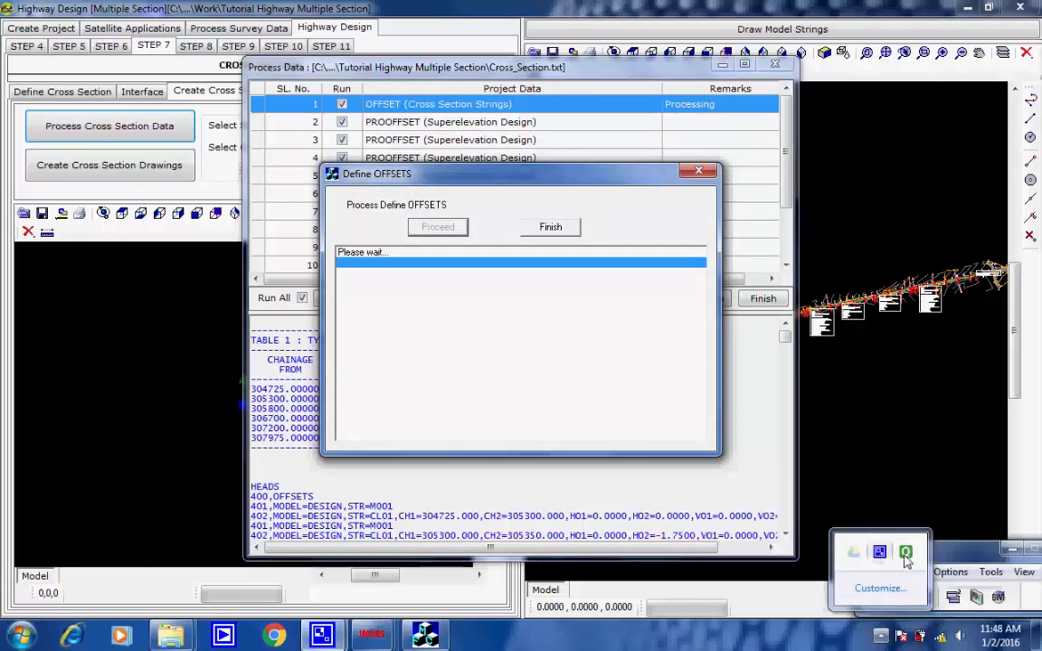
{"action": "left_click", "coordinate": [1019, 603]}
{"action": "left_click", "coordinate": [902, 601]}
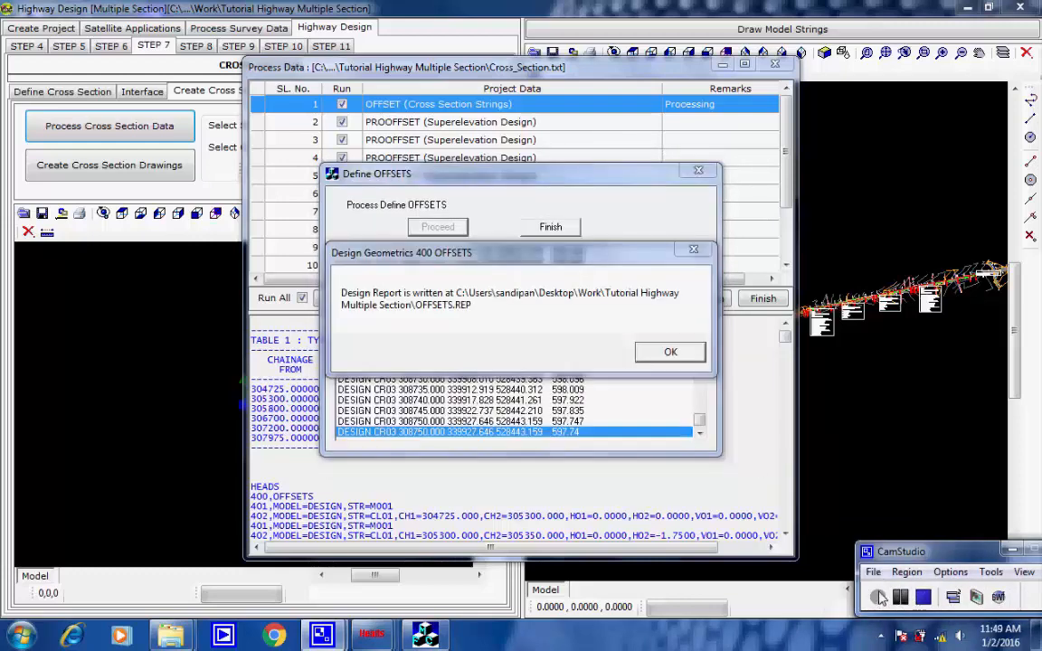
Step: Complete the first OFFSET item and the item 2 superelevation design, drawing the strings of both in the CAD Viewer
{"action": "left_click", "coordinate": [670, 352]}
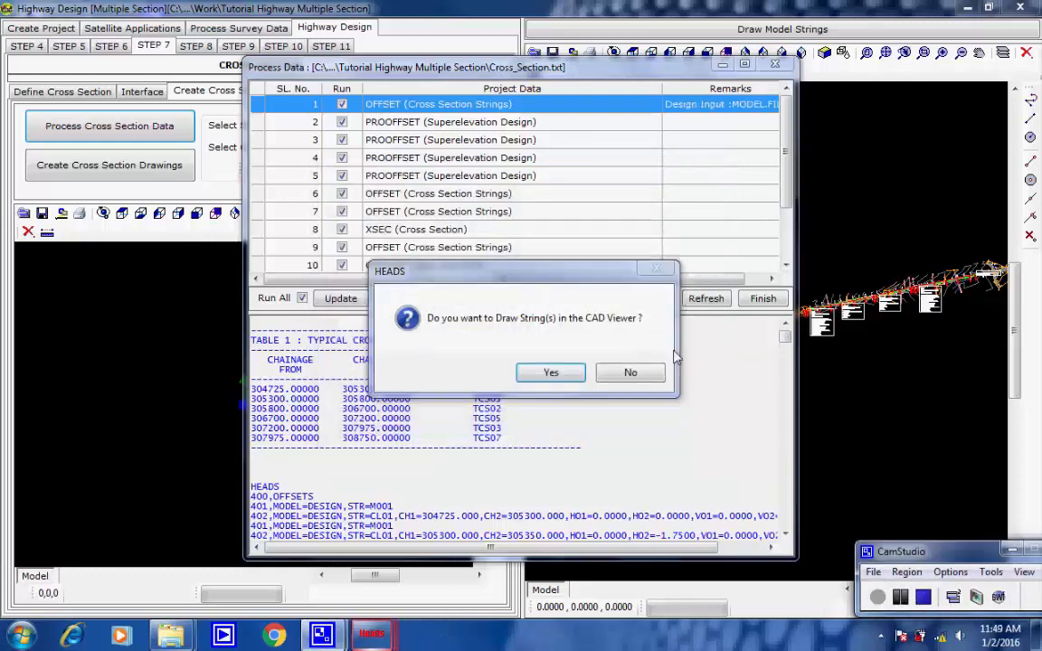
{"action": "left_click", "coordinate": [552, 372]}
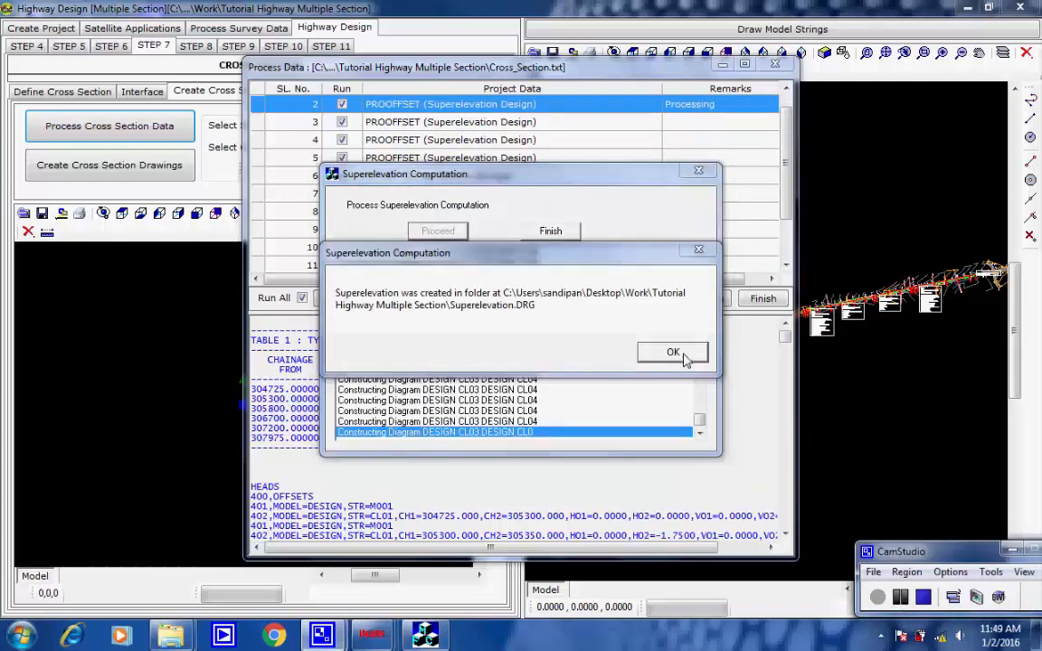
{"action": "left_click", "coordinate": [674, 353]}
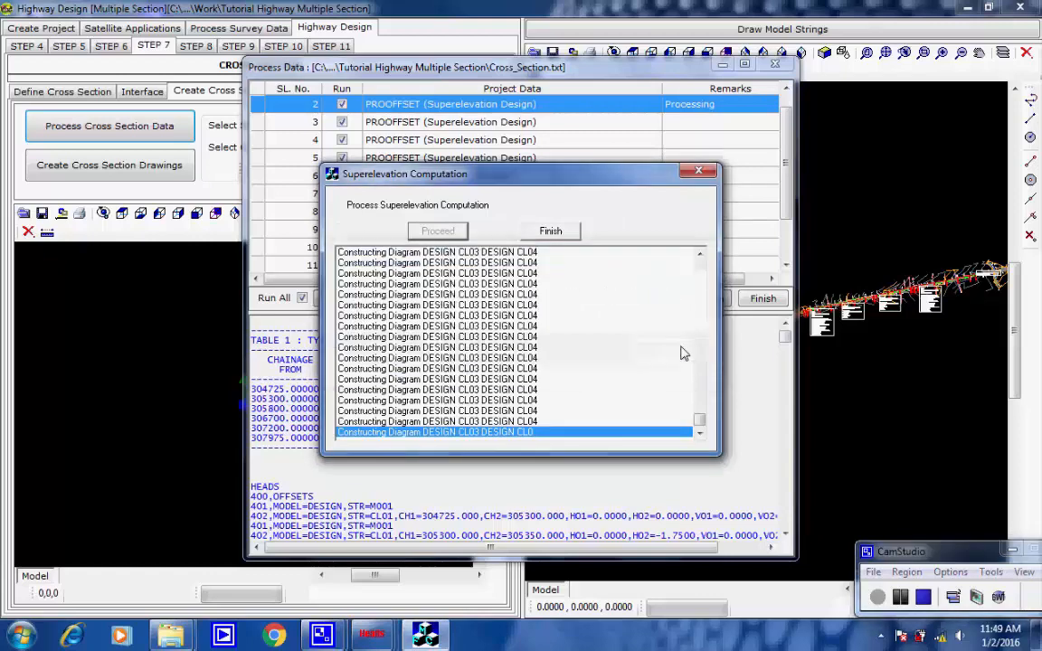
{"action": "left_click", "coordinate": [557, 232]}
{"action": "left_click", "coordinate": [567, 373]}
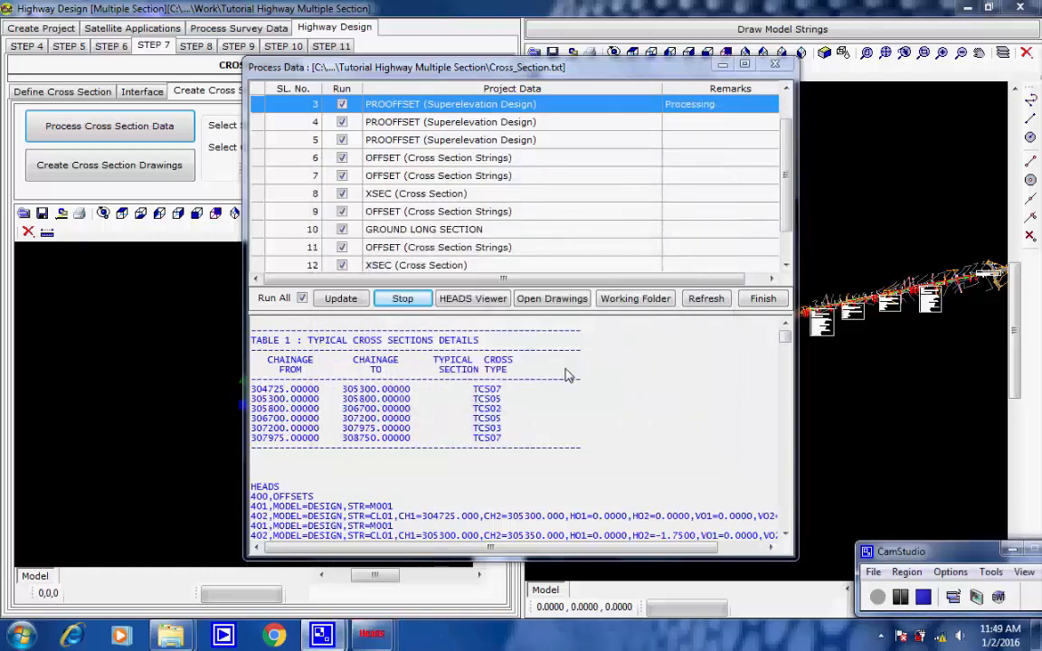
Step: Run the superelevation computation for PROOFFSET item 3 and draw its strings in the CAD Viewer
{"action": "left_click", "coordinate": [437, 232]}
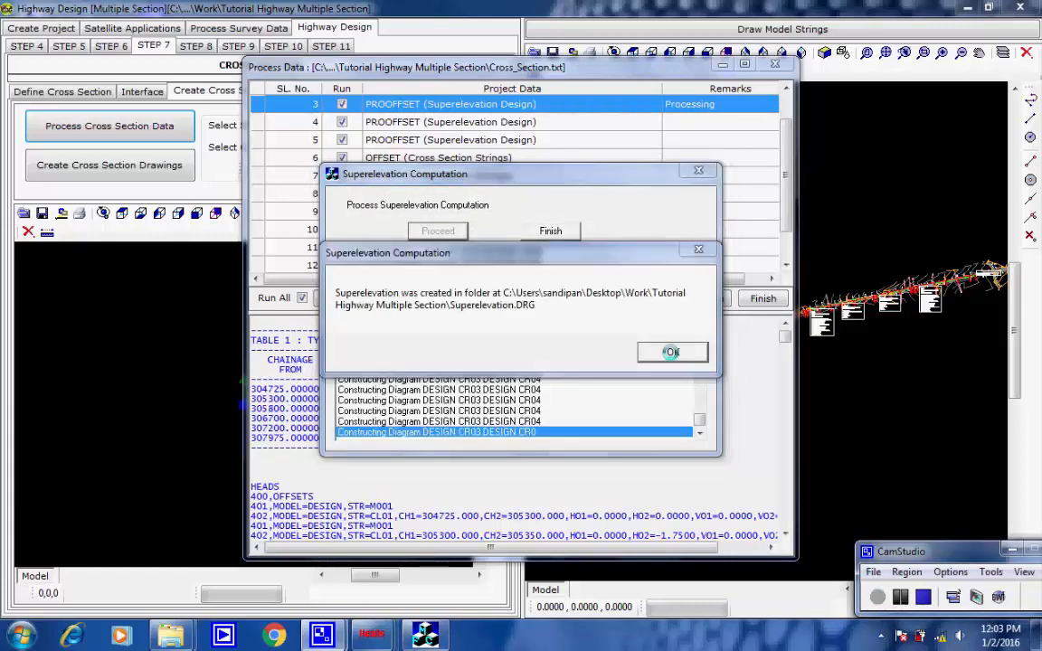
{"action": "left_click", "coordinate": [670, 352]}
{"action": "left_click", "coordinate": [554, 228]}
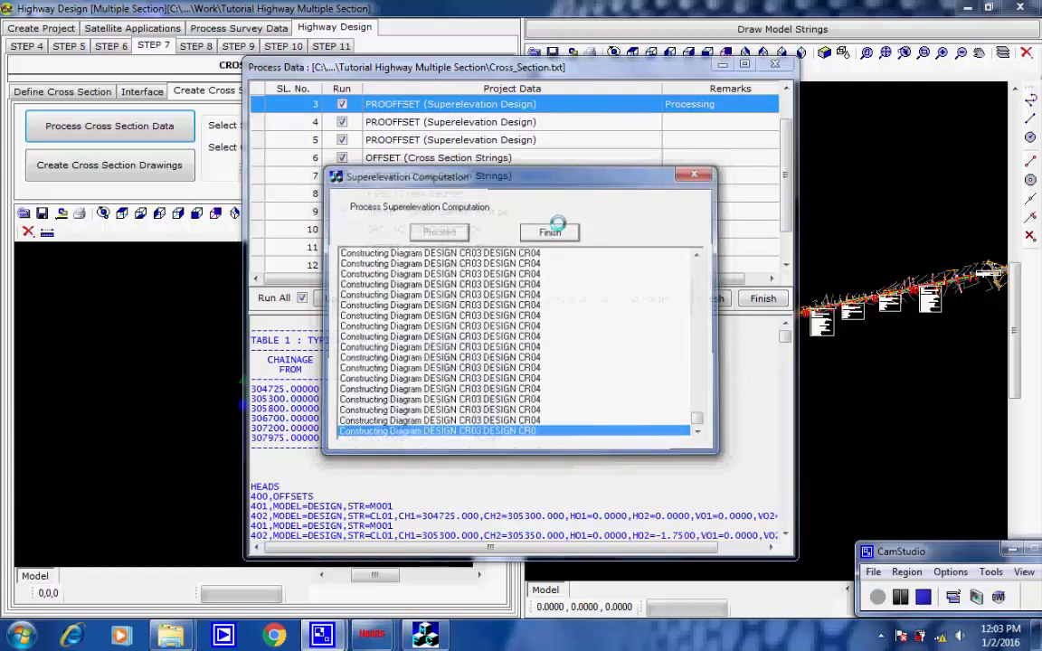
{"action": "left_click", "coordinate": [554, 370]}
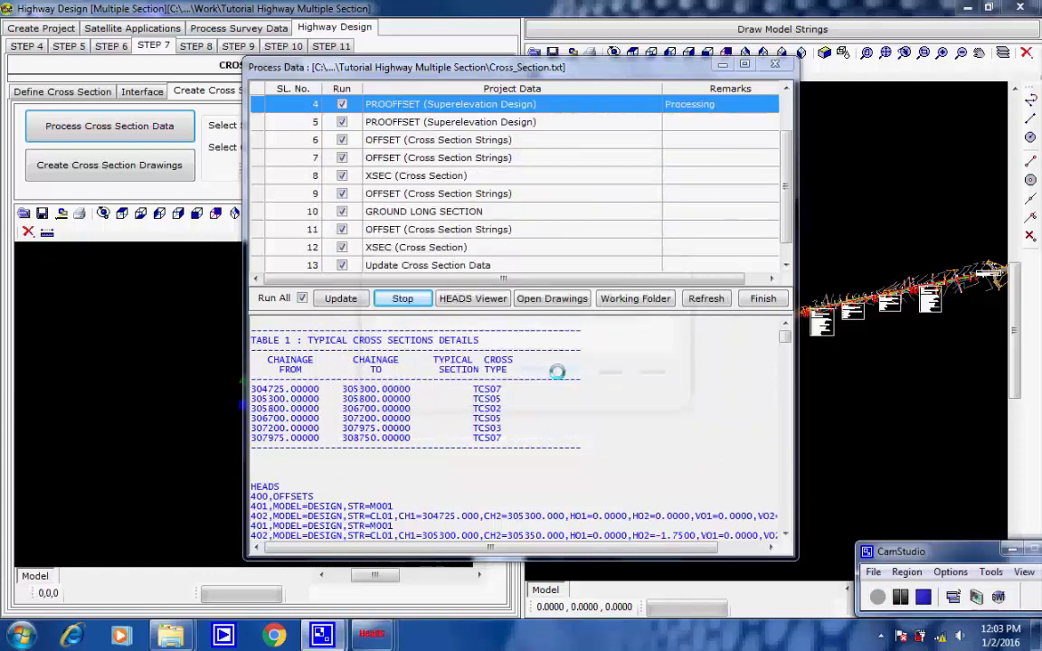
Step: Run the superelevation computations for PROOFFSET items 4 and 5, drawing the strings of each in the CAD Viewer
{"action": "left_click", "coordinate": [453, 232]}
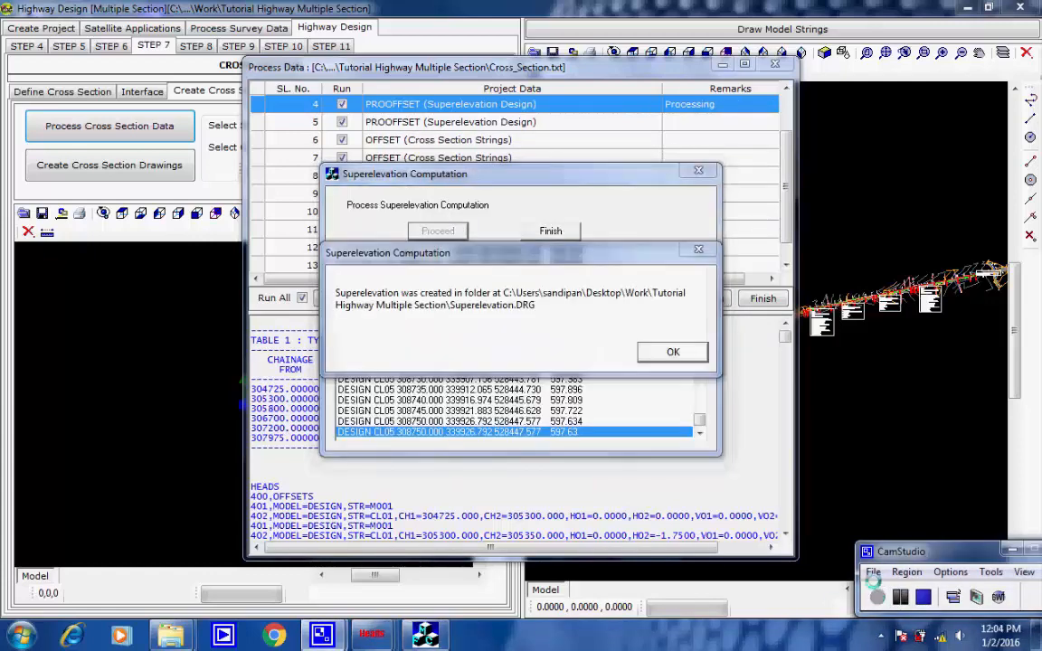
{"action": "left_click", "coordinate": [673, 352]}
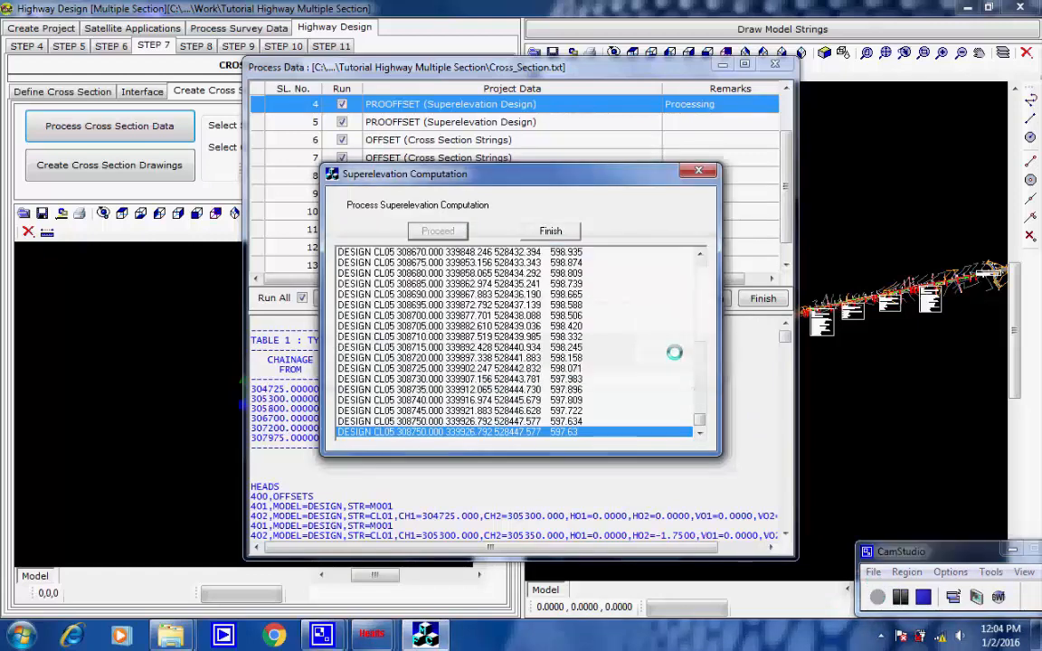
{"action": "left_click", "coordinate": [559, 234]}
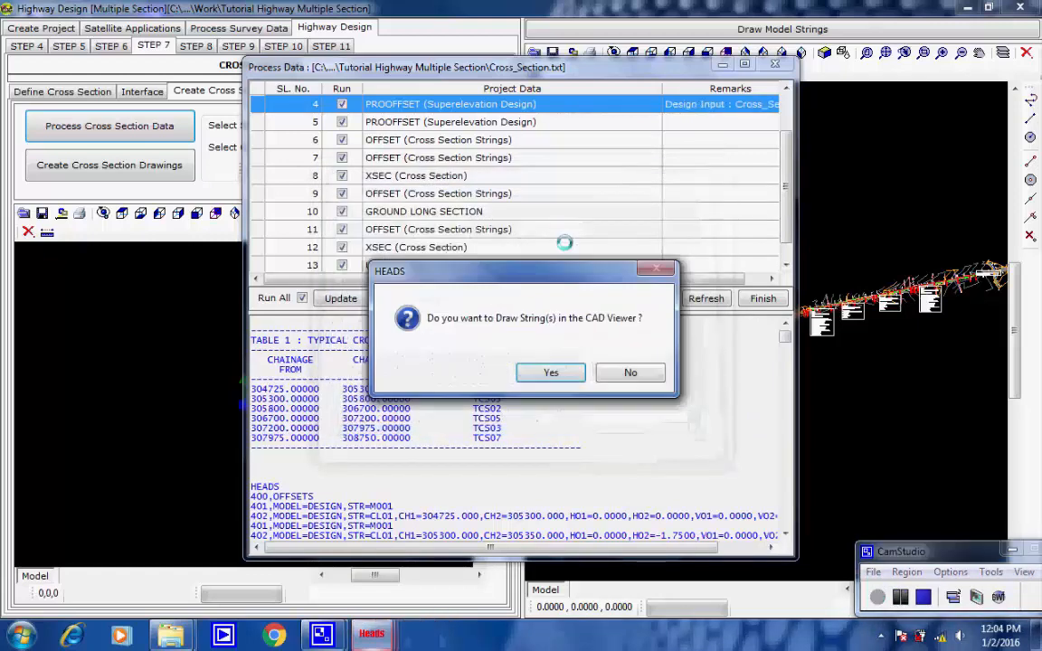
{"action": "left_click", "coordinate": [549, 371]}
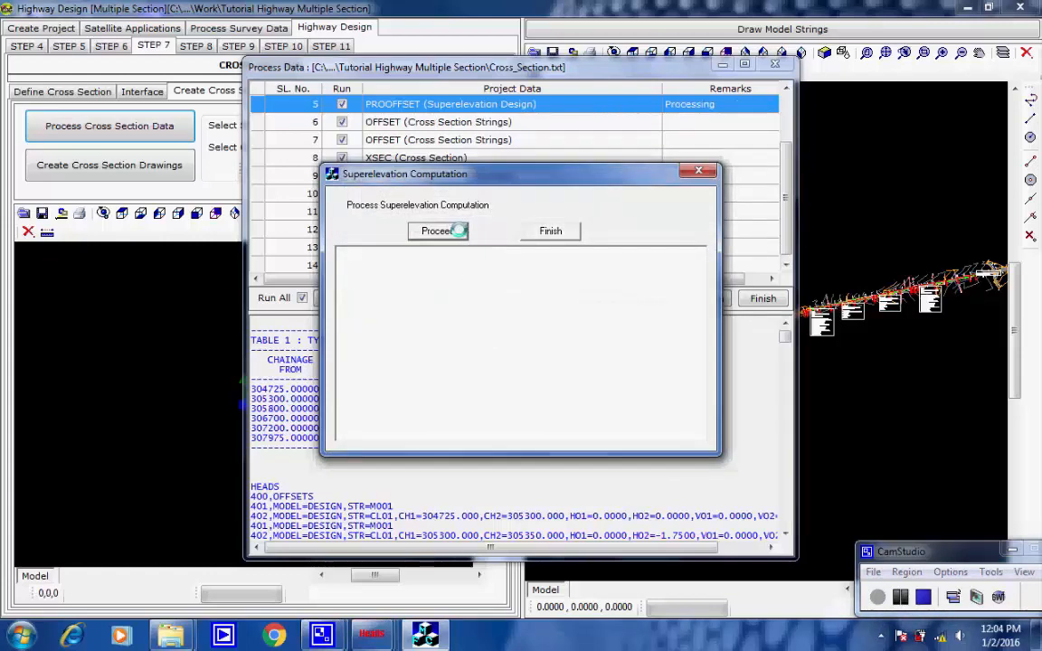
{"action": "left_click", "coordinate": [437, 230]}
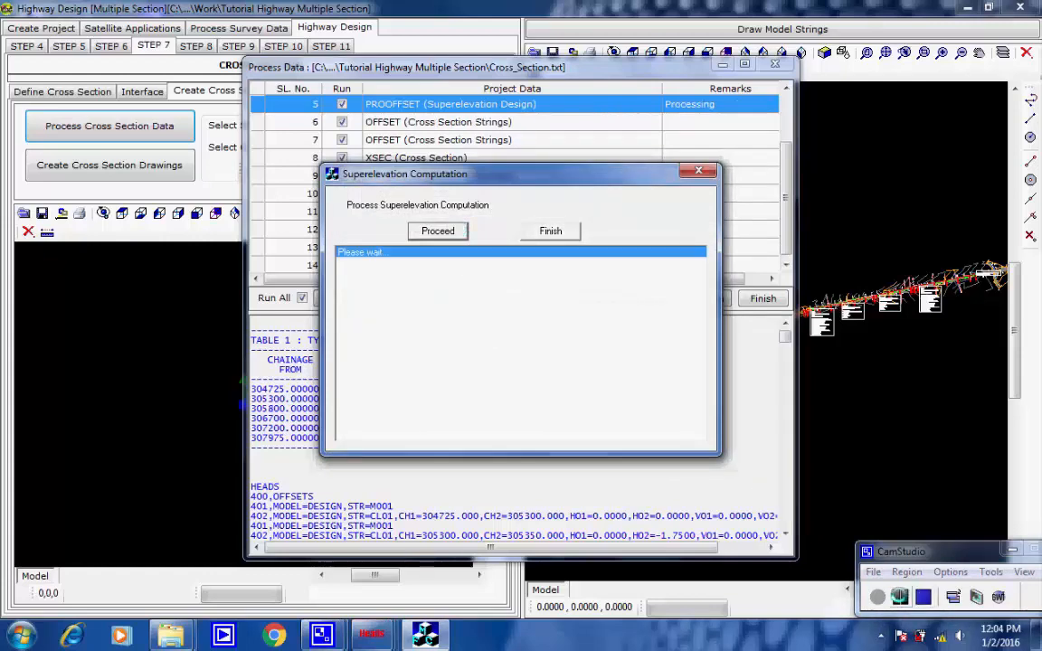
{"action": "left_click", "coordinate": [673, 350]}
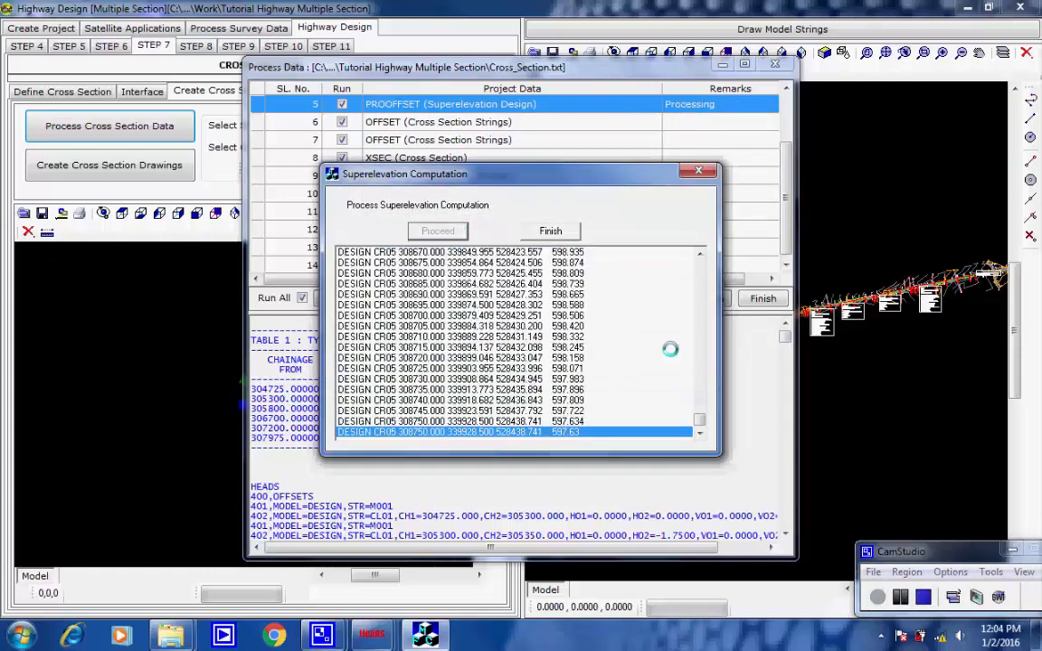
{"action": "left_click", "coordinate": [555, 231]}
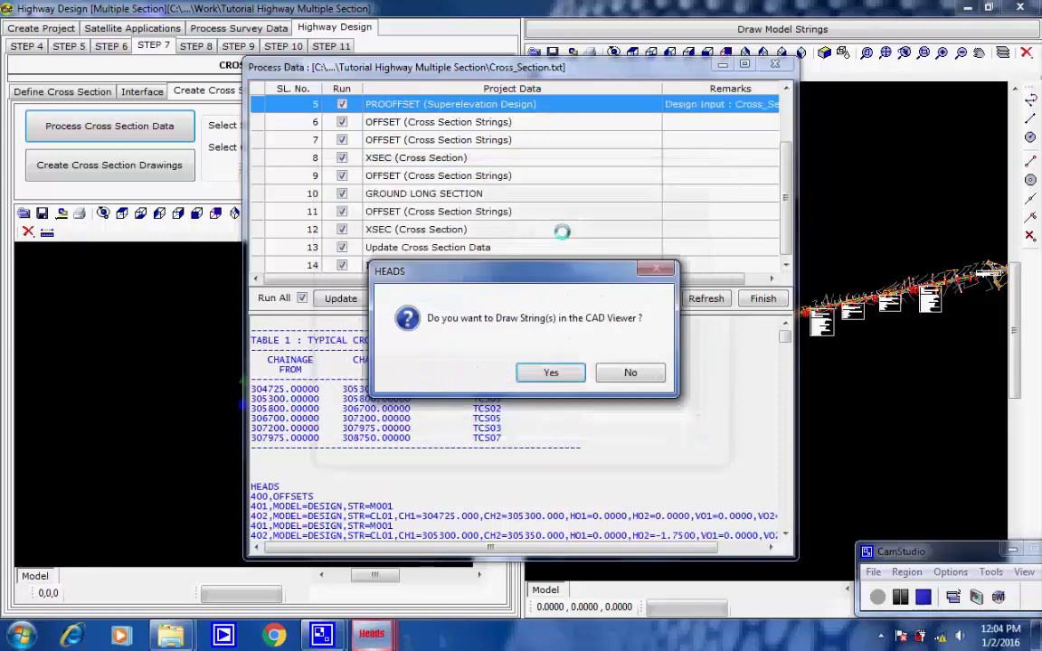
{"action": "left_click", "coordinate": [570, 371]}
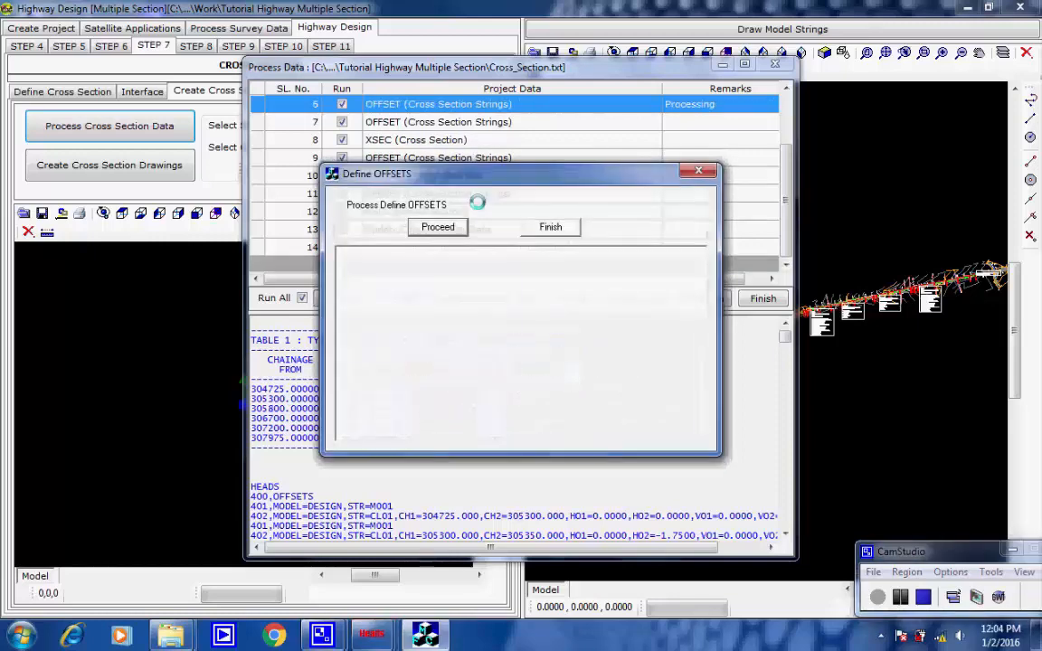
Step: Process the OFFSET cross section strings of items 6 and 7 and draw both sets in the CAD Viewer
{"action": "left_click", "coordinate": [443, 227]}
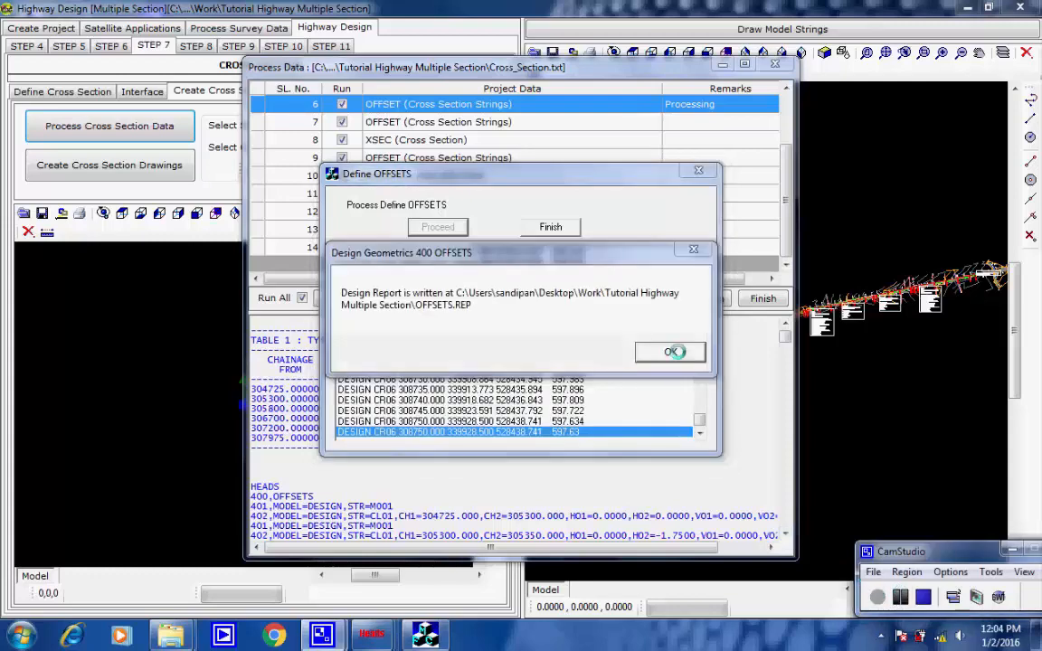
{"action": "left_click", "coordinate": [673, 351]}
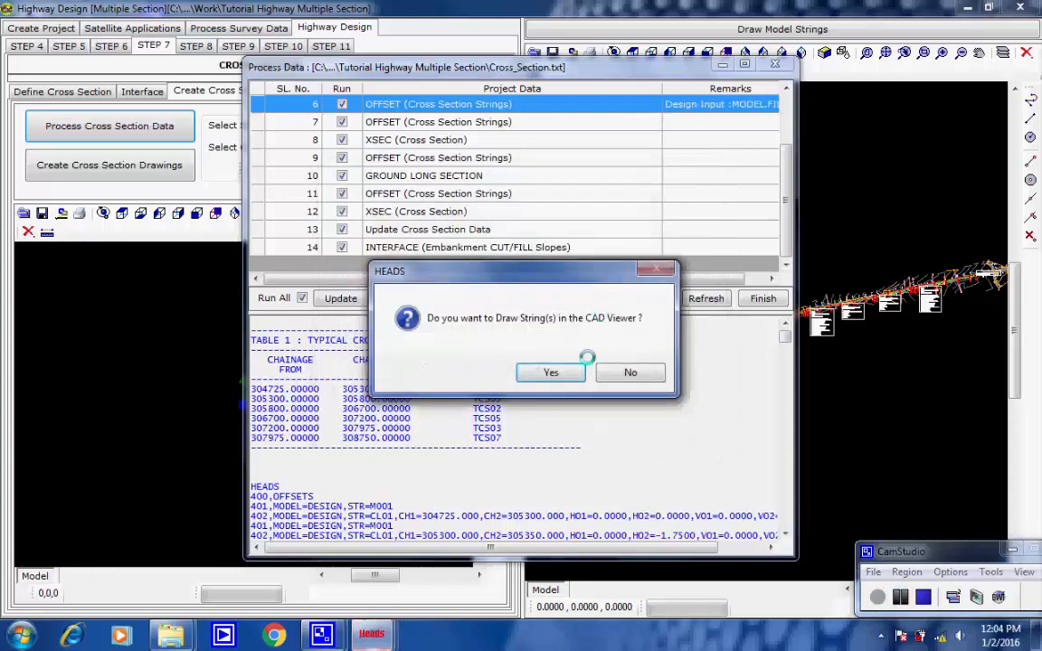
{"action": "left_click", "coordinate": [551, 372]}
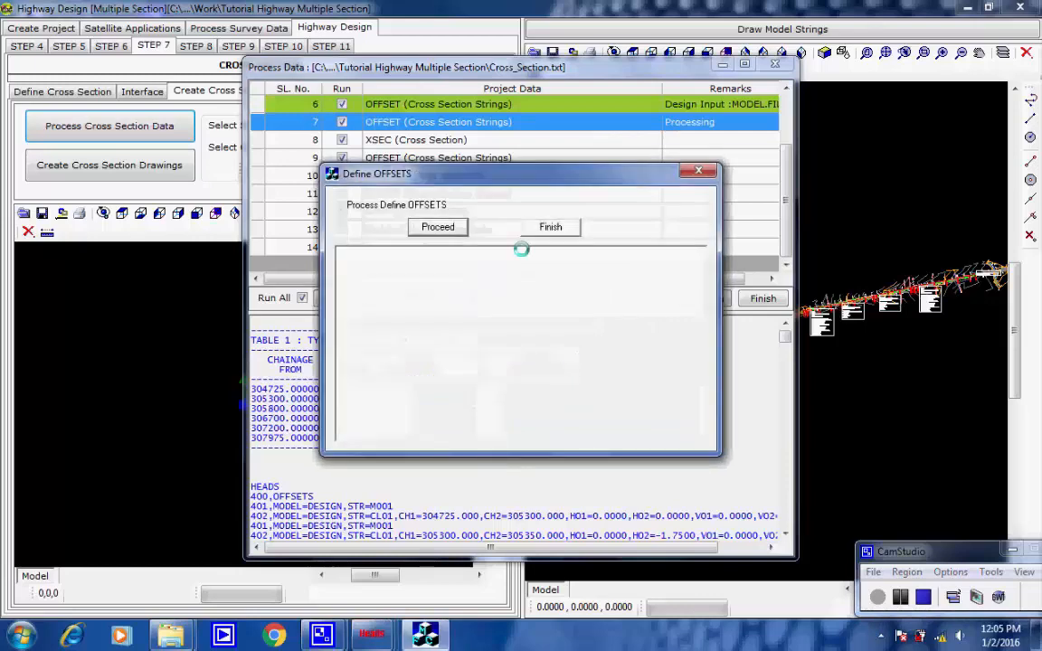
{"action": "left_click", "coordinate": [444, 227]}
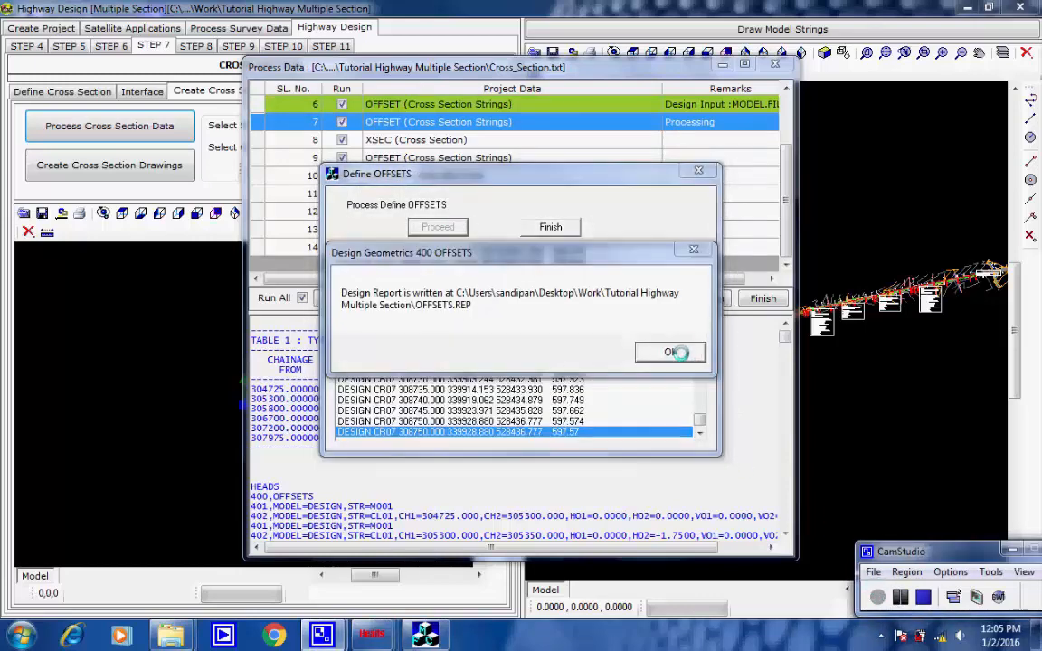
{"action": "left_click", "coordinate": [674, 352]}
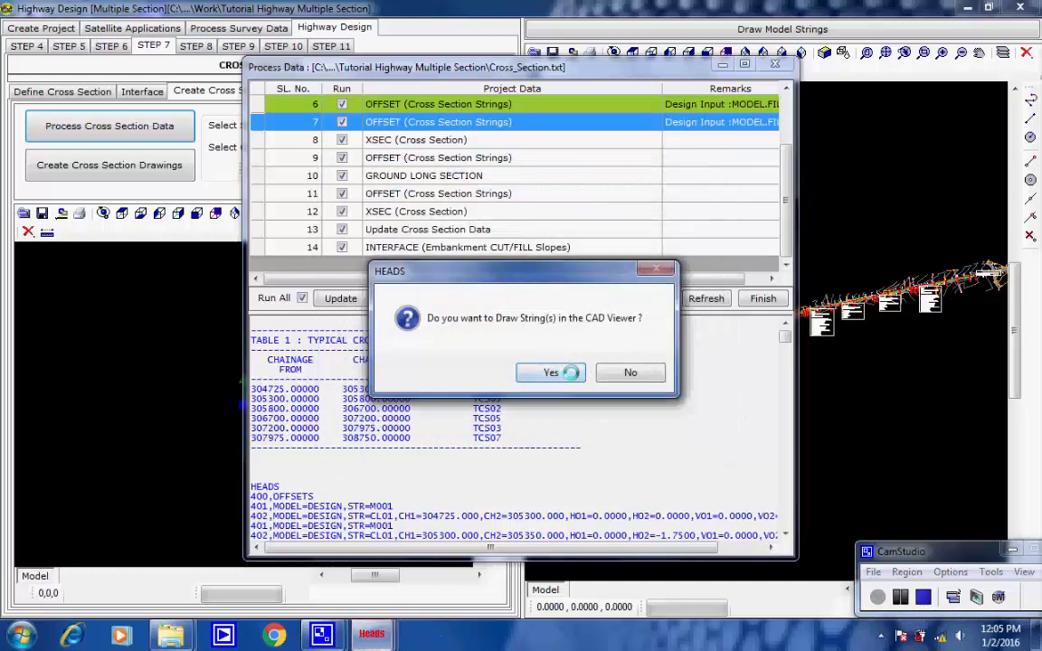
{"action": "left_click", "coordinate": [571, 371]}
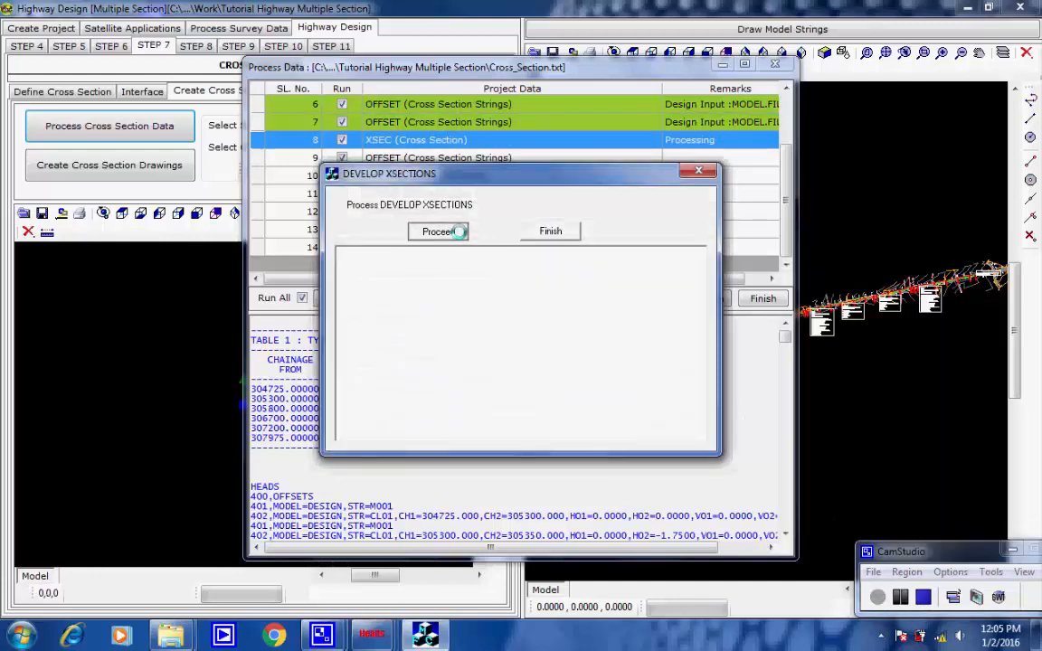
Step: Develop the cross sections with XSEC item 8, accepting the NOSORT notice and the analysis report
{"action": "left_click", "coordinate": [456, 231]}
{"action": "left_click", "coordinate": [652, 352]}
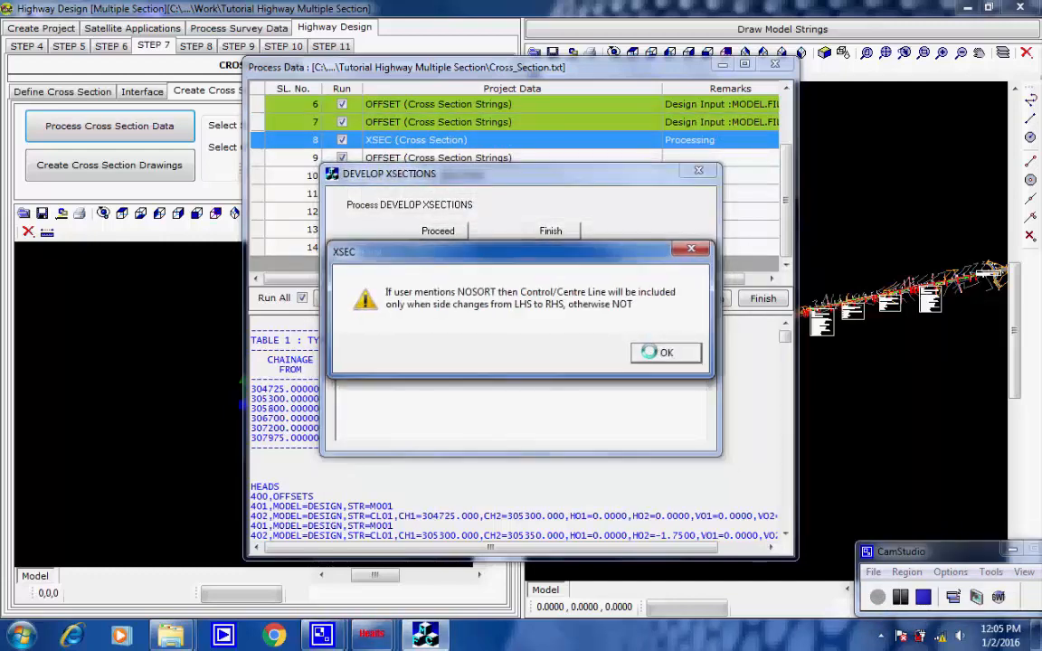
{"action": "left_click", "coordinate": [651, 352]}
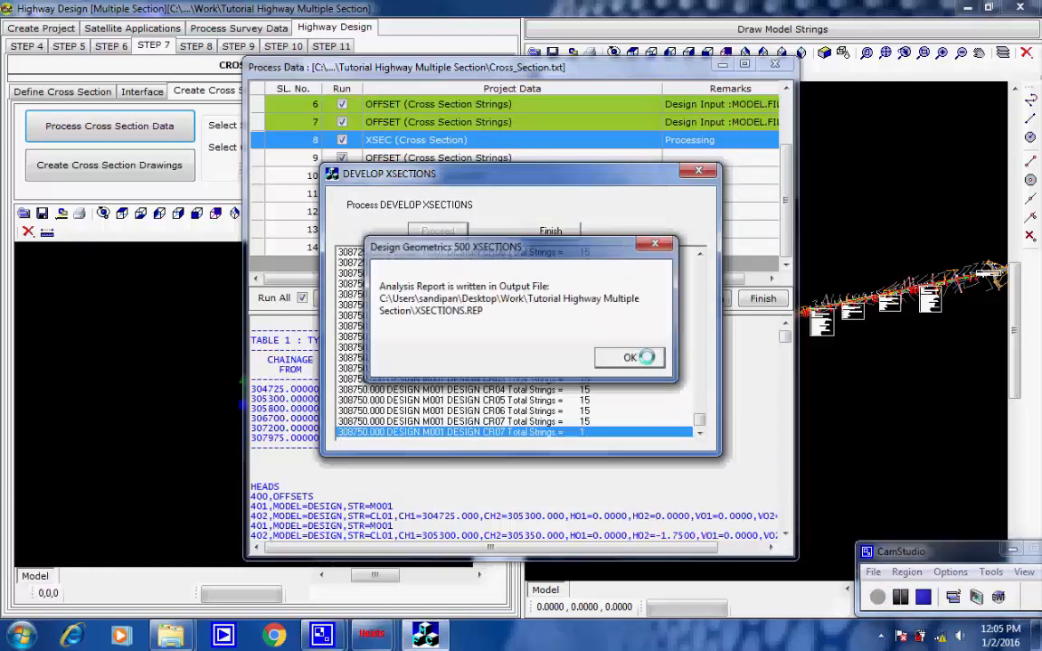
{"action": "left_click", "coordinate": [633, 357]}
{"action": "left_click", "coordinate": [553, 232]}
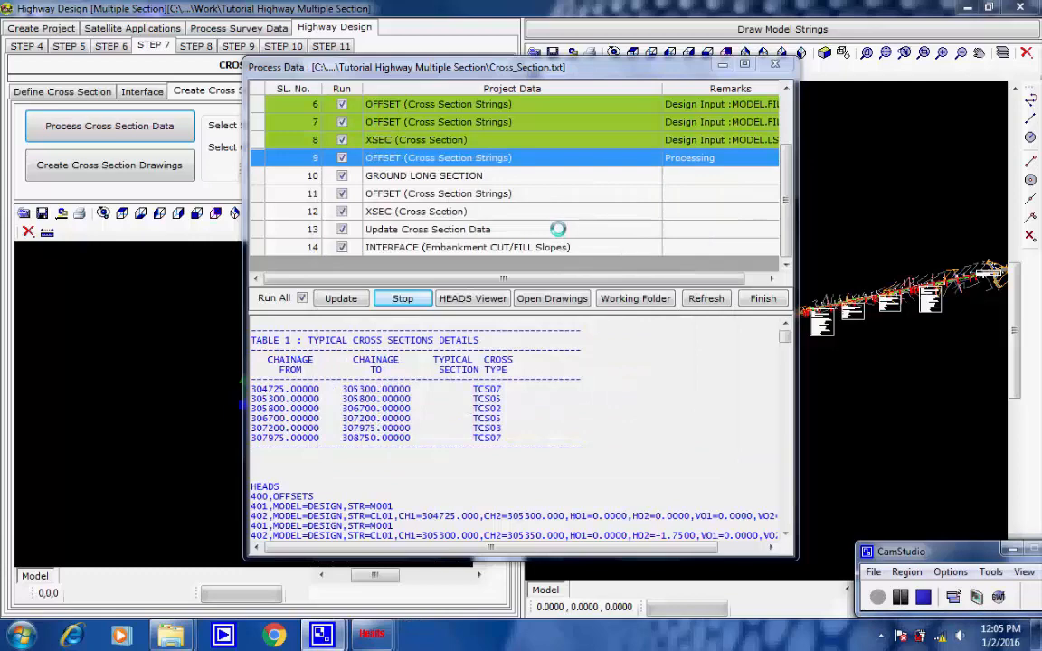
Step: Process the OFFSET cross section strings of item 9 and draw them in the CAD Viewer
{"action": "left_click", "coordinate": [440, 227]}
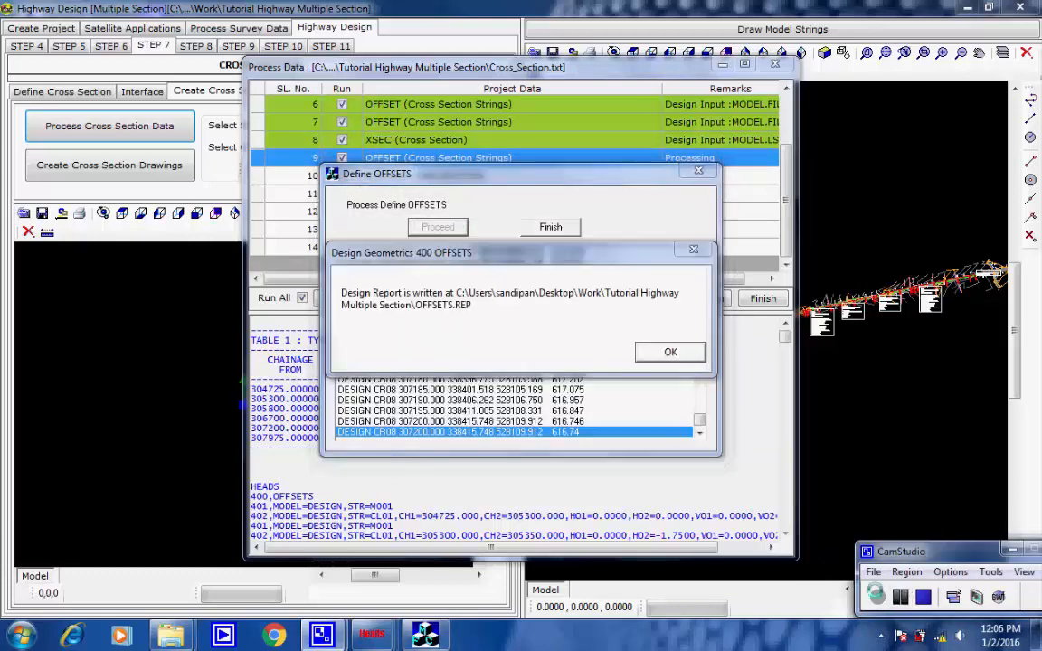
{"action": "left_click", "coordinate": [670, 352]}
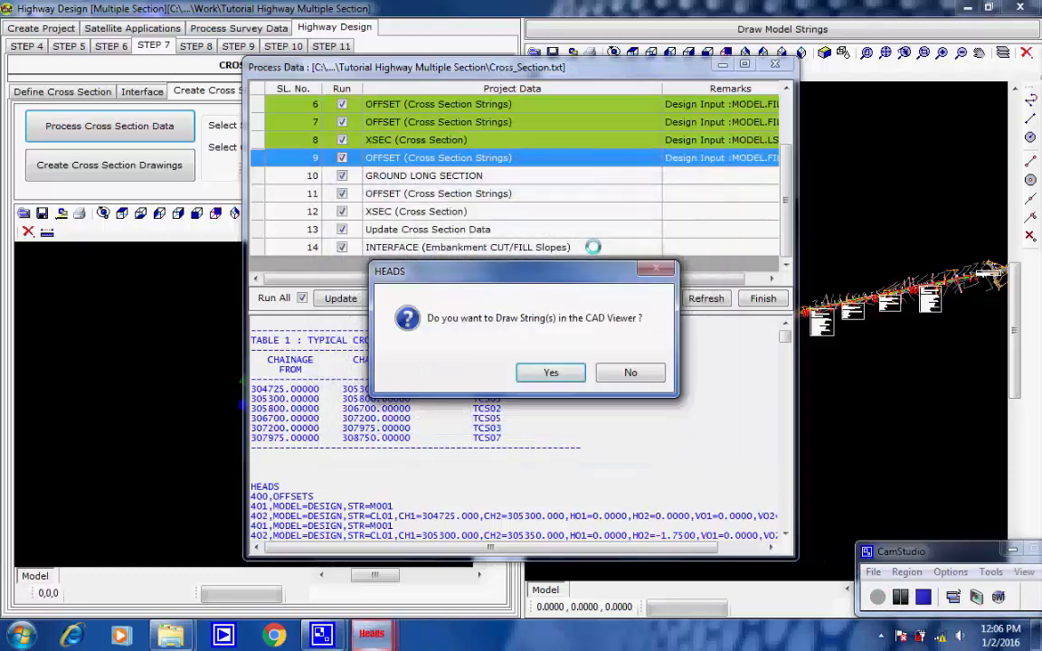
{"action": "left_click", "coordinate": [550, 371]}
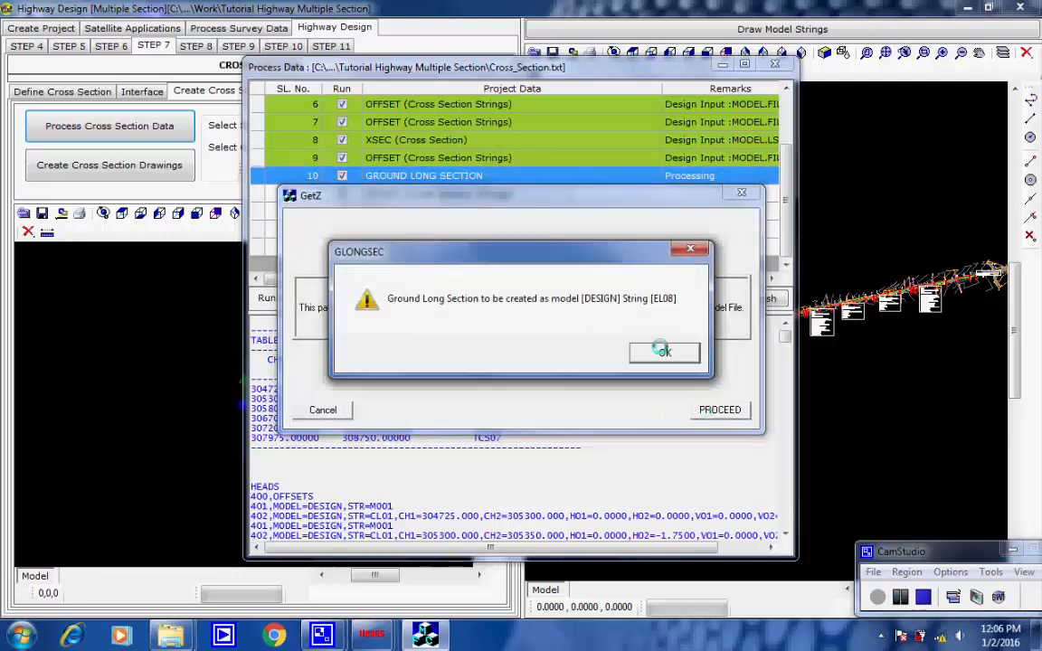
Step: Create the ground long sections of item 10 as strings EL08 and ER08 in the DESIGN model
{"action": "left_click", "coordinate": [663, 352]}
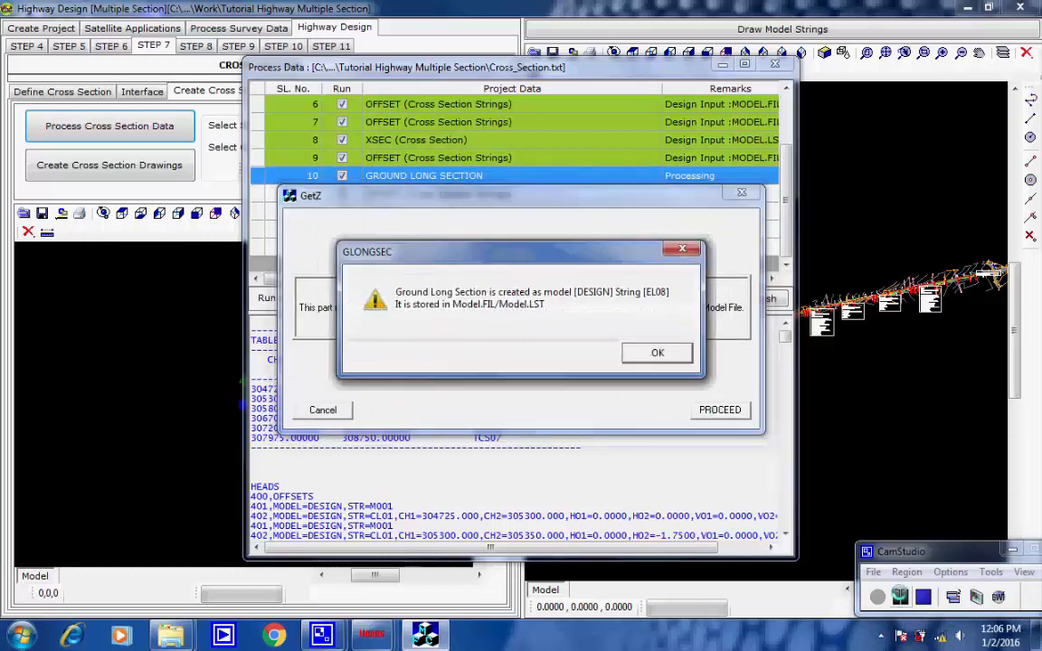
{"action": "left_click", "coordinate": [657, 350]}
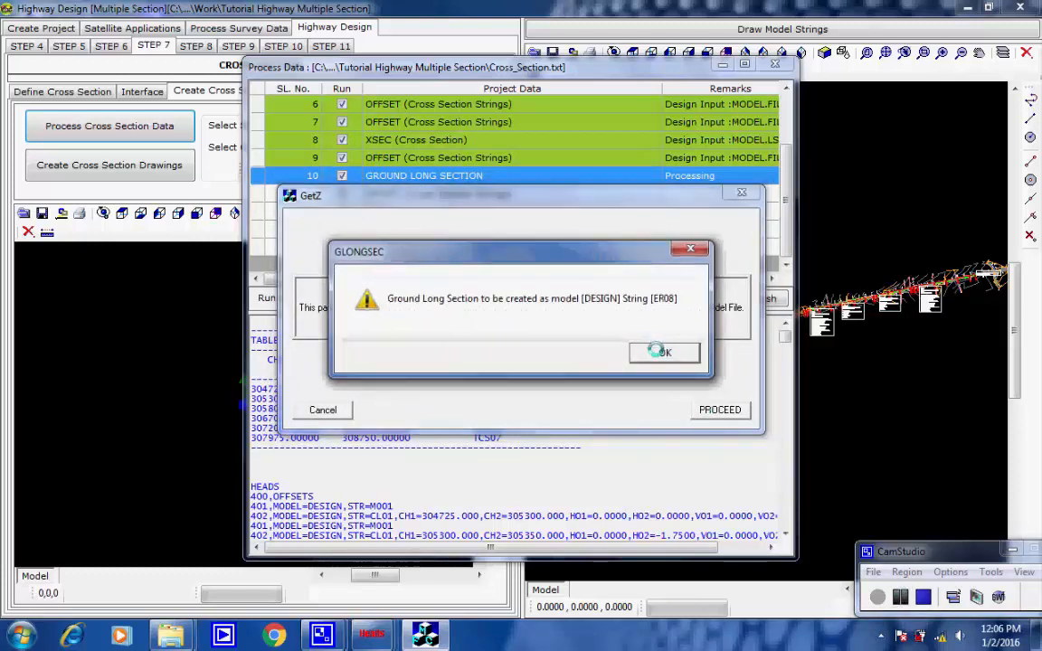
{"action": "left_click", "coordinate": [660, 352]}
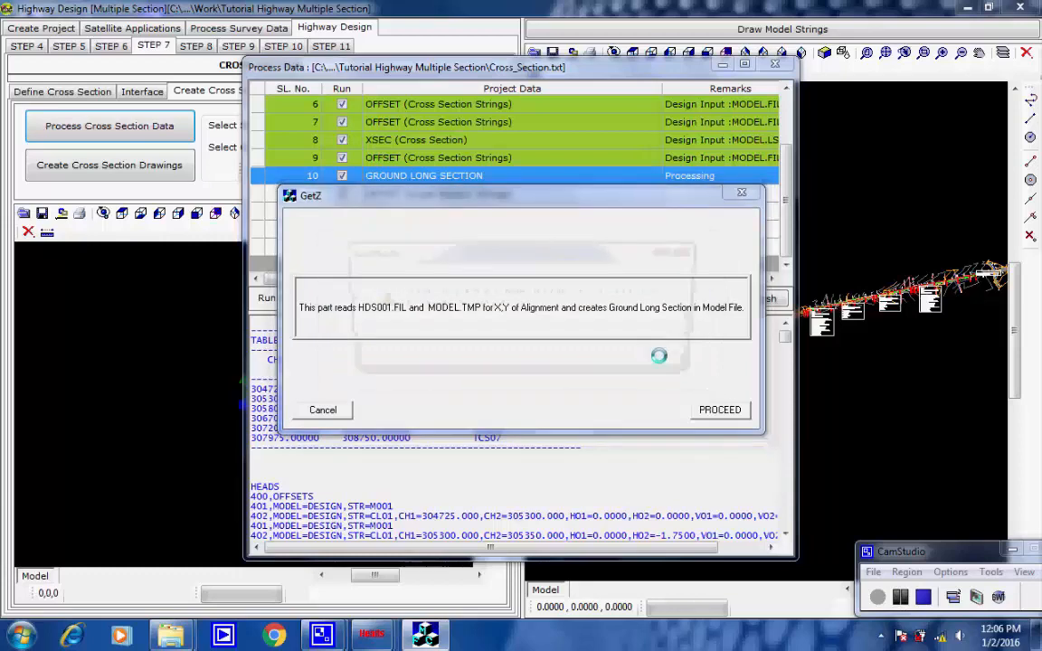
{"action": "left_click", "coordinate": [661, 354]}
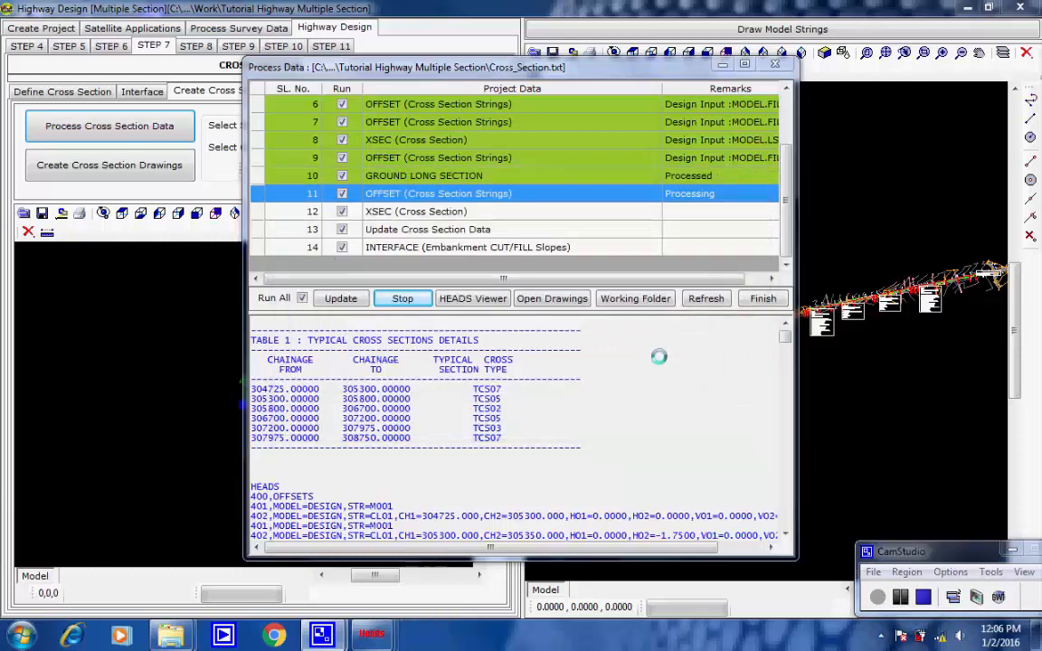
Step: Process the OFFSET cross section strings of item 11 and draw them in the CAD Viewer
{"action": "left_click", "coordinate": [437, 227]}
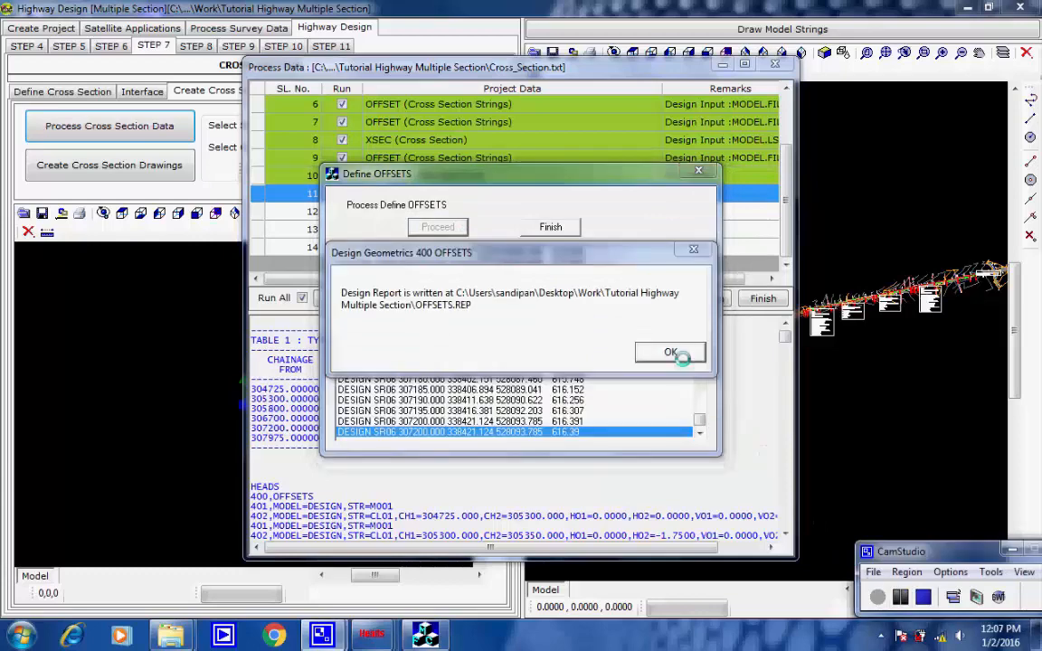
{"action": "left_click", "coordinate": [670, 352]}
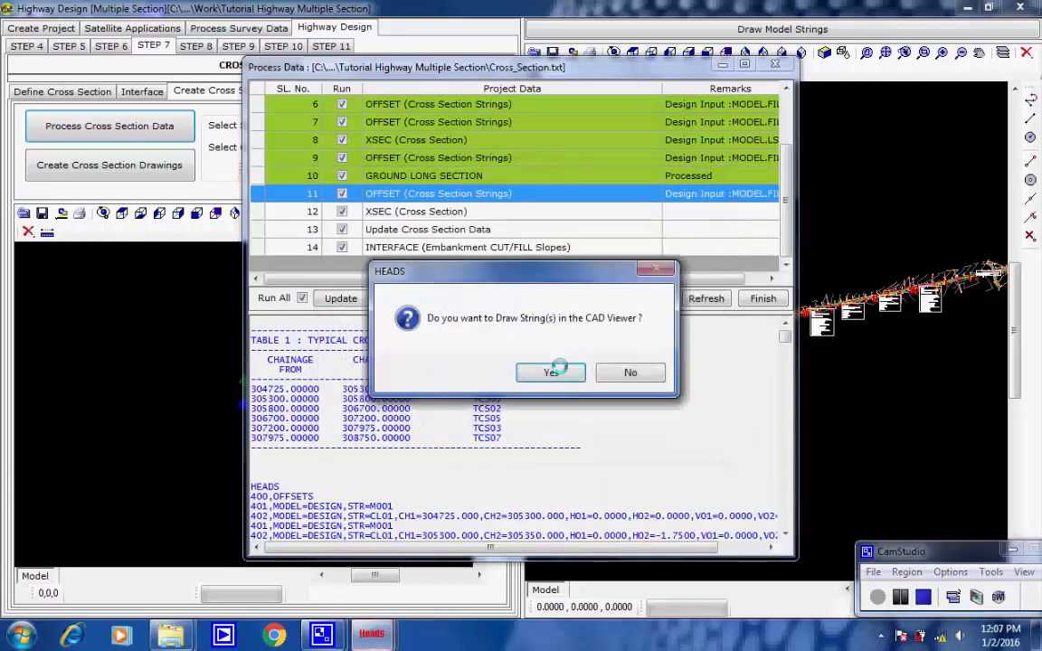
{"action": "left_click", "coordinate": [552, 372]}
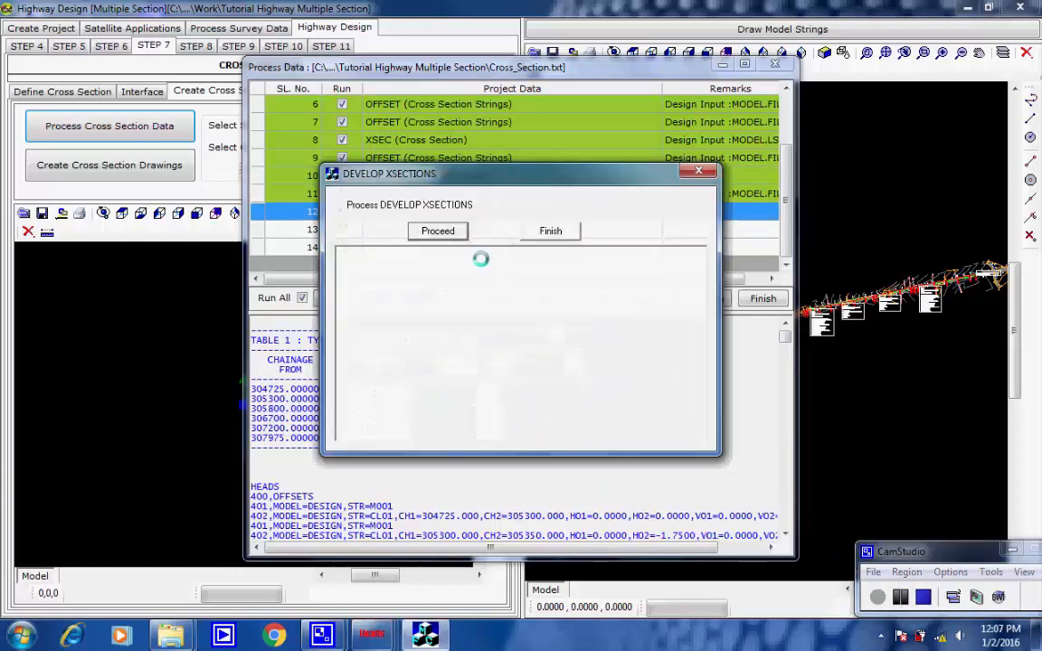
Step: Develop the cross sections with XSEC item 12 and update the cross section data with item 13
{"action": "left_click", "coordinate": [452, 230]}
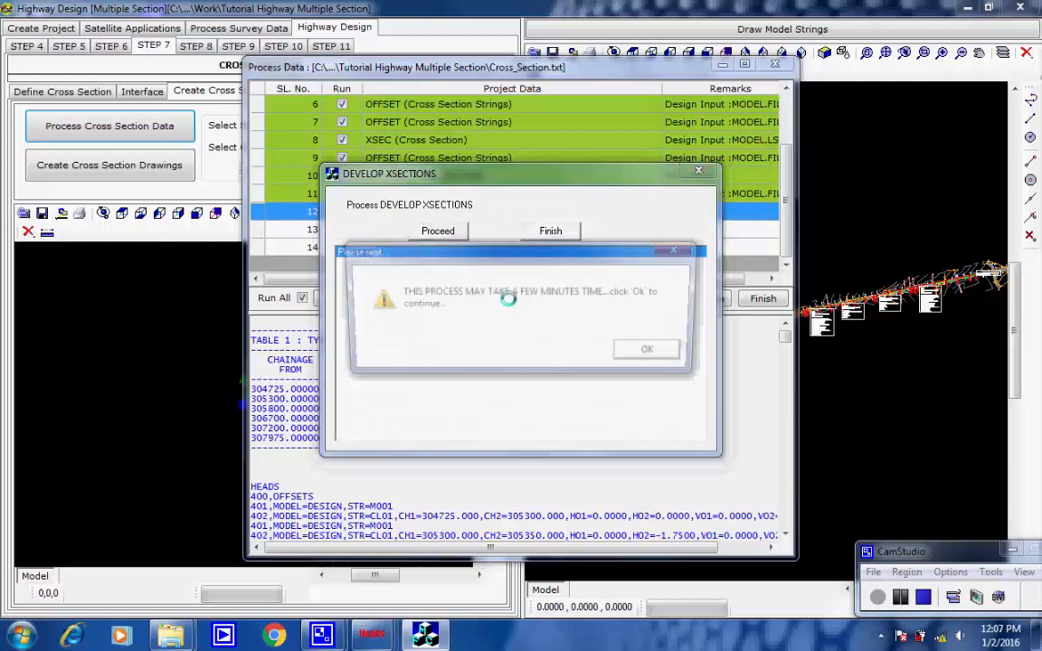
{"action": "left_click", "coordinate": [635, 352]}
{"action": "left_click", "coordinate": [640, 352]}
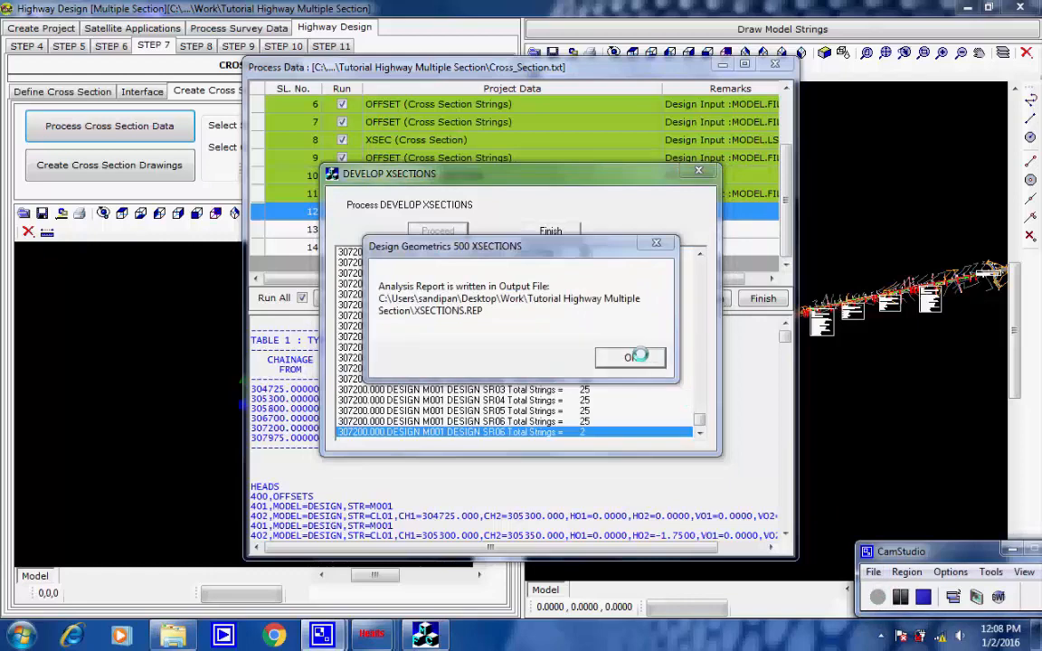
{"action": "left_click", "coordinate": [638, 356]}
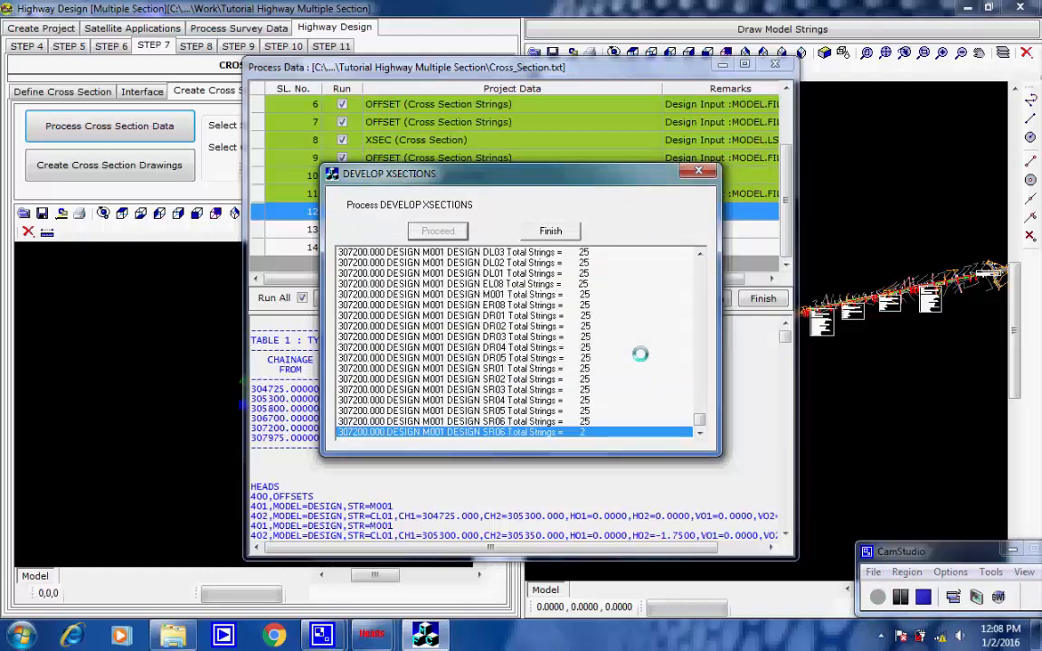
{"action": "left_click", "coordinate": [552, 231]}
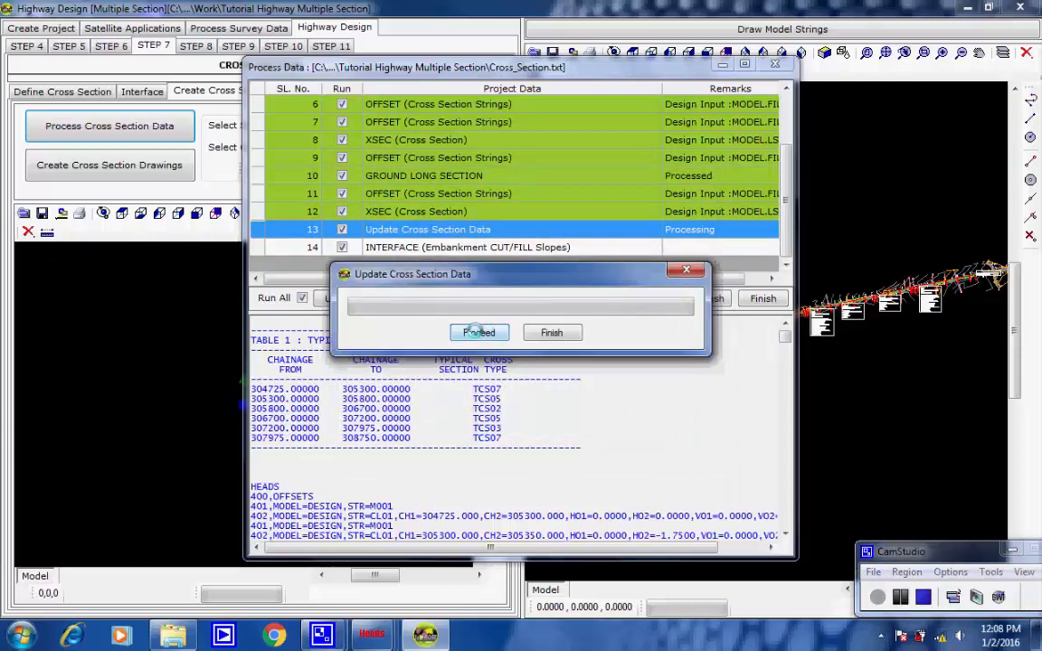
{"action": "left_click", "coordinate": [479, 332]}
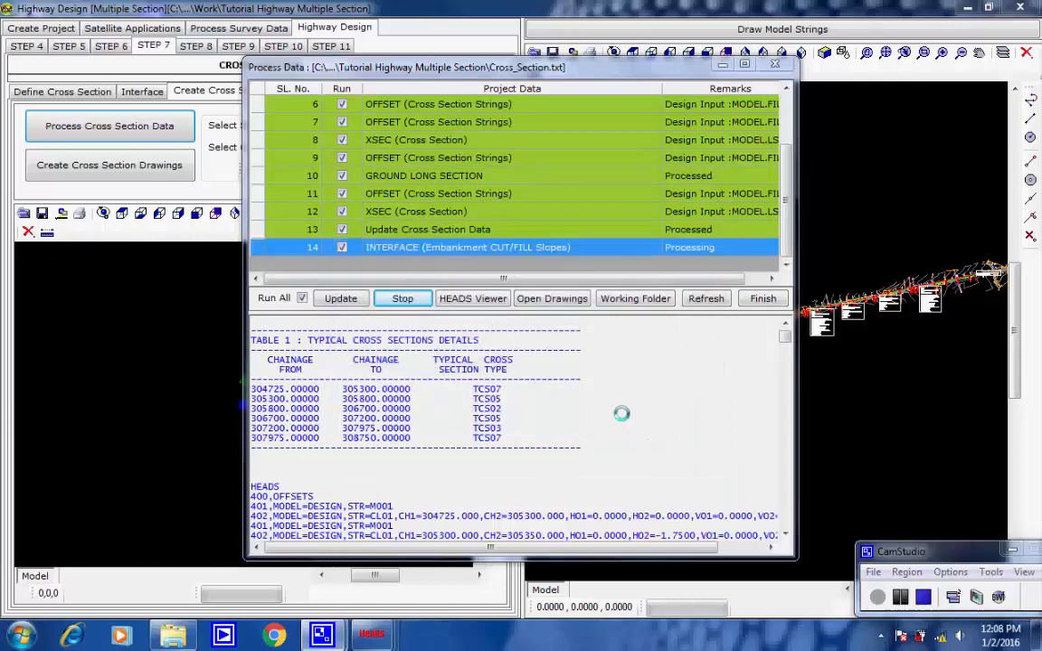
Step: Process the INTERFACE embankment cut/fill slopes of item 14 and draw the resulting strings in the CAD Viewer
{"action": "left_click", "coordinate": [457, 229]}
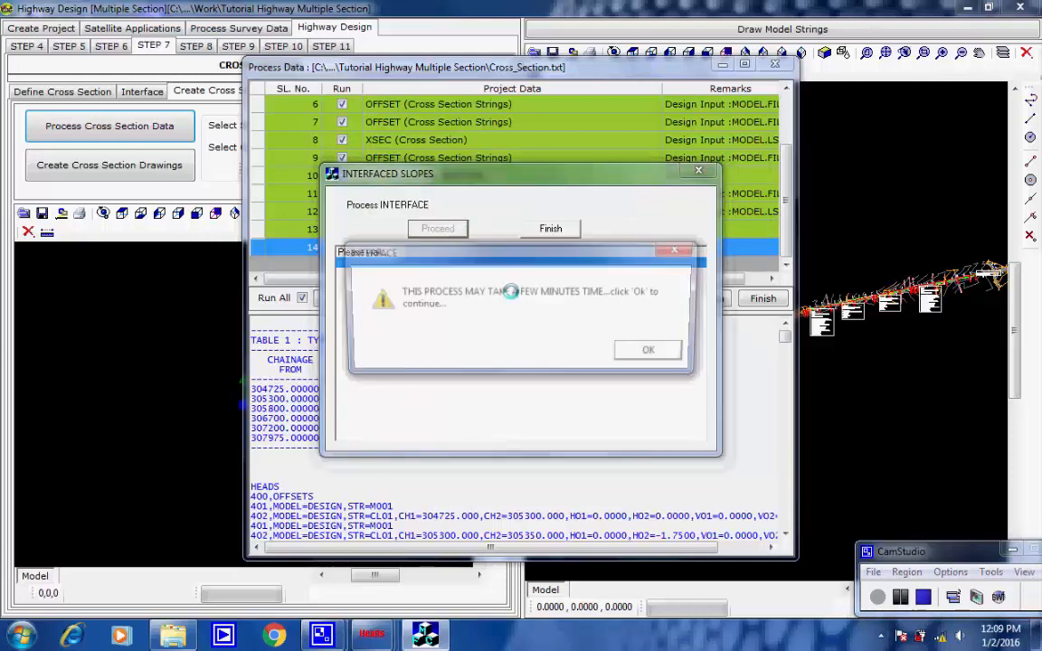
{"action": "left_click", "coordinate": [651, 352]}
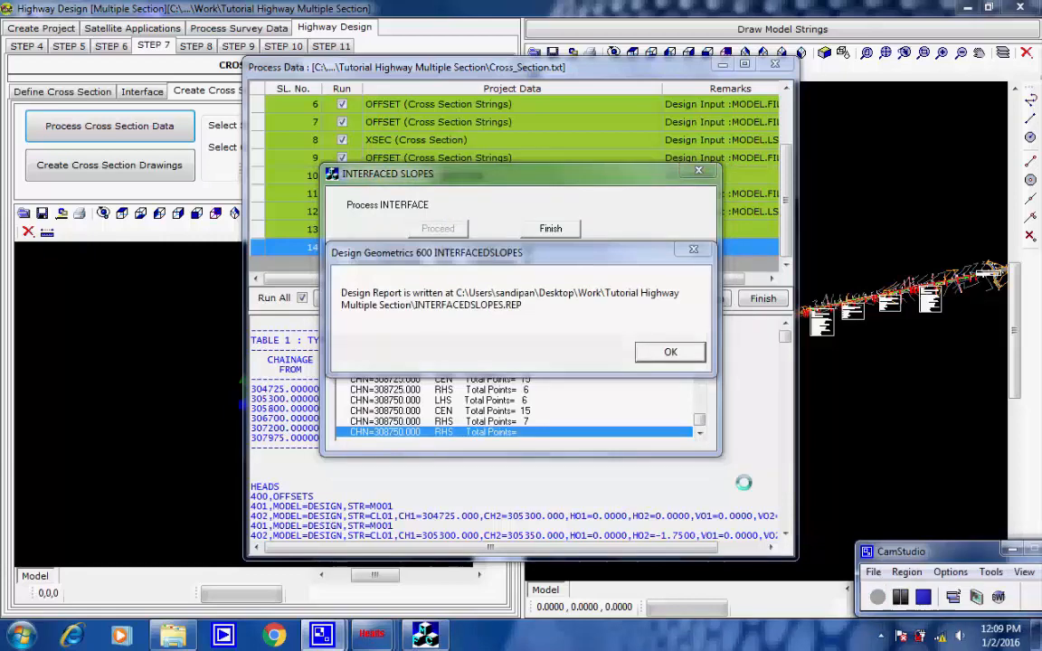
{"action": "left_click", "coordinate": [668, 353]}
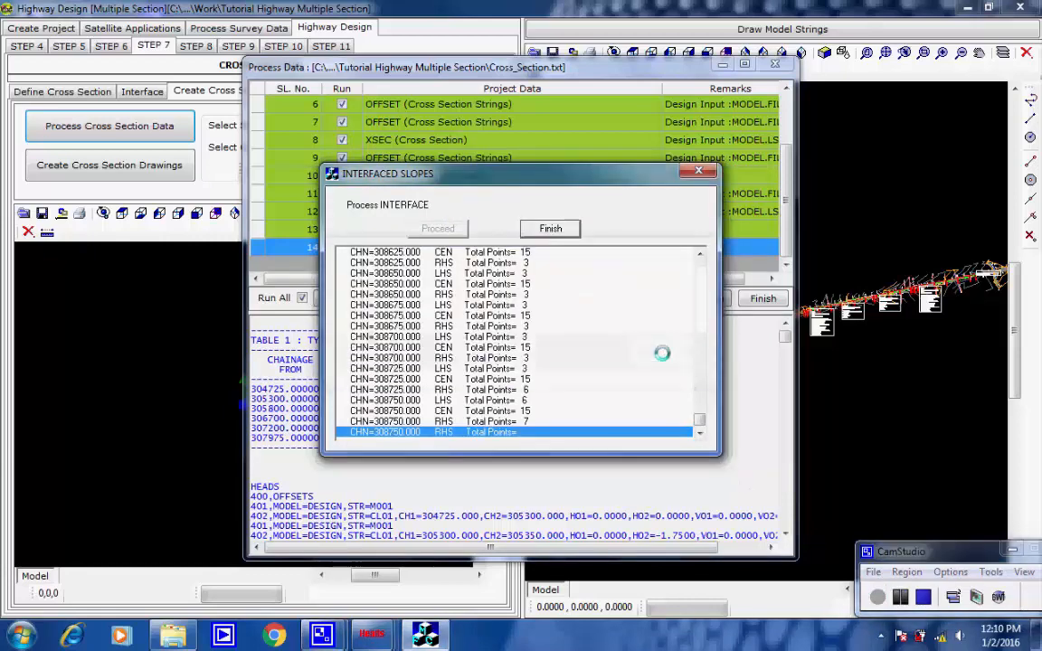
{"action": "left_click", "coordinate": [551, 228]}
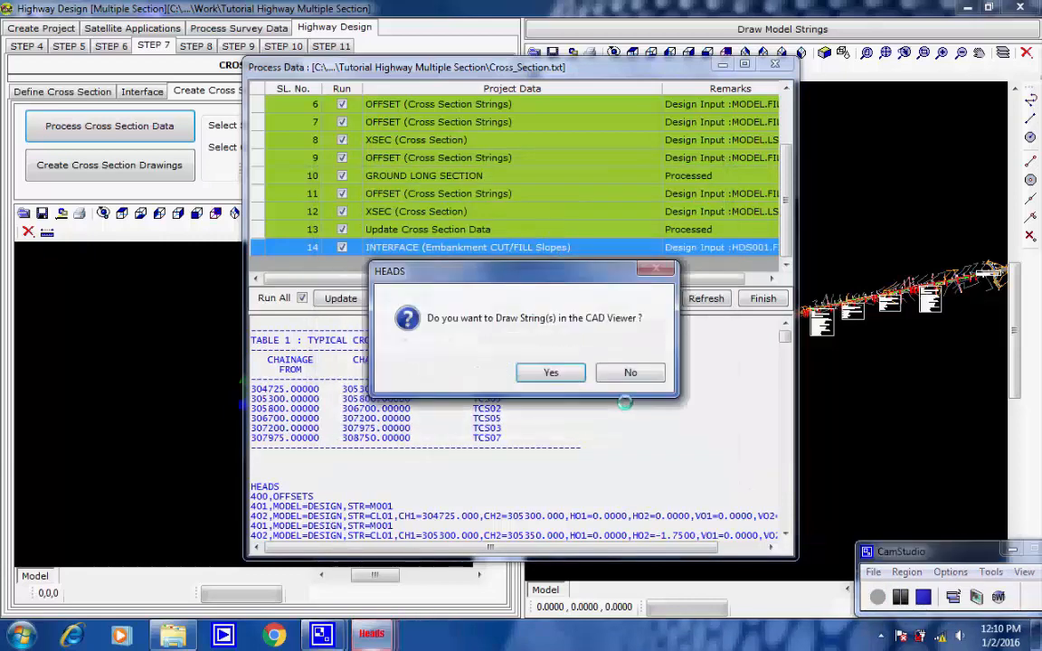
{"action": "left_click", "coordinate": [563, 372]}
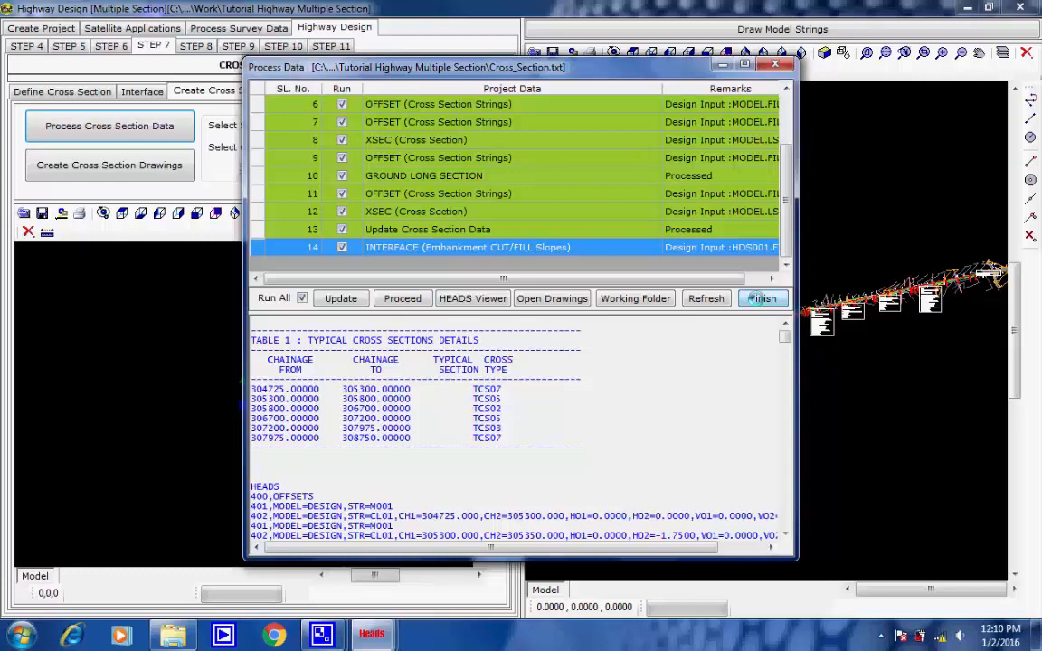
{"action": "left_click", "coordinate": [880, 634]}
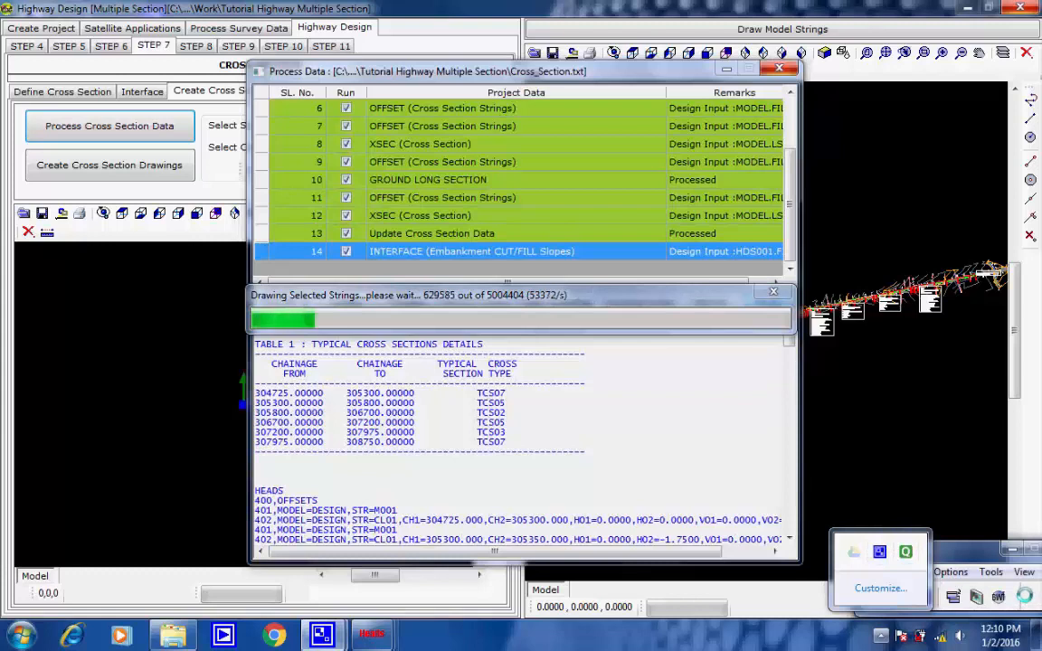
{"action": "left_click", "coordinate": [879, 551]}
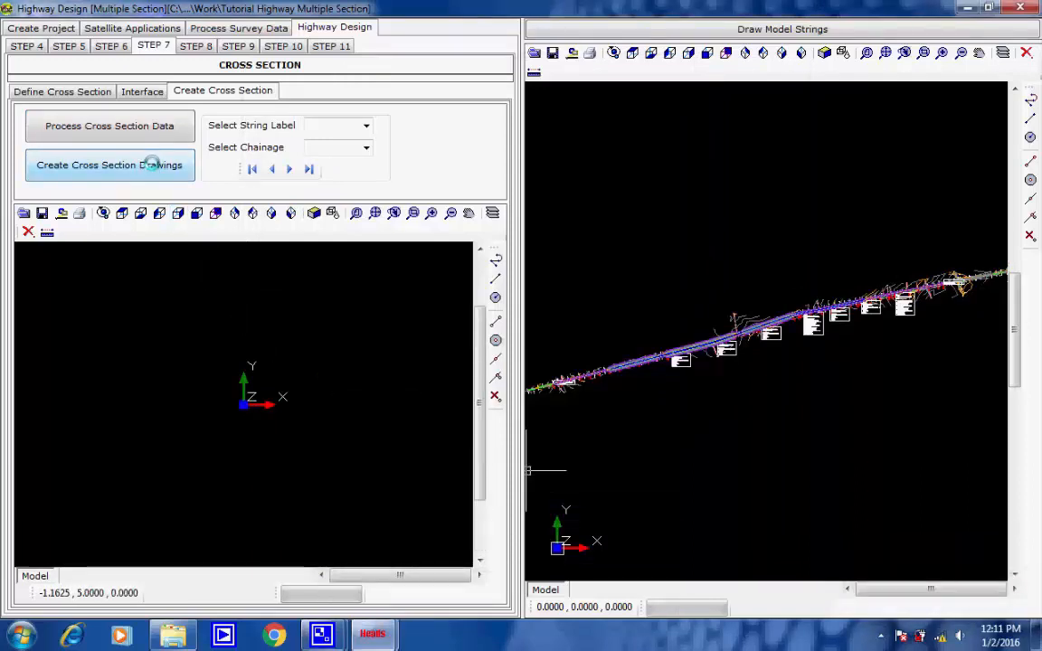
Step: Create the cross section drawings from the processed cross section data
{"action": "left_click", "coordinate": [151, 165]}
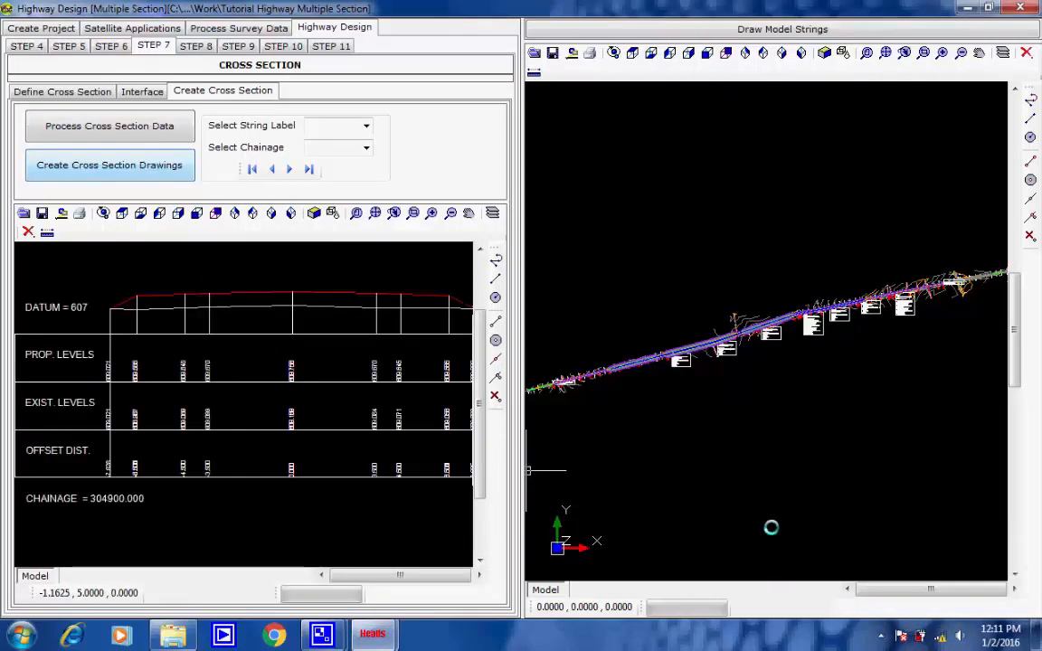
{"action": "left_click", "coordinate": [880, 636]}
{"action": "left_click", "coordinate": [880, 553]}
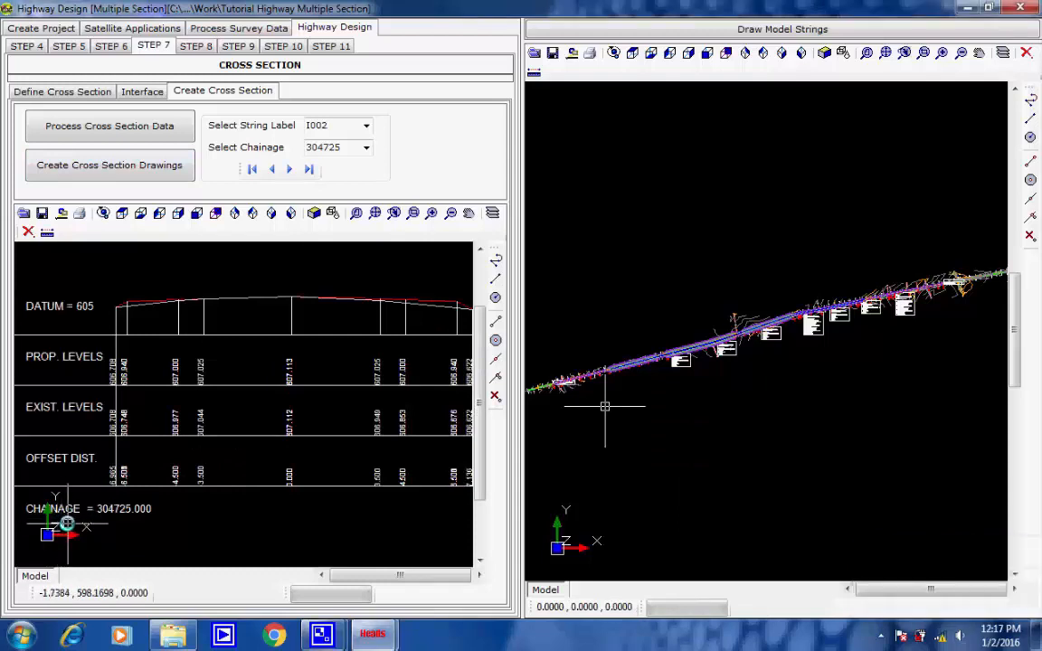
Step: Examine the cross section drawing at chainage 304725 and the model strings along the start of the highway alignment
{"action": "scroll", "coordinate": [67, 504], "scroll_direction": "up", "scroll_amount": 3}
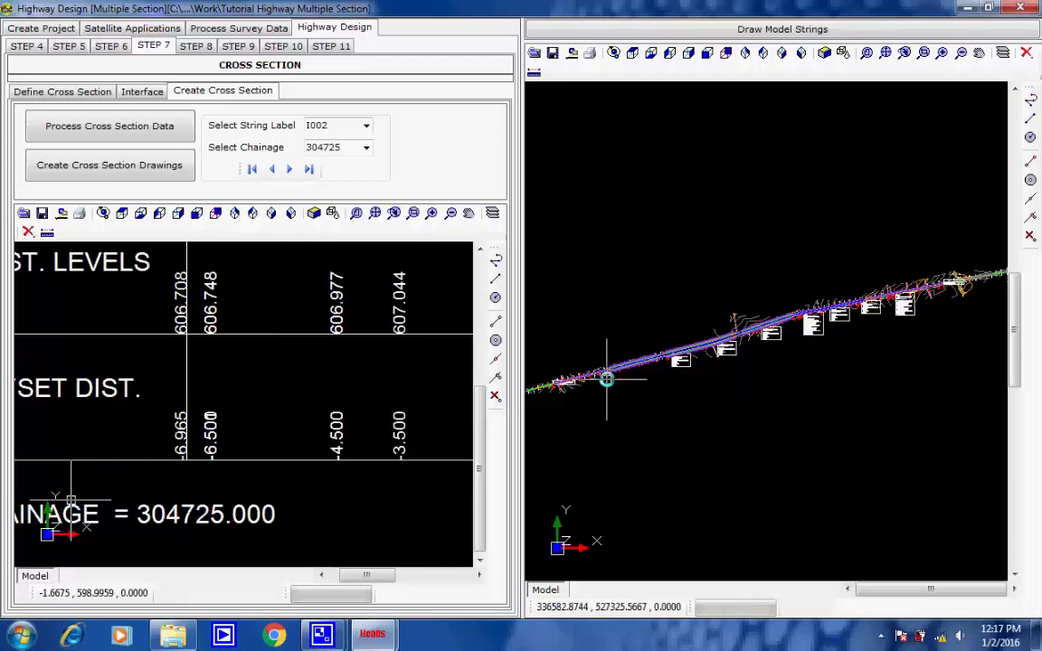
{"action": "scroll", "coordinate": [606, 379], "scroll_direction": "up", "scroll_amount": 5}
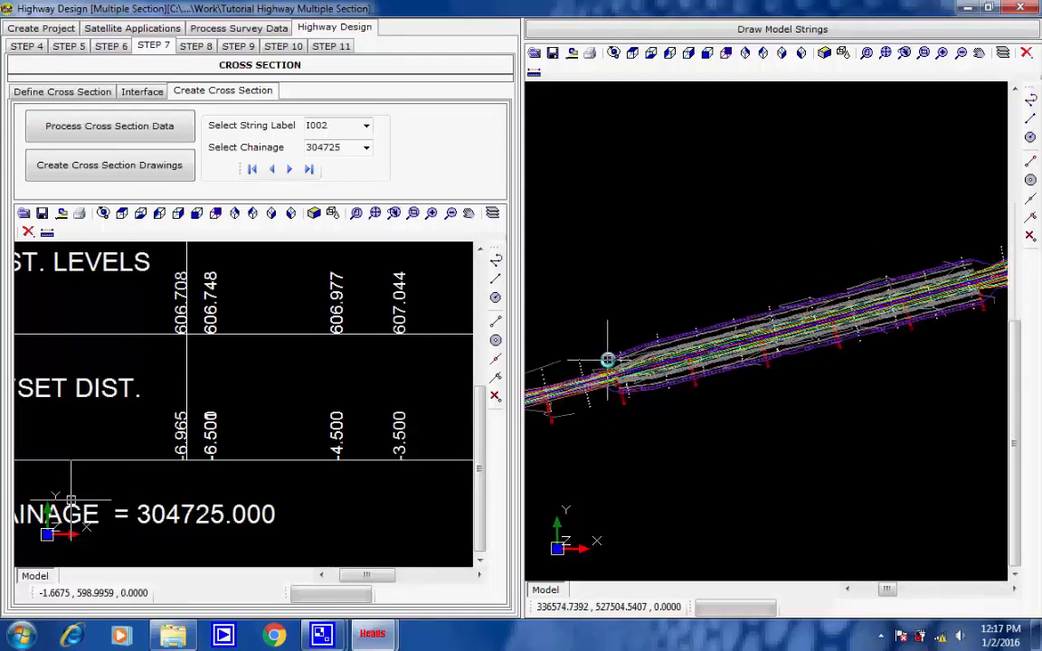
{"action": "middle_click_drag", "start_coordinate": [585, 376], "coordinate": [741, 333]}
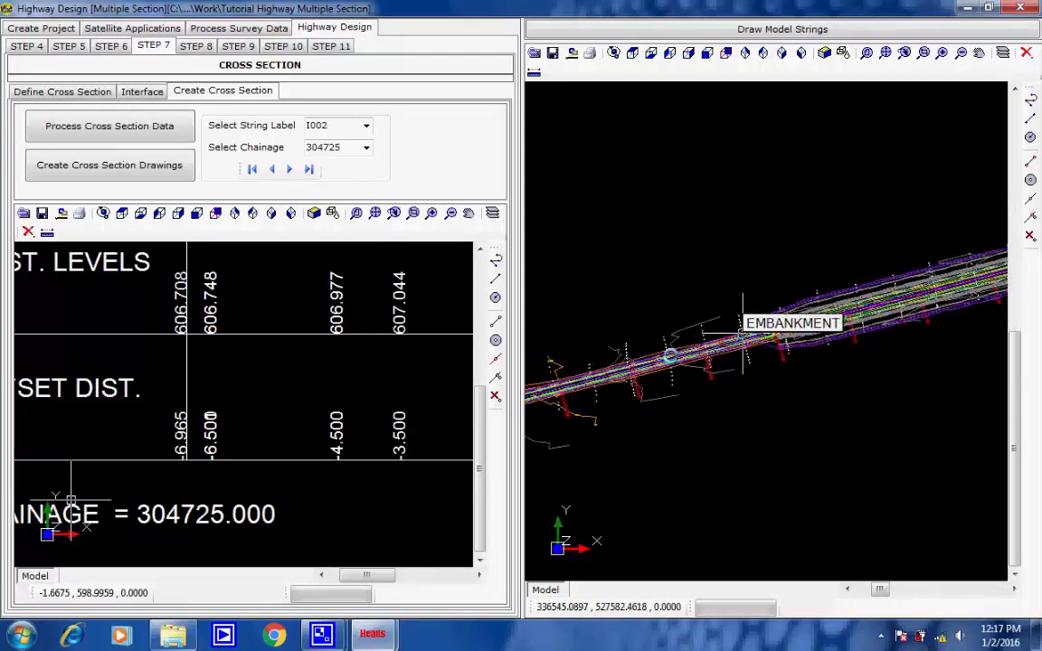
{"action": "middle_click_drag", "start_coordinate": [627, 365], "coordinate": [826, 328]}
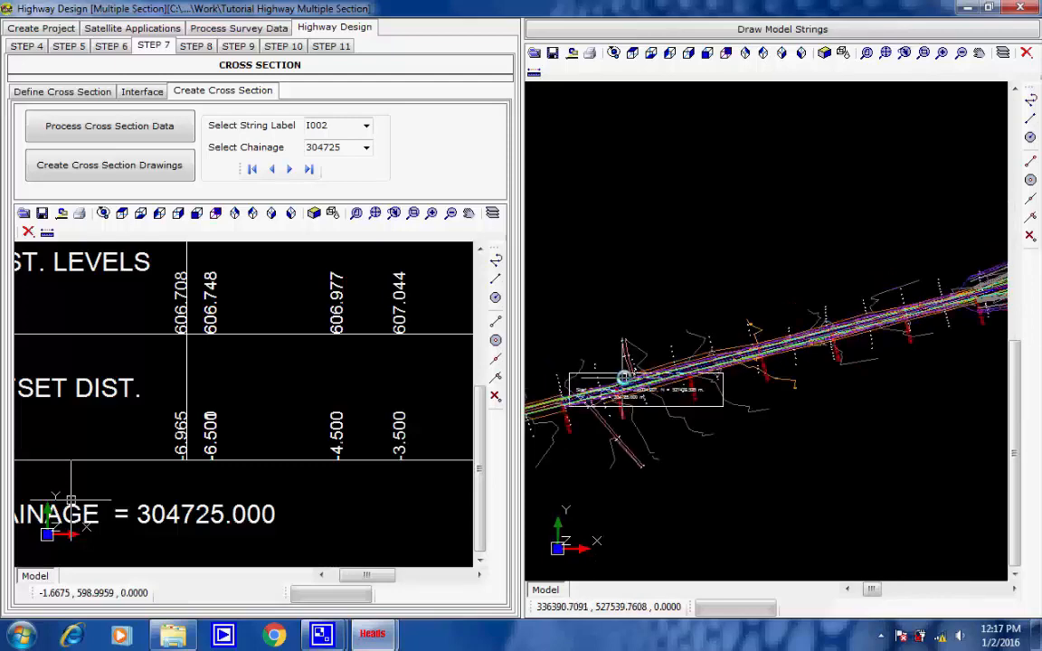
{"action": "scroll", "coordinate": [624, 378], "scroll_direction": "up", "scroll_amount": 2}
{"action": "scroll", "coordinate": [614, 395], "scroll_direction": "up", "scroll_amount": 3}
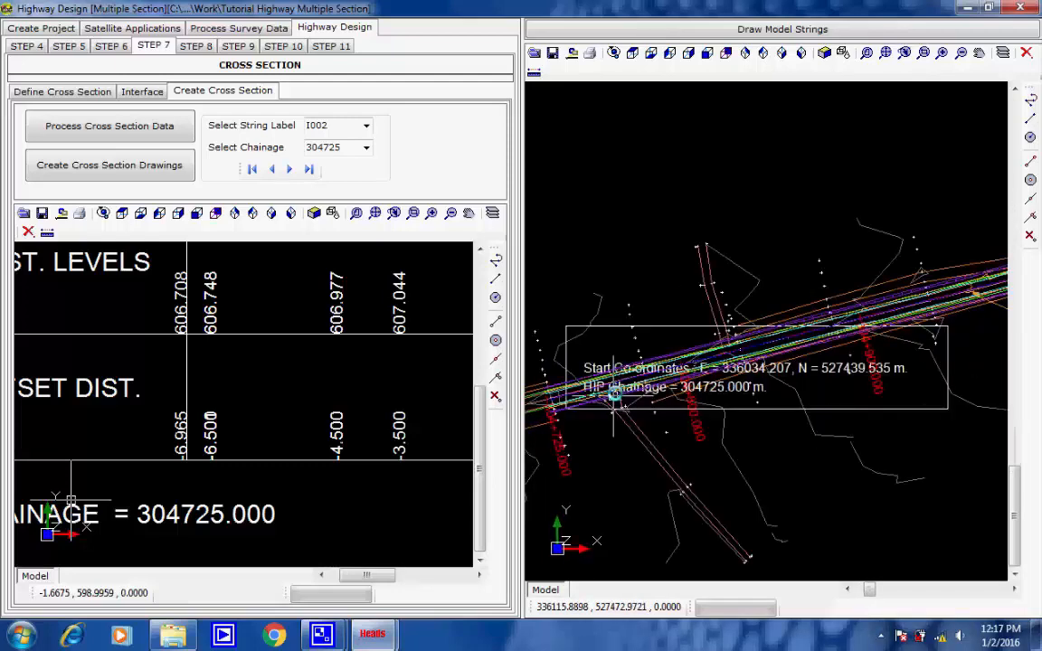
{"action": "scroll", "coordinate": [614, 394], "scroll_direction": "up", "scroll_amount": 3}
{"action": "middle_click_drag", "start_coordinate": [684, 359], "coordinate": [797, 340]}
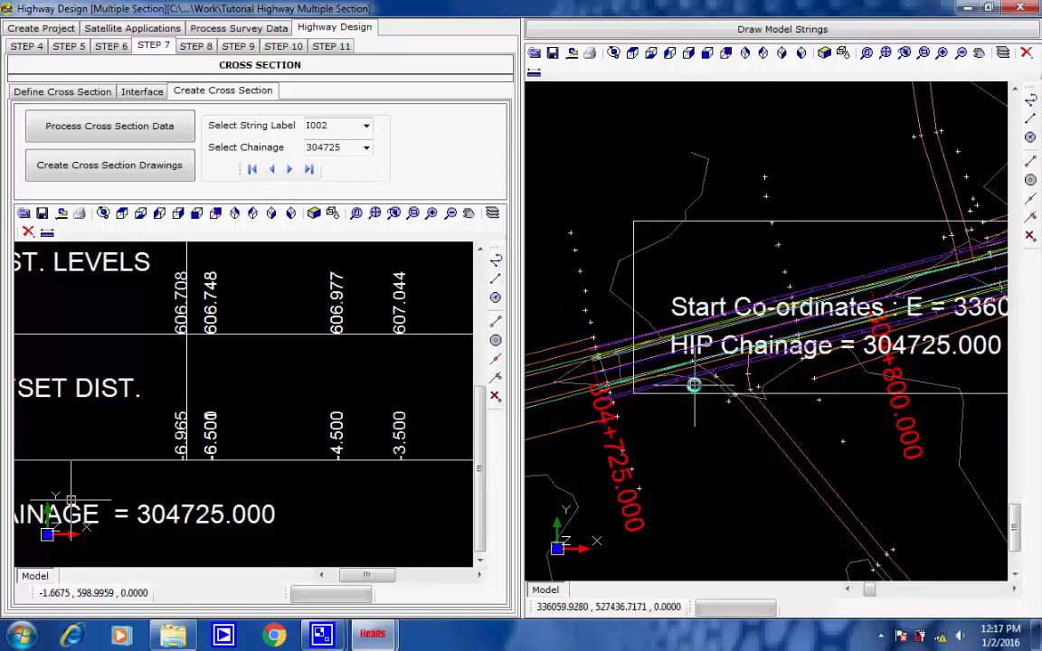
{"action": "middle_click_drag", "start_coordinate": [694, 385], "coordinate": [746, 366]}
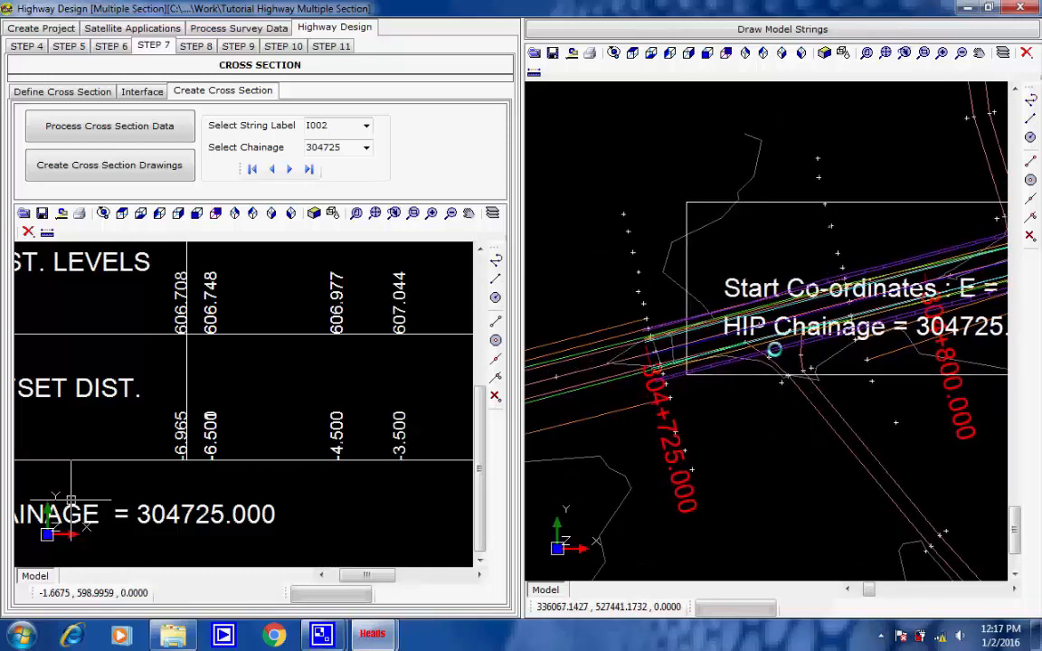
{"action": "scroll", "coordinate": [774, 349], "scroll_direction": "up", "scroll_amount": 2}
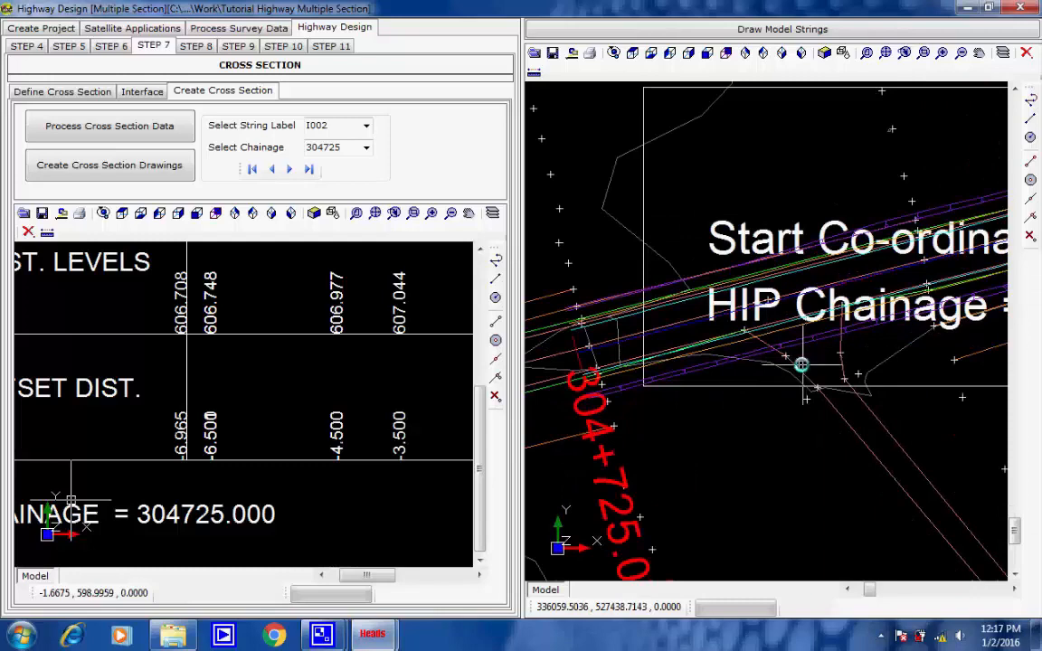
{"action": "scroll", "coordinate": [796, 356], "scroll_direction": "down", "scroll_amount": 2}
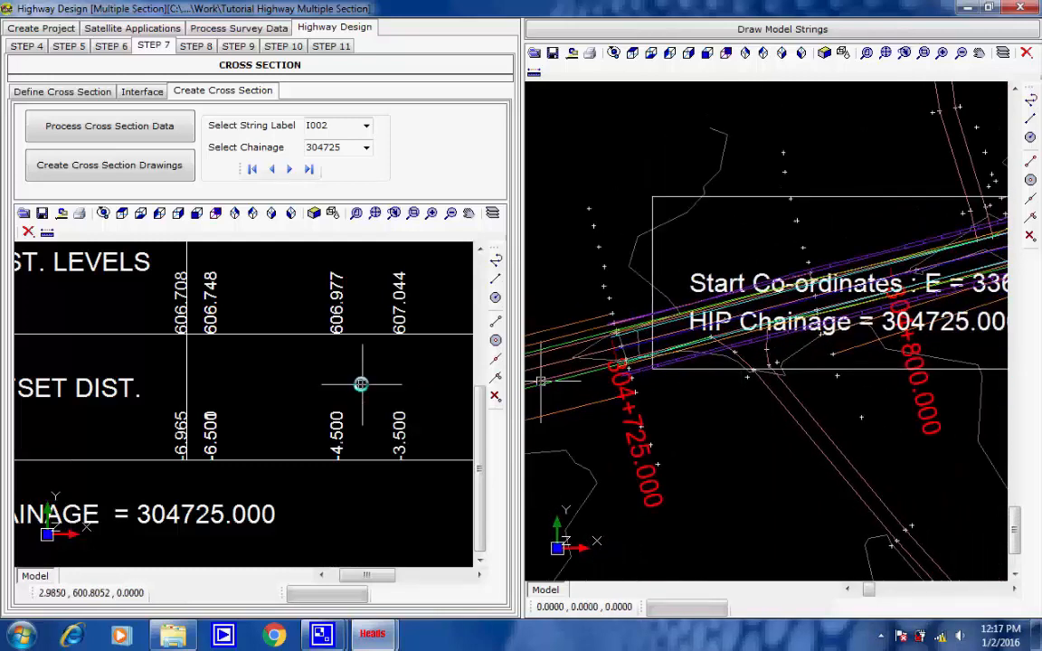
{"action": "scroll", "coordinate": [891, 332], "scroll_direction": "down", "scroll_amount": 3}
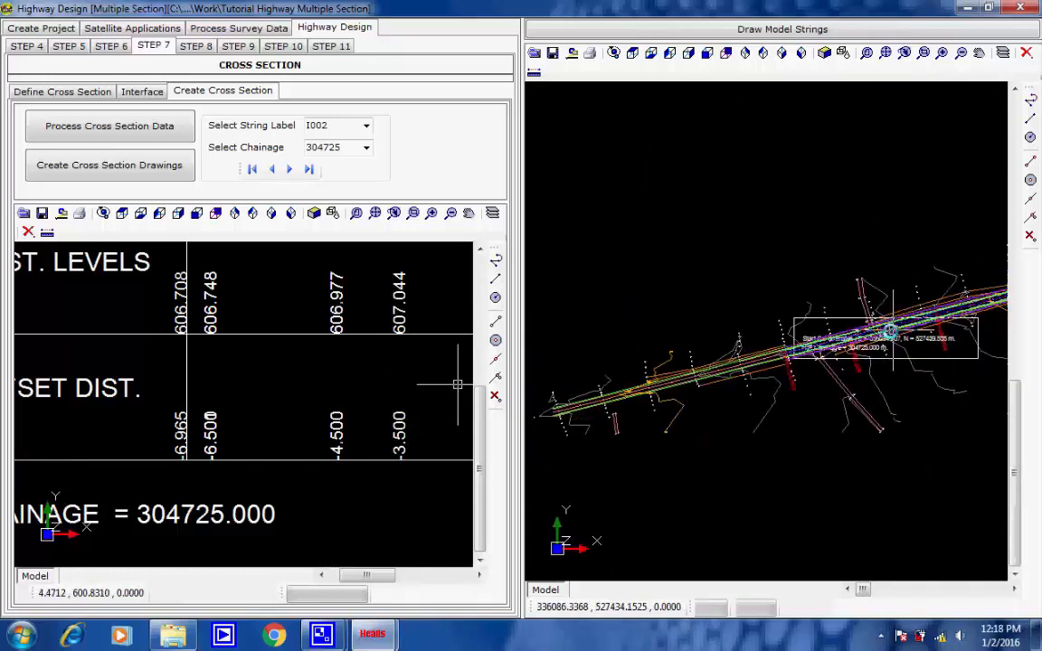
{"action": "scroll", "coordinate": [662, 426], "scroll_direction": "up", "scroll_amount": 3}
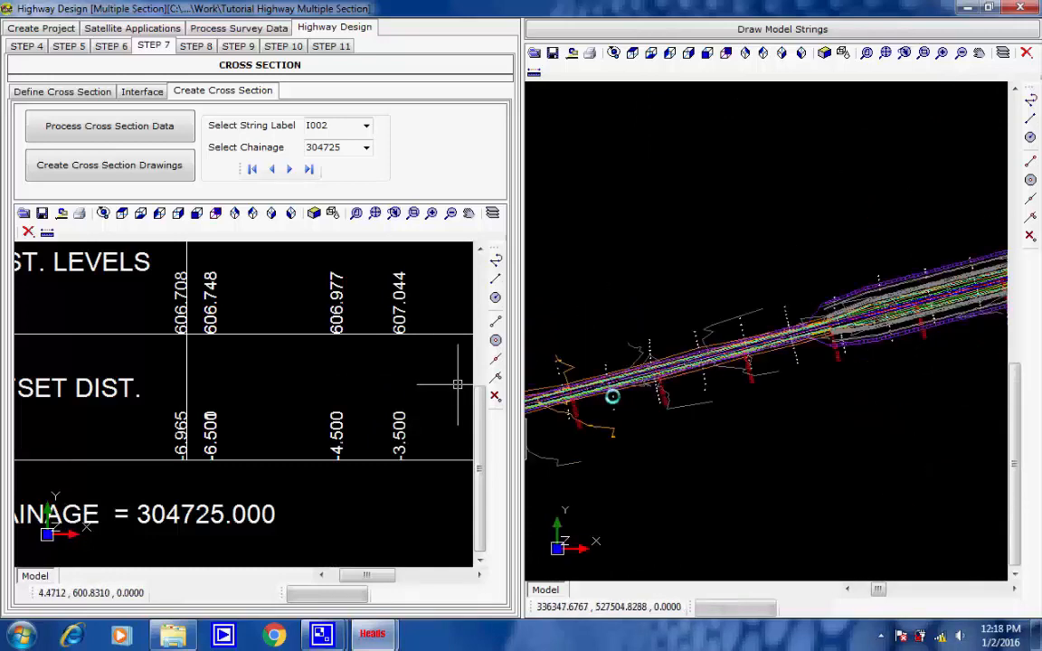
Step: Locate chainage 305+400 on the model strings and display the cross section drawing for chainage 305400
{"action": "scroll", "coordinate": [705, 383], "scroll_direction": "up", "scroll_amount": 2}
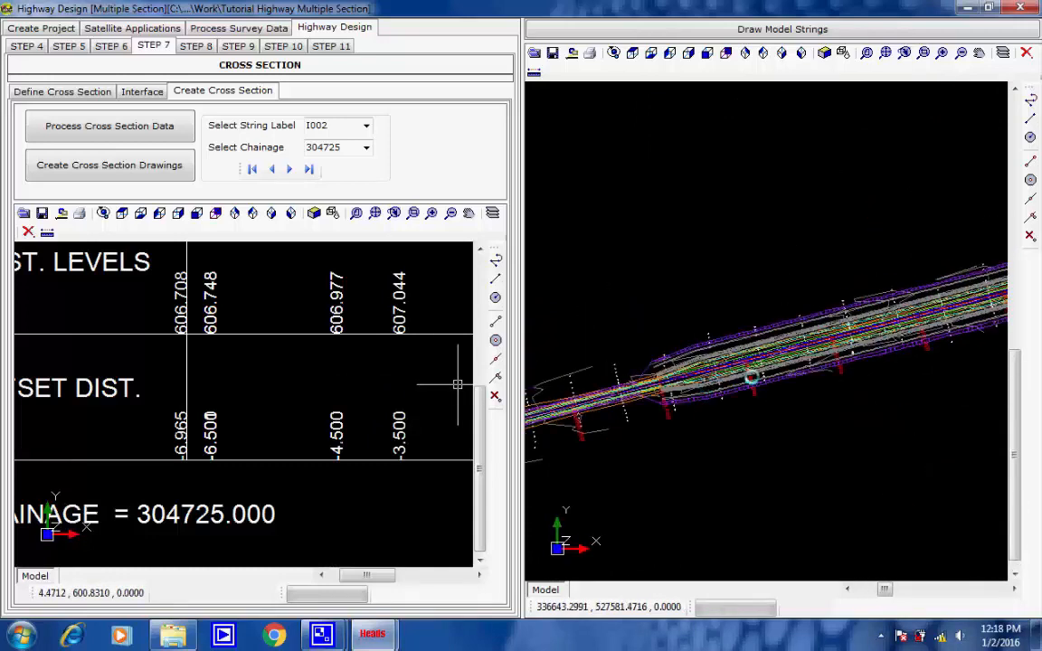
{"action": "scroll", "coordinate": [703, 360], "scroll_direction": "up", "scroll_amount": 3}
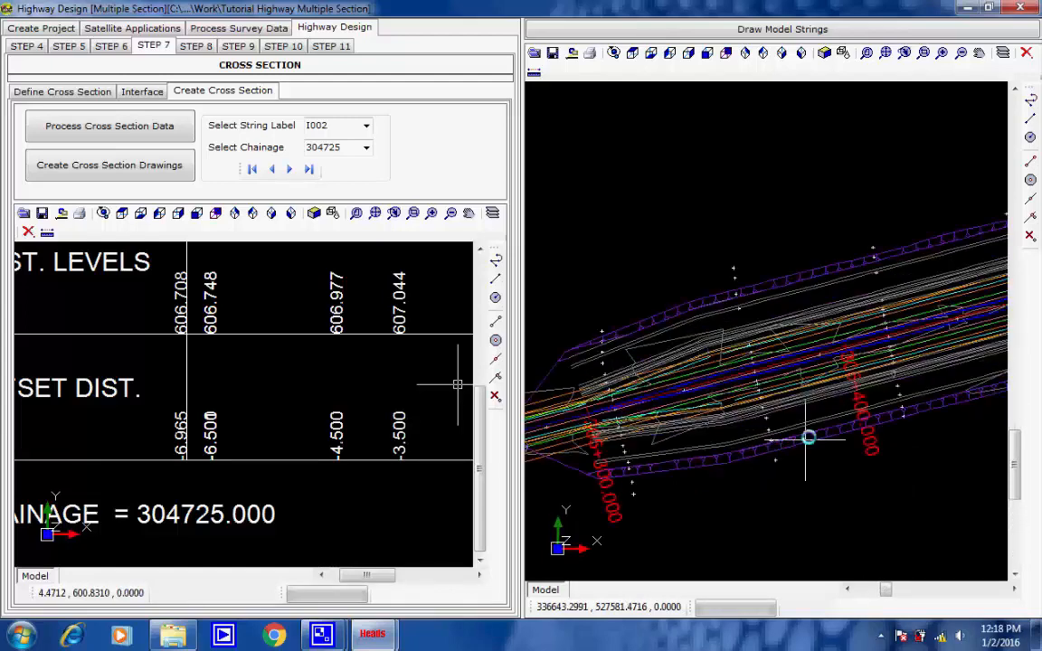
{"action": "scroll", "coordinate": [809, 435], "scroll_direction": "up", "scroll_amount": 2}
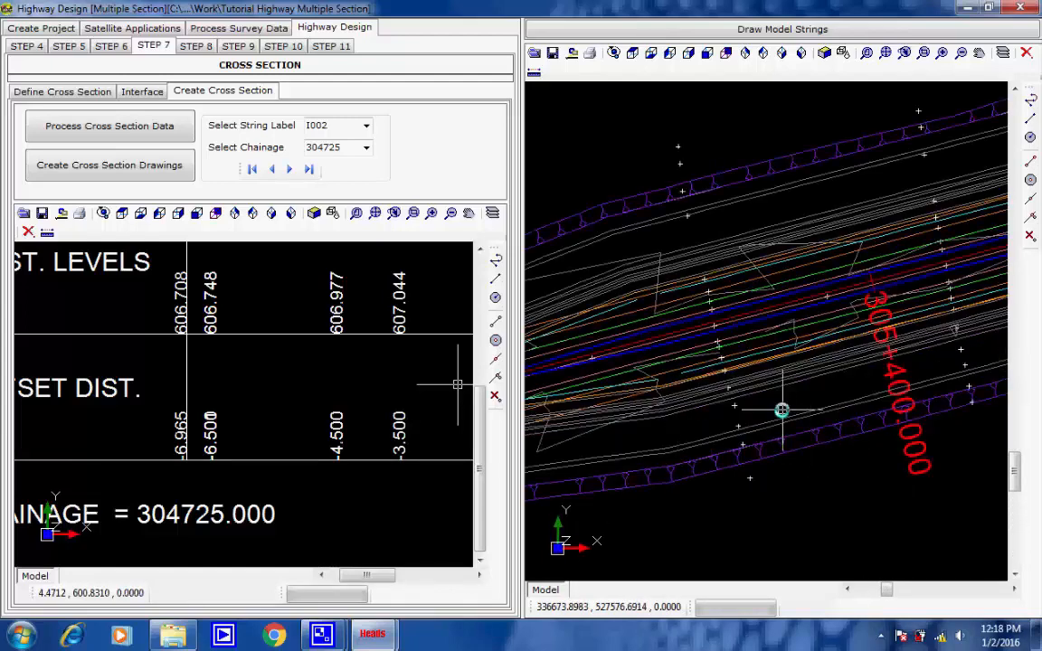
{"action": "scroll", "coordinate": [786, 400], "scroll_direction": "up", "scroll_amount": 1}
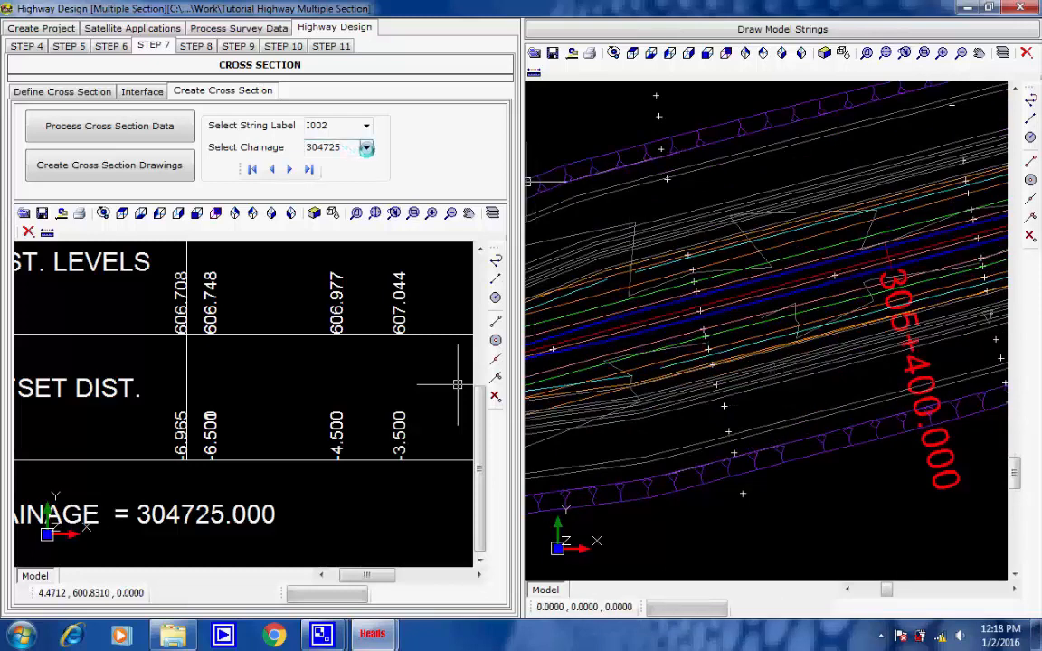
{"action": "left_click", "coordinate": [365, 147]}
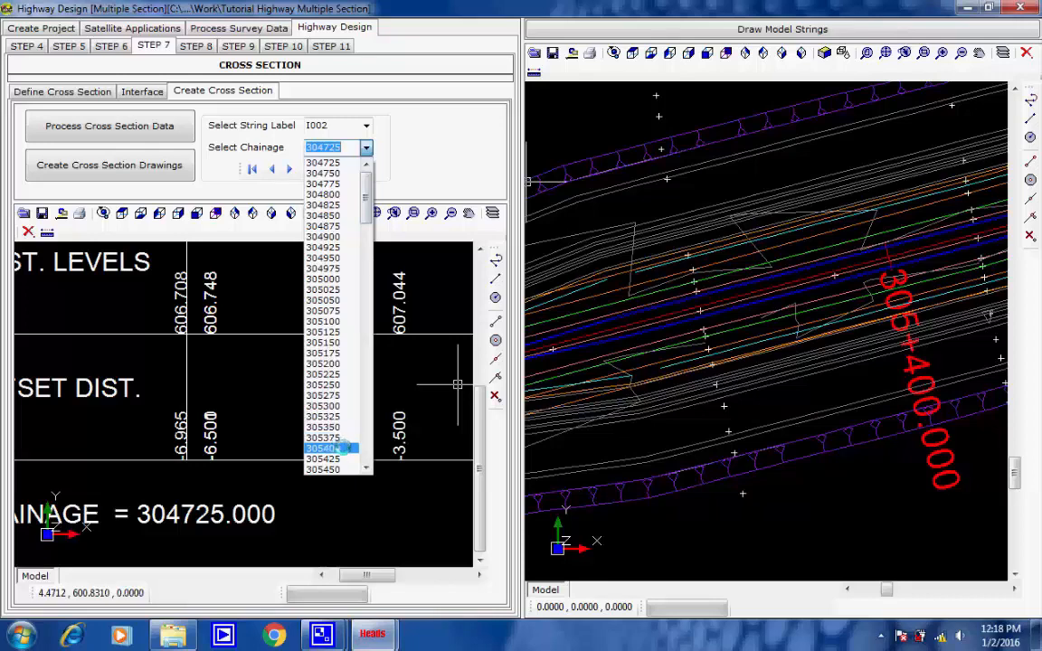
{"action": "left_click", "coordinate": [342, 449]}
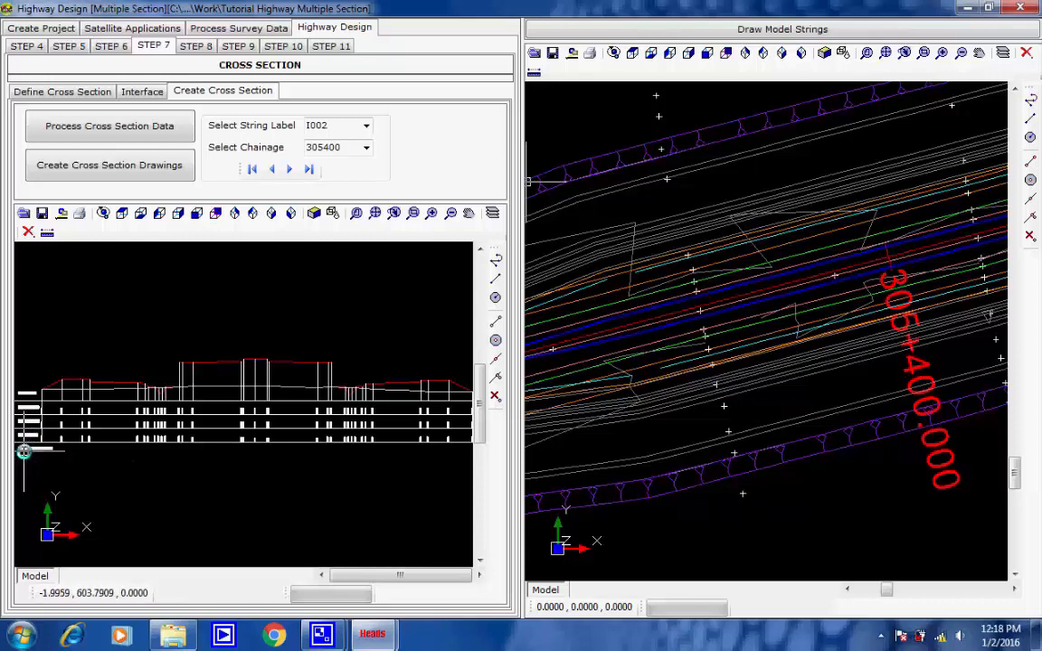
Step: Examine the chainage label, level and offset rows, and full profile of the cross section at 305400
{"action": "scroll", "coordinate": [27, 452], "scroll_direction": "up", "scroll_amount": 5}
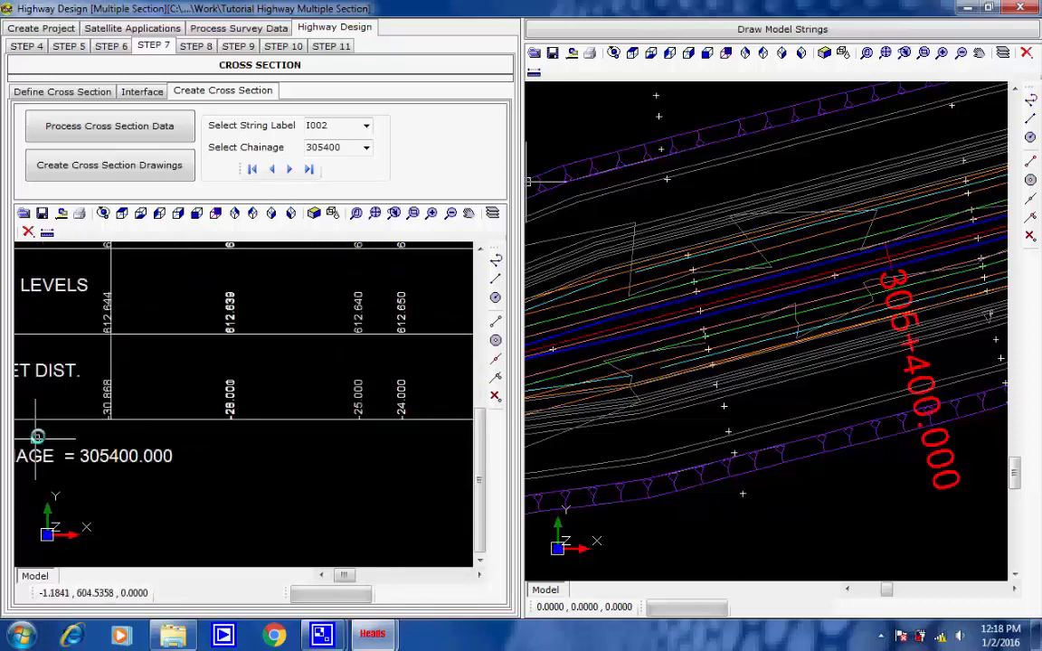
{"action": "middle_click_drag", "start_coordinate": [37, 436], "coordinate": [195, 464]}
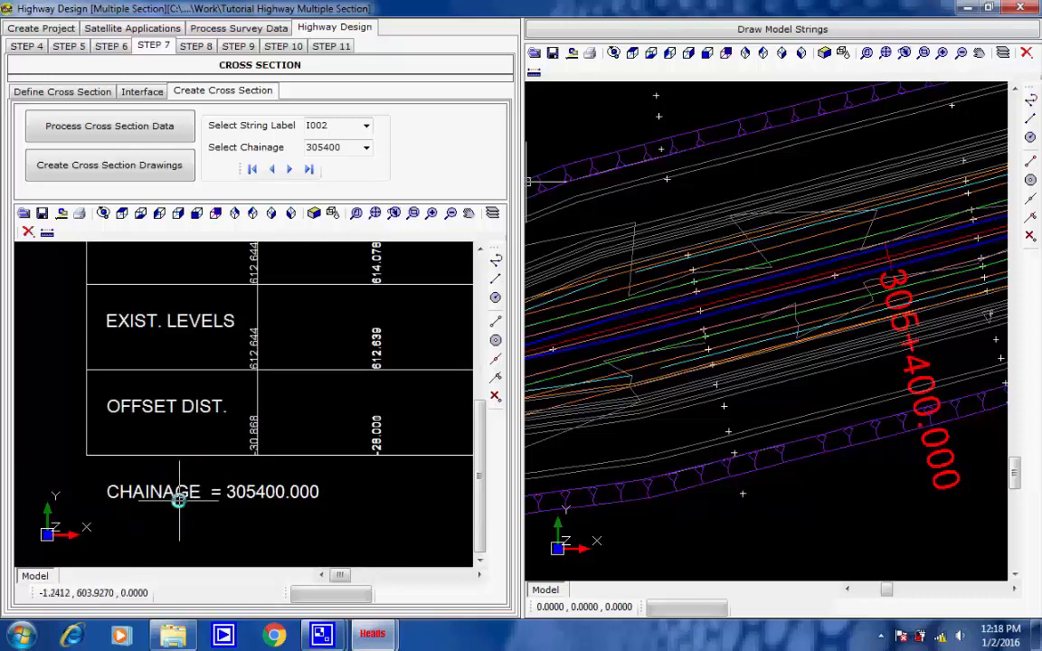
{"action": "scroll", "coordinate": [195, 436], "scroll_direction": "down", "scroll_amount": 3}
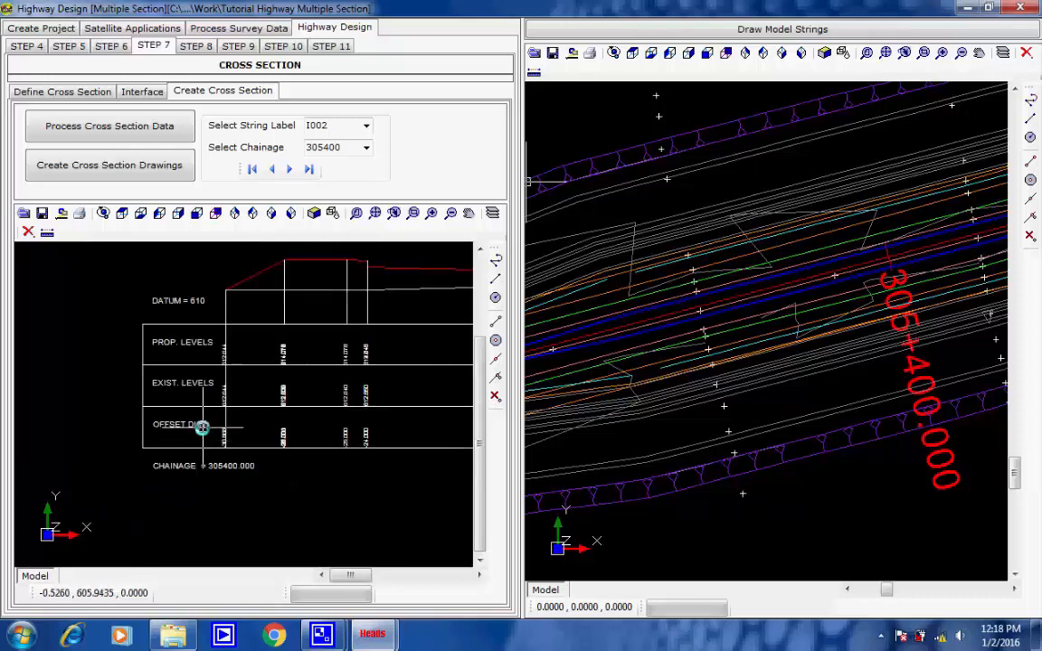
{"action": "scroll", "coordinate": [278, 392], "scroll_direction": "down", "scroll_amount": 2}
{"action": "scroll", "coordinate": [186, 405], "scroll_direction": "down", "scroll_amount": 2}
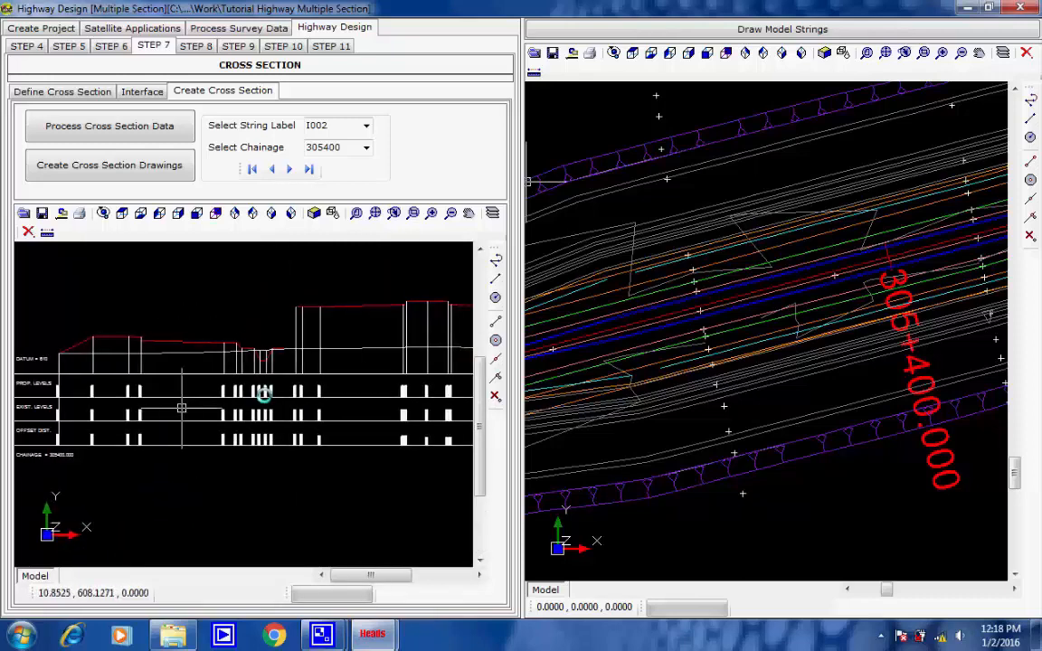
{"action": "middle_click_drag", "start_coordinate": [343, 392], "coordinate": [248, 392]}
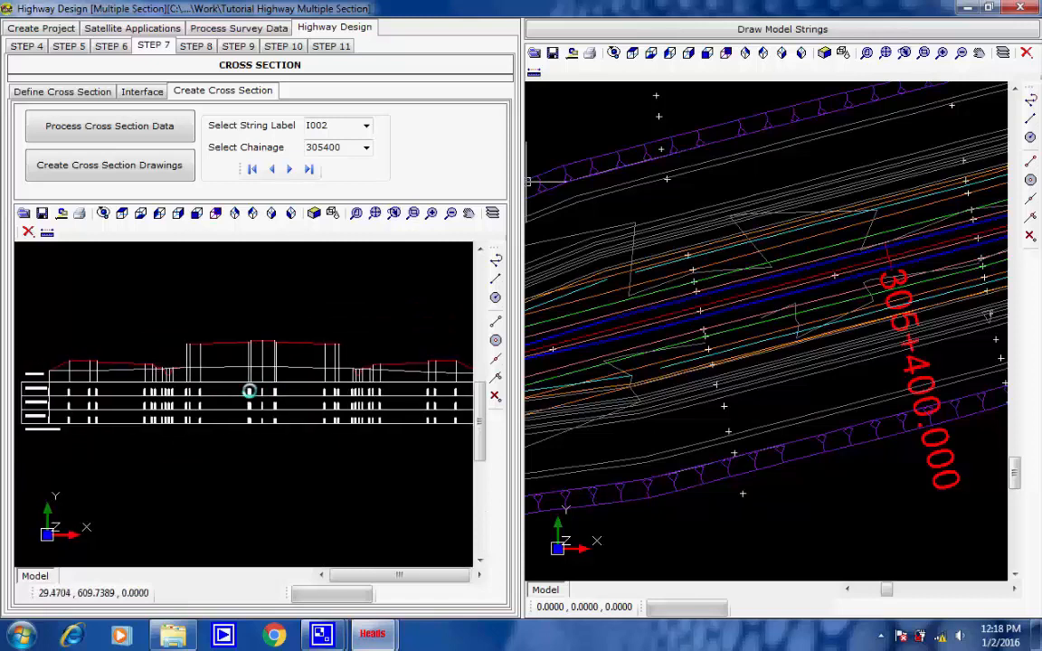
{"action": "scroll", "coordinate": [247, 392], "scroll_direction": "down", "scroll_amount": 1}
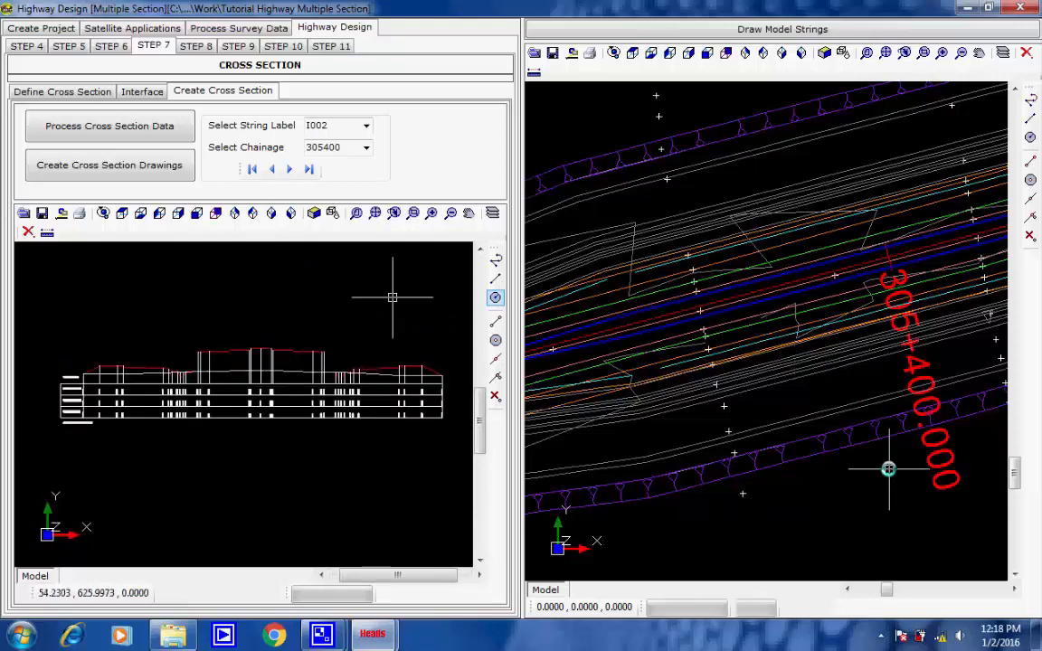
Step: Locate chainage 306+000 on the model strings and display the cross section drawing for chainage 306000
{"action": "scroll", "coordinate": [871, 396], "scroll_direction": "down", "scroll_amount": 5}
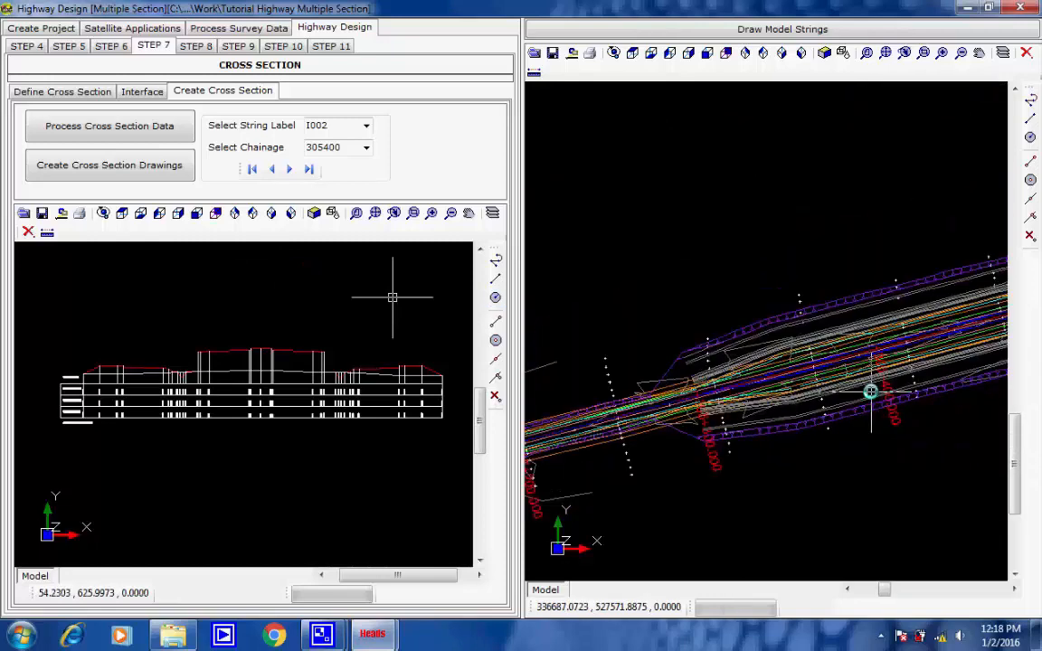
{"action": "scroll", "coordinate": [675, 453], "scroll_direction": "up", "scroll_amount": 3}
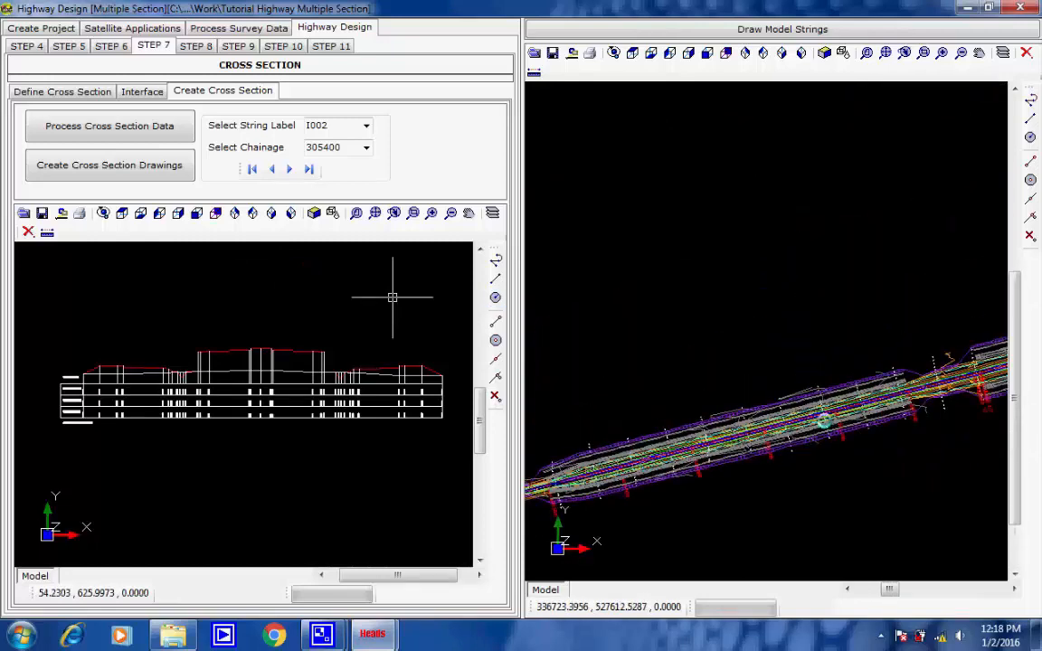
{"action": "mouse_move", "coordinate": [920, 379]}
{"action": "middle_click_drag", "start_coordinate": [922, 380], "coordinate": [728, 437]}
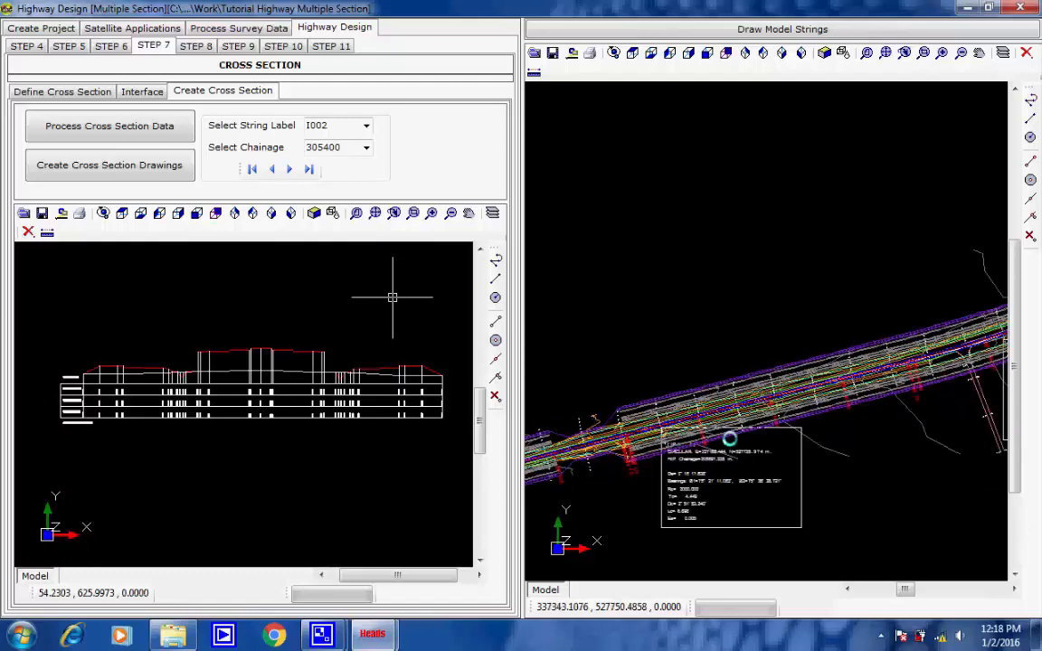
{"action": "scroll", "coordinate": [737, 427], "scroll_direction": "up", "scroll_amount": 2}
{"action": "scroll", "coordinate": [738, 428], "scroll_direction": "up", "scroll_amount": 4}
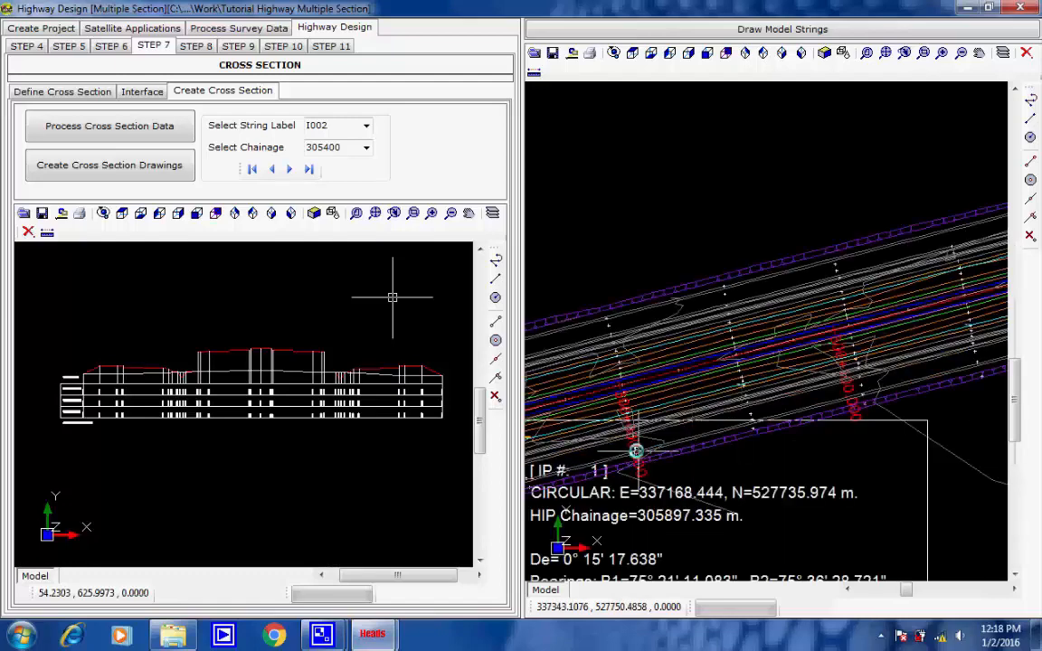
{"action": "middle_click_drag", "start_coordinate": [671, 417], "coordinate": [708, 405]}
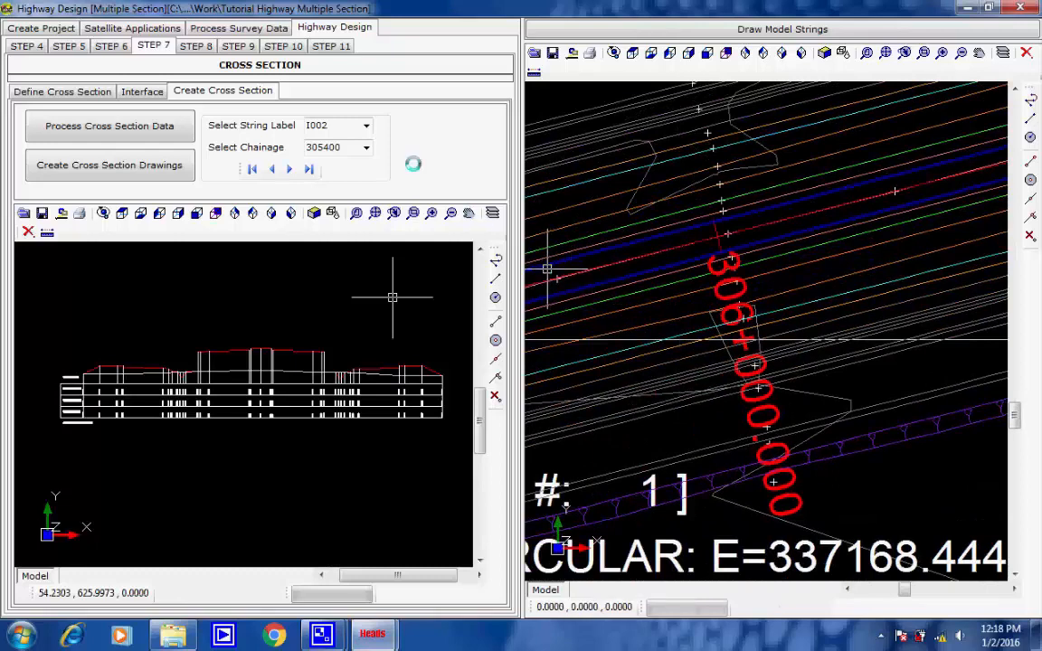
{"action": "left_click", "coordinate": [365, 146]}
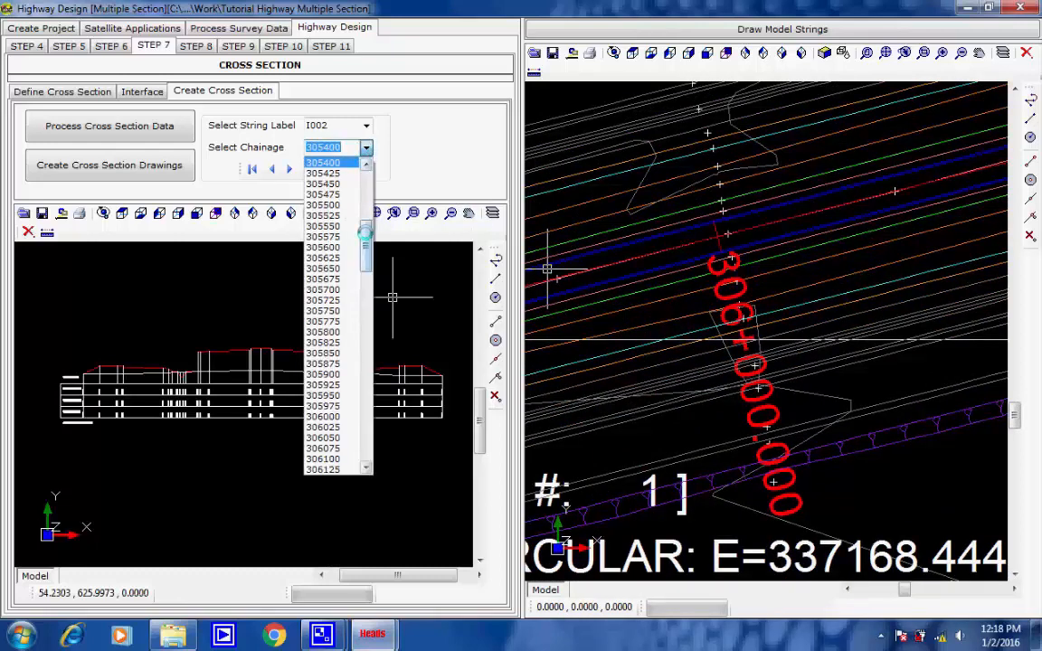
{"action": "left_click", "coordinate": [335, 416]}
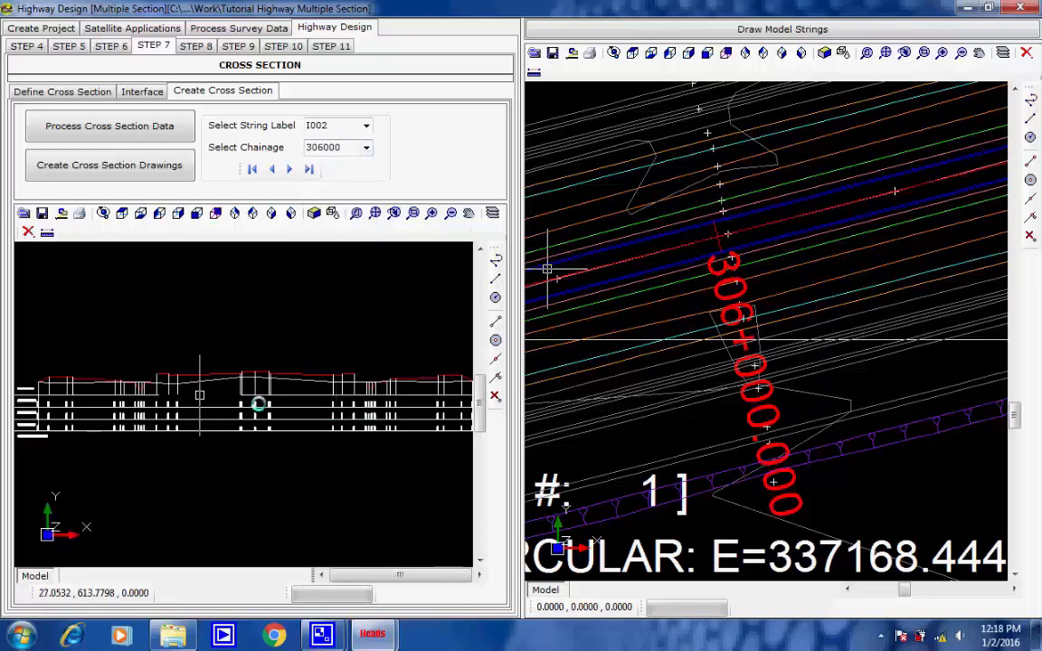
Step: Examine the cross section at 306000, from its chainage label and offset rows to the full profile width
{"action": "scroll", "coordinate": [33, 432], "scroll_direction": "up", "scroll_amount": 1}
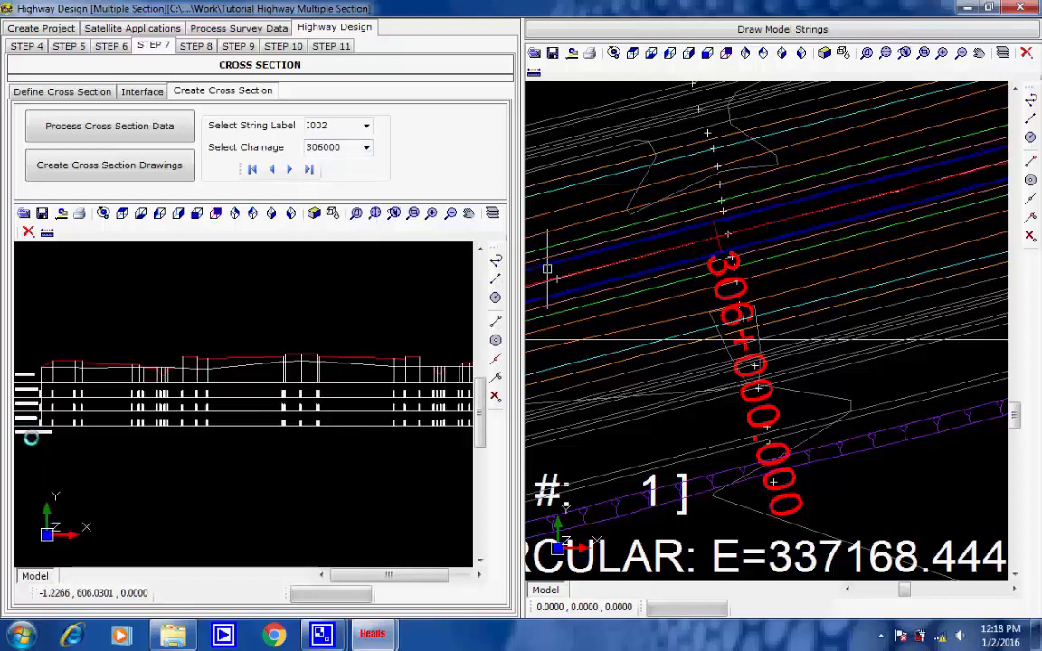
{"action": "scroll", "coordinate": [34, 425], "scroll_direction": "up", "scroll_amount": 5}
{"action": "middle_click_drag", "start_coordinate": [38, 399], "coordinate": [202, 449]}
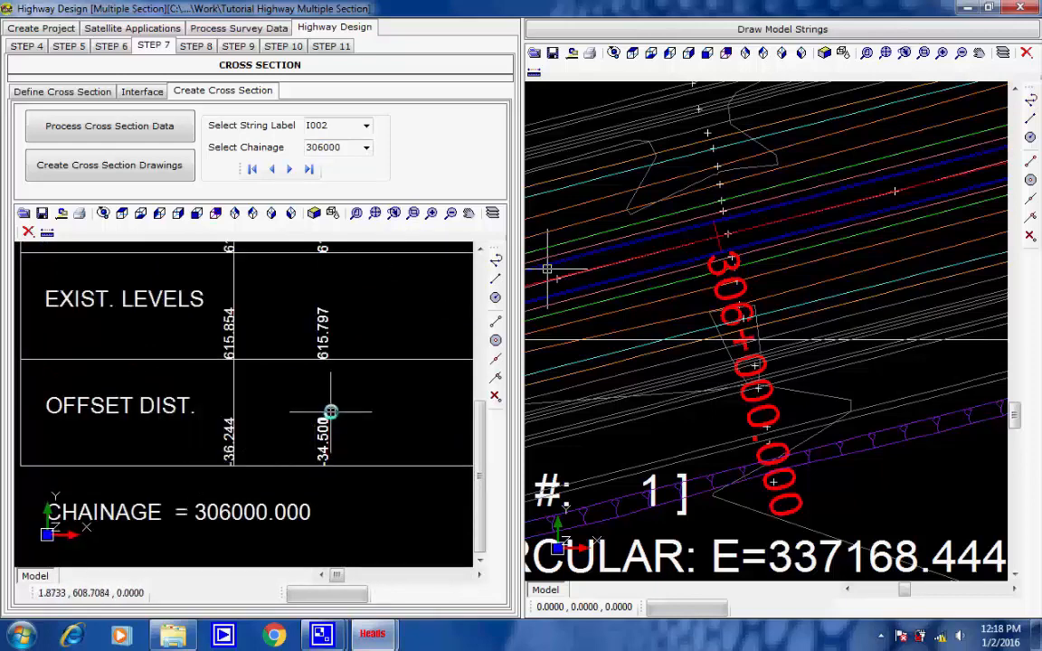
{"action": "scroll", "coordinate": [323, 399], "scroll_direction": "down", "scroll_amount": 5}
{"action": "scroll", "coordinate": [324, 399], "scroll_direction": "down", "scroll_amount": 4}
{"action": "middle_click_drag", "start_coordinate": [374, 388], "coordinate": [142, 388]}
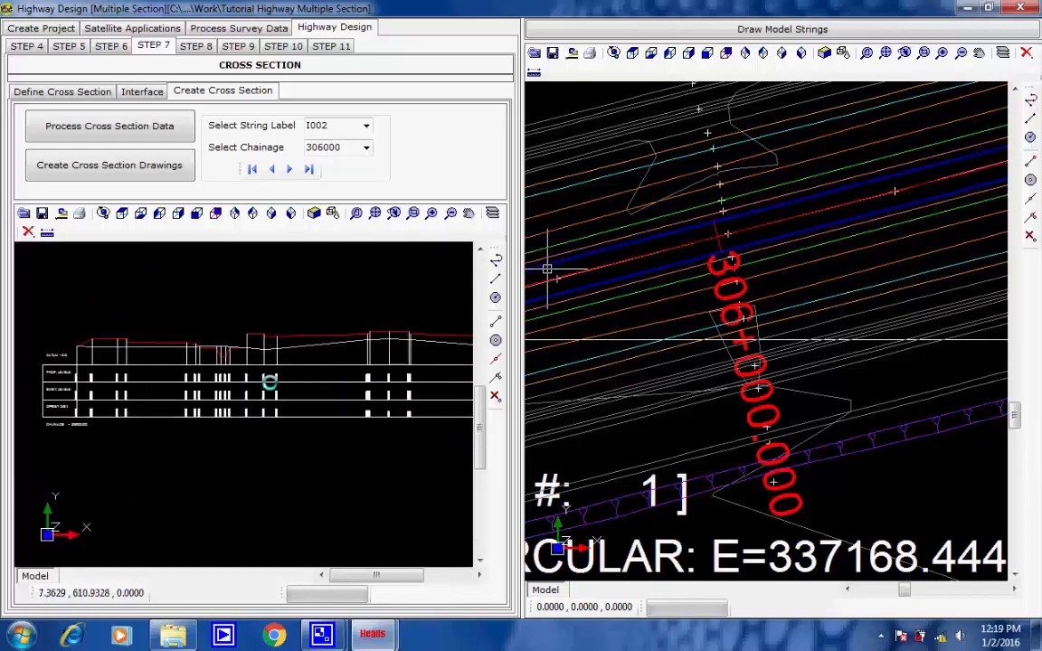
{"action": "scroll", "coordinate": [269, 384], "scroll_direction": "down", "scroll_amount": 2}
{"action": "middle_click_drag", "start_coordinate": [333, 383], "coordinate": [235, 386]}
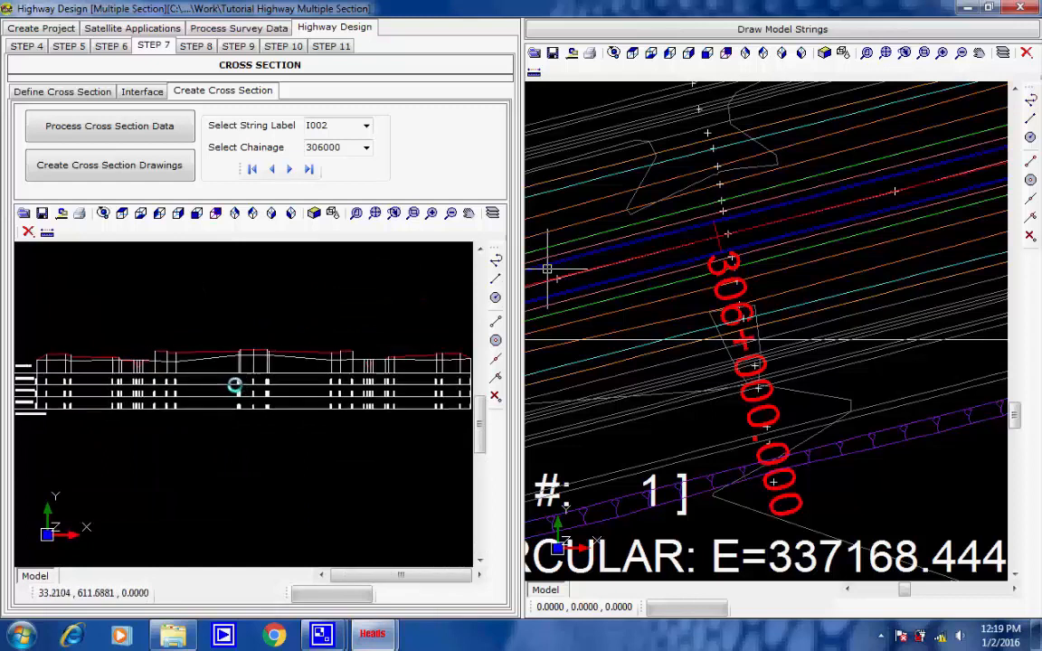
{"action": "scroll", "coordinate": [235, 386], "scroll_direction": "down", "scroll_amount": 1}
{"action": "scroll", "coordinate": [234, 385], "scroll_direction": "up", "scroll_amount": 1}
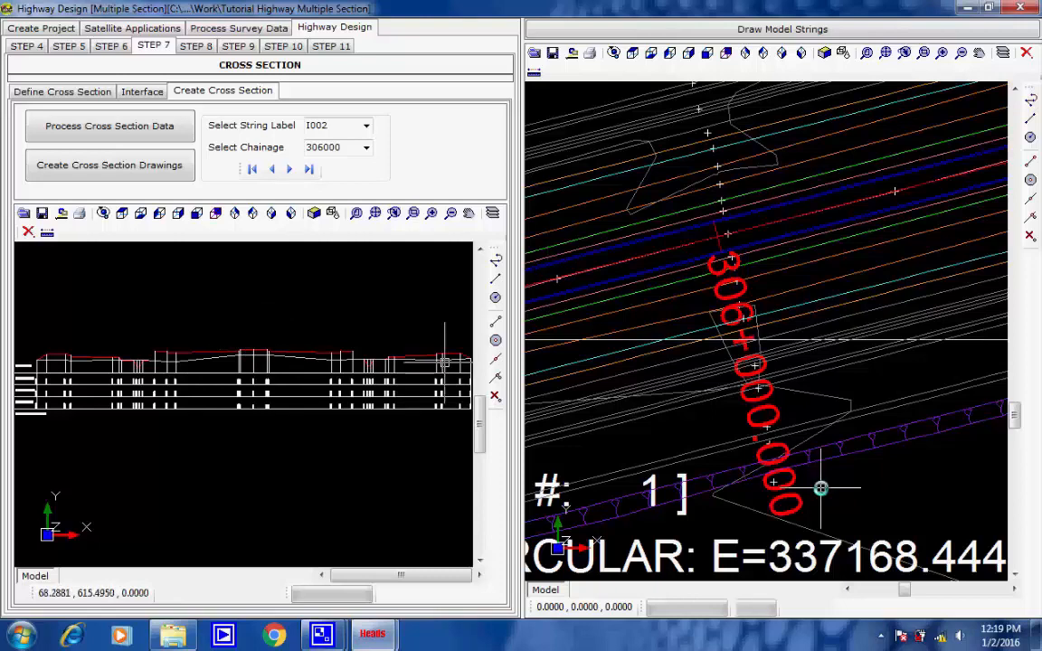
Step: Locate chainage 306+900 on the model strings and display the cross section drawing for chainage 306900
{"action": "scroll", "coordinate": [817, 479], "scroll_direction": "down", "scroll_amount": 4}
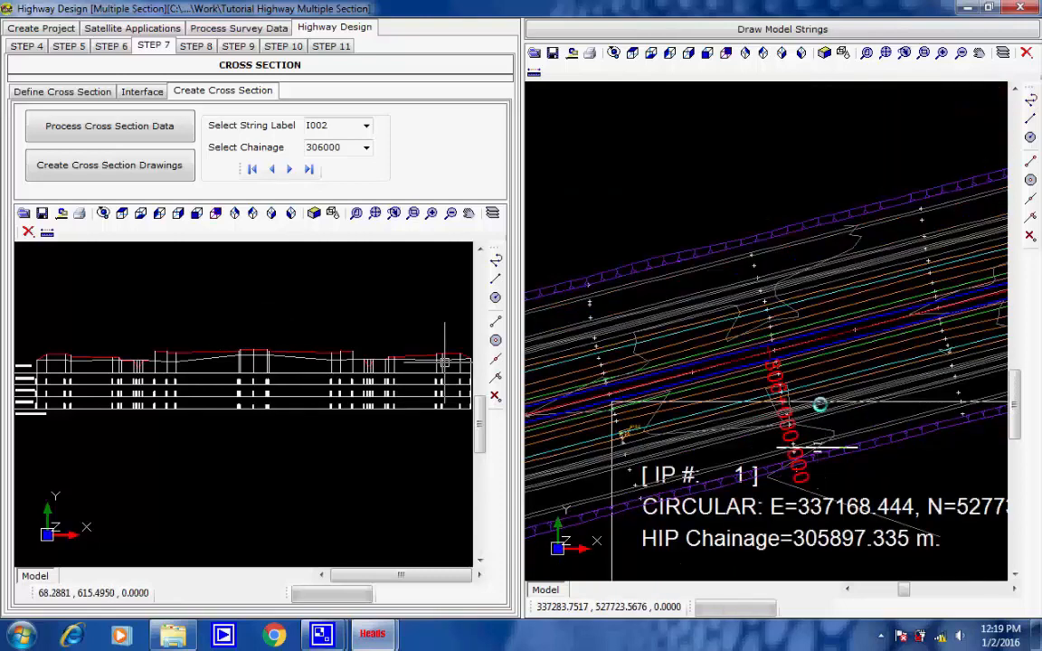
{"action": "scroll", "coordinate": [843, 389], "scroll_direction": "down", "scroll_amount": 4}
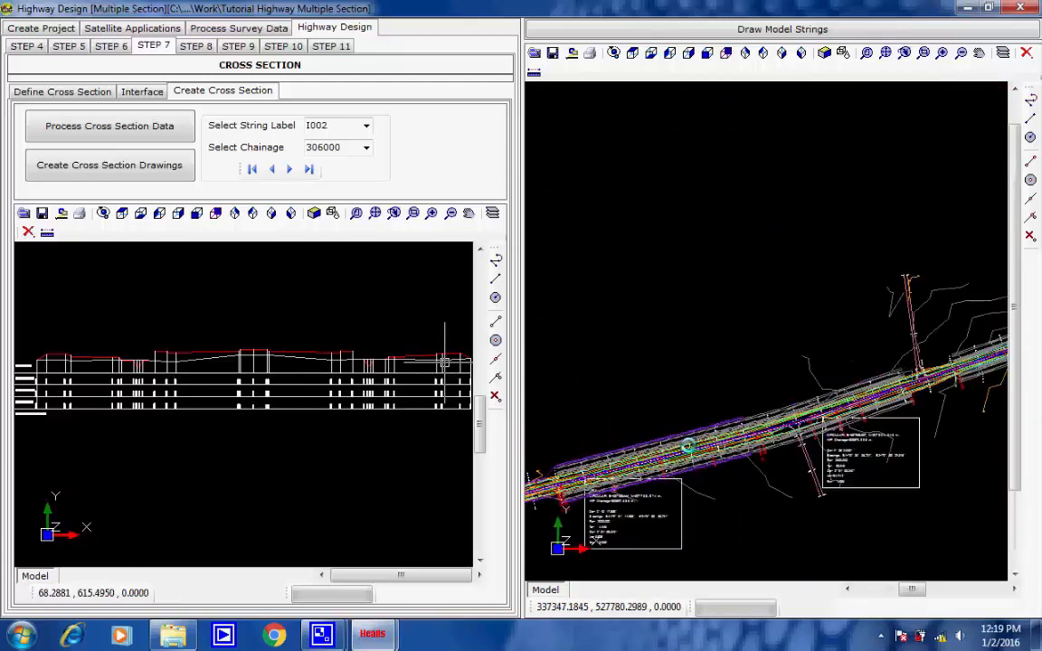
{"action": "scroll", "coordinate": [604, 442], "scroll_direction": "up", "scroll_amount": 4}
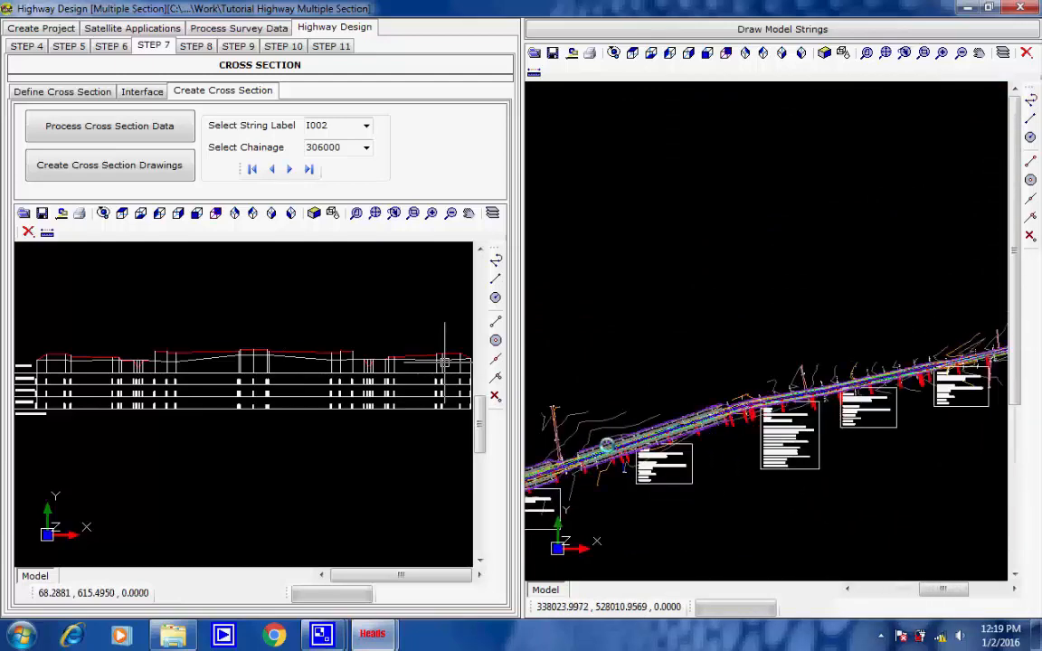
{"action": "scroll", "coordinate": [609, 445], "scroll_direction": "up", "scroll_amount": 3}
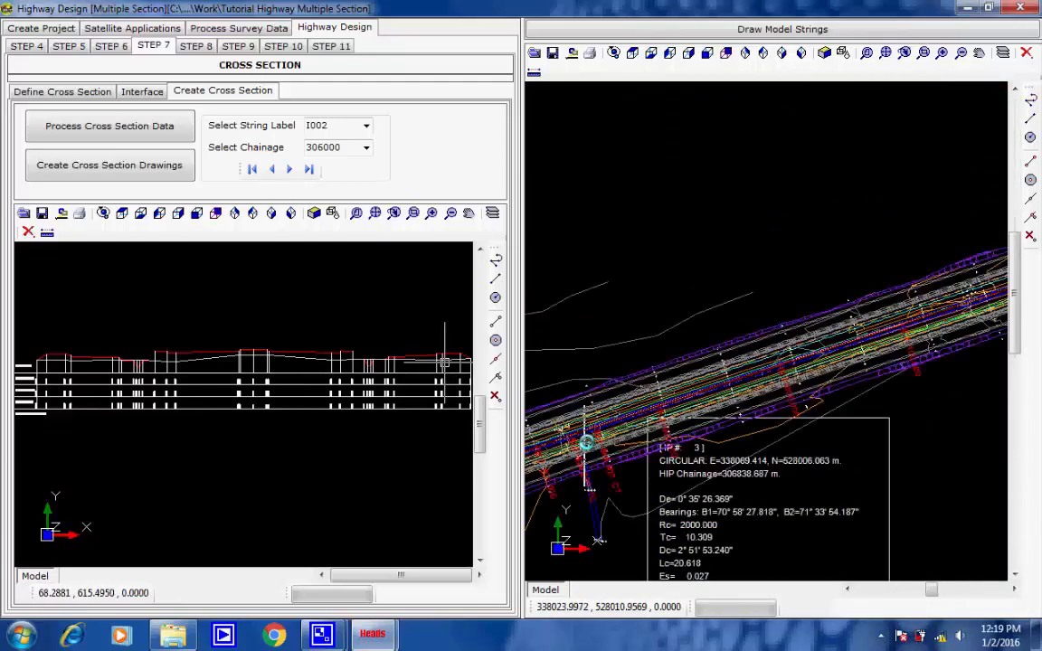
{"action": "middle_click_drag", "start_coordinate": [630, 395], "coordinate": [642, 338]}
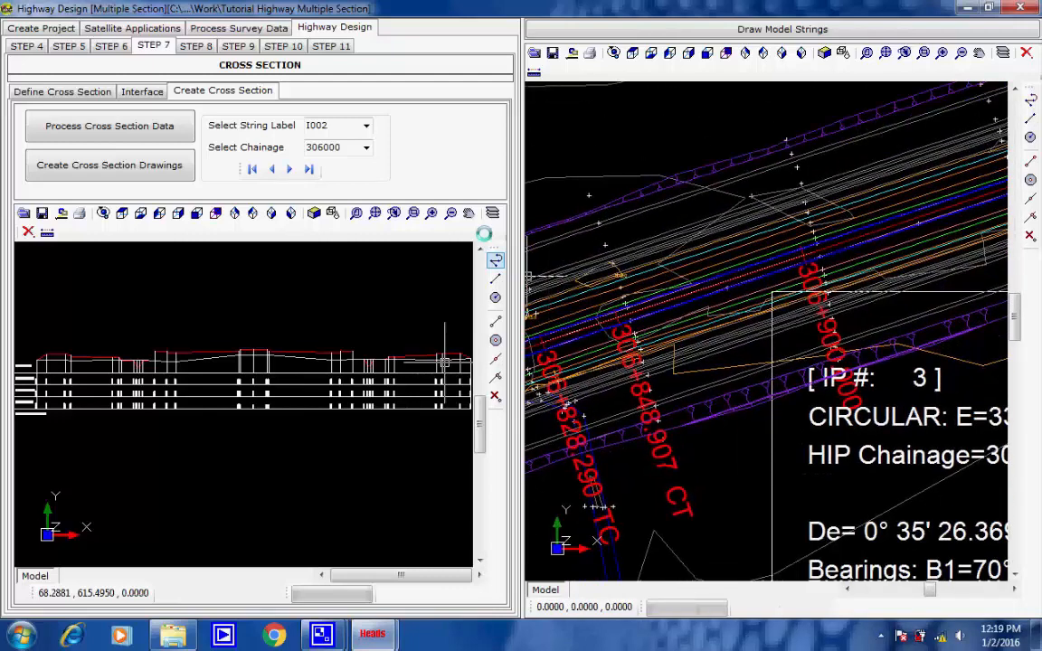
{"action": "left_click", "coordinate": [364, 147]}
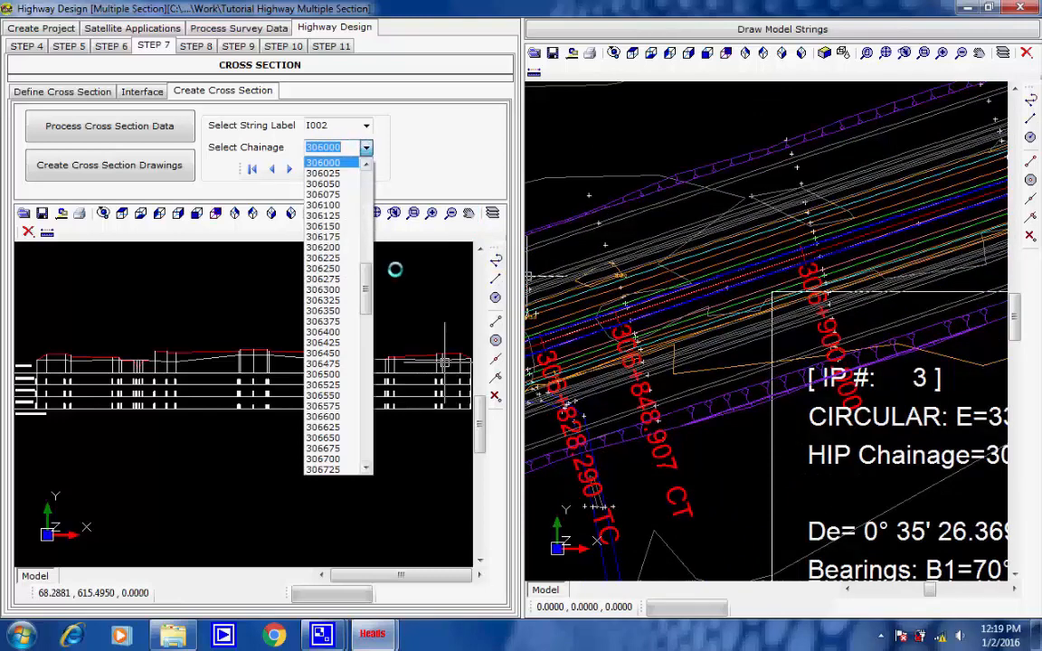
{"action": "left_click_drag", "start_coordinate": [362, 282], "coordinate": [366, 312]}
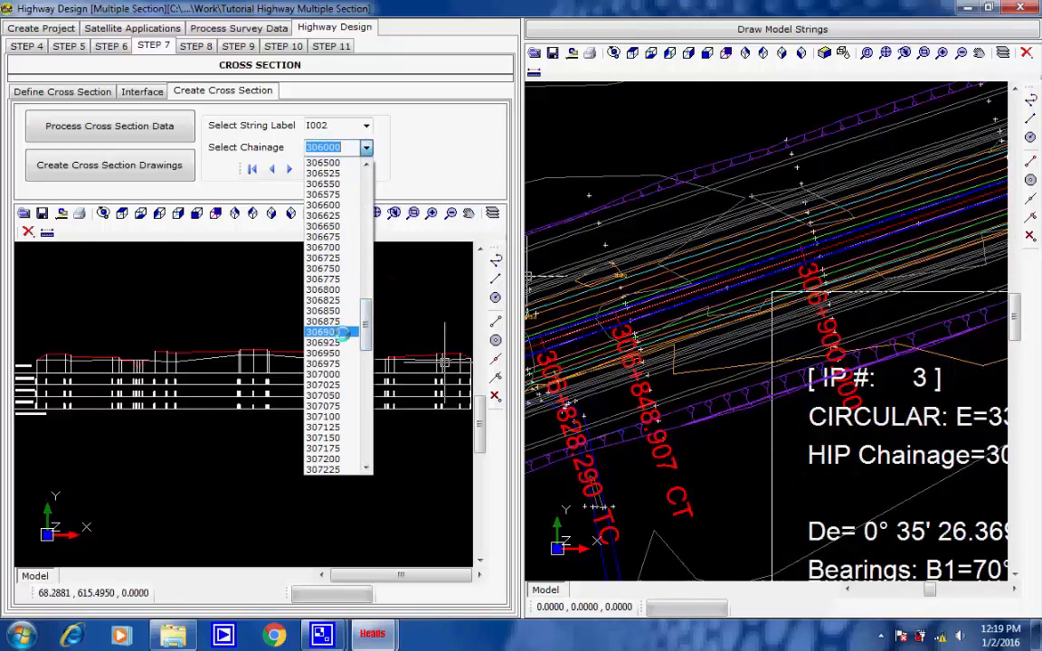
{"action": "left_click", "coordinate": [333, 332]}
Step: Examine the cross section at 306900, from its chainage label and level and offset rows to the full profile width
{"action": "middle_click_drag", "start_coordinate": [80, 464], "coordinate": [187, 430]}
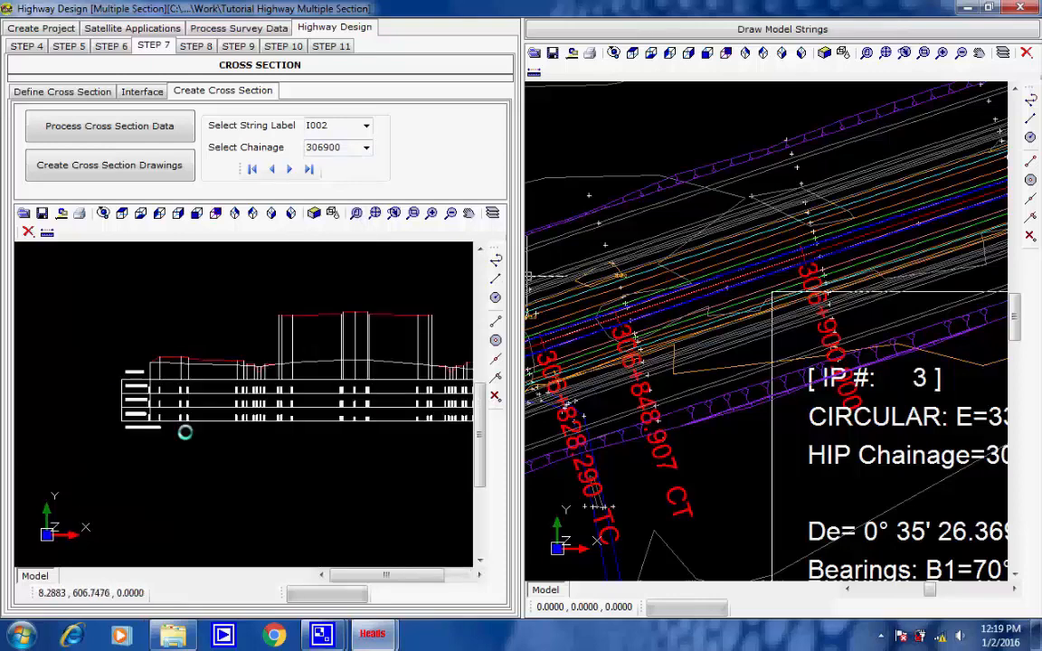
{"action": "scroll", "coordinate": [174, 437], "scroll_direction": "up", "scroll_amount": 3}
{"action": "scroll", "coordinate": [102, 427], "scroll_direction": "up", "scroll_amount": 3}
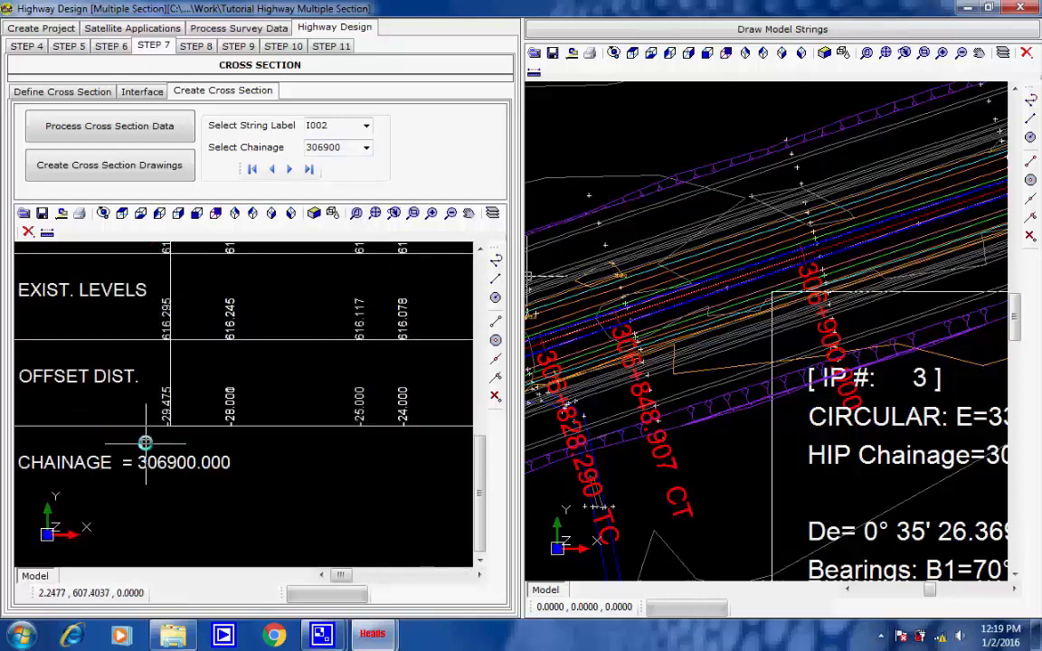
{"action": "scroll", "coordinate": [144, 440], "scroll_direction": "up", "scroll_amount": 2}
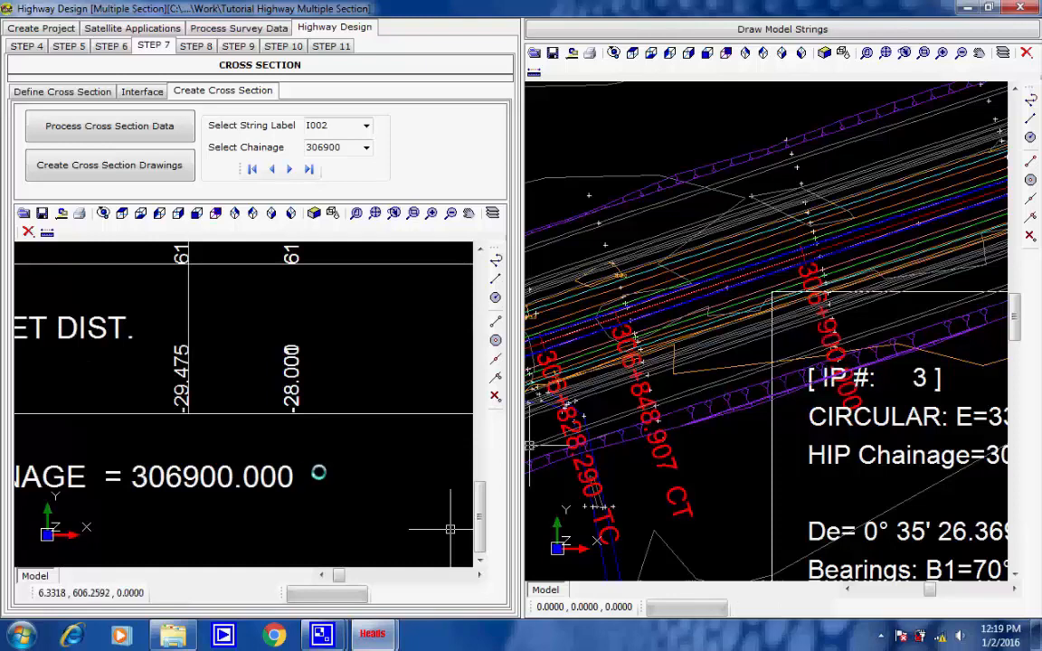
{"action": "scroll", "coordinate": [342, 456], "scroll_direction": "down", "scroll_amount": 6}
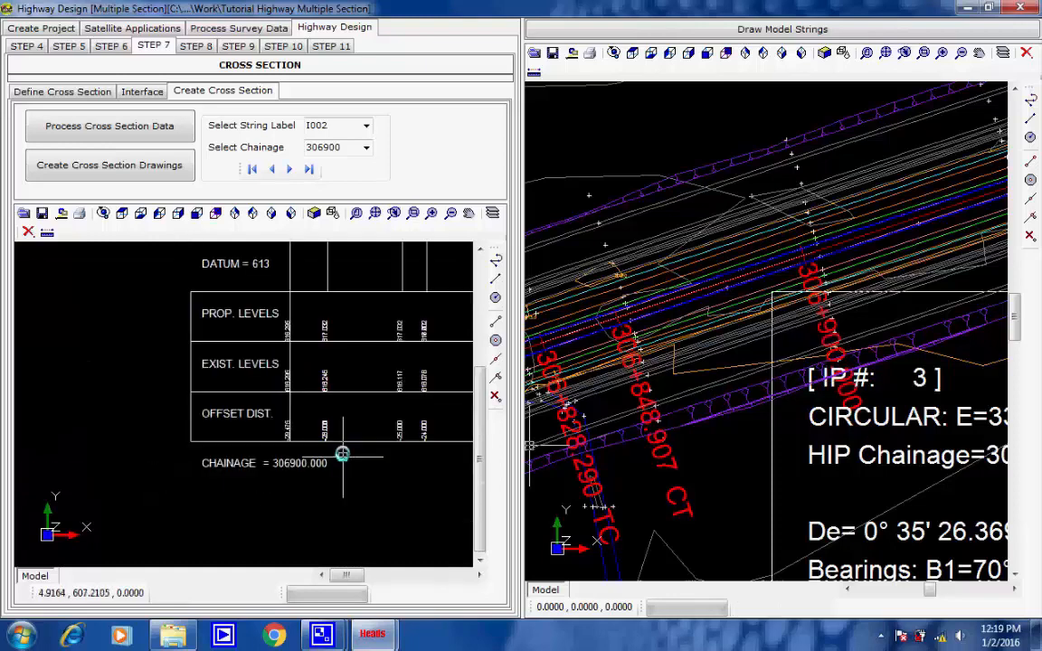
{"action": "scroll", "coordinate": [358, 428], "scroll_direction": "down", "scroll_amount": 3}
{"action": "middle_click_drag", "start_coordinate": [376, 428], "coordinate": [152, 425]}
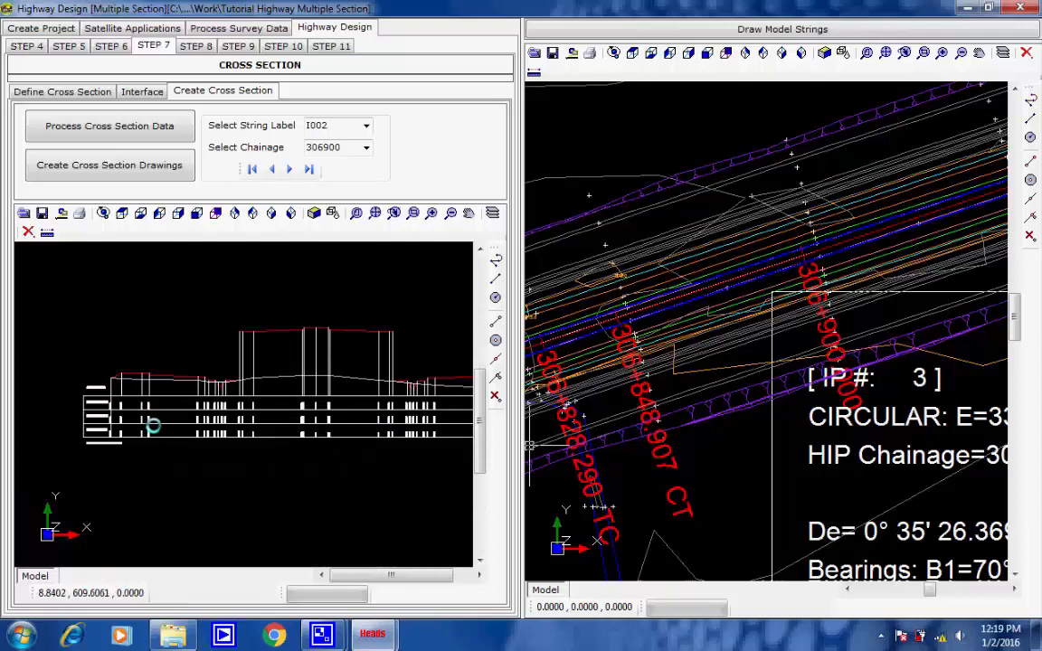
{"action": "middle_click_drag", "start_coordinate": [297, 409], "coordinate": [238, 411]}
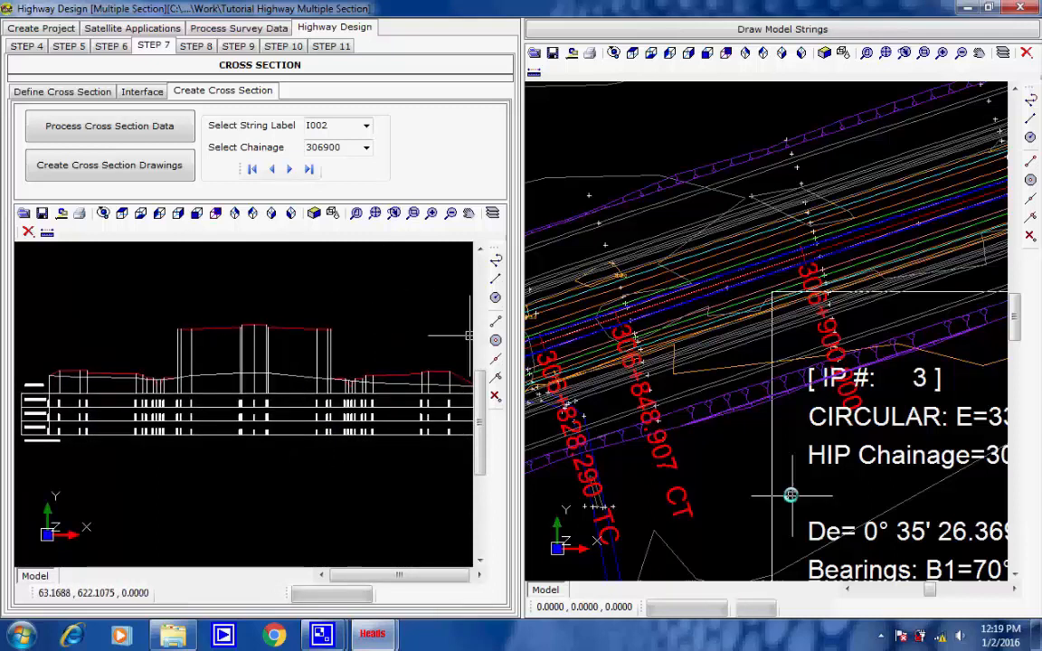
Step: Show the full extent of the highway alignment in the model strings drawing
{"action": "scroll", "coordinate": [743, 458], "scroll_direction": "down", "scroll_amount": 1}
{"action": "scroll", "coordinate": [740, 450], "scroll_direction": "down", "scroll_amount": 2}
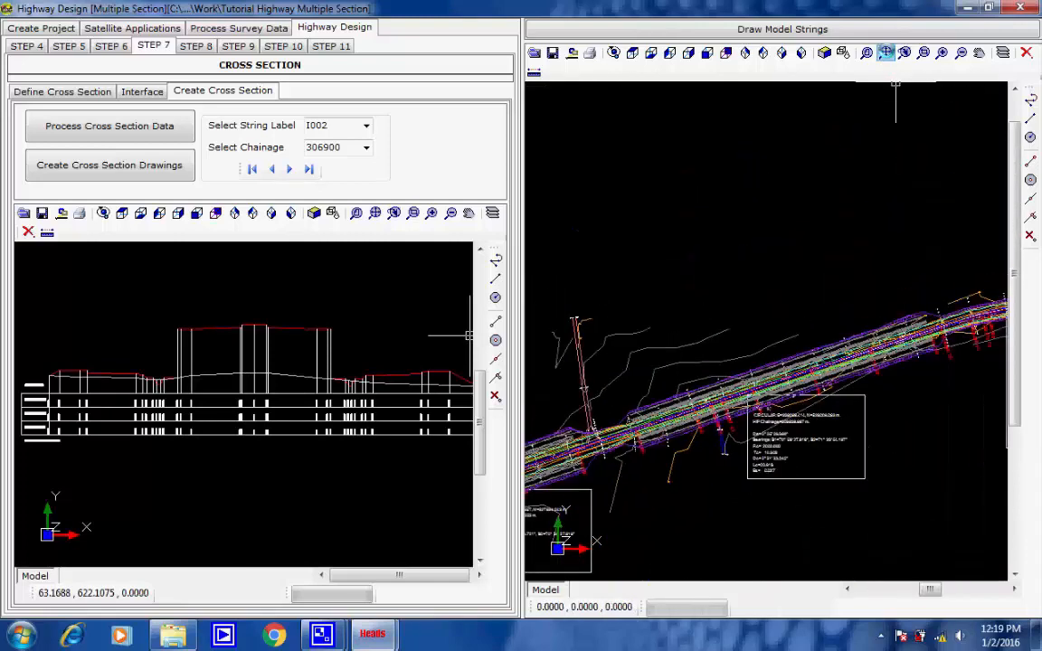
{"action": "left_click", "coordinate": [887, 53]}
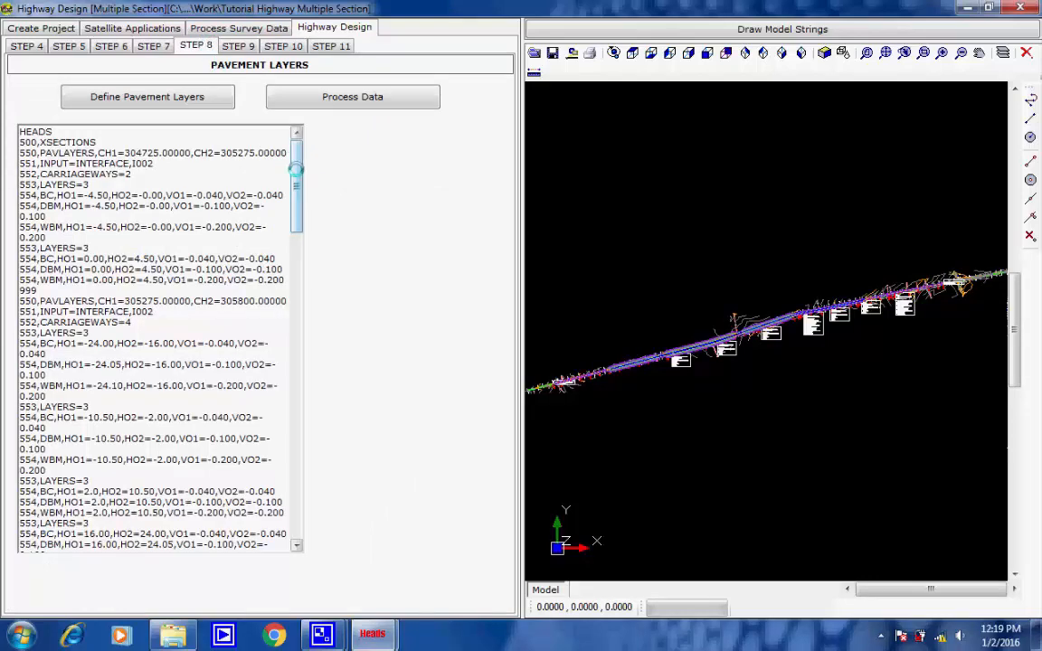
Step: Review the pavement layer data, checking the carriageway entries for the chainage ranges starting at 304725 and 305275
{"action": "mouse_move", "coordinate": [286, 156]}
{"action": "left_mouse_down"}
{"action": "mouse_move", "coordinate": [285, 494]}
{"action": "mouse_move", "coordinate": [288, 136]}
{"action": "left_mouse_up"}
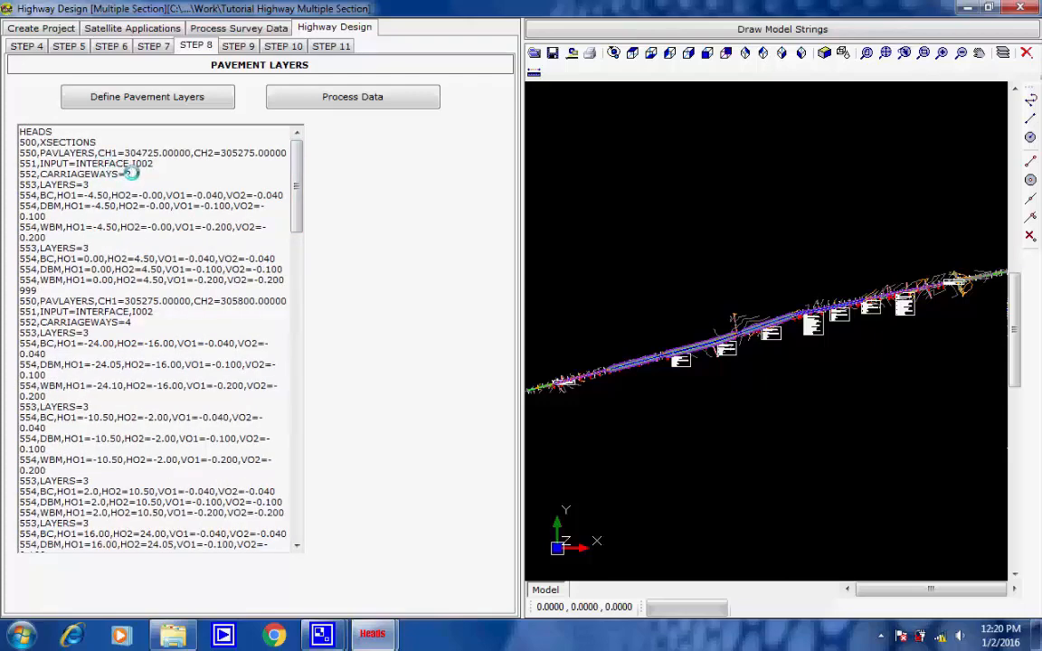
{"action": "left_click_drag", "start_coordinate": [131, 173], "coordinate": [41, 174]}
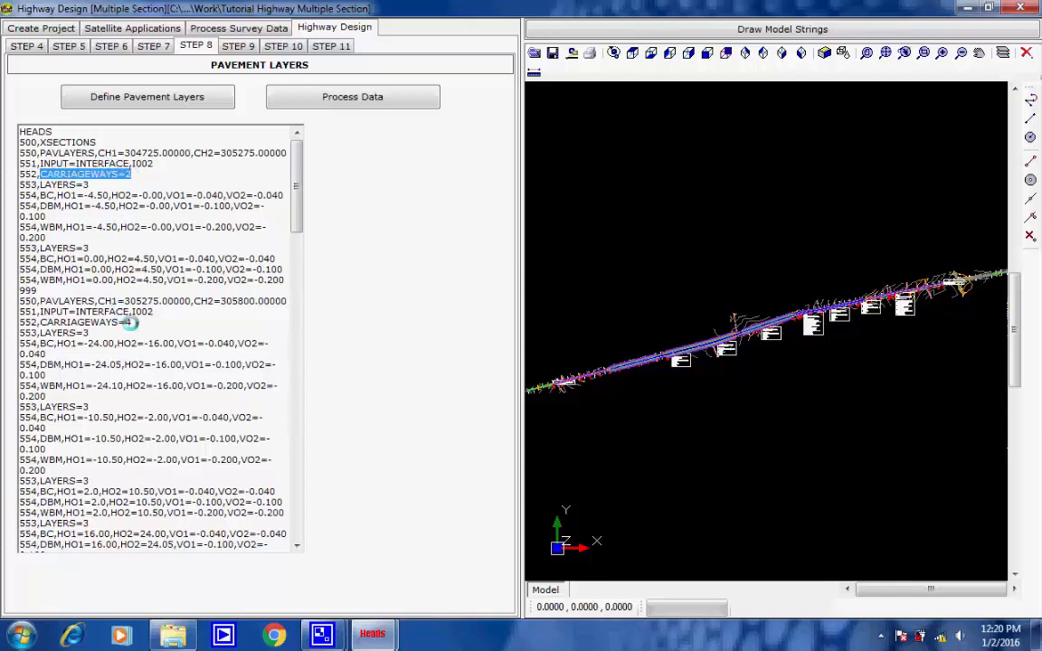
{"action": "left_click_drag", "start_coordinate": [132, 322], "coordinate": [41, 323]}
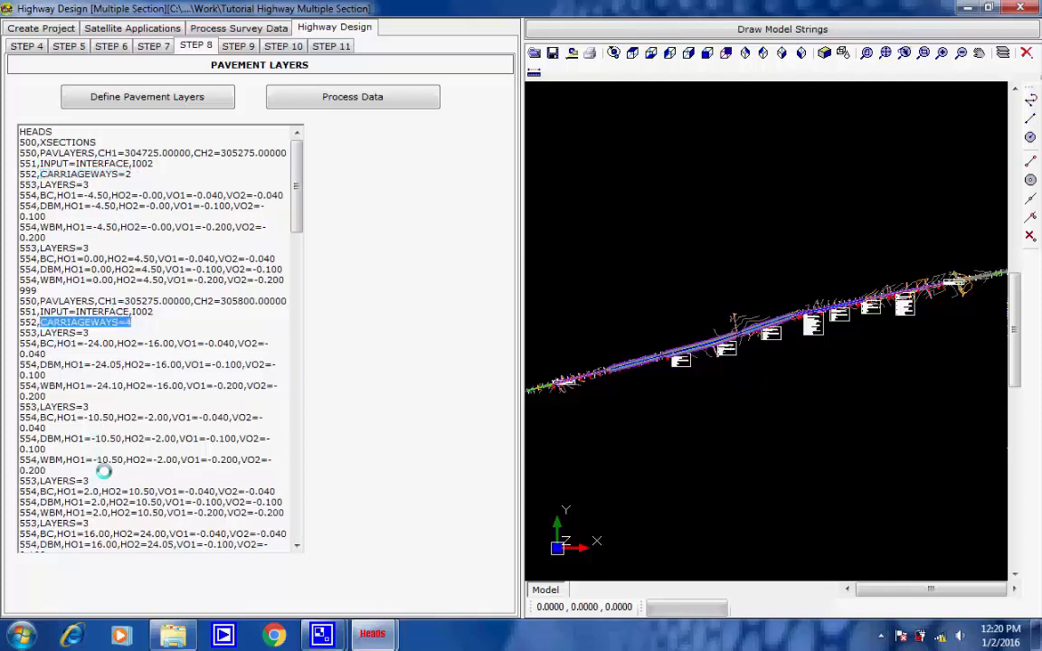
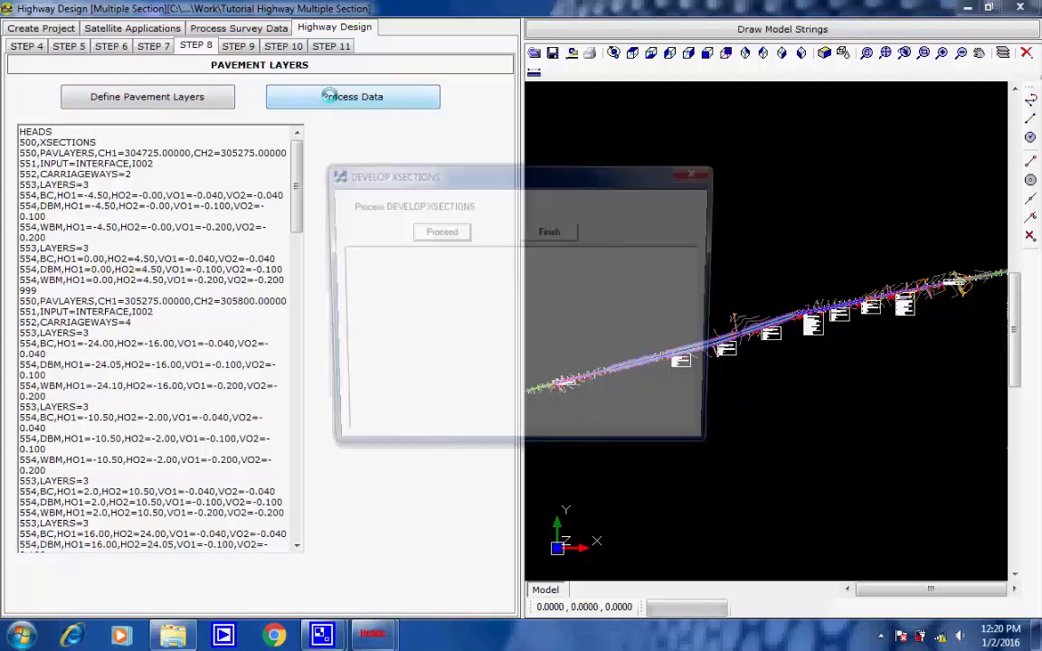
Step: Process the pavement layers data to develop the cross sections with their layers, and finish the process
{"action": "left_click", "coordinate": [432, 231]}
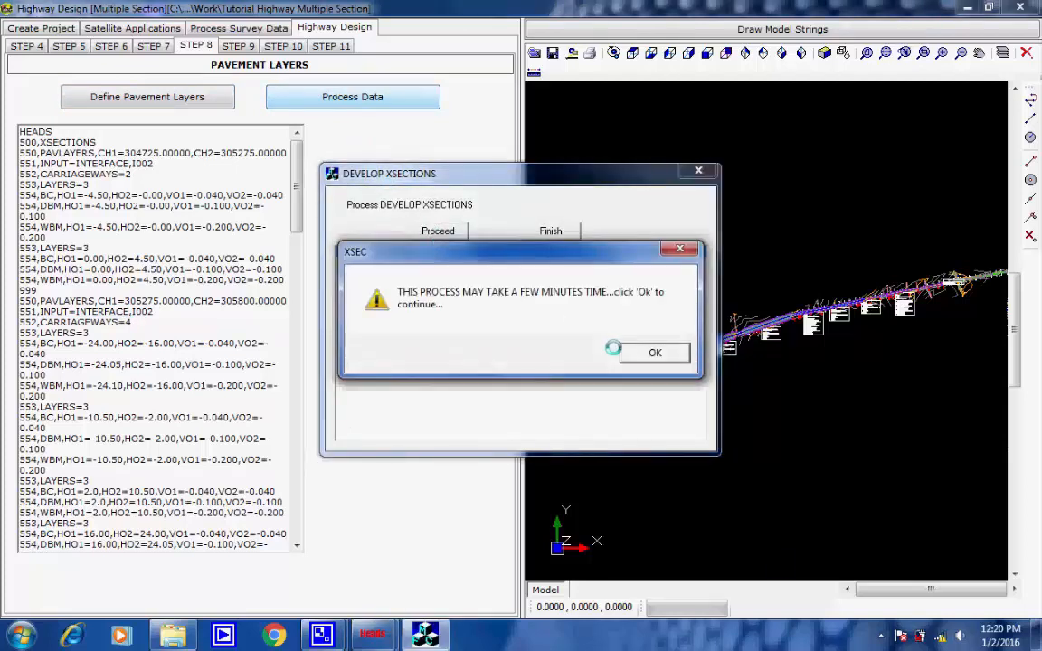
{"action": "left_click", "coordinate": [625, 353]}
{"action": "left_click", "coordinate": [881, 635]}
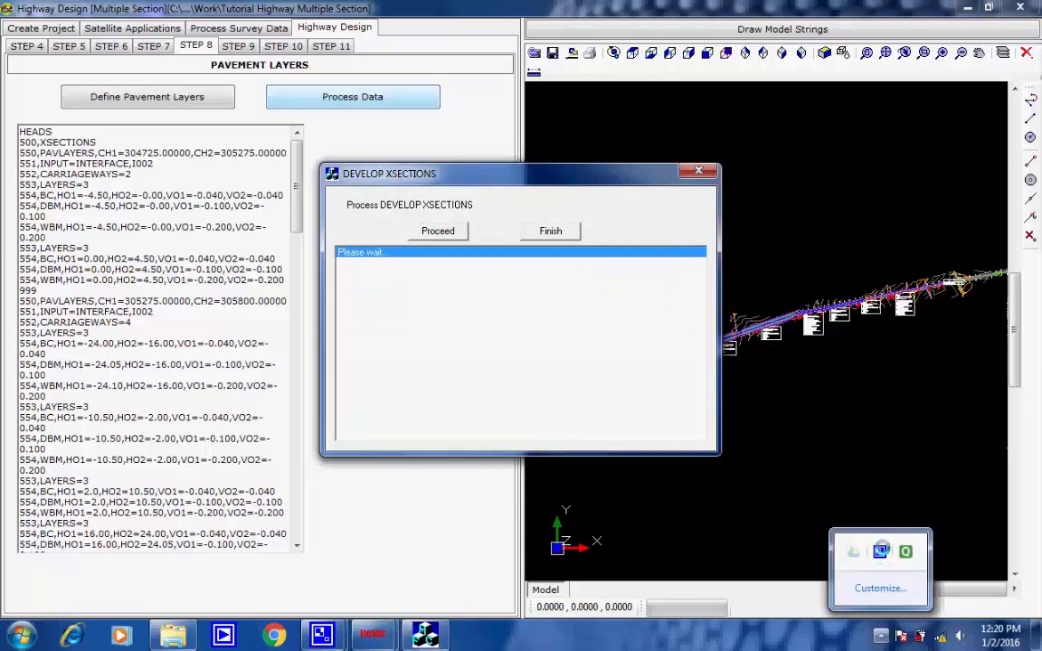
{"action": "left_click", "coordinate": [1019, 602]}
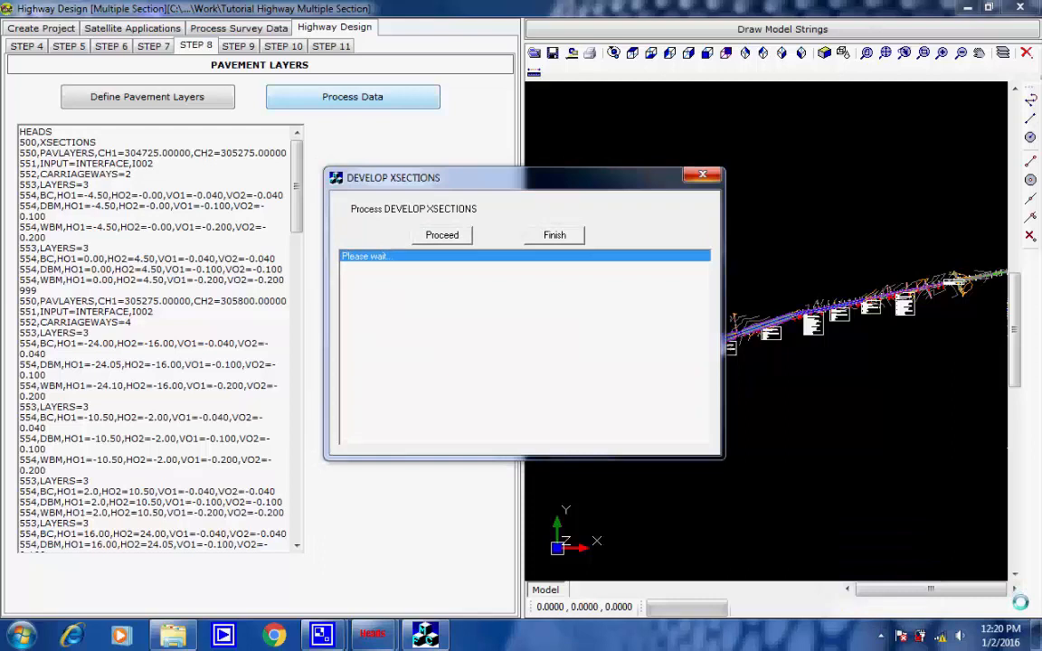
{"action": "left_click", "coordinate": [880, 635]}
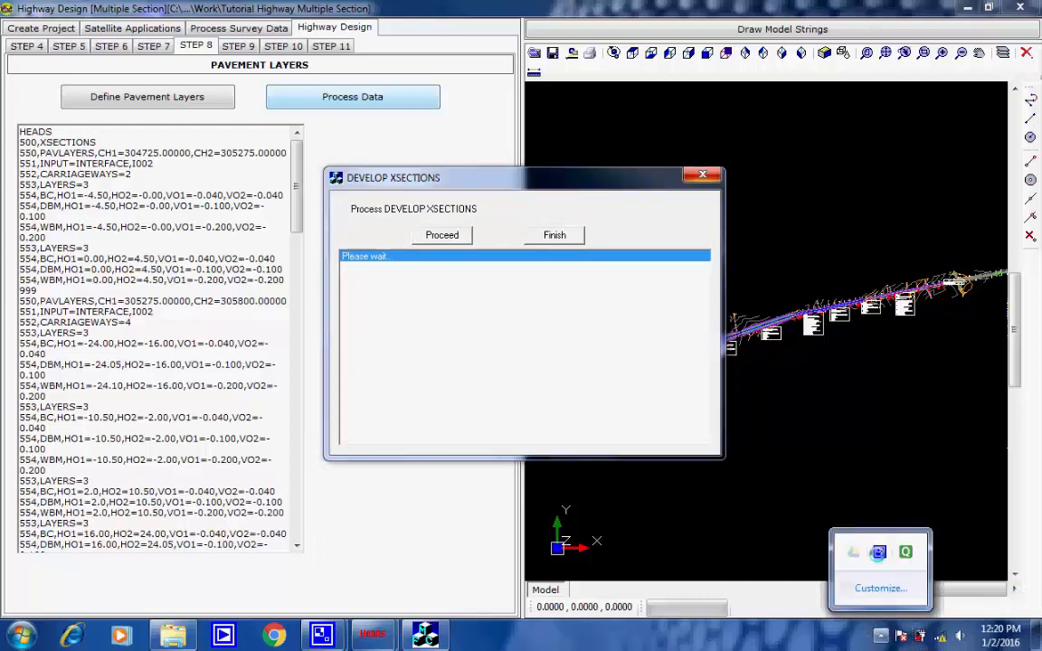
{"action": "left_click", "coordinate": [878, 551]}
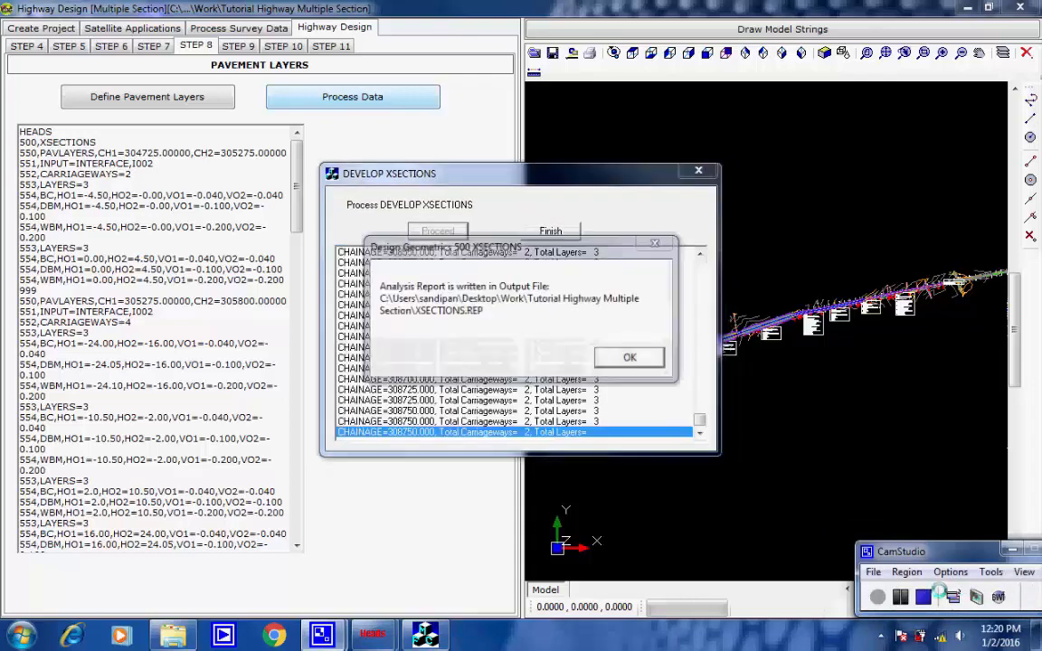
{"action": "left_click", "coordinate": [628, 355]}
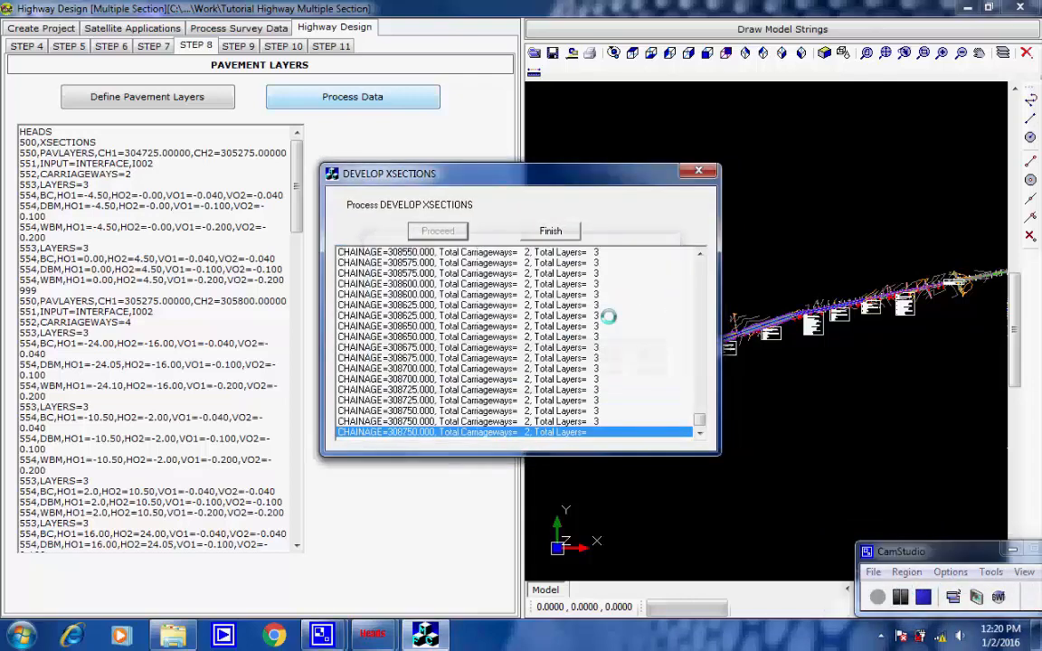
{"action": "left_click", "coordinate": [558, 231]}
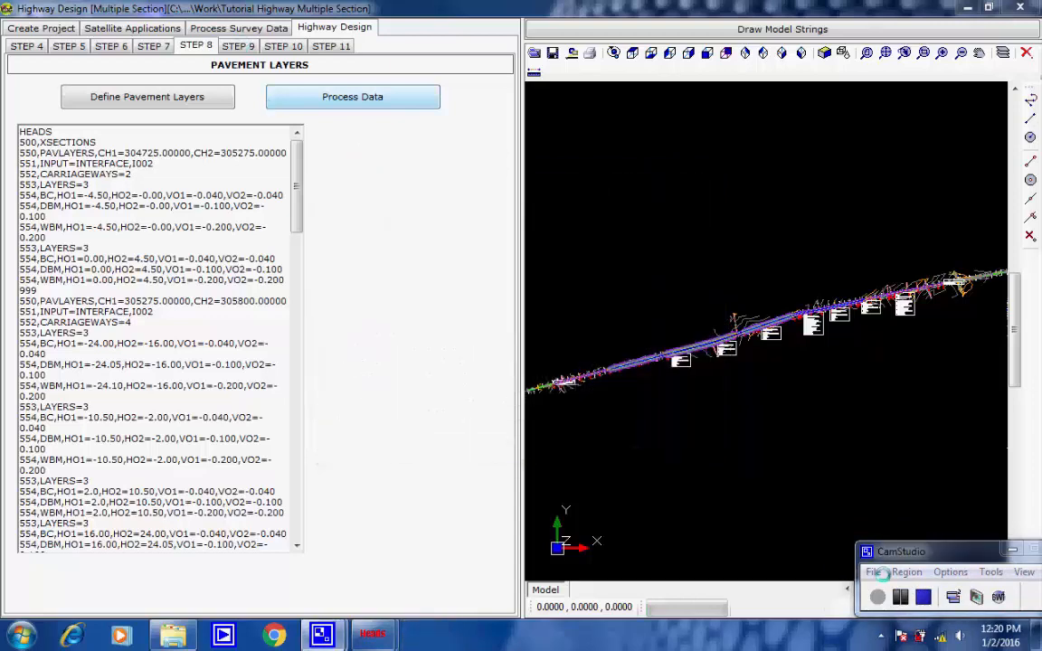
Step: Process the volume data to compute the earthwork quantities and create the mass haul diagram, and finish the process
{"action": "left_click", "coordinate": [238, 46]}
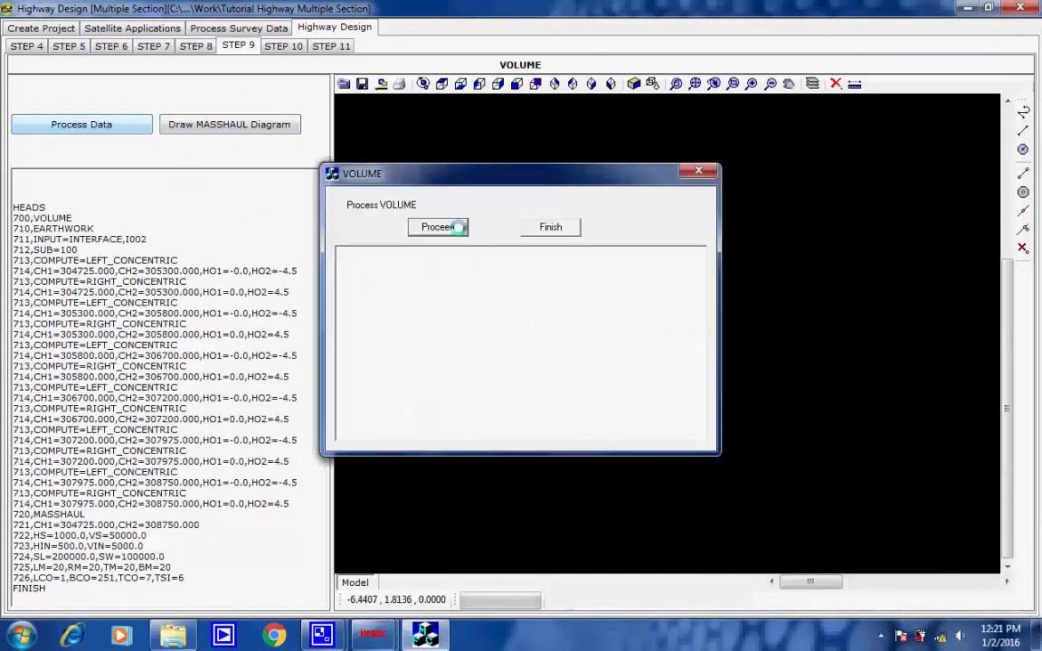
{"action": "left_click", "coordinate": [457, 227]}
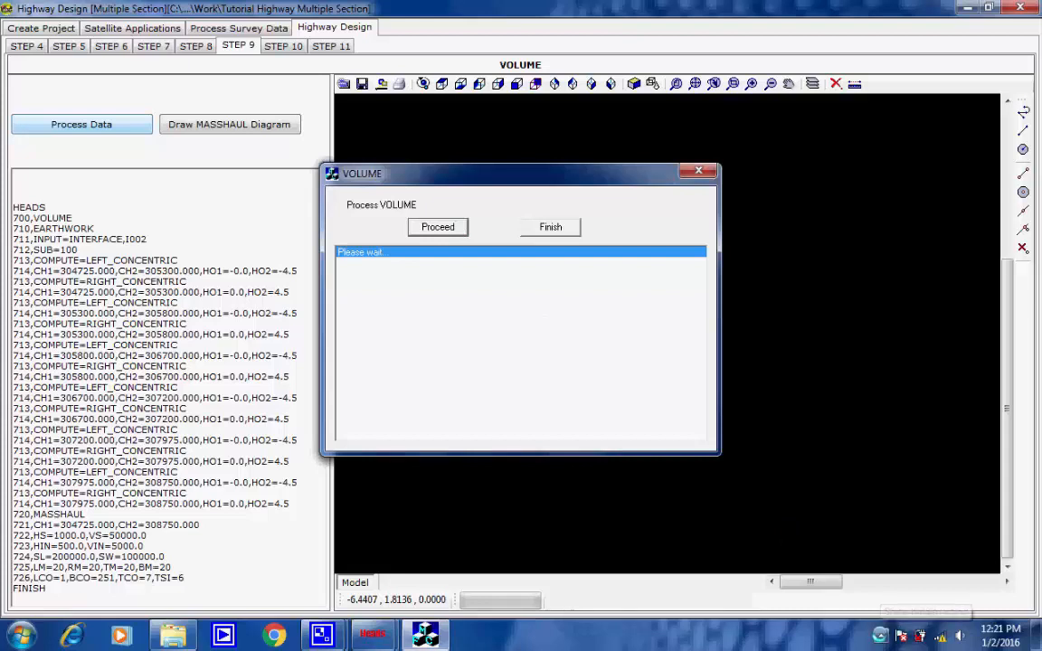
{"action": "left_click", "coordinate": [880, 635]}
{"action": "left_click", "coordinate": [879, 551]}
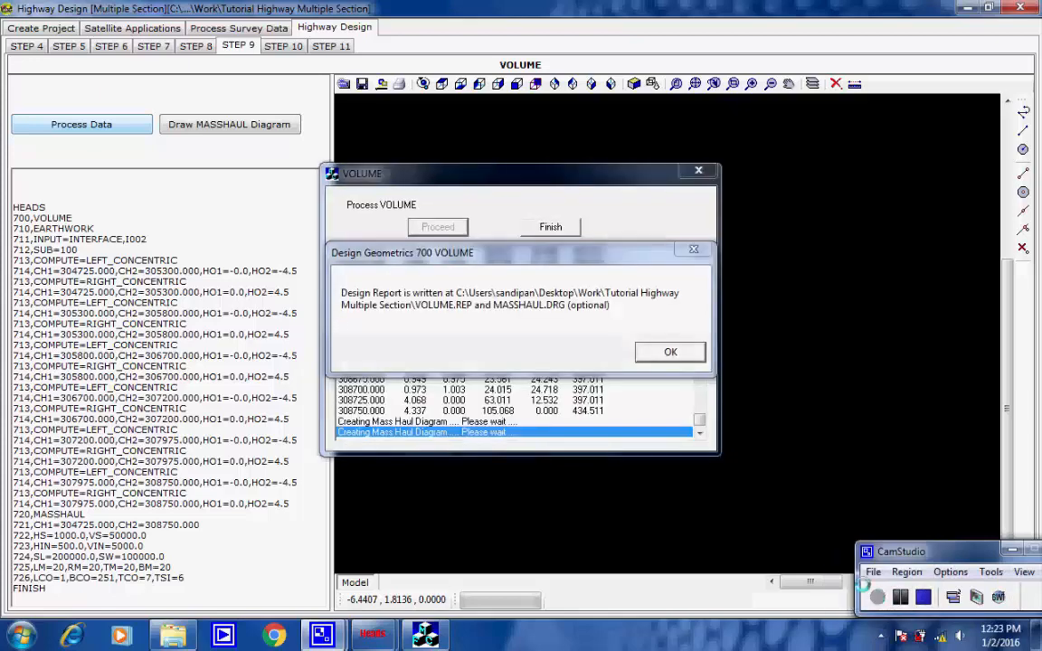
{"action": "left_click", "coordinate": [669, 351]}
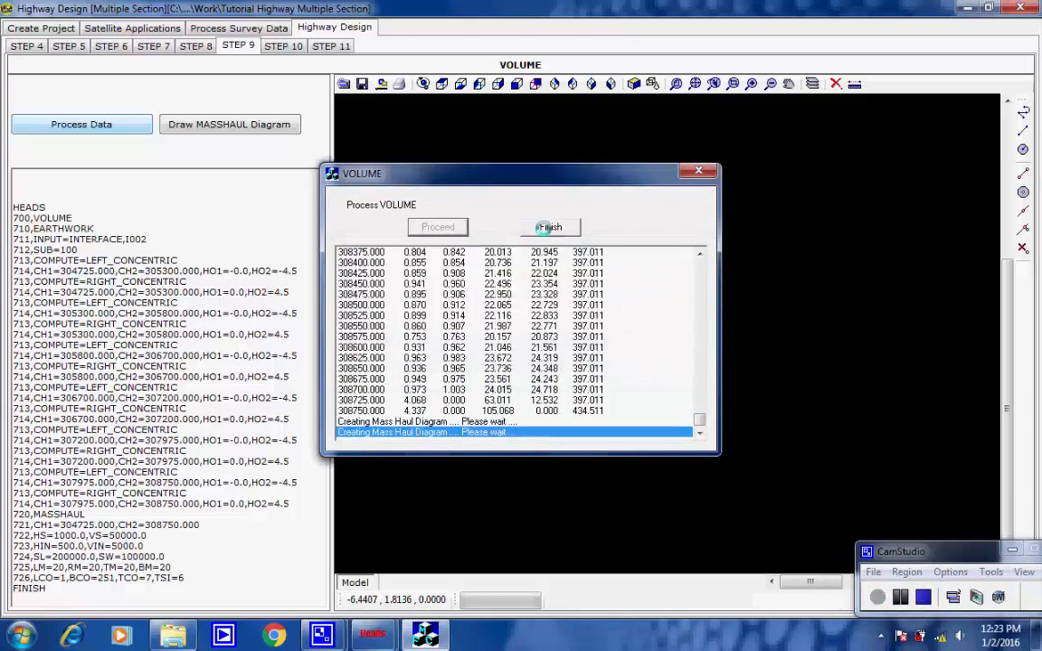
{"action": "left_click", "coordinate": [550, 226]}
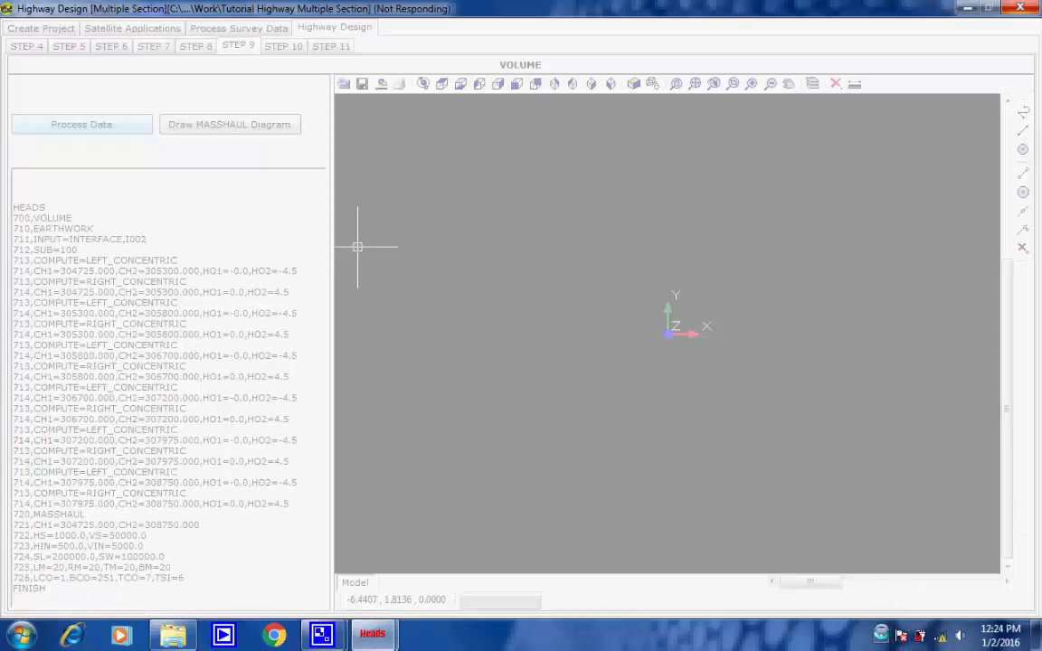
{"action": "left_click", "coordinate": [881, 636]}
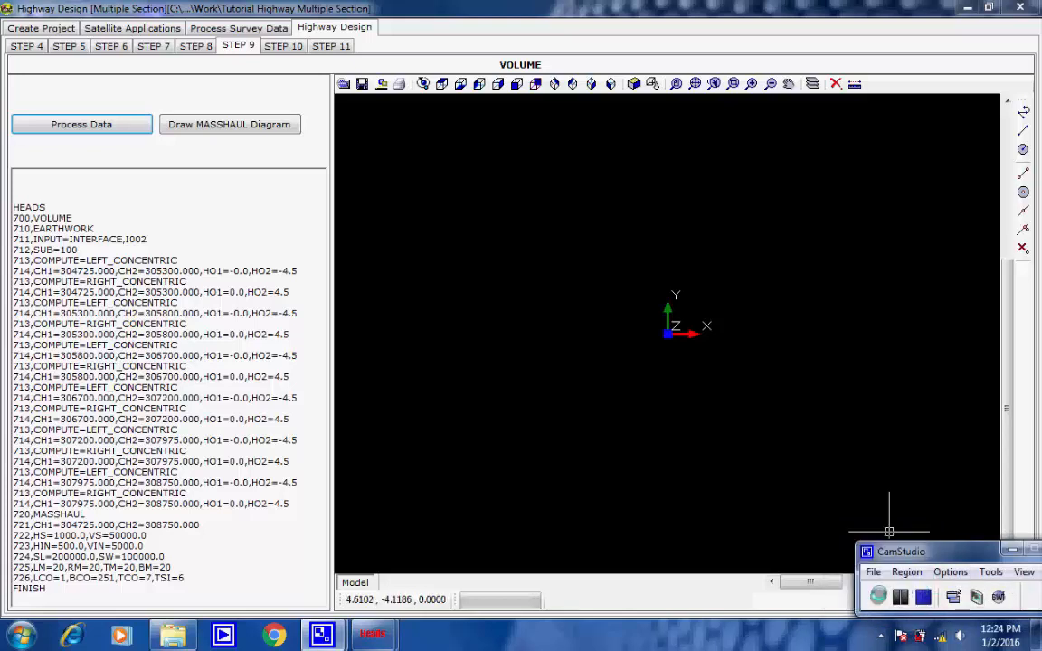
Step: Process the alignment schematics data and create the schematic drawing for the horizontal alignment of string M001
{"action": "left_click", "coordinate": [283, 45]}
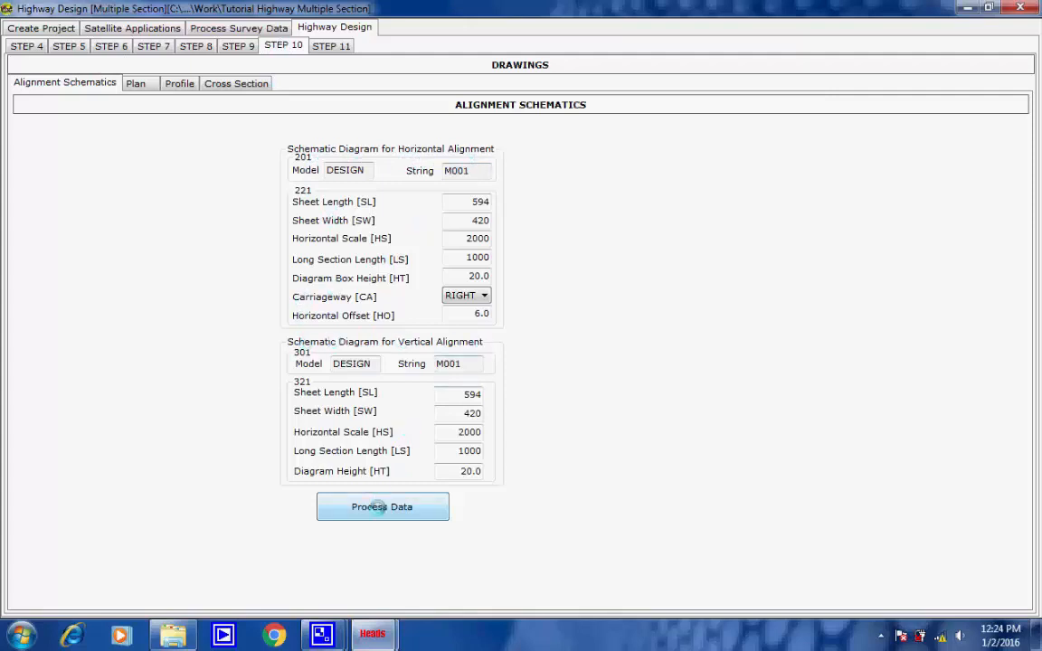
{"action": "left_click", "coordinate": [375, 506]}
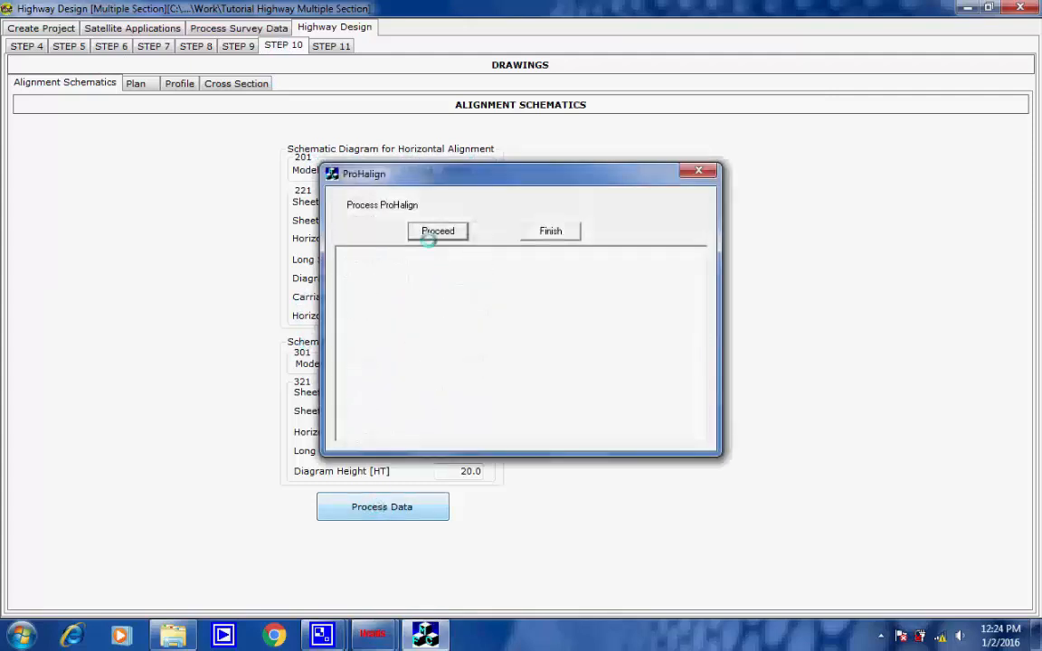
{"action": "left_click", "coordinate": [433, 231]}
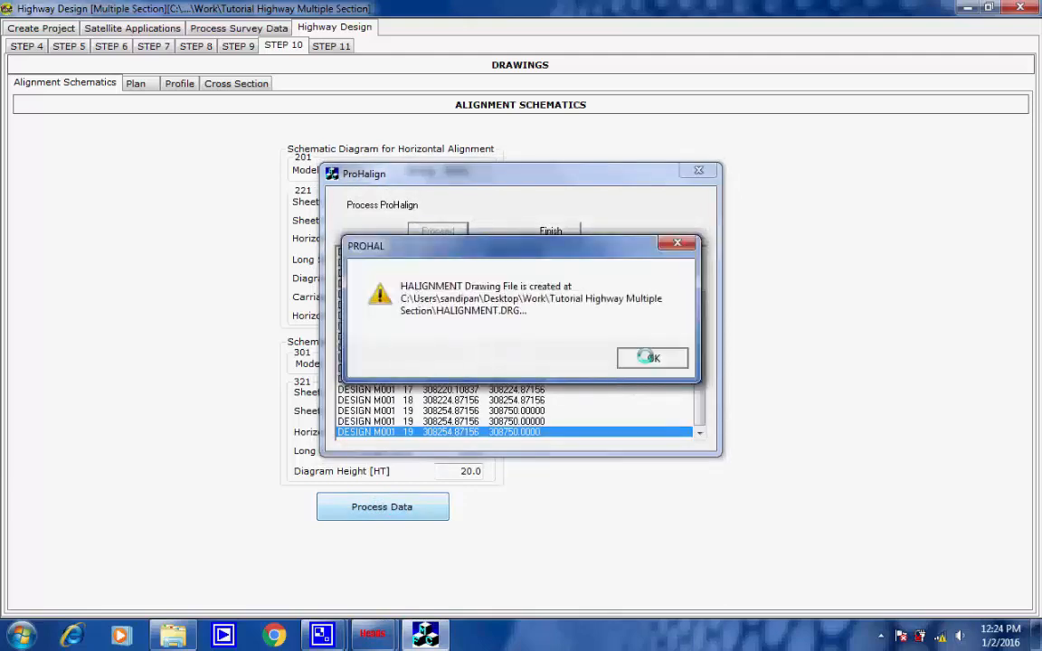
{"action": "left_click", "coordinate": [649, 357]}
{"action": "left_click", "coordinate": [567, 232]}
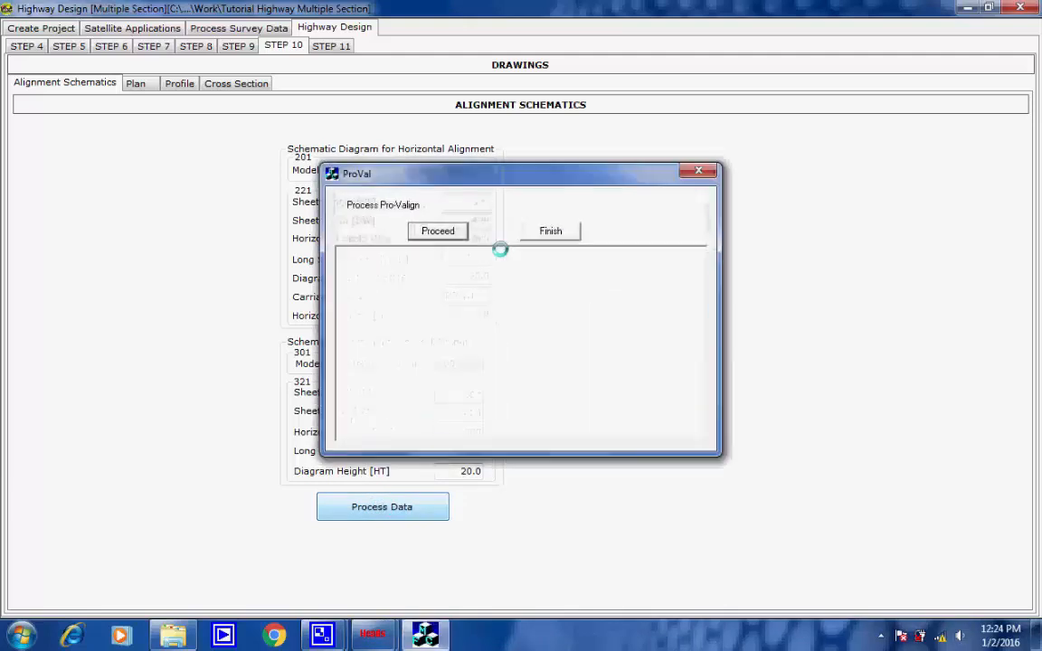
Step: Create the schematic drawing for the vertical alignment of string M001 and finish the process
{"action": "left_click", "coordinate": [459, 230]}
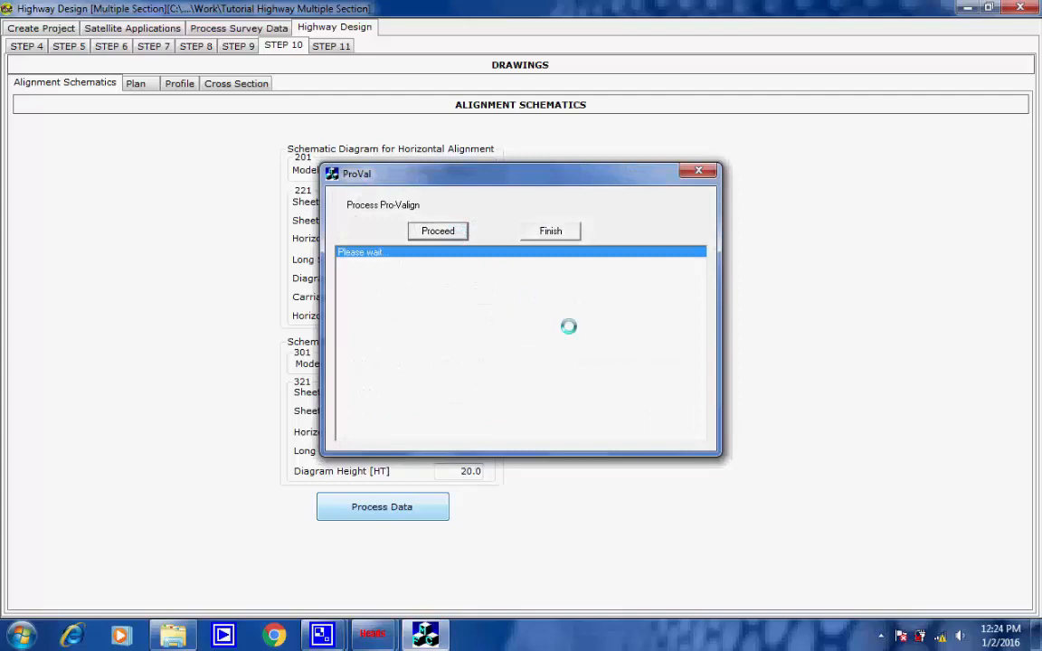
{"action": "left_click", "coordinate": [651, 355]}
{"action": "left_click", "coordinate": [553, 230]}
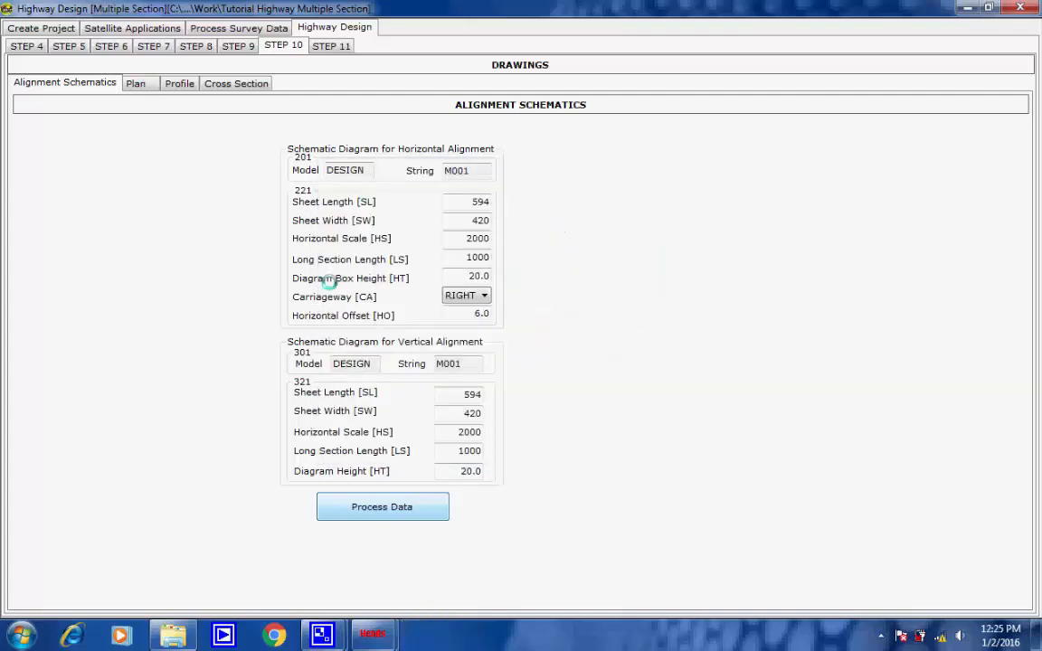
Step: Process the plan data to create the plan drawing, and finish the process
{"action": "left_click", "coordinate": [878, 634]}
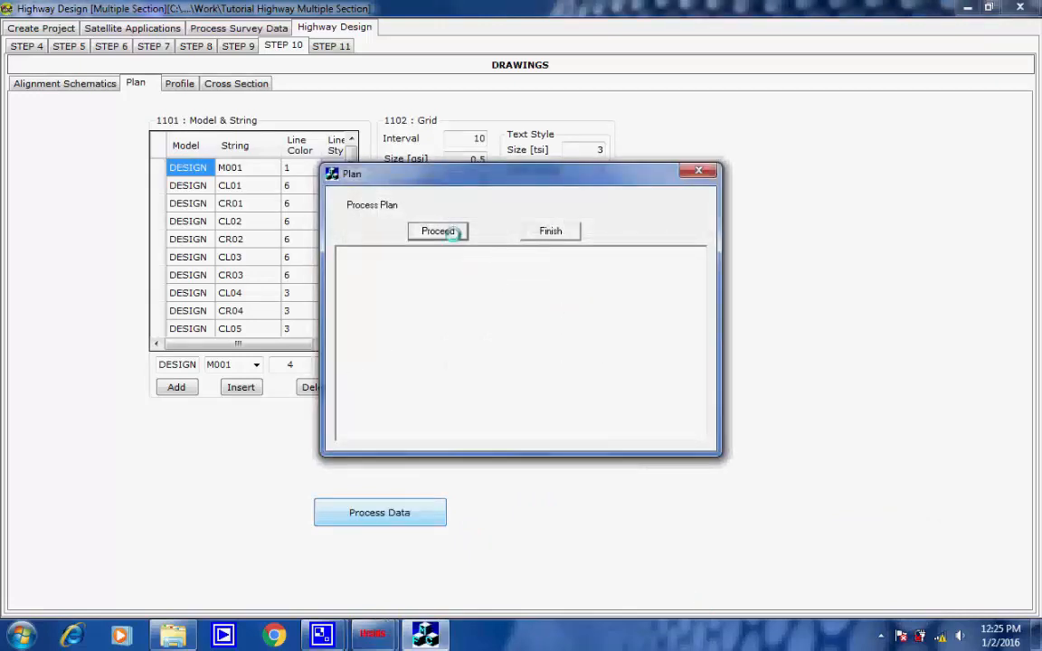
{"action": "left_click", "coordinate": [440, 231]}
{"action": "left_click", "coordinate": [879, 635]}
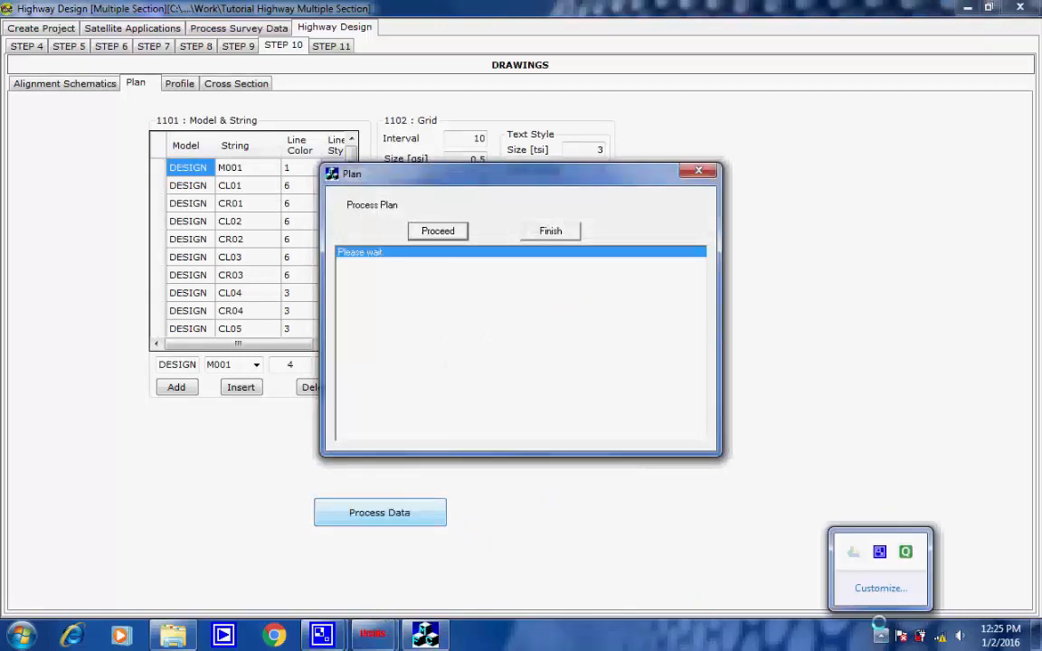
{"action": "left_click", "coordinate": [877, 551]}
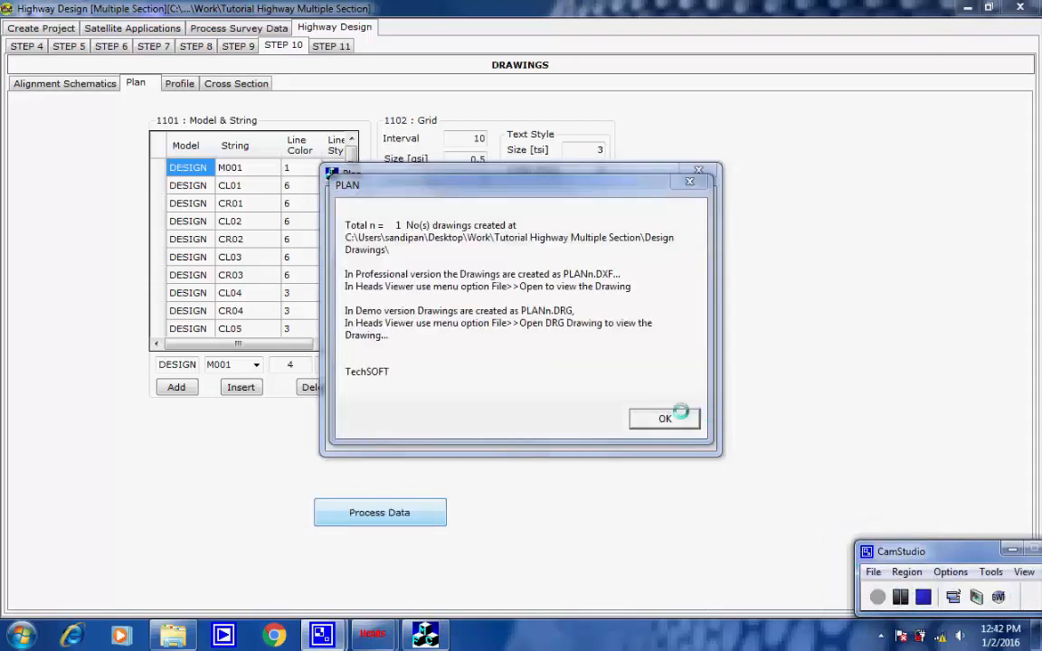
{"action": "left_click", "coordinate": [668, 416]}
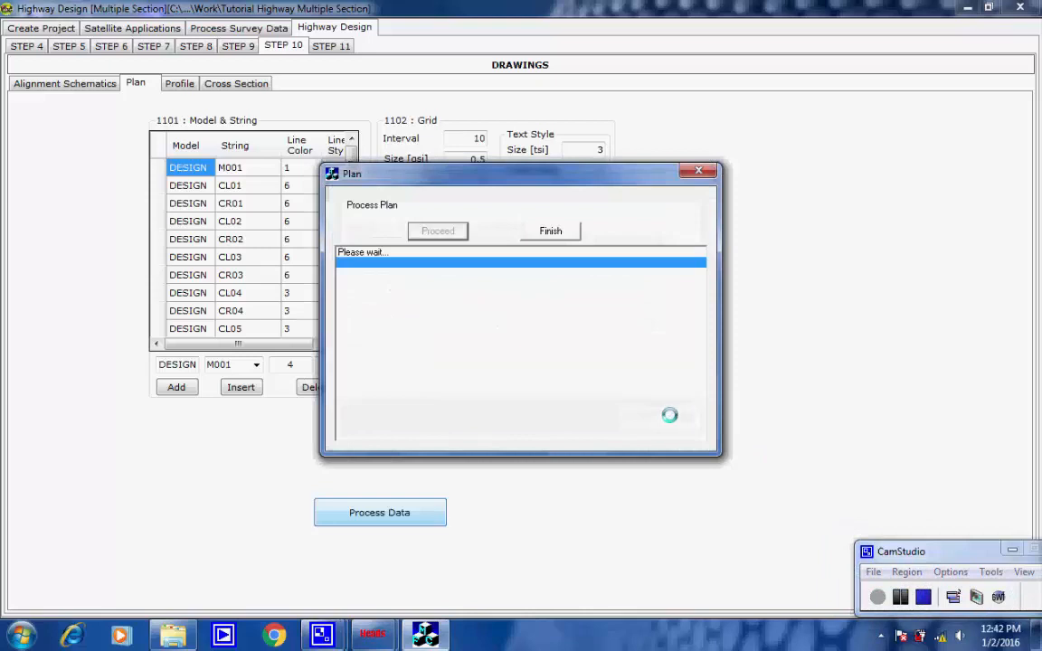
{"action": "left_click", "coordinate": [553, 230]}
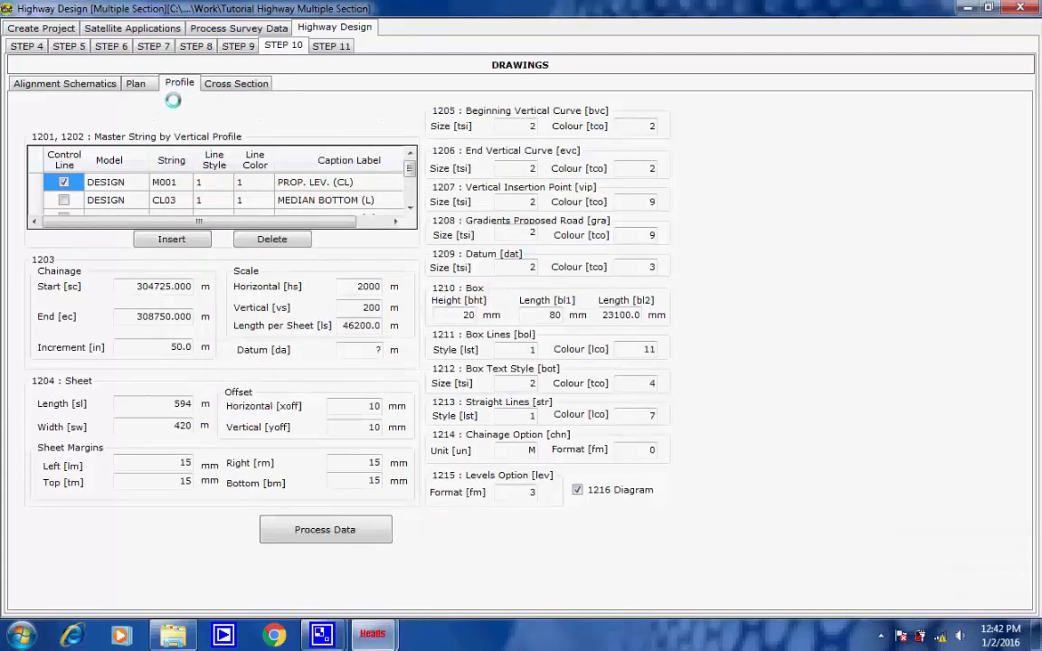
Step: Check the profile drawing's chainage range, vertical scale and sheet size, and set its horizontal scale to 2000
{"action": "left_click", "coordinate": [136, 287]}
{"action": "left_click", "coordinate": [143, 316]}
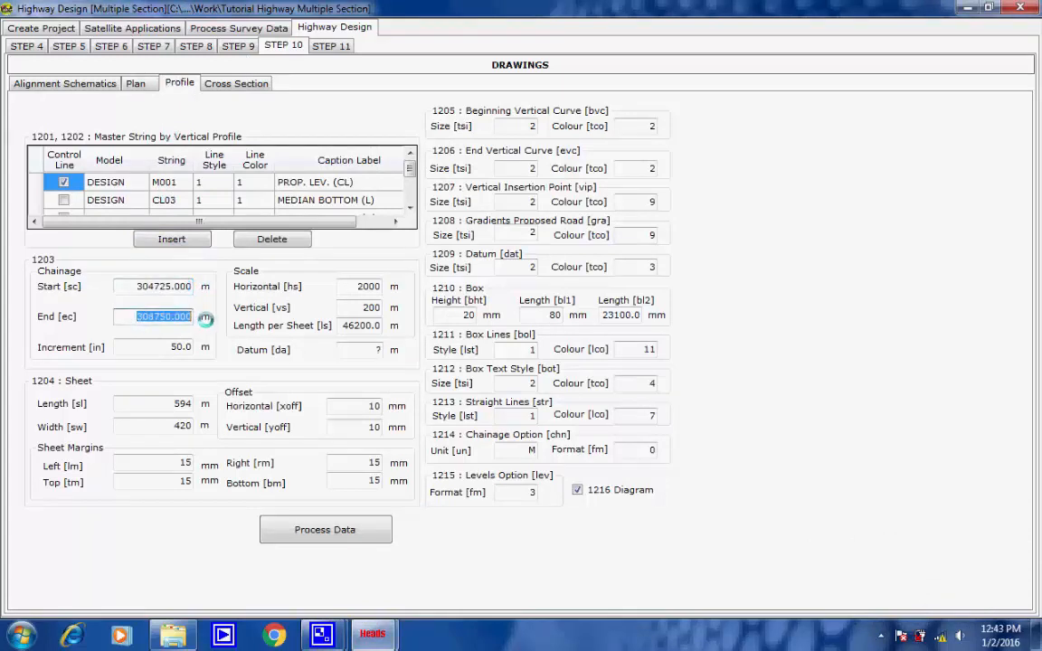
{"action": "left_click", "coordinate": [167, 348]}
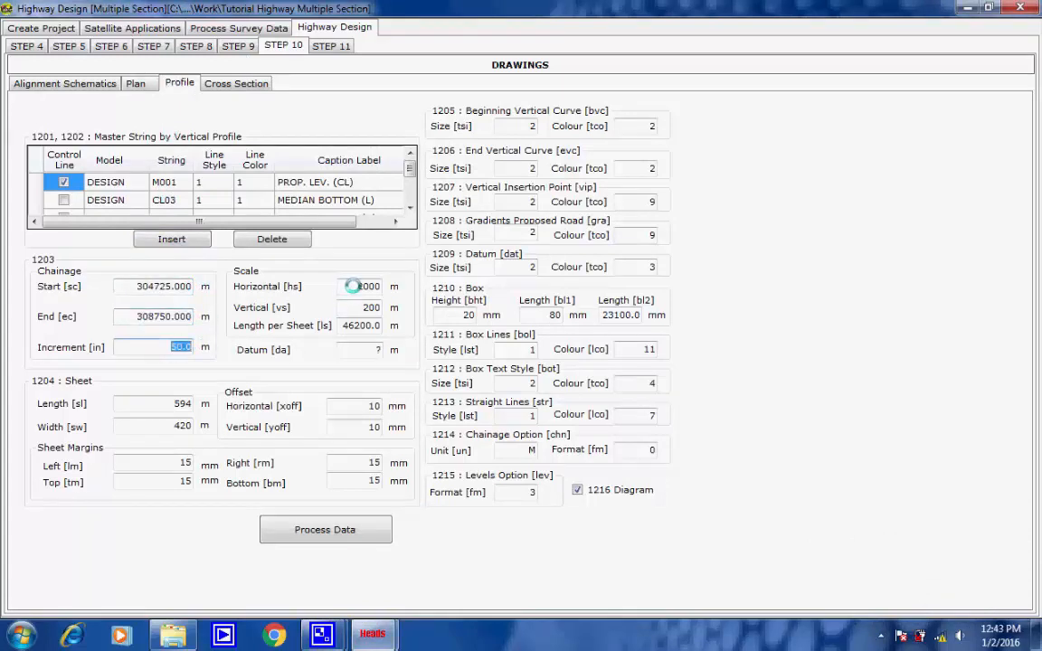
{"action": "left_click", "coordinate": [354, 286]}
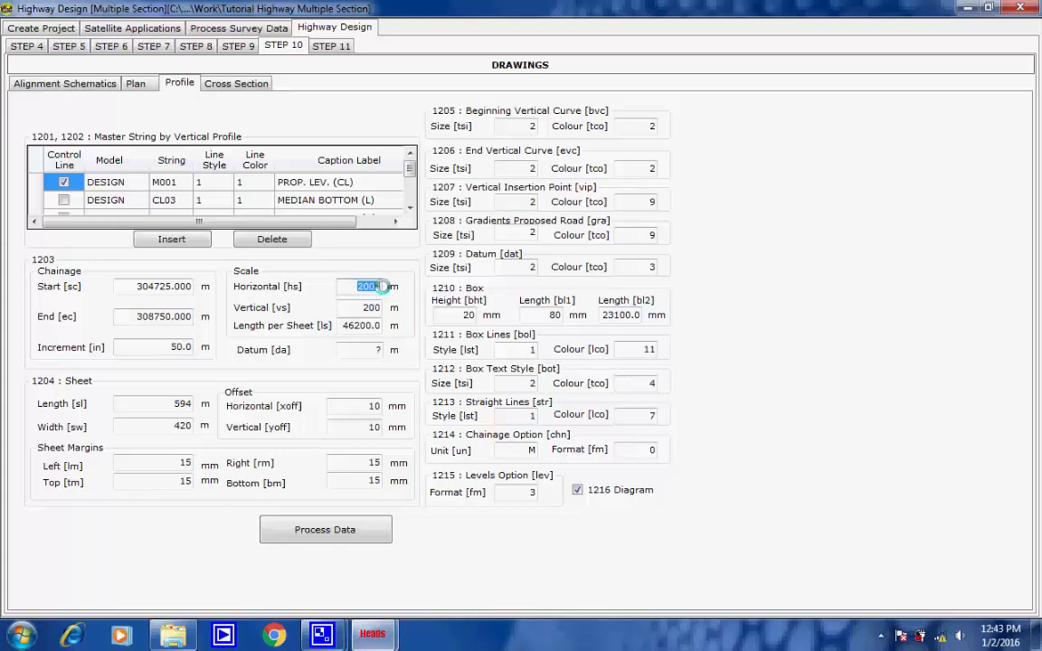
{"action": "type", "text": "2000"}
{"action": "left_click", "coordinate": [371, 307]}
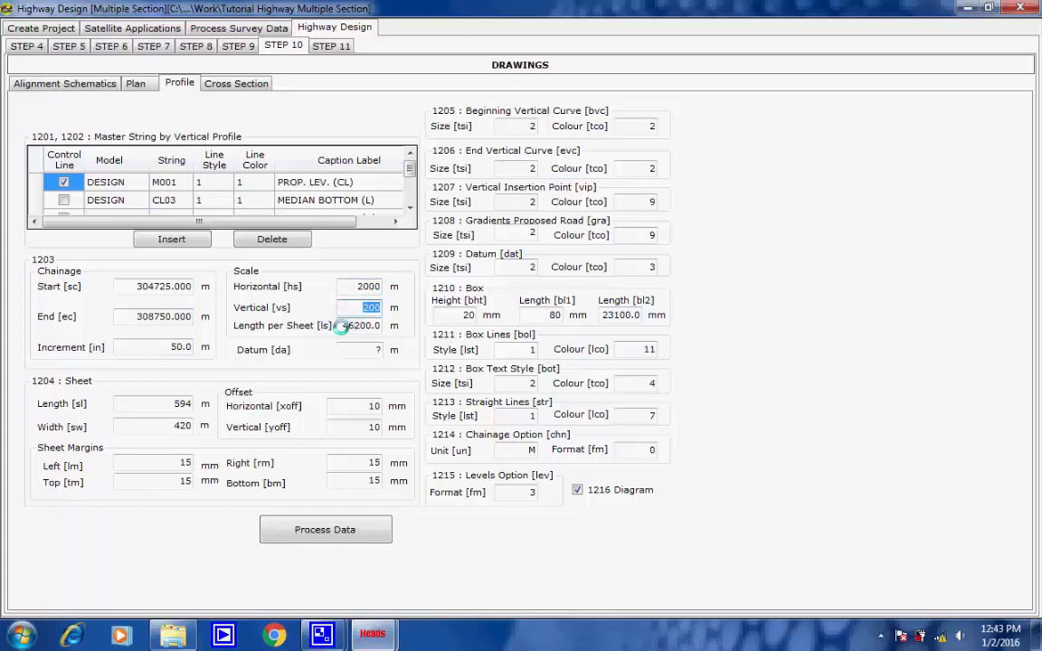
{"action": "left_click", "coordinate": [171, 404]}
{"action": "left_click", "coordinate": [176, 426]}
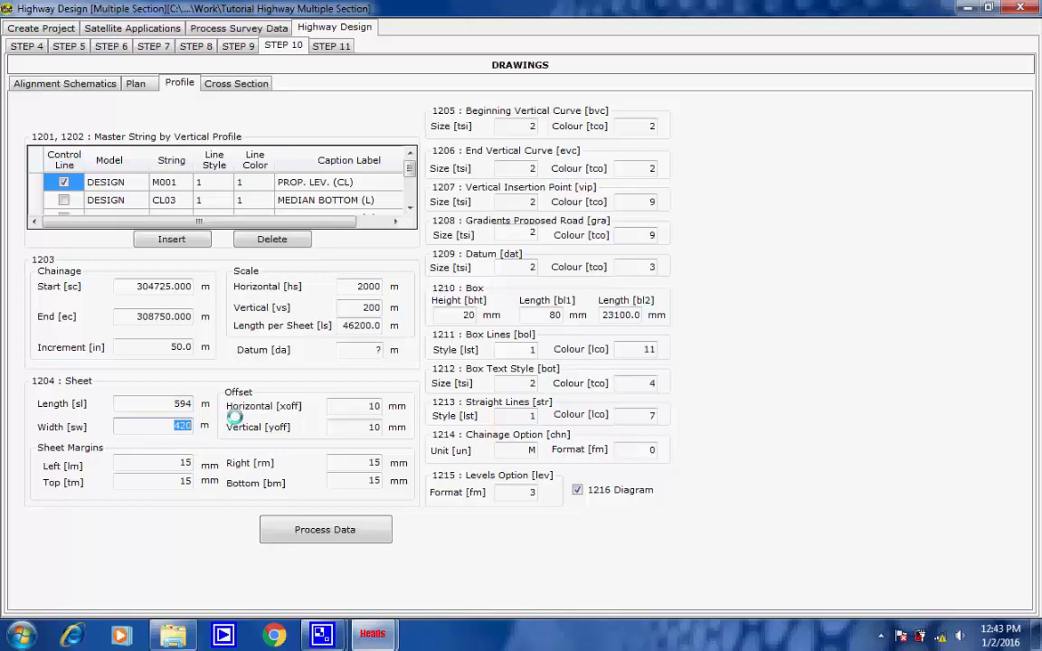
Step: Set the length per sheet of the profile drawing to 4025 m
{"action": "left_click_drag", "start_coordinate": [360, 326], "coordinate": [321, 330]}
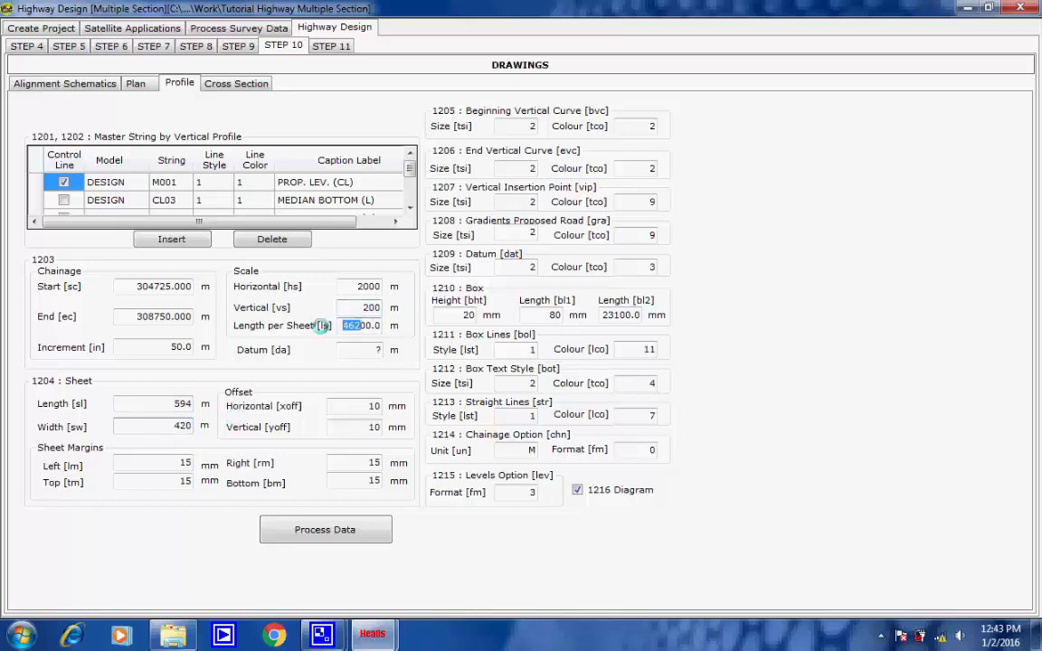
{"action": "type", "text": "10"}
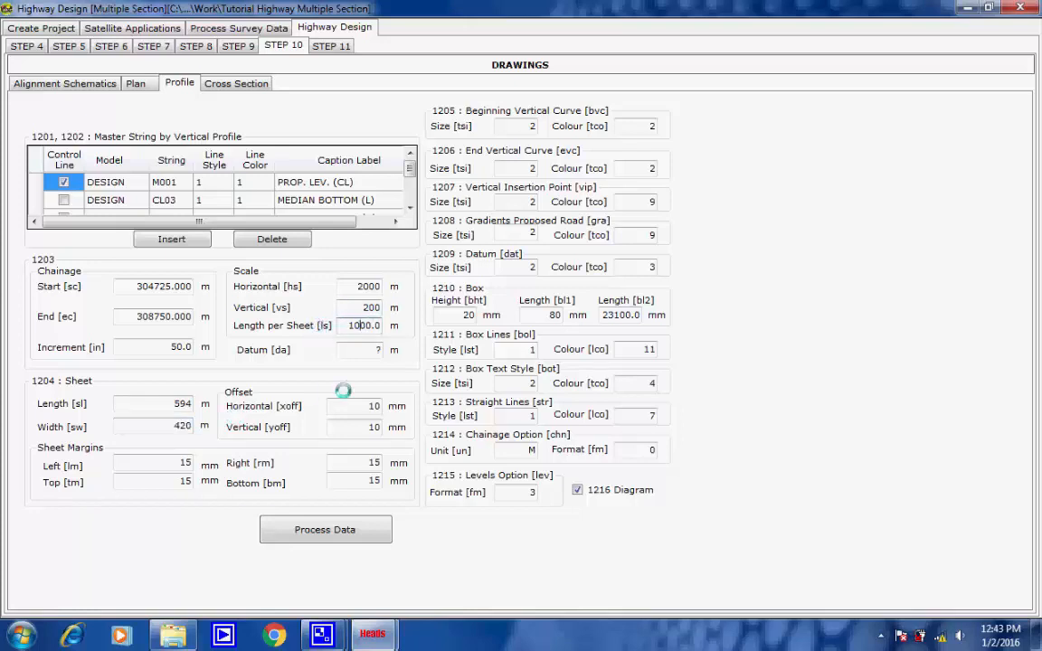
{"action": "left_click_drag", "start_coordinate": [348, 324], "coordinate": [378, 330]}
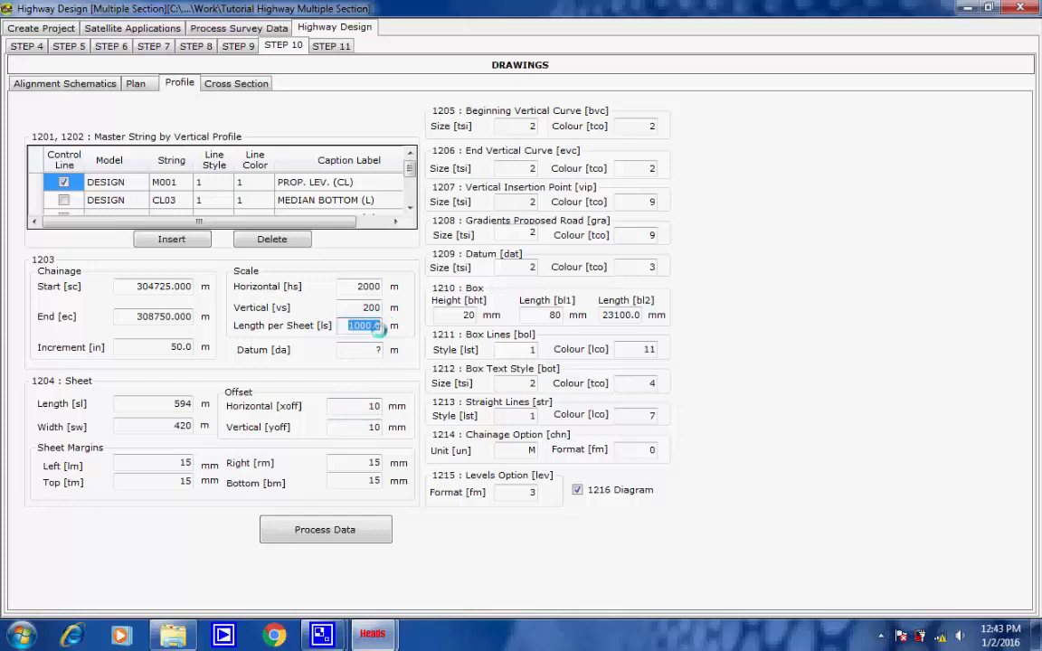
{"action": "left_click", "coordinate": [366, 328]}
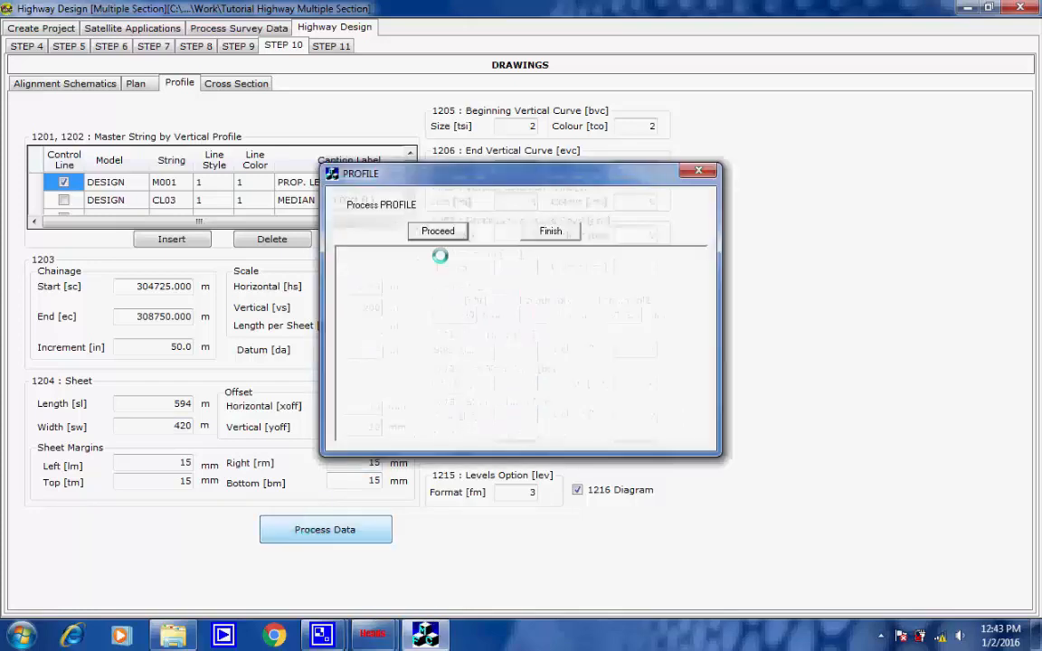
Step: Process the profile data to create the longitudinal section drawing, and finish the process
{"action": "left_click", "coordinate": [426, 230]}
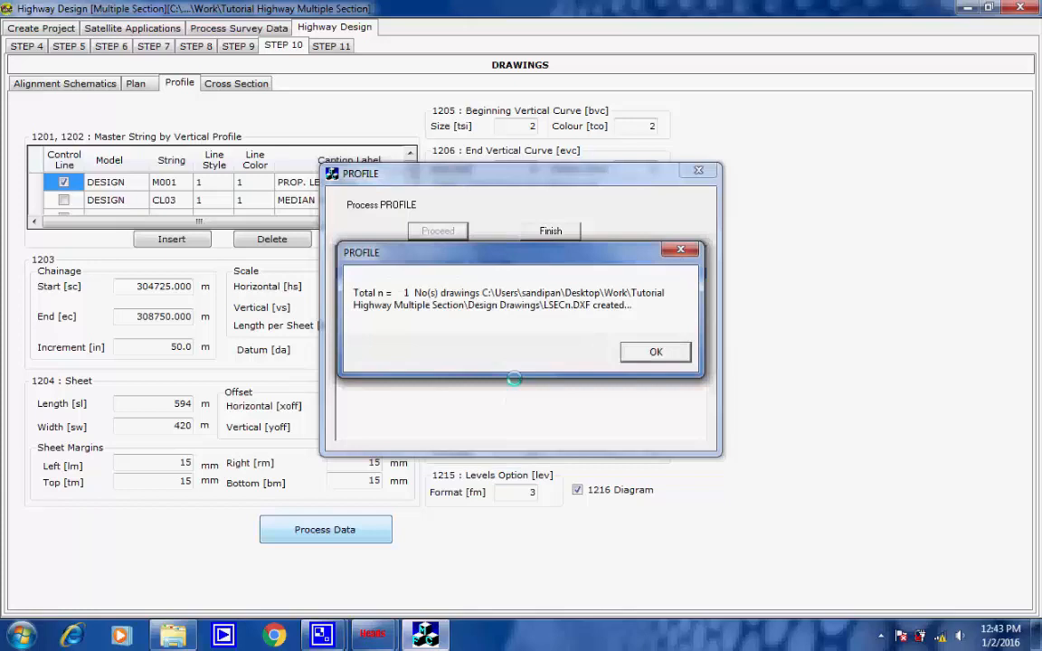
{"action": "left_click", "coordinate": [653, 352]}
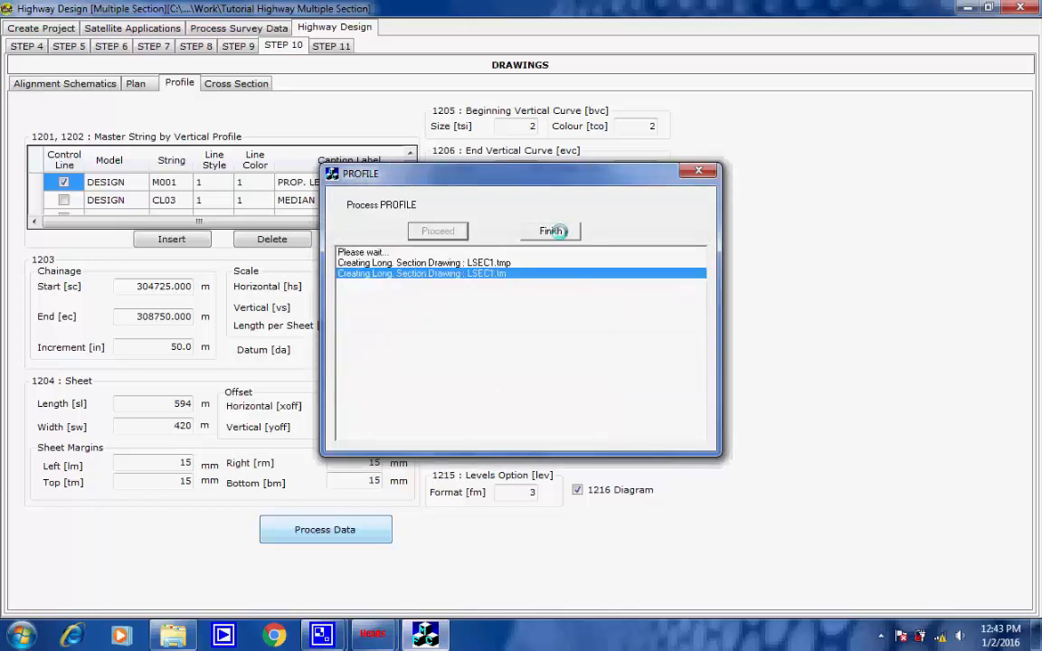
{"action": "left_click", "coordinate": [554, 231]}
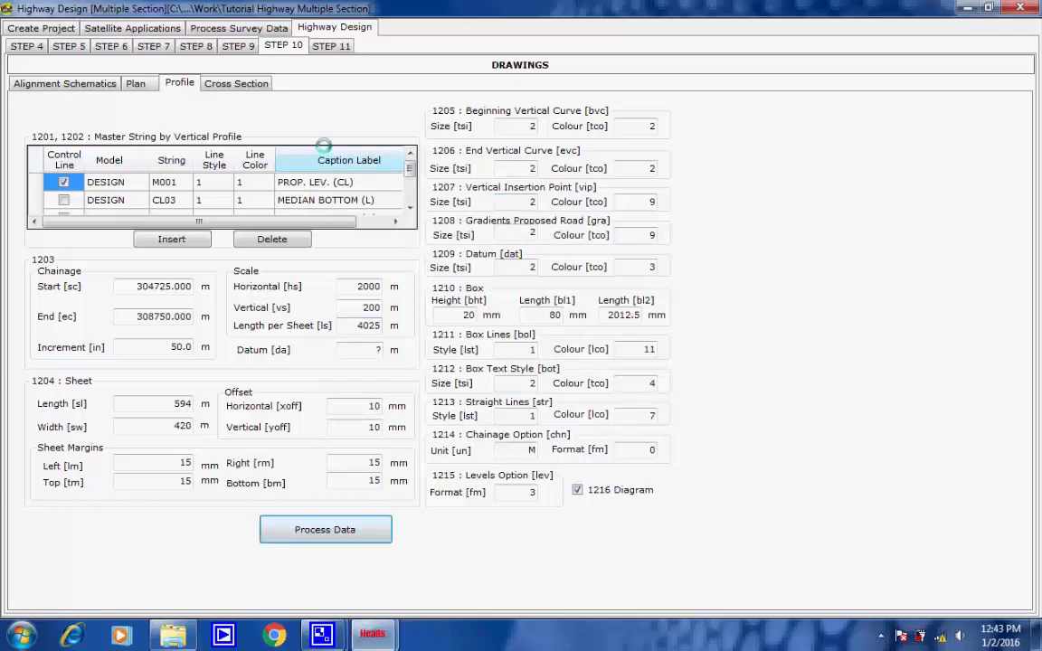
Step: Examine the cross section drawing settings for chainage range, horizontal and vertical scale, and sheet length and width
{"action": "left_click", "coordinate": [232, 83]}
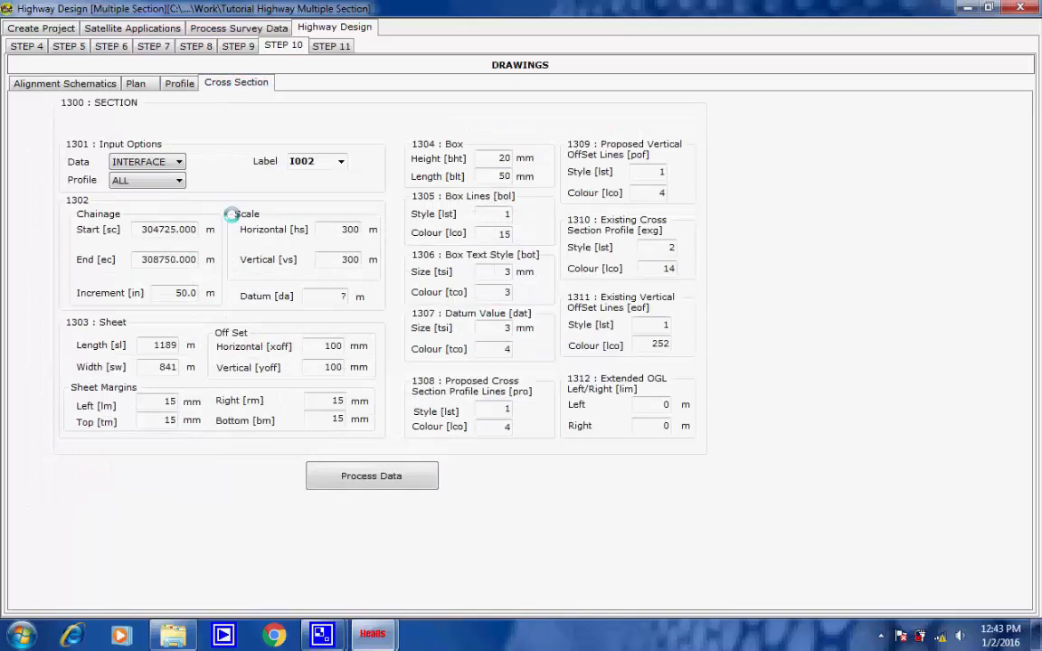
{"action": "double_click", "coordinate": [142, 229]}
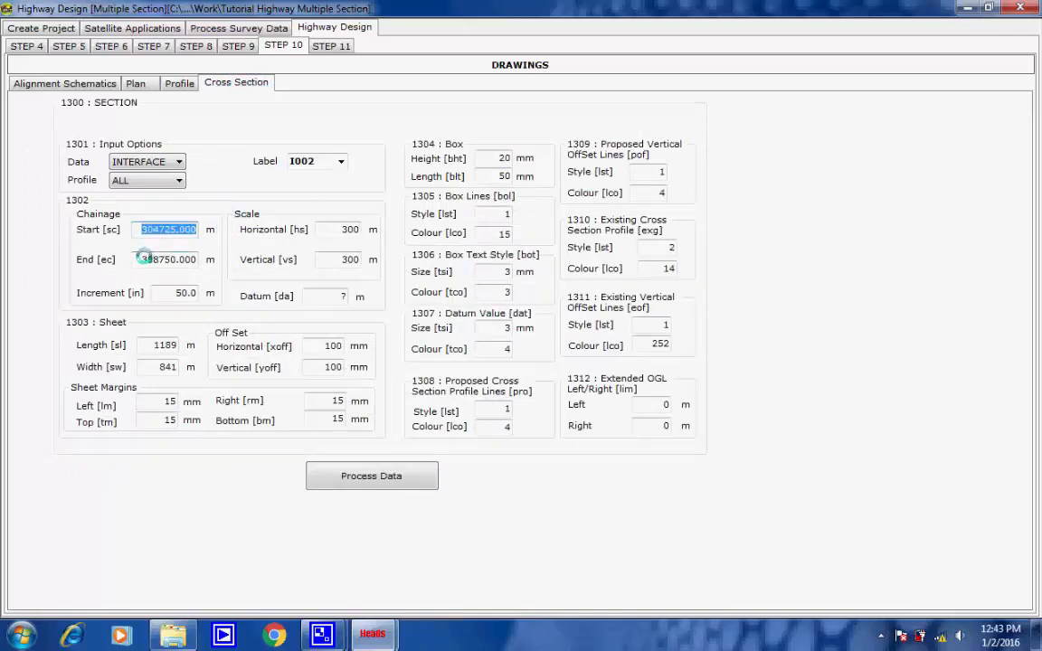
{"action": "left_click_drag", "start_coordinate": [135, 260], "coordinate": [199, 260]}
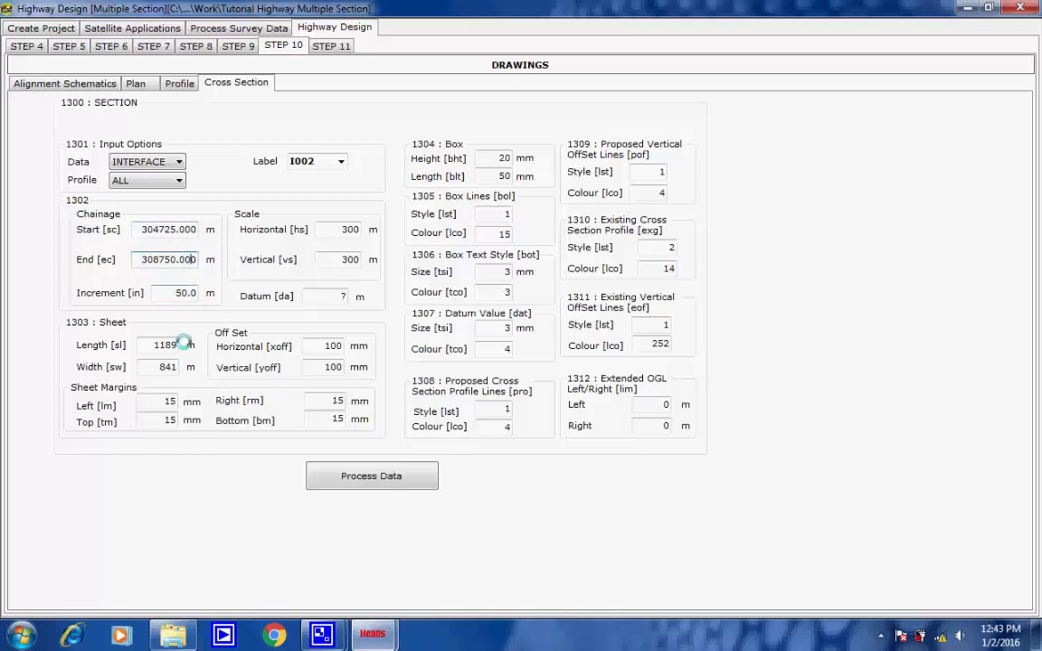
{"action": "left_click", "coordinate": [349, 229]}
{"action": "left_click", "coordinate": [346, 259]}
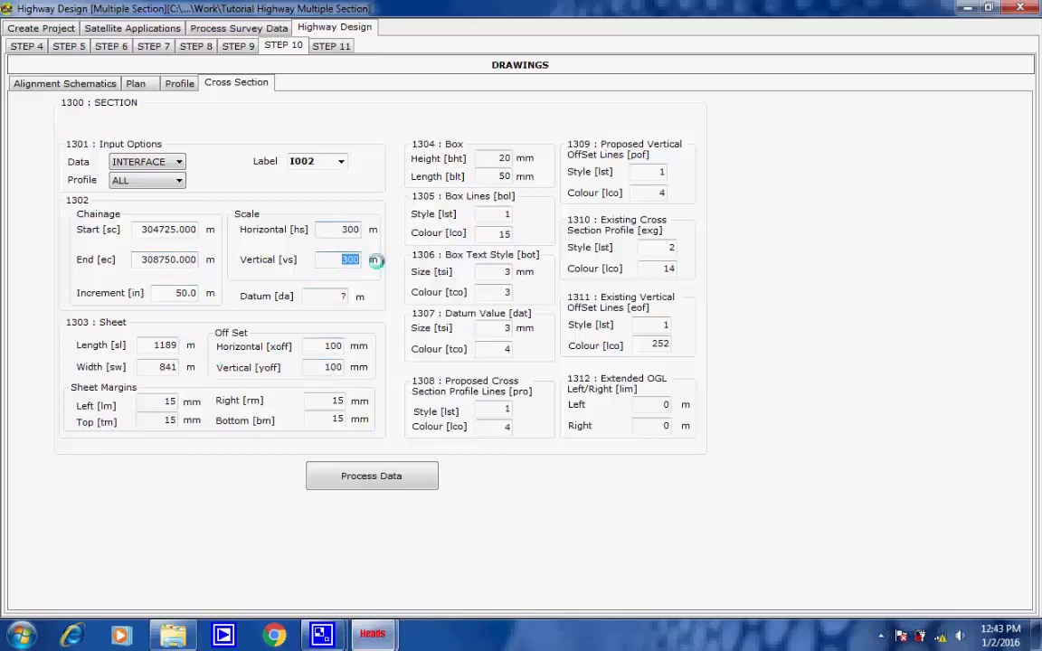
{"action": "left_click", "coordinate": [152, 344]}
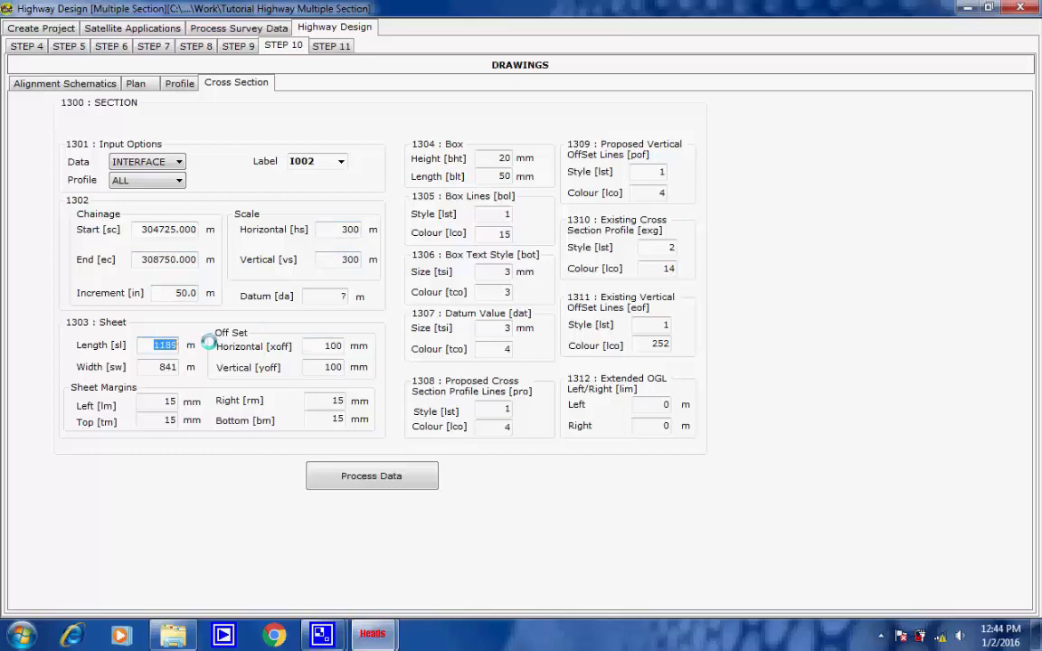
{"action": "left_click", "coordinate": [156, 367]}
Step: Process the cross section data to create the cross section drawings along the chainage range, and finish the process
{"action": "left_click", "coordinate": [346, 474]}
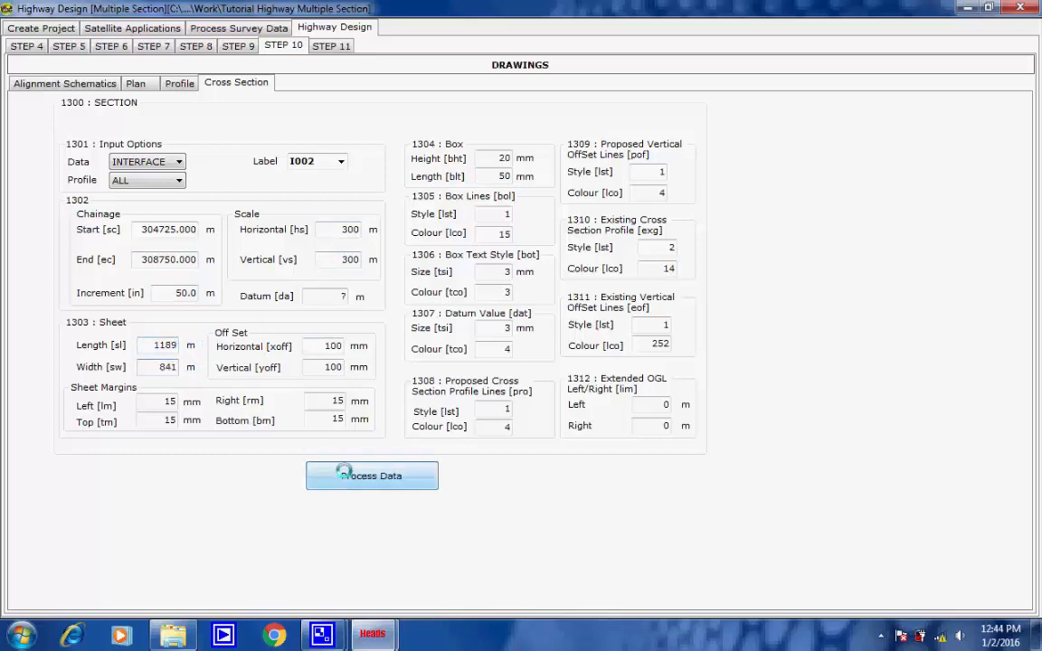
{"action": "left_click", "coordinate": [433, 231]}
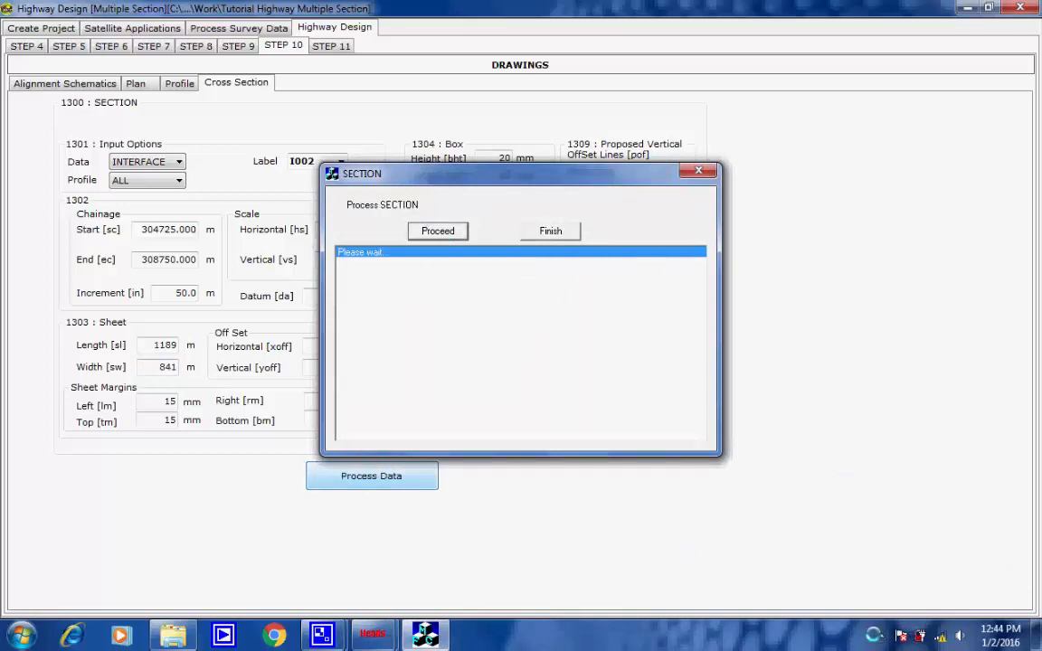
{"action": "left_click", "coordinate": [880, 636]}
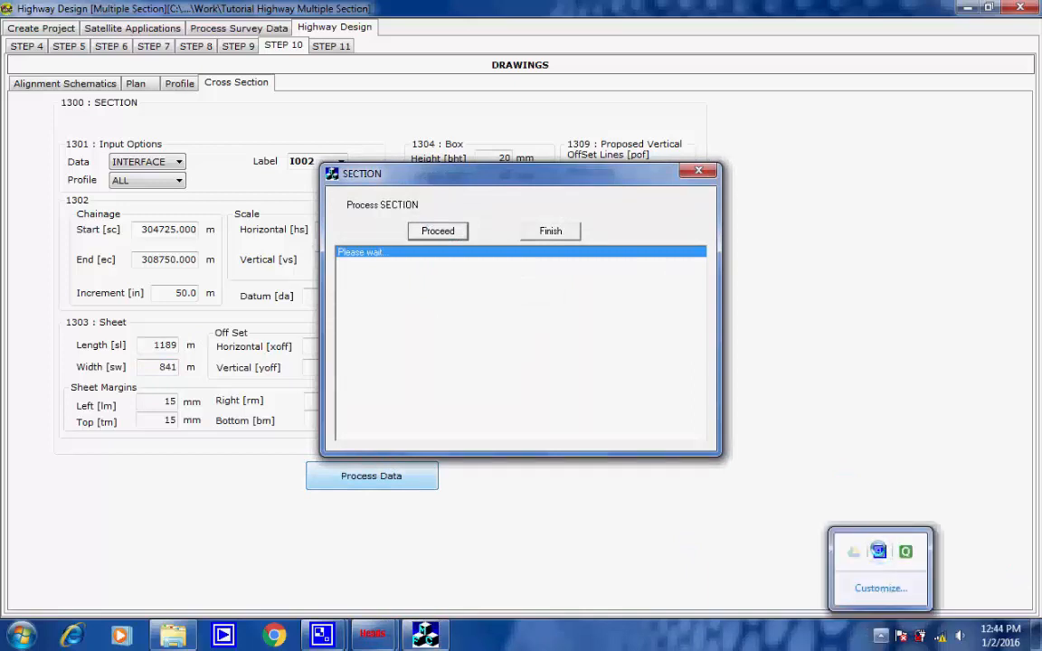
{"action": "left_click", "coordinate": [877, 551]}
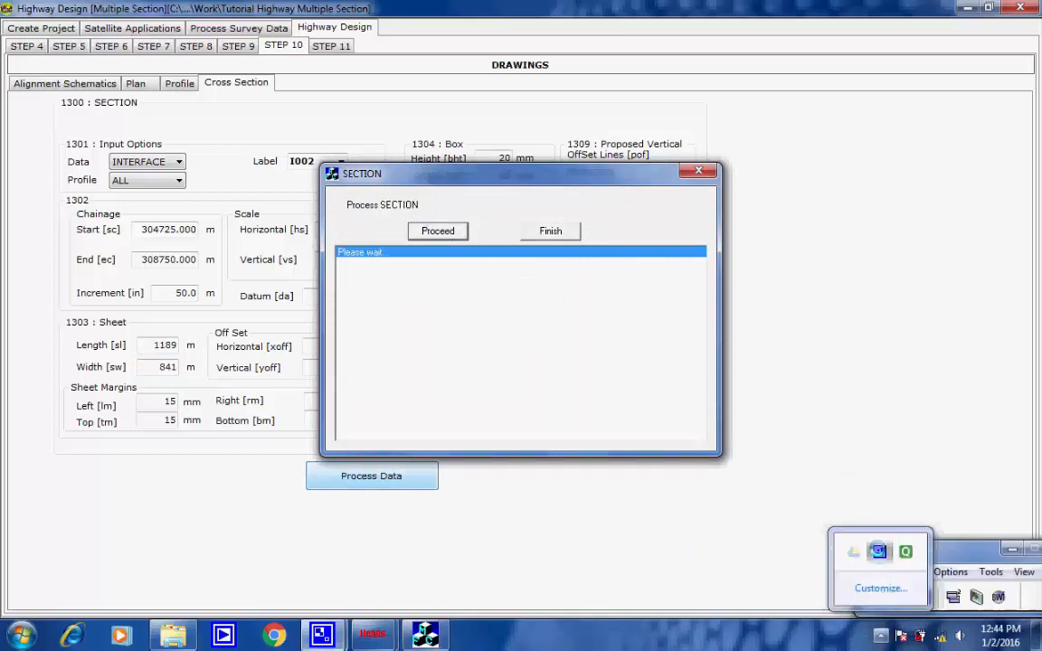
{"action": "left_click", "coordinate": [1027, 591]}
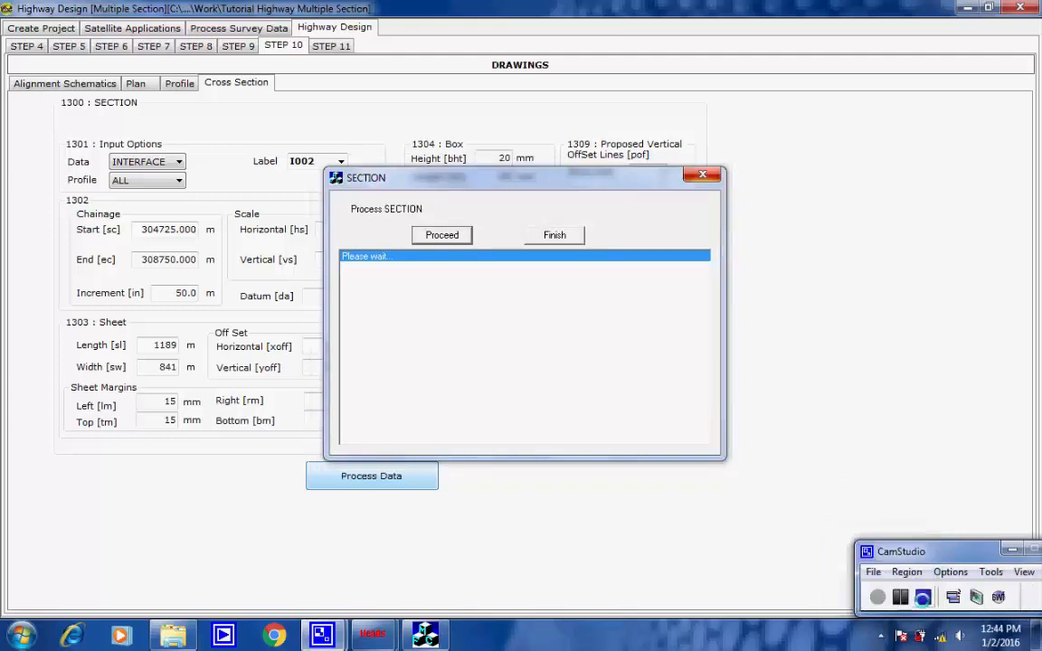
{"action": "left_click", "coordinate": [901, 598]}
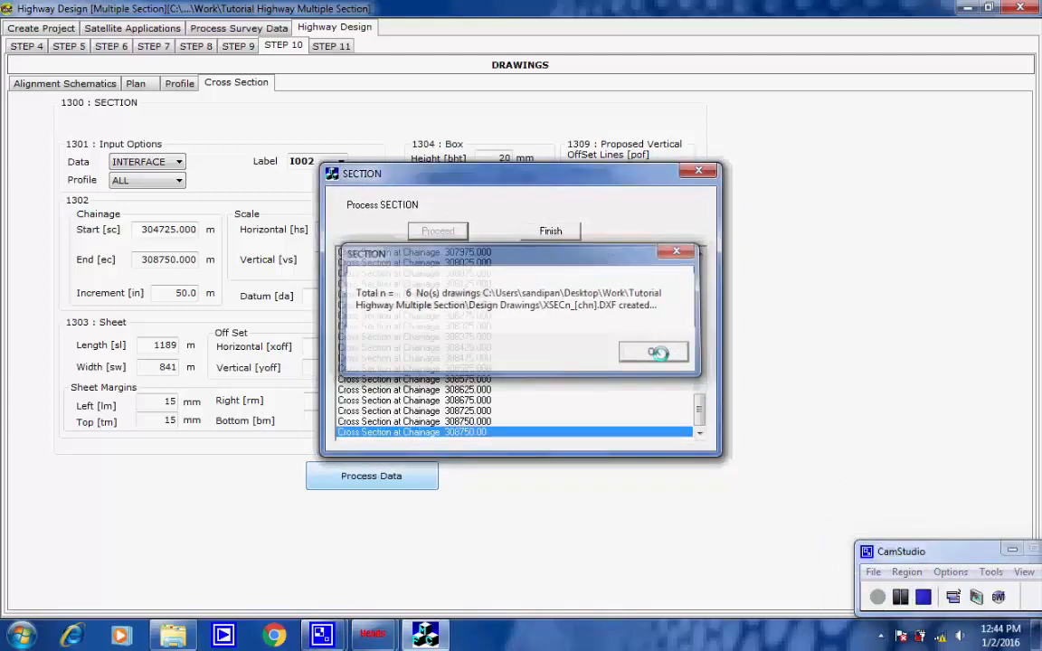
{"action": "left_click", "coordinate": [657, 352]}
{"action": "left_click", "coordinate": [553, 233]}
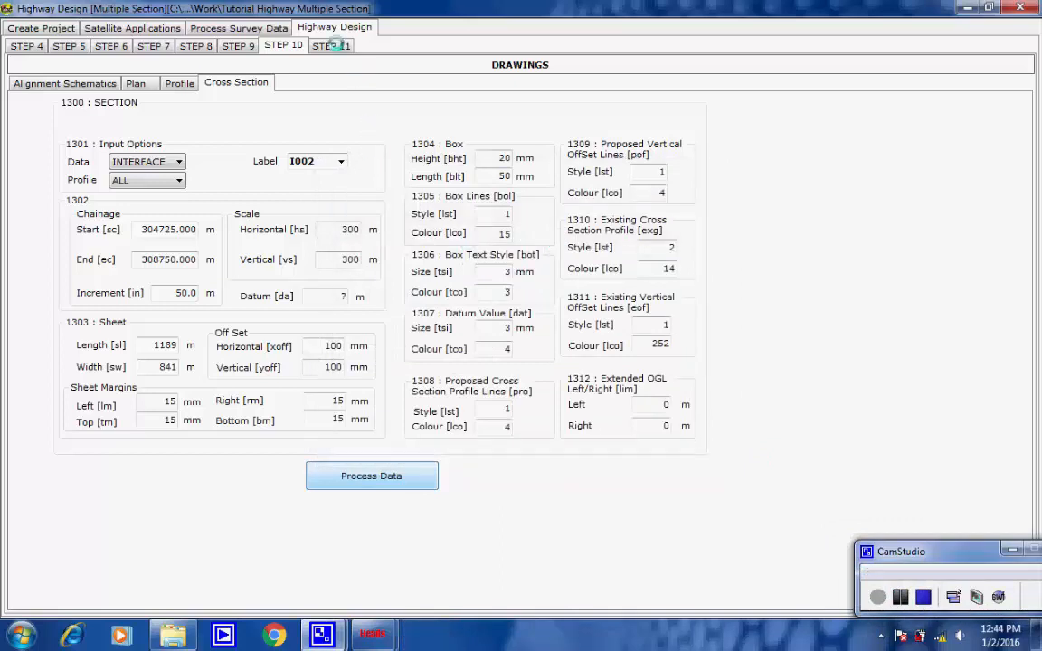
Step: Create the project data file for the whole highway design in the final processing stage
{"action": "left_click", "coordinate": [881, 596]}
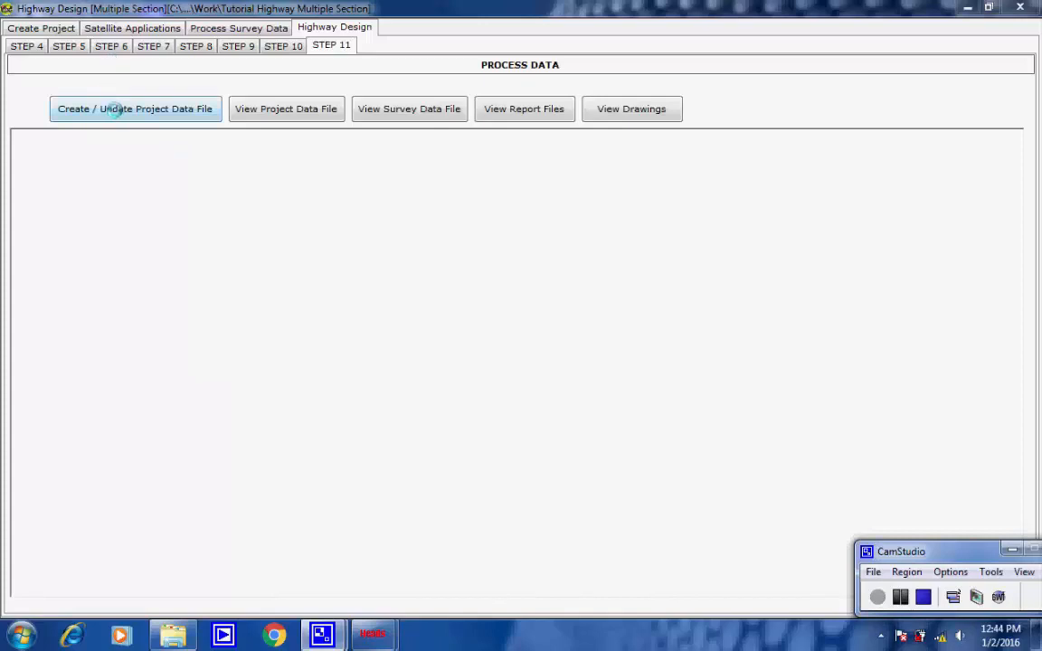
{"action": "left_click", "coordinate": [115, 108]}
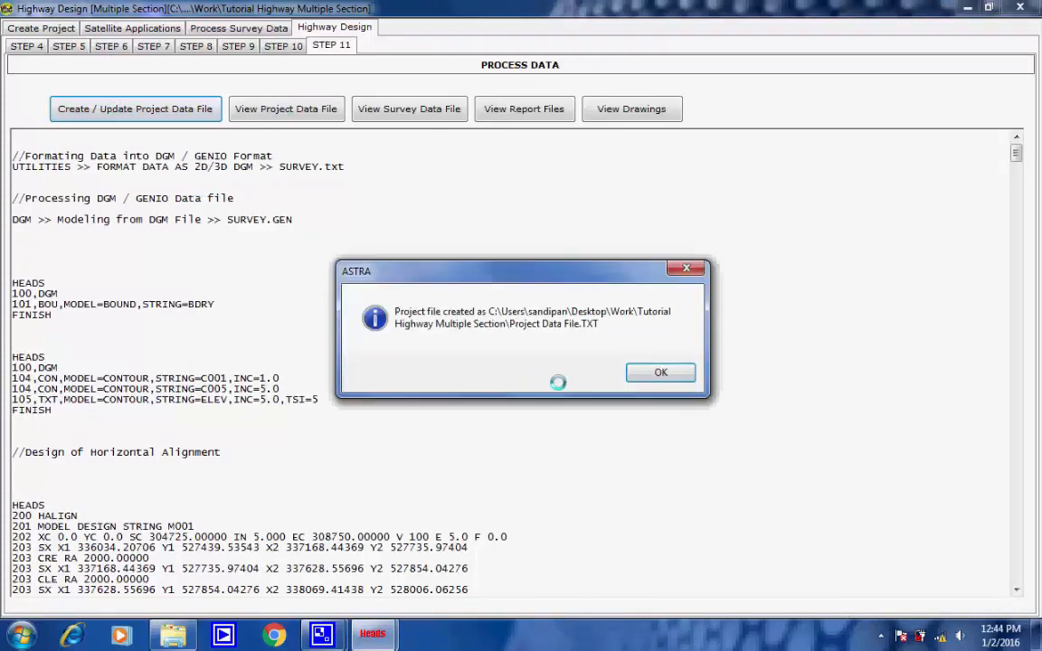
{"action": "left_click", "coordinate": [660, 371]}
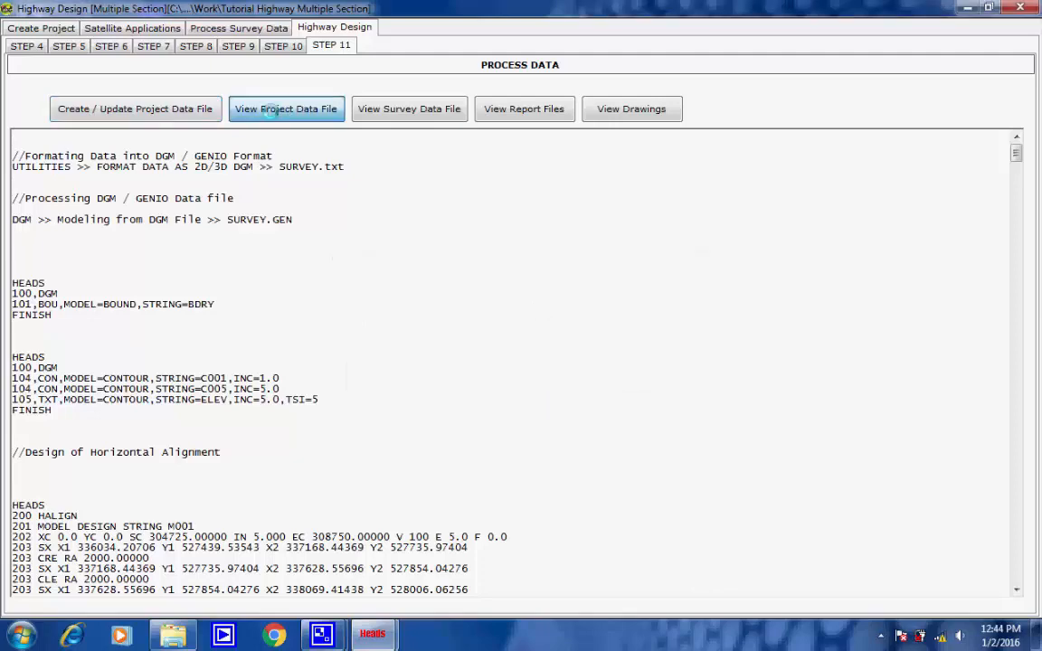
Step: Open the project data file, look through its design data, and close it
{"action": "left_click", "coordinate": [268, 109]}
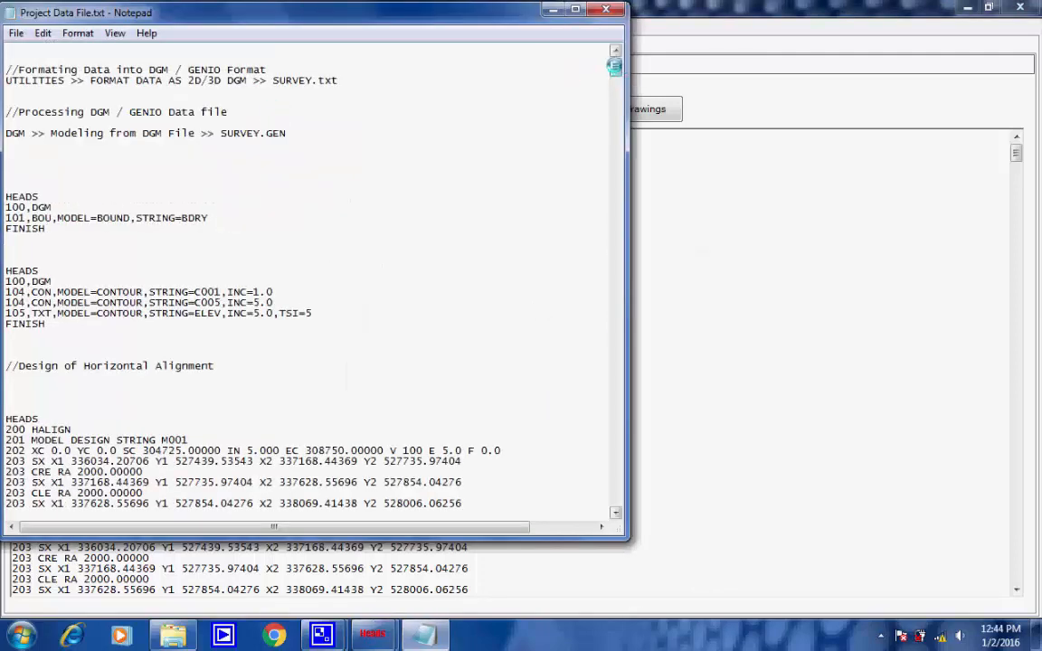
{"action": "left_click_drag", "start_coordinate": [614, 65], "coordinate": [562, 274]}
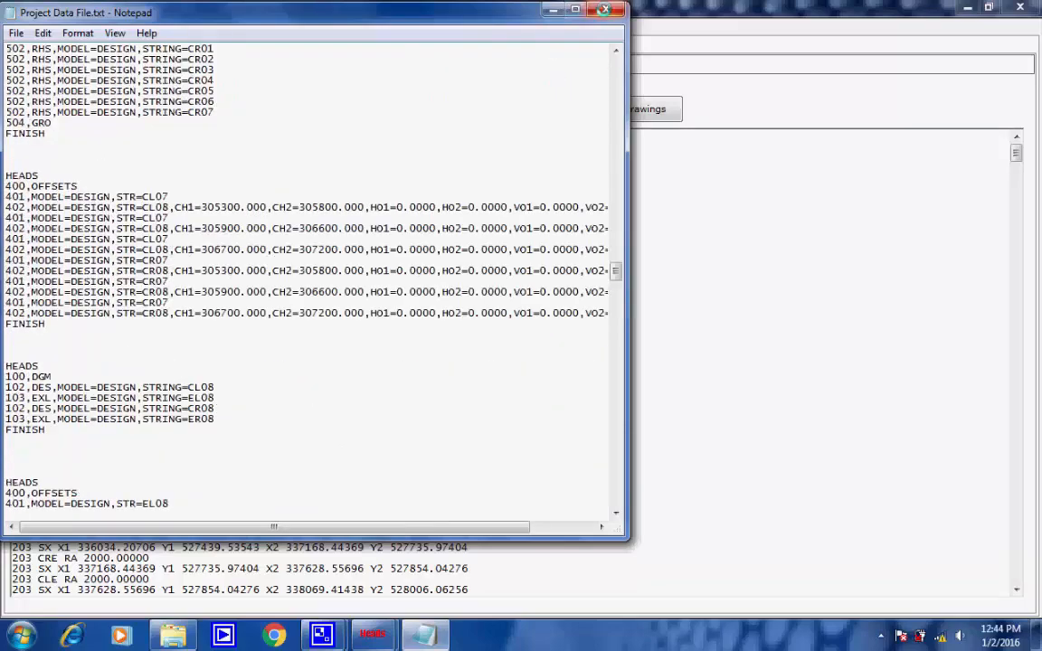
{"action": "left_click", "coordinate": [605, 10]}
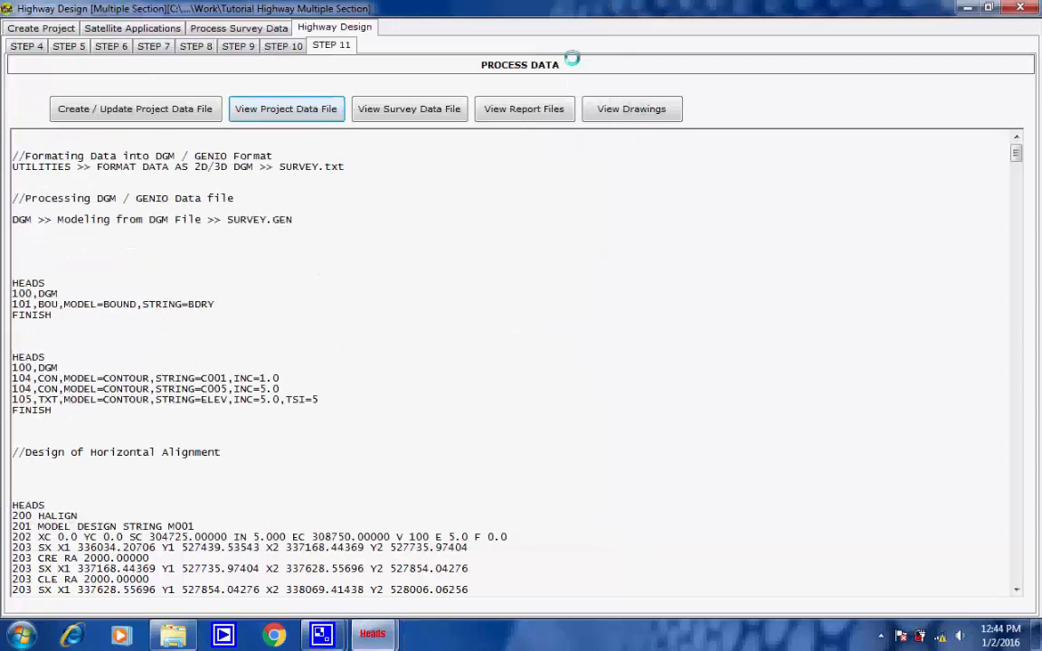
Step: Open the vertical alignment report VALIGNMENT.REP from the project's processed report files
{"action": "left_click", "coordinate": [525, 109]}
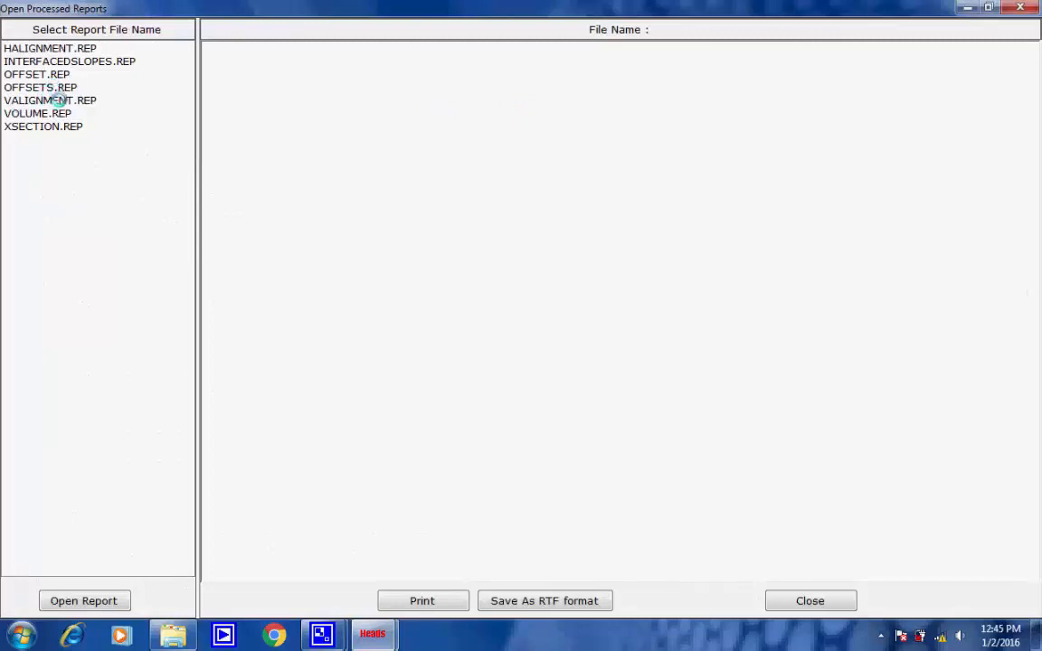
{"action": "left_click", "coordinate": [57, 100]}
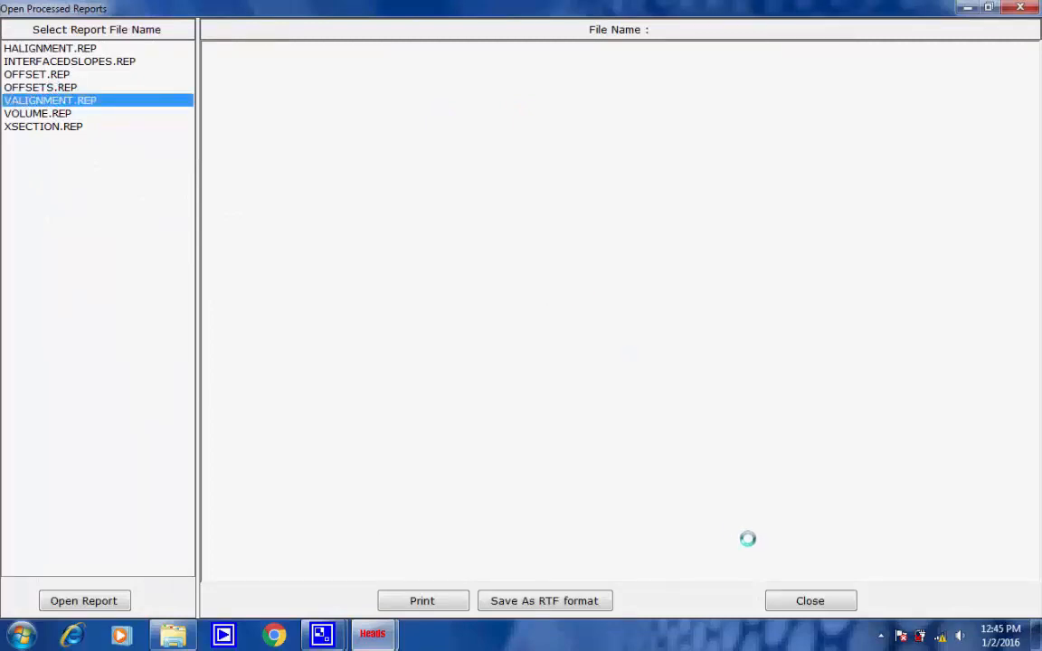
{"action": "left_click", "coordinate": [878, 635]}
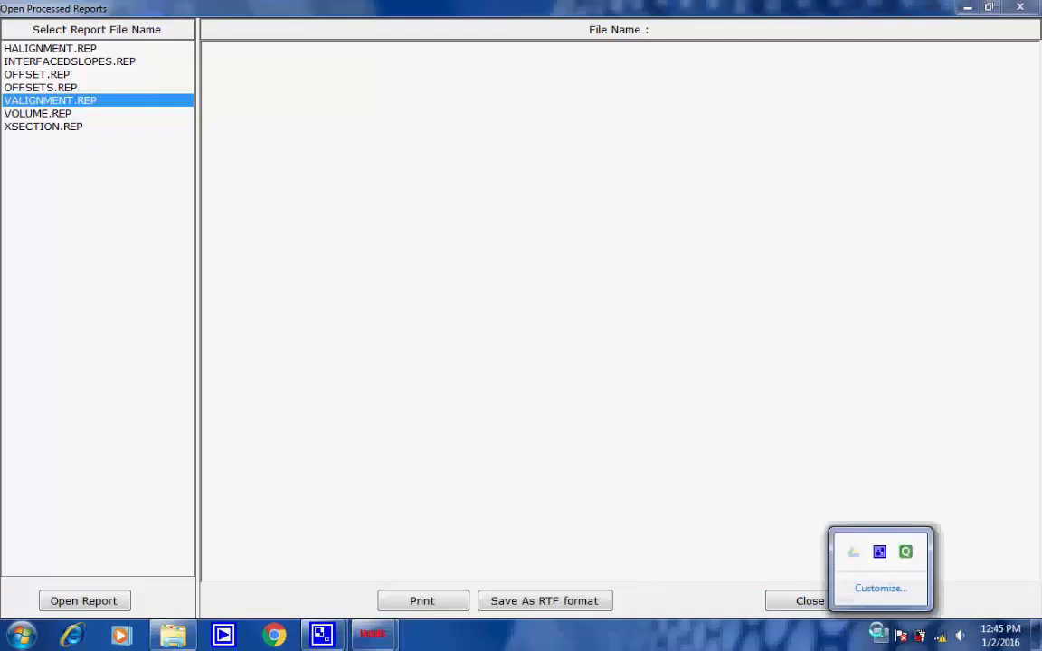
{"action": "left_click", "coordinate": [880, 551]}
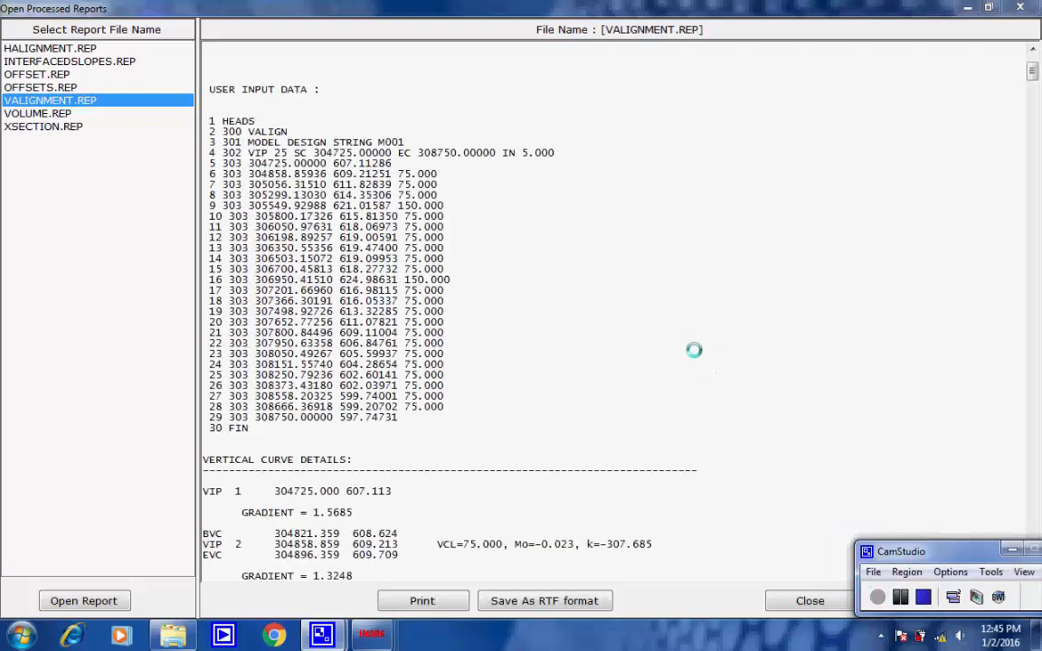
Step: Read through the vertical alignment report, from the input data and vertical curve details to the end chainage, and close the reports
{"action": "scroll", "coordinate": [672, 338], "scroll_direction": "down", "scroll_amount": 3}
{"action": "scroll", "coordinate": [672, 338], "scroll_direction": "down", "scroll_amount": 5}
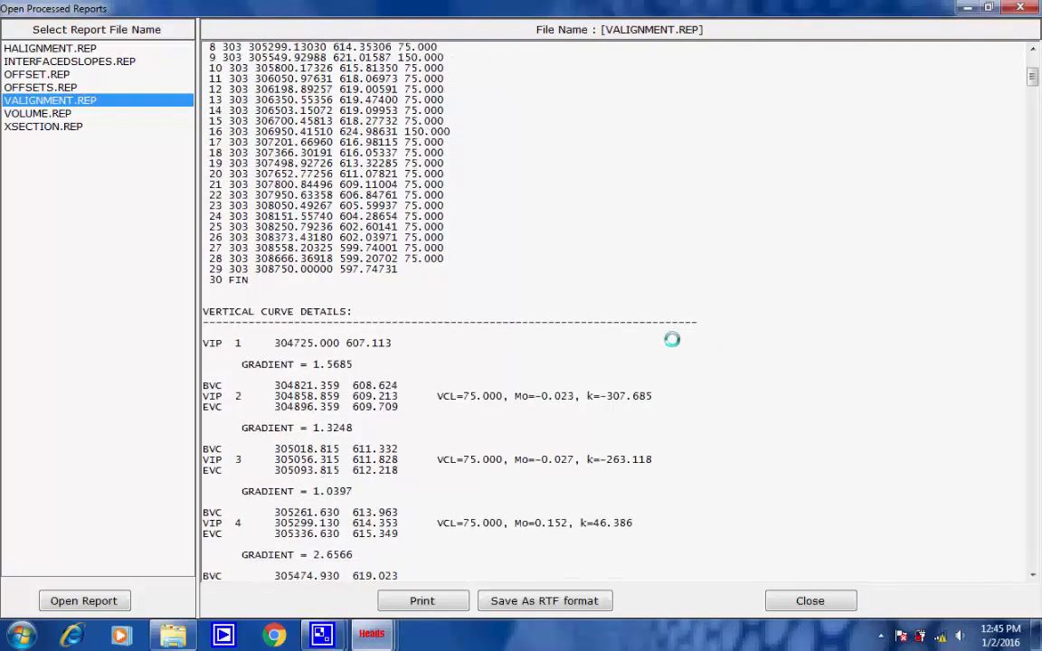
{"action": "scroll", "coordinate": [669, 339], "scroll_direction": "down", "scroll_amount": 11}
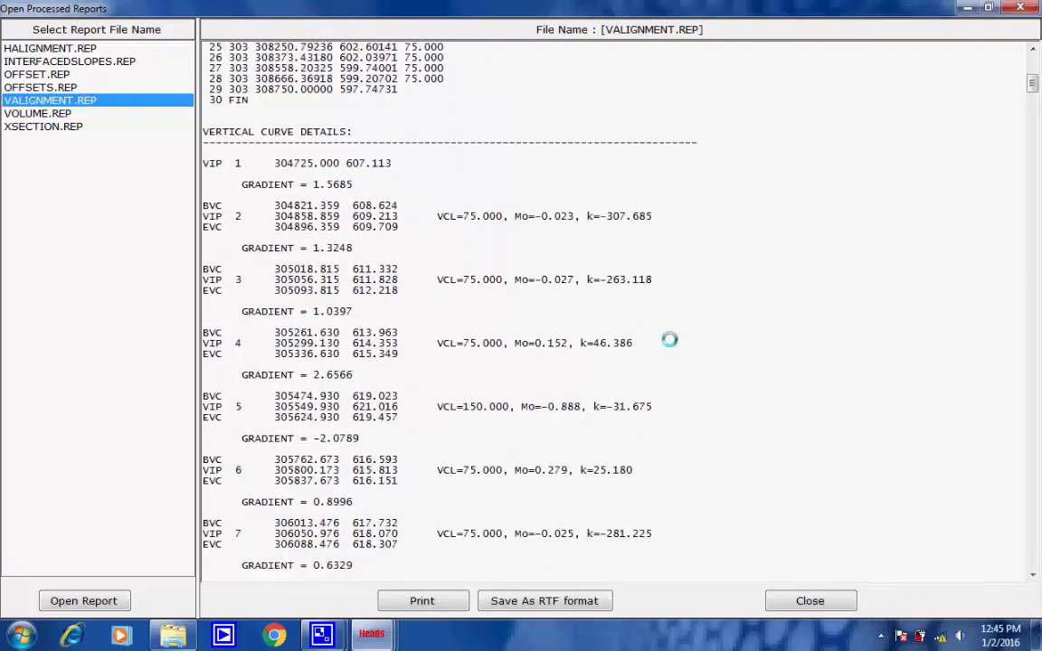
{"action": "scroll", "coordinate": [669, 343], "scroll_direction": "down", "scroll_amount": 20}
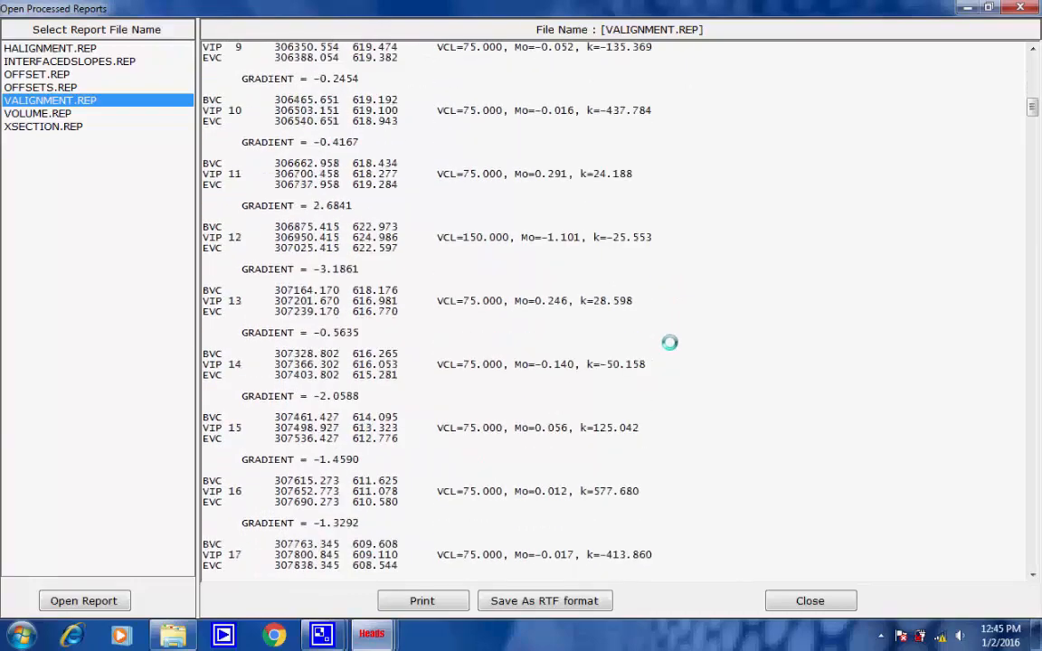
{"action": "scroll", "coordinate": [669, 343], "scroll_direction": "down", "scroll_amount": 20}
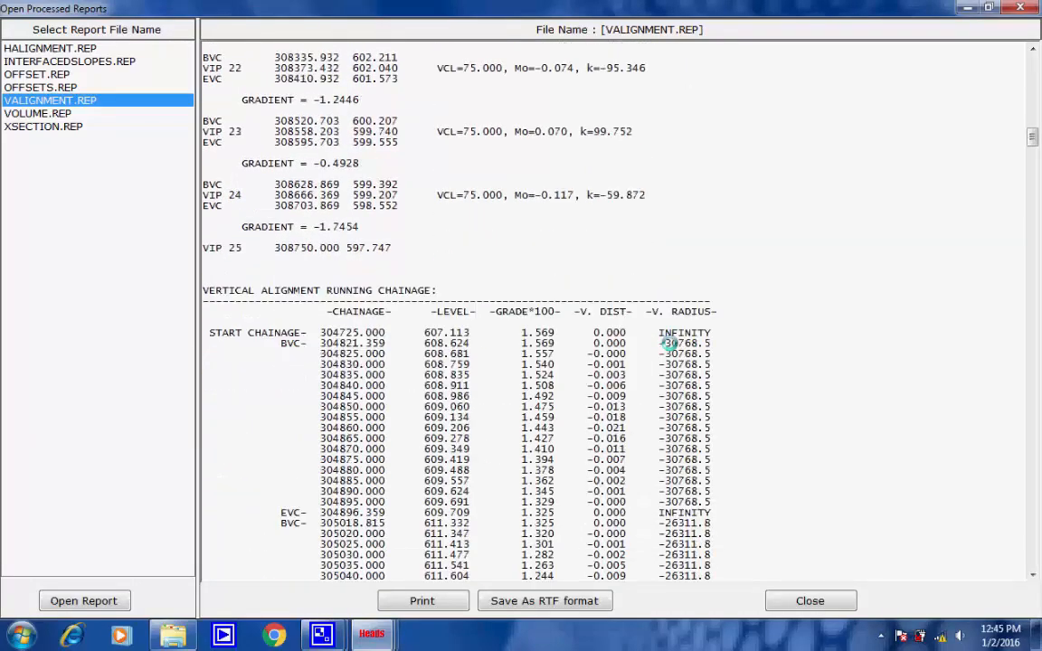
{"action": "scroll", "coordinate": [669, 342], "scroll_direction": "down", "scroll_amount": 20}
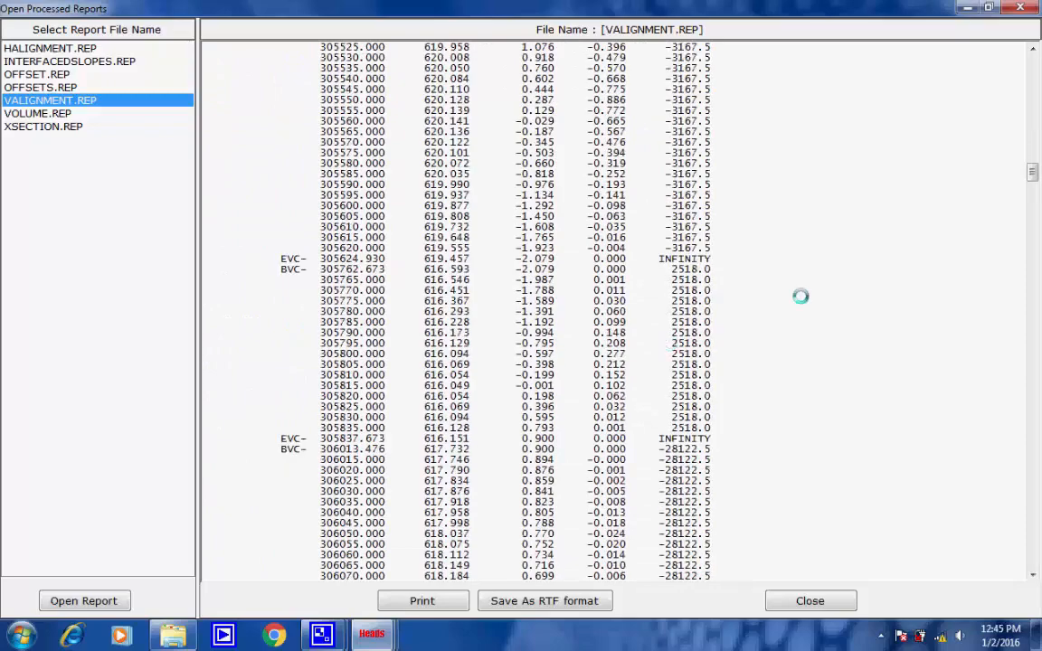
{"action": "left_click_drag", "start_coordinate": [1030, 192], "coordinate": [1024, 565]}
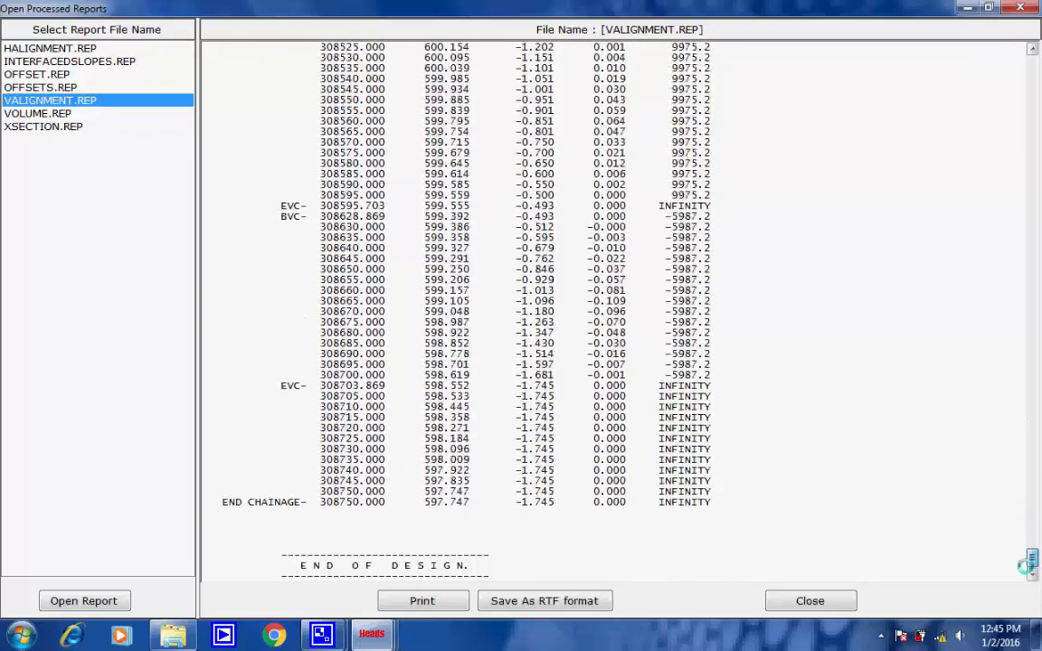
{"action": "left_click", "coordinate": [809, 600]}
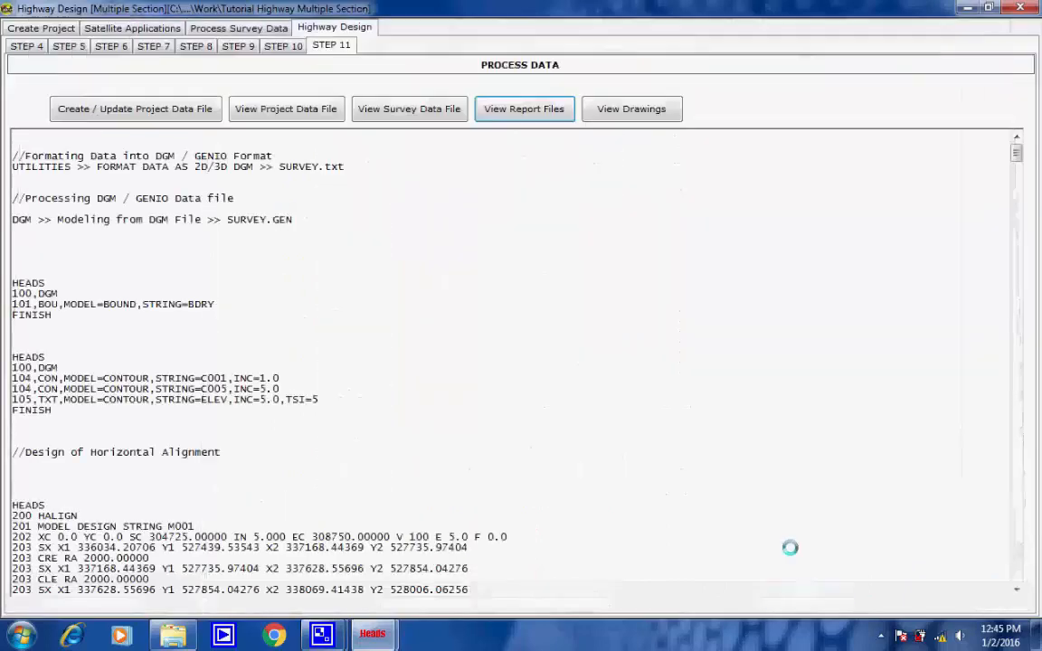
Step: Open all the drawings from the Design Drawings folder in the drawing viewer
{"action": "left_click", "coordinate": [603, 108]}
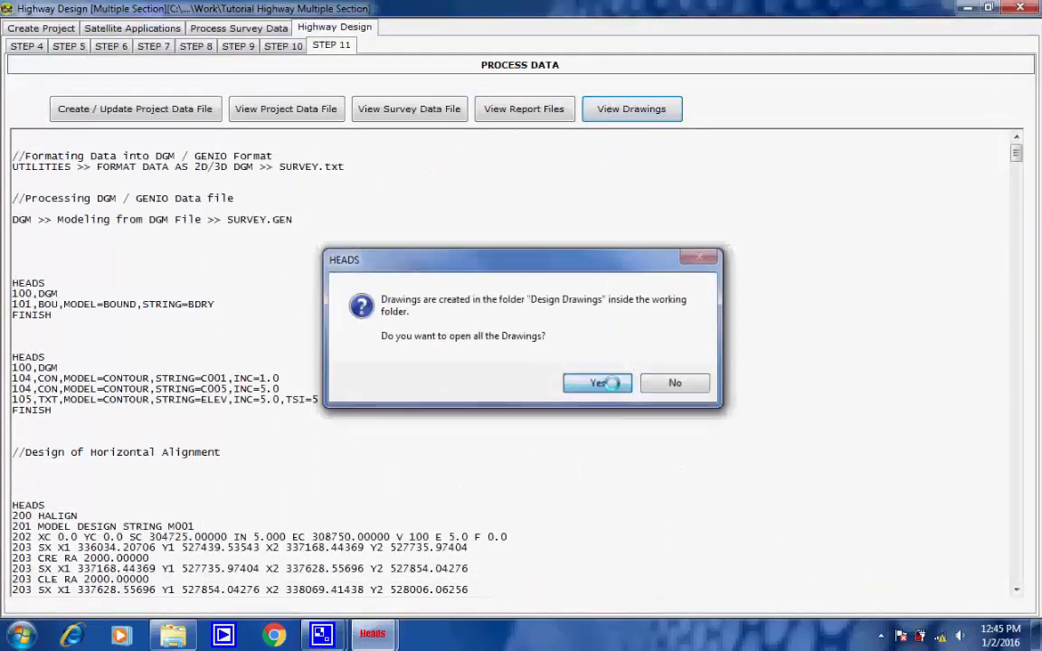
{"action": "left_click", "coordinate": [611, 382]}
{"action": "left_click", "coordinate": [880, 634]}
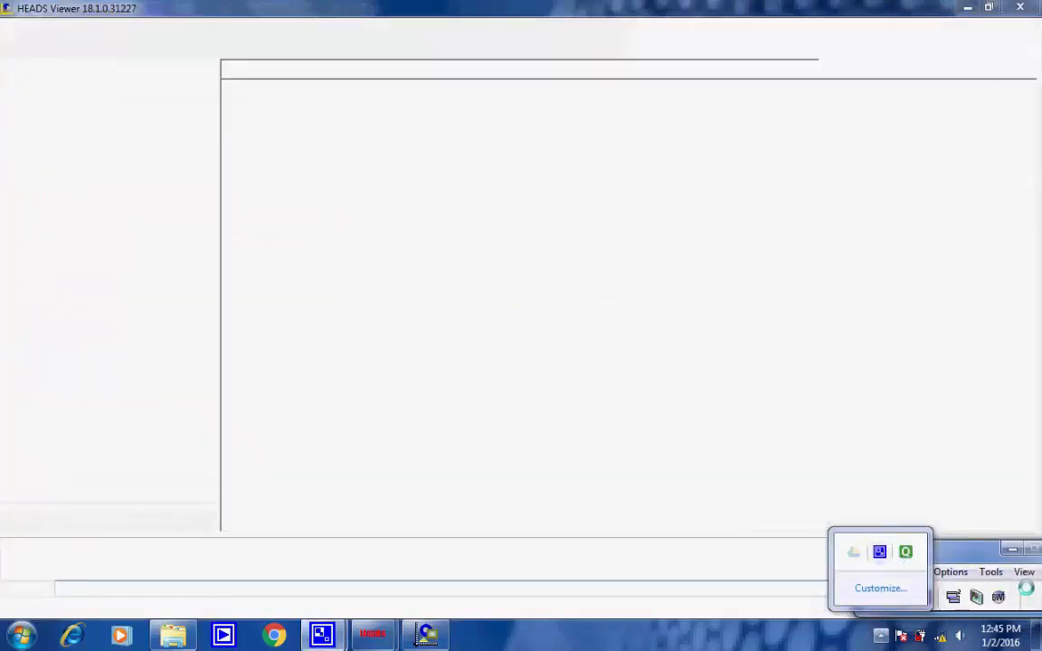
{"action": "left_click", "coordinate": [936, 573]}
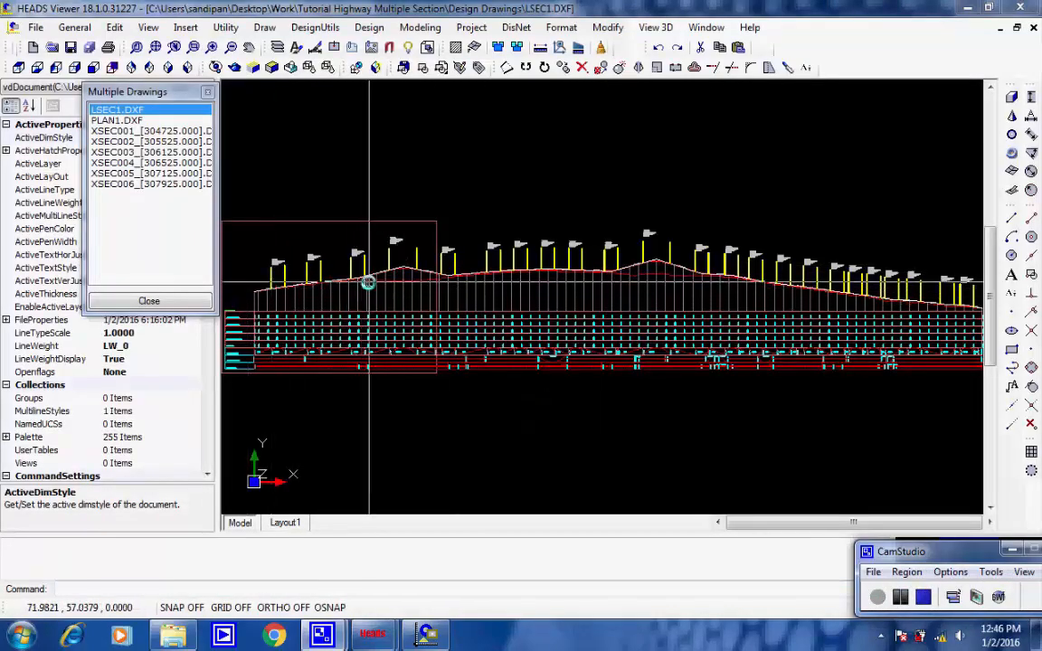
Step: Examine the longitudinal section drawing LSEC1.DXF, checking the profile lines, vertical curve labels and level data along the whole chainage
{"action": "left_click", "coordinate": [371, 246]}
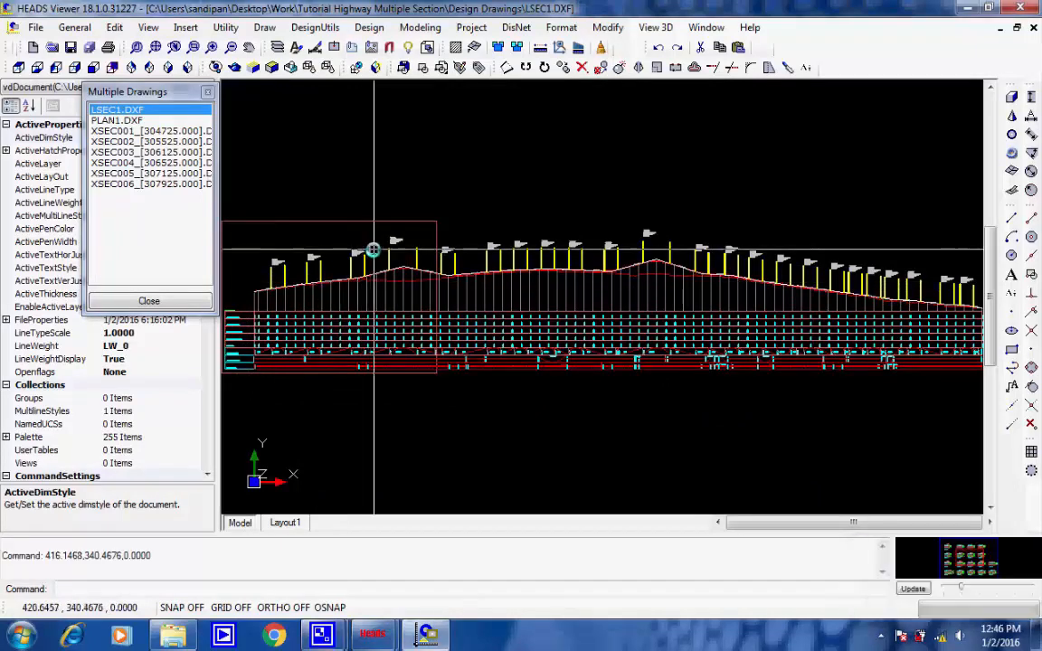
{"action": "scroll", "coordinate": [372, 257], "scroll_direction": "up", "scroll_amount": 2}
{"action": "scroll", "coordinate": [373, 264], "scroll_direction": "up", "scroll_amount": 3}
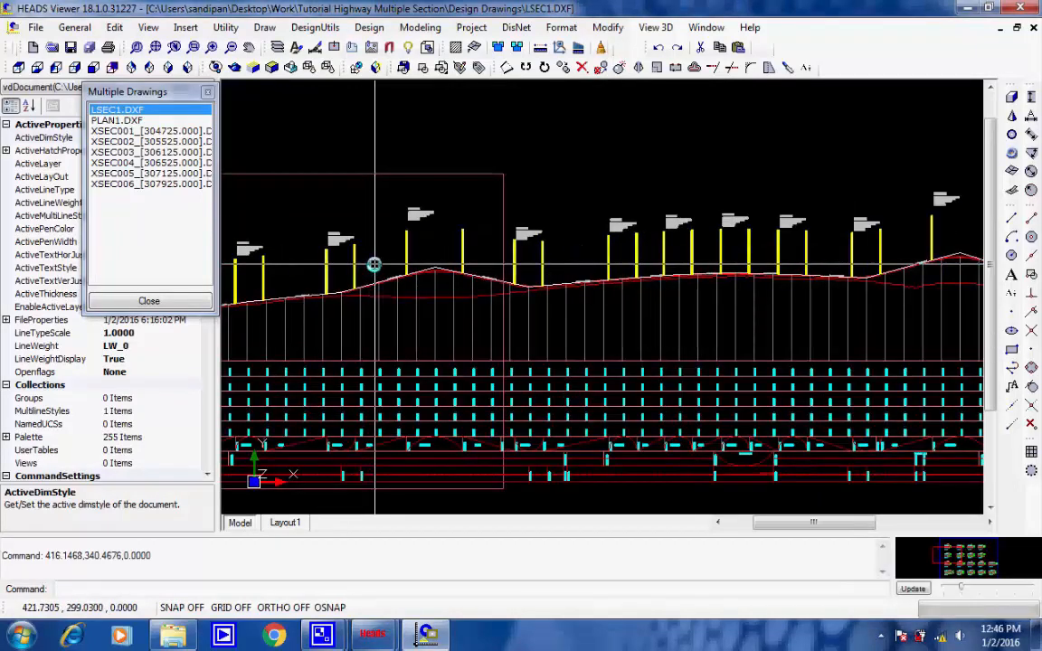
{"action": "scroll", "coordinate": [374, 265], "scroll_direction": "down", "scroll_amount": 5}
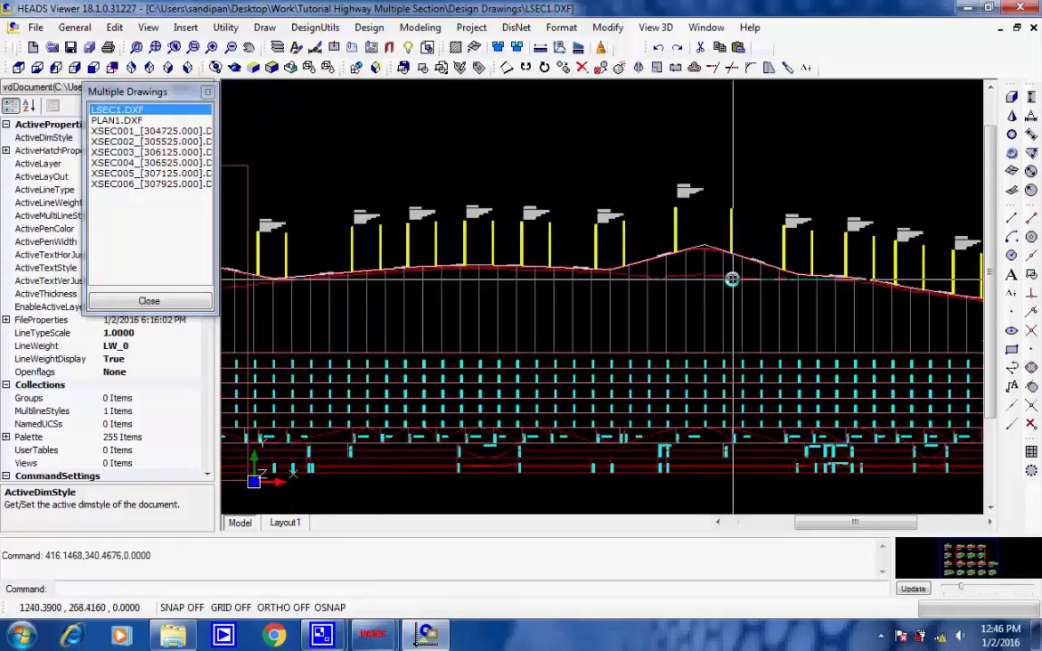
{"action": "scroll", "coordinate": [731, 281], "scroll_direction": "up", "scroll_amount": 4}
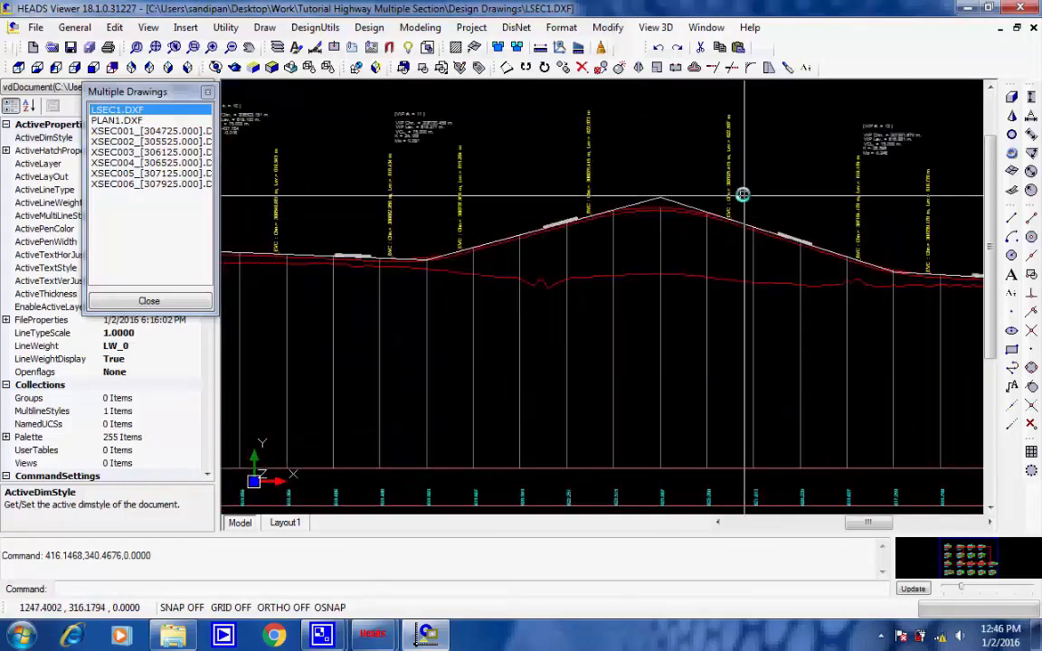
{"action": "scroll", "coordinate": [660, 180], "scroll_direction": "up", "scroll_amount": 2}
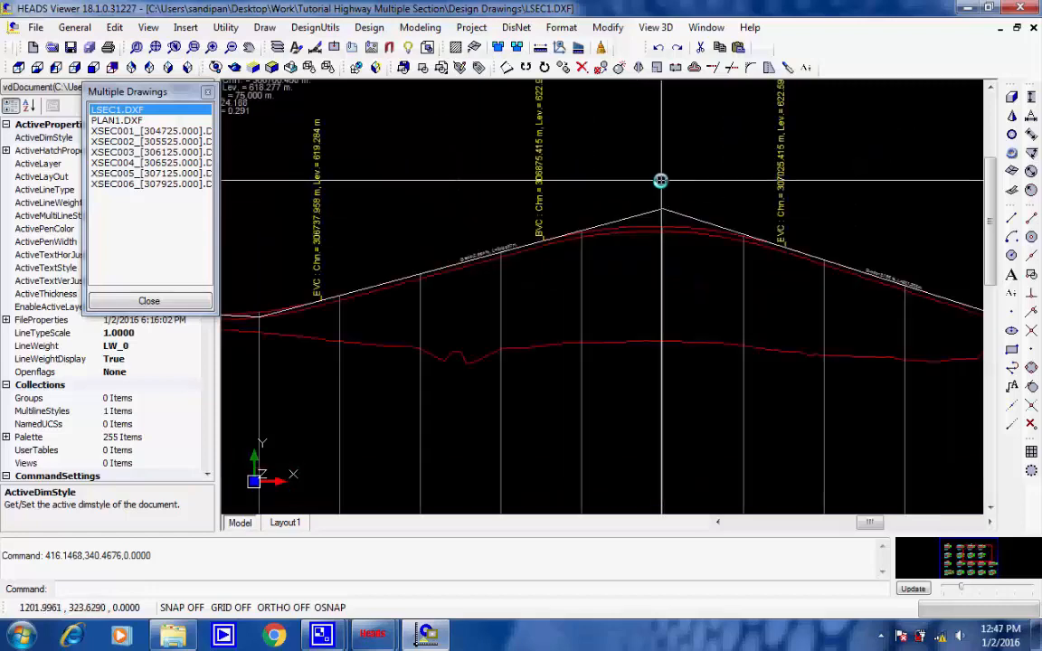
{"action": "scroll", "coordinate": [660, 181], "scroll_direction": "down", "scroll_amount": 3}
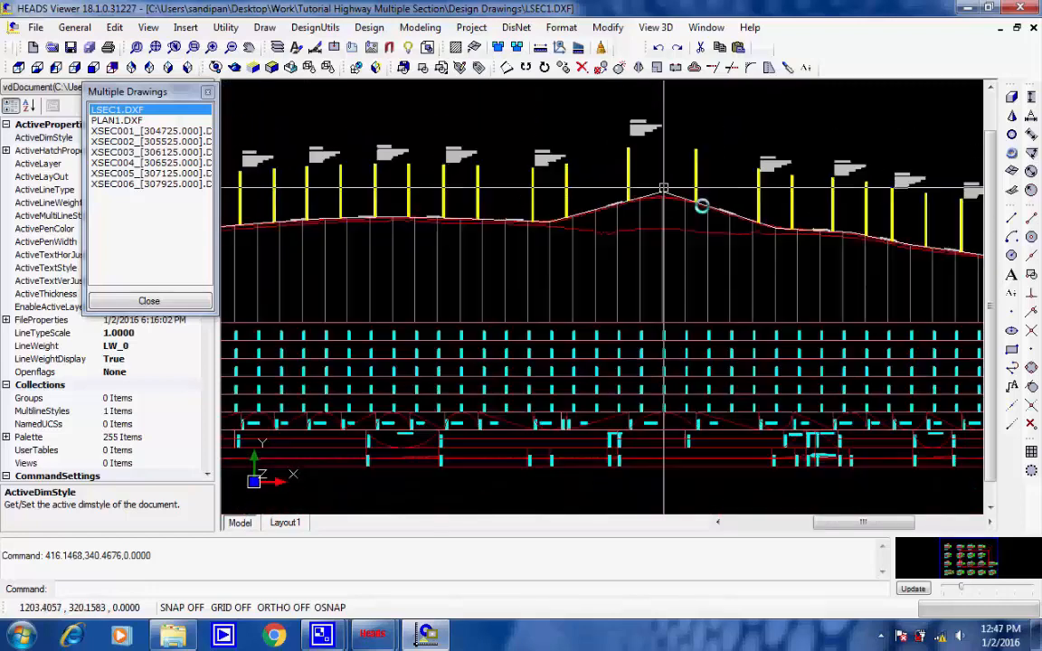
{"action": "middle_click_drag", "start_coordinate": [811, 224], "coordinate": [547, 208]}
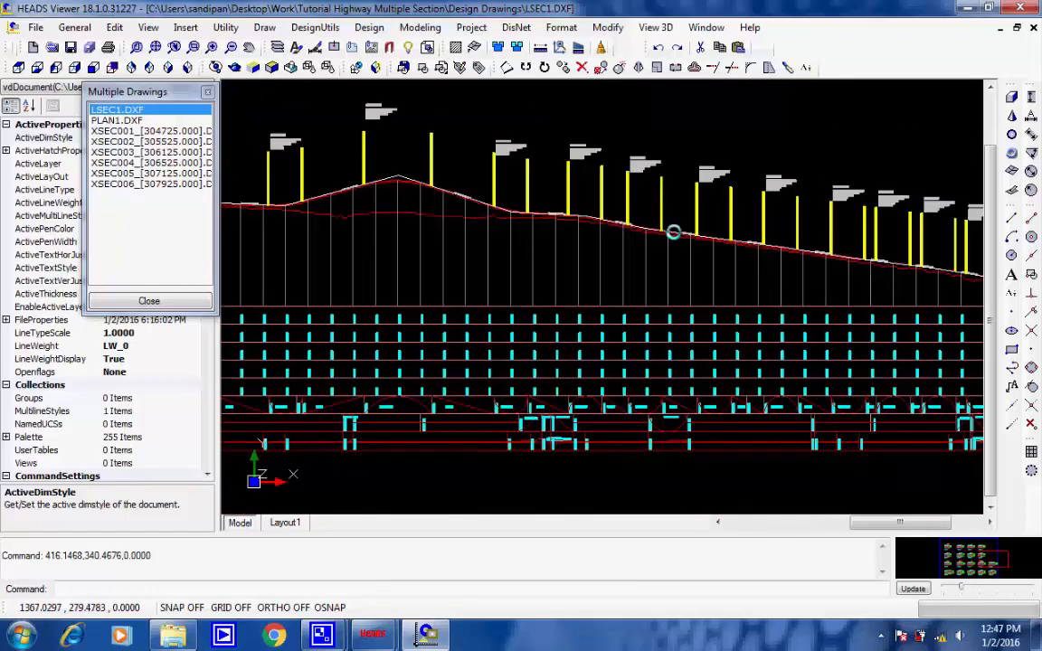
{"action": "middle_click_drag", "start_coordinate": [815, 272], "coordinate": [574, 262]}
{"action": "scroll", "coordinate": [816, 271], "scroll_direction": "up", "scroll_amount": 2}
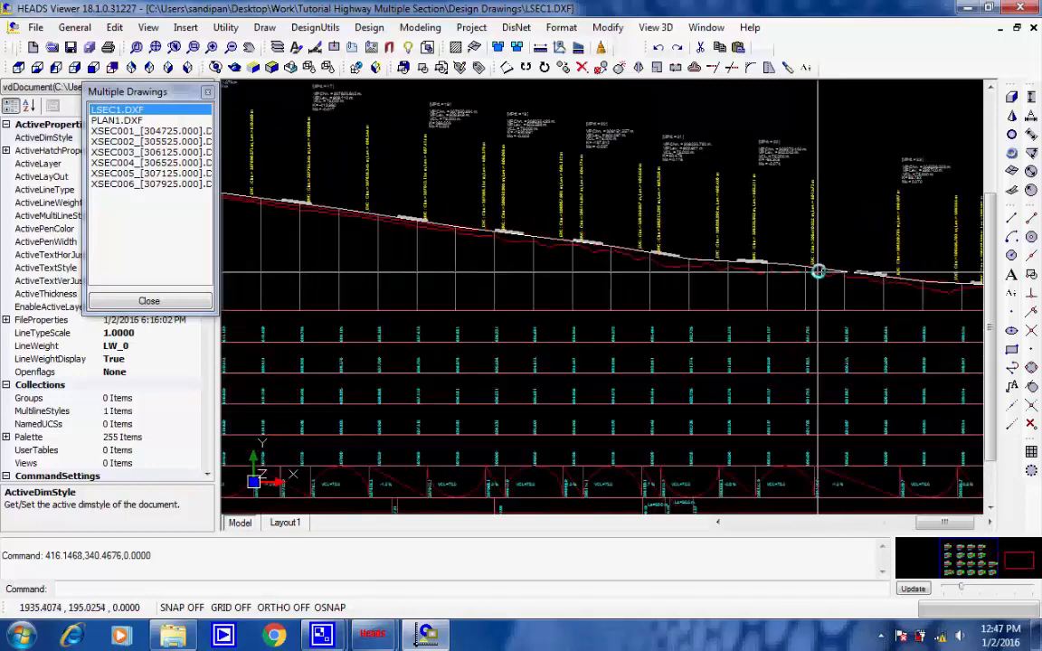
{"action": "scroll", "coordinate": [824, 246], "scroll_direction": "down", "scroll_amount": 2}
{"action": "scroll", "coordinate": [824, 244], "scroll_direction": "down", "scroll_amount": 2}
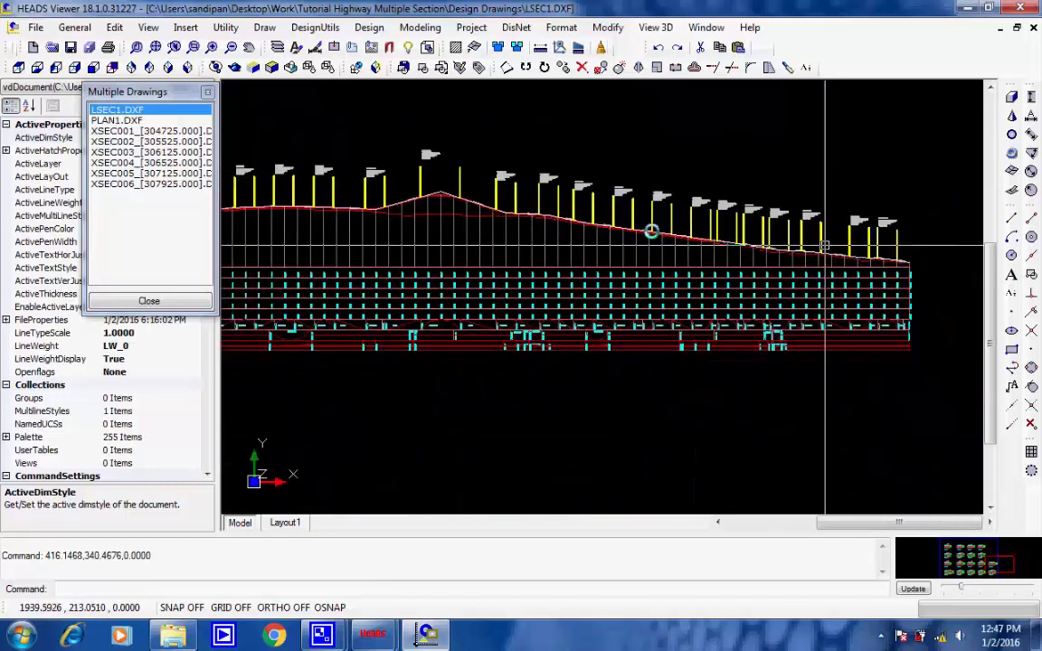
{"action": "scroll", "coordinate": [540, 216], "scroll_direction": "up", "scroll_amount": 5}
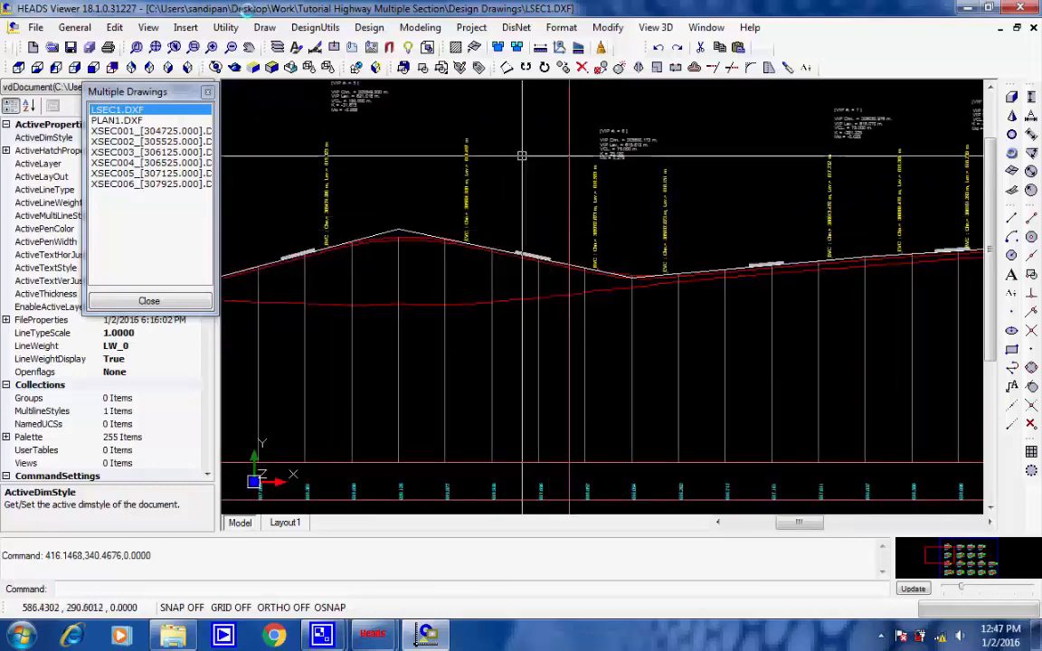
Step: Display the plan drawing PLAN1.DXF and examine the road layout, section transitions and curve details along the alignment
{"action": "left_click", "coordinate": [110, 120]}
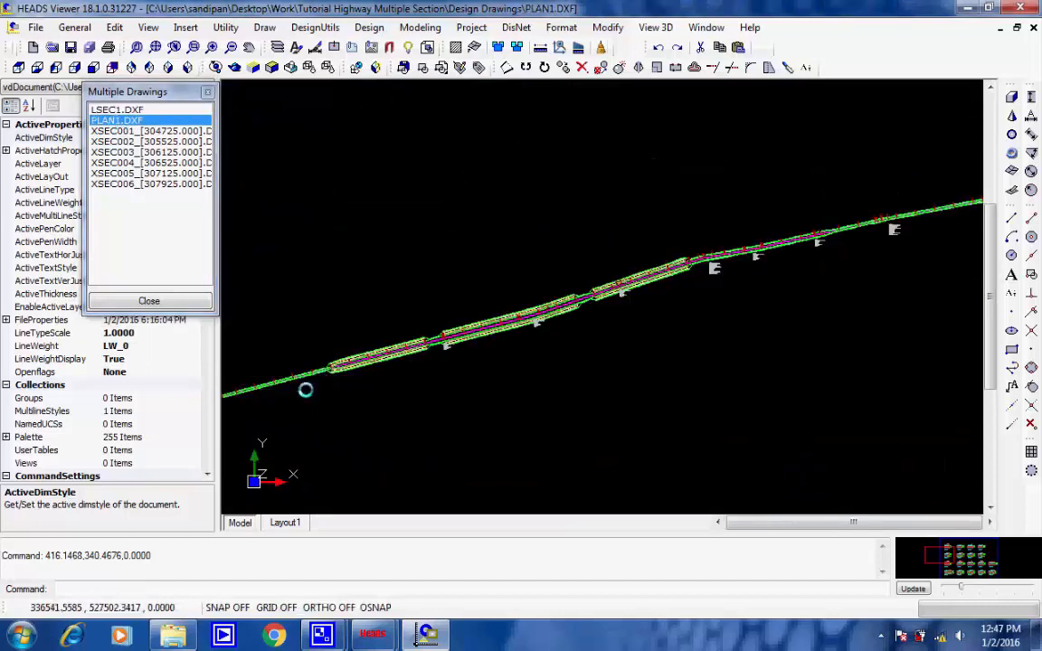
{"action": "middle_click_drag", "start_coordinate": [305, 389], "coordinate": [465, 381]}
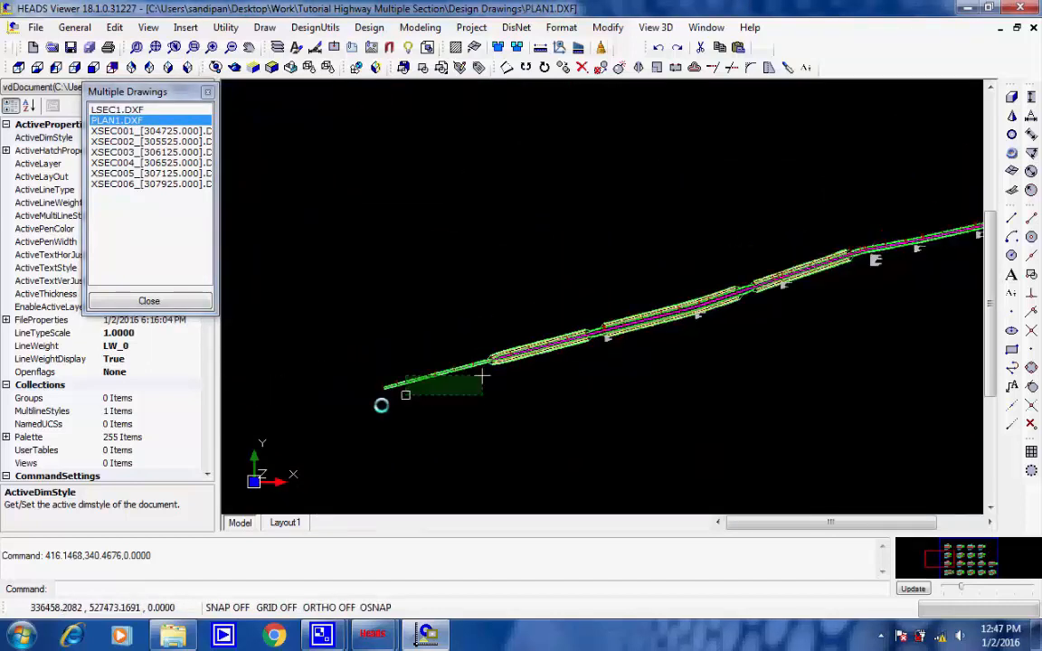
{"action": "scroll", "coordinate": [384, 402], "scroll_direction": "up", "scroll_amount": 3}
{"action": "left_click", "coordinate": [538, 423]}
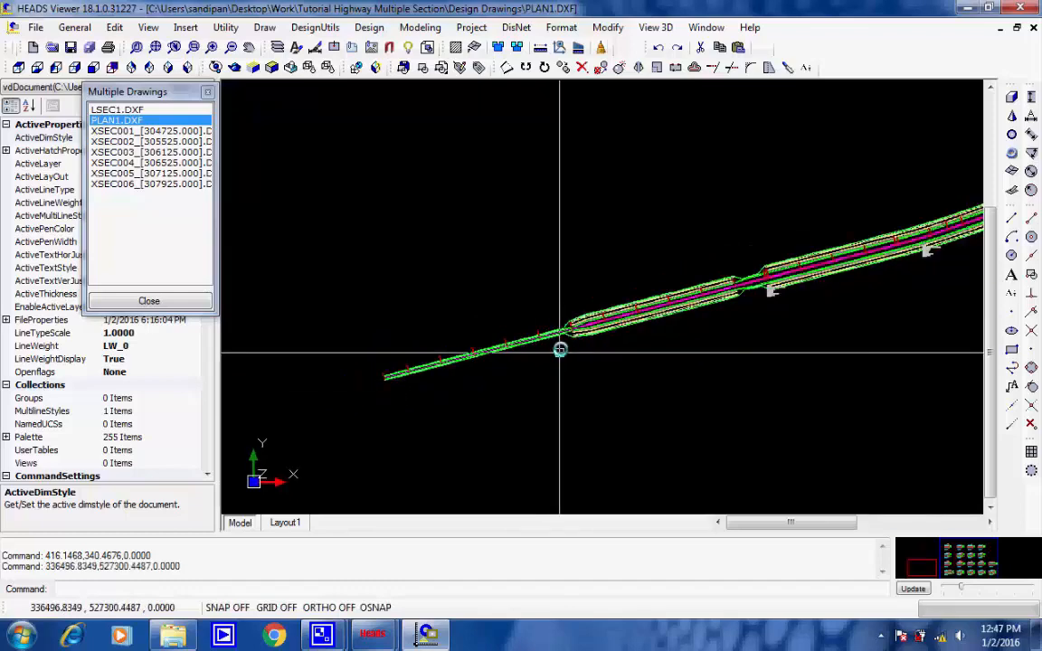
{"action": "scroll", "coordinate": [562, 329], "scroll_direction": "up", "scroll_amount": 5}
{"action": "scroll", "coordinate": [542, 363], "scroll_direction": "up", "scroll_amount": 4}
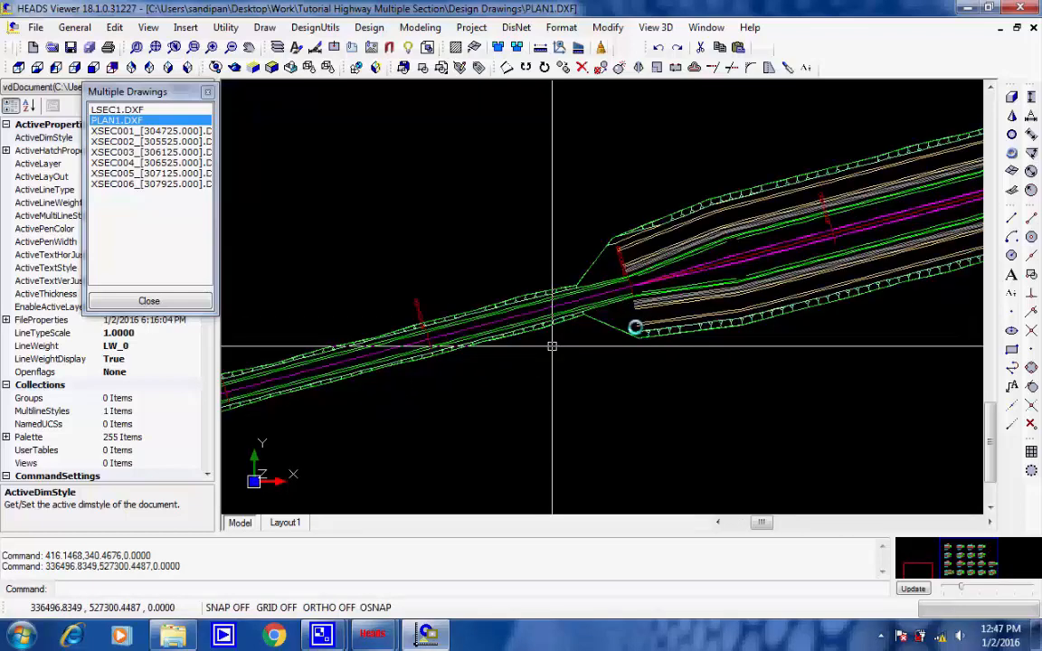
{"action": "scroll", "coordinate": [752, 262], "scroll_direction": "down", "scroll_amount": 3}
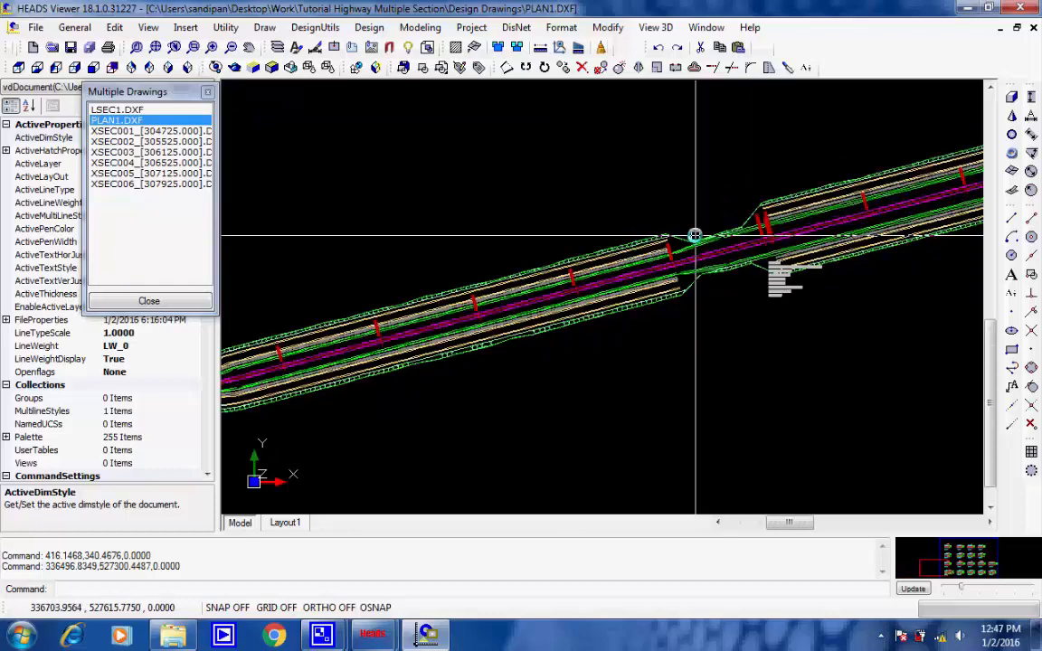
{"action": "scroll", "coordinate": [581, 293], "scroll_direction": "up", "scroll_amount": 5}
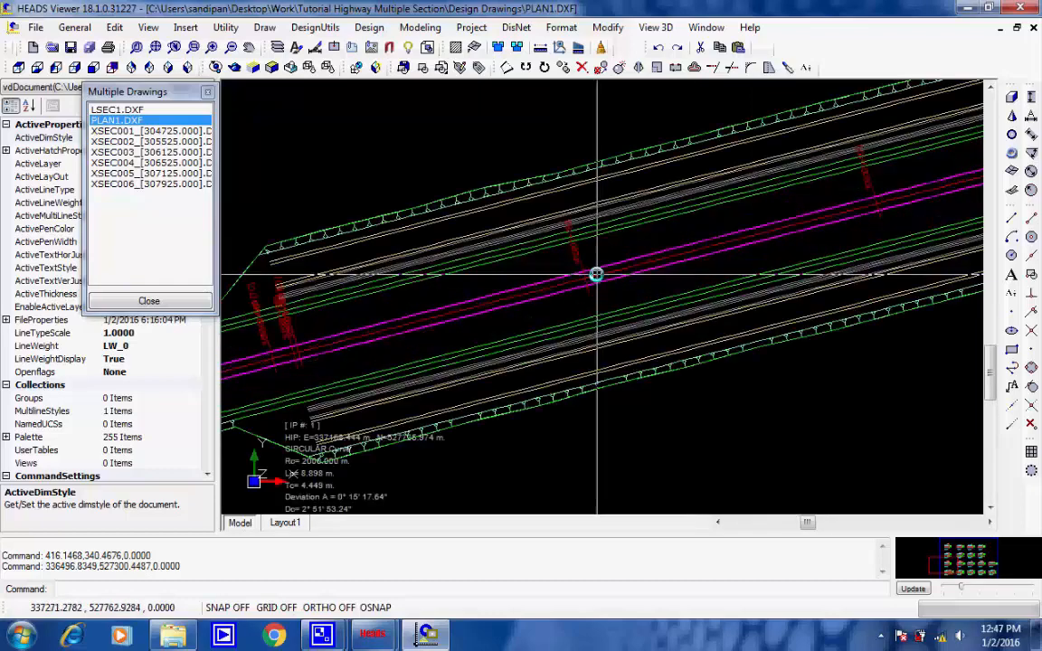
{"action": "scroll", "coordinate": [596, 274], "scroll_direction": "down", "scroll_amount": 3}
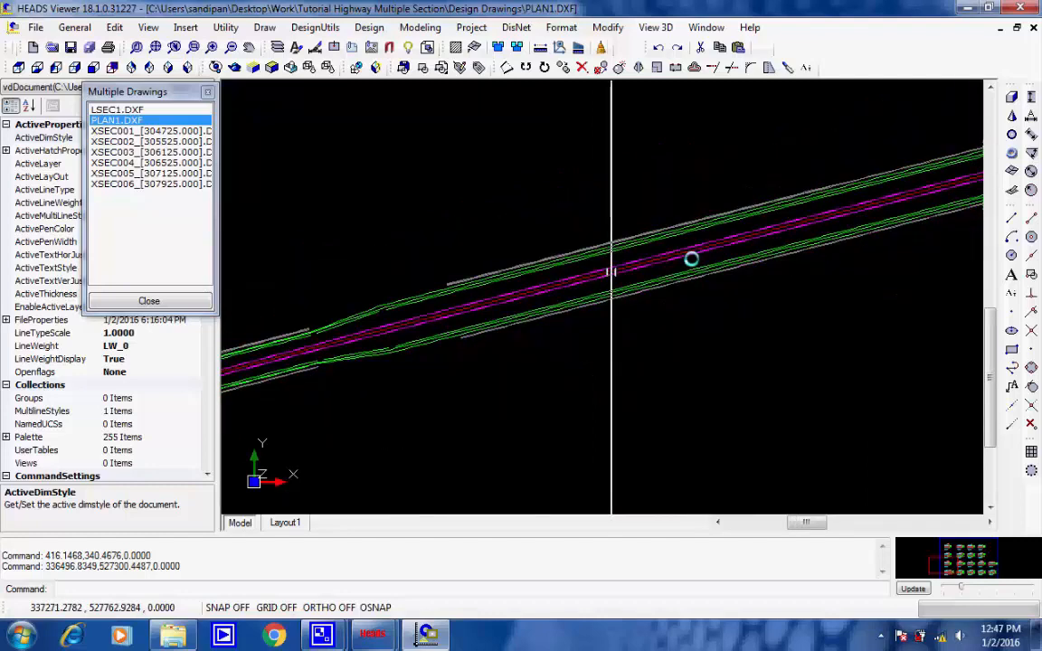
{"action": "middle_click_drag", "start_coordinate": [841, 224], "coordinate": [304, 377]}
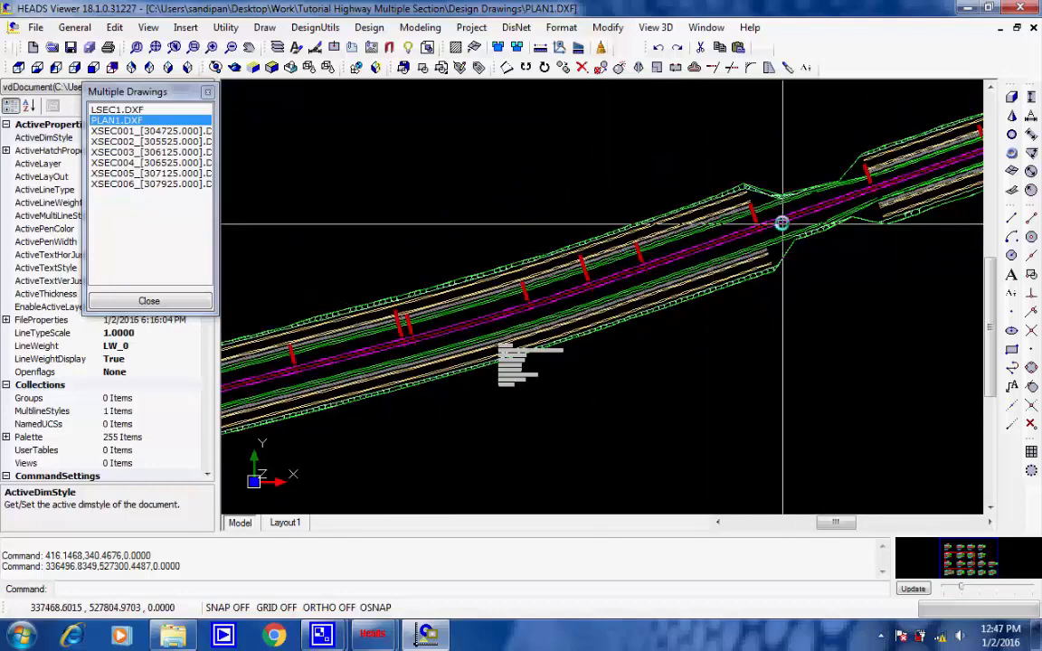
{"action": "middle_click_drag", "start_coordinate": [733, 246], "coordinate": [459, 342]}
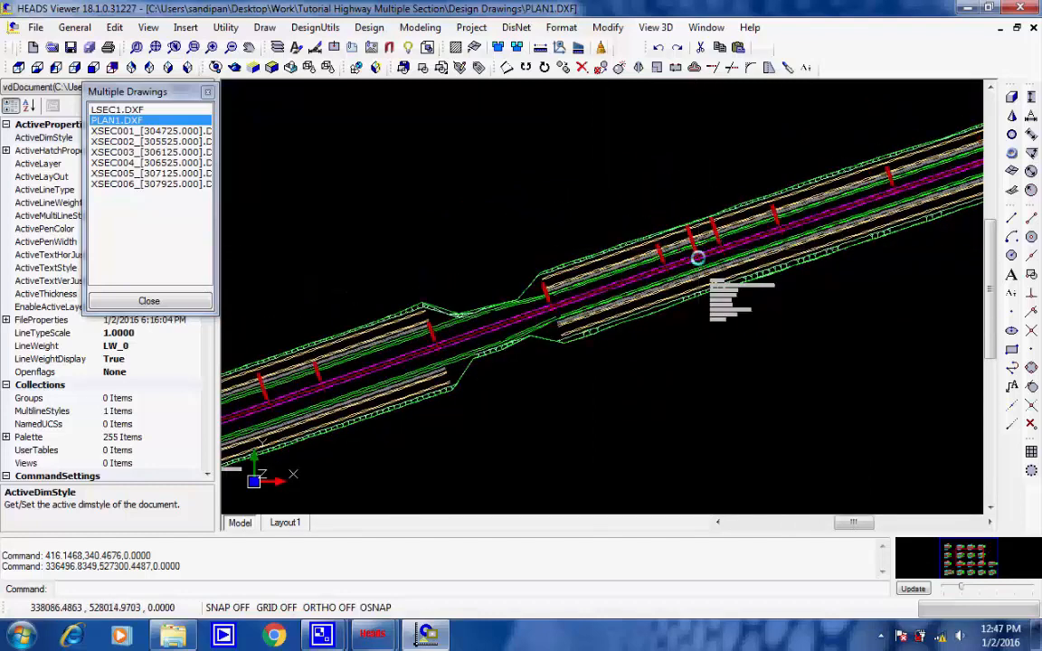
{"action": "middle_click_drag", "start_coordinate": [697, 258], "coordinate": [419, 405]}
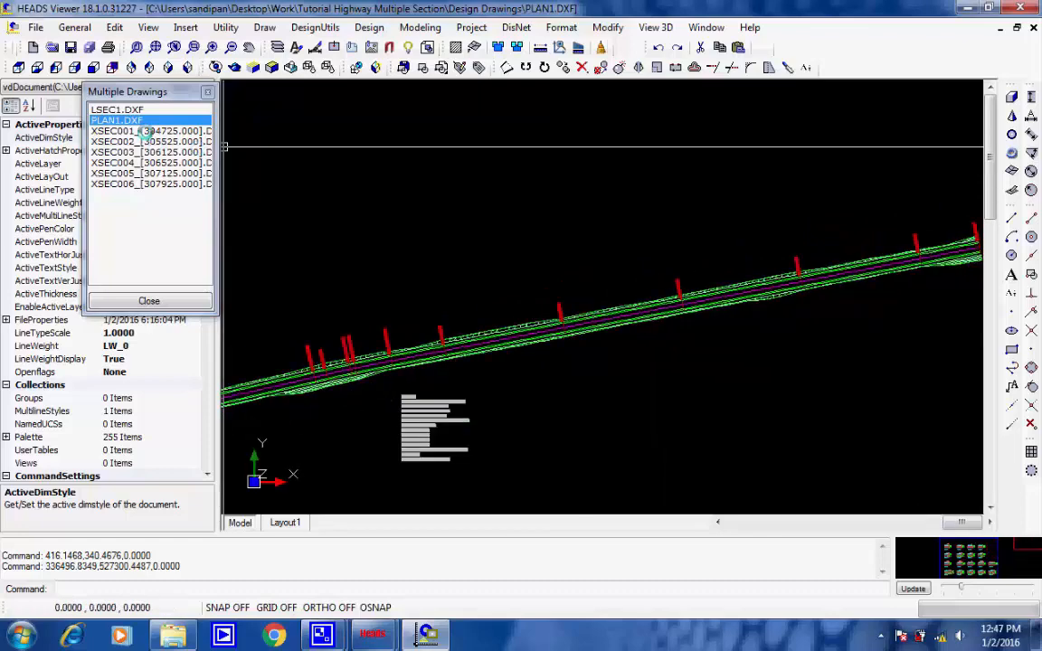
Step: Display the cross section drawing XSEC001_[304725.000] and examine the section profiles and level tables, including the one at chainage 305425.000
{"action": "left_click", "coordinate": [146, 131]}
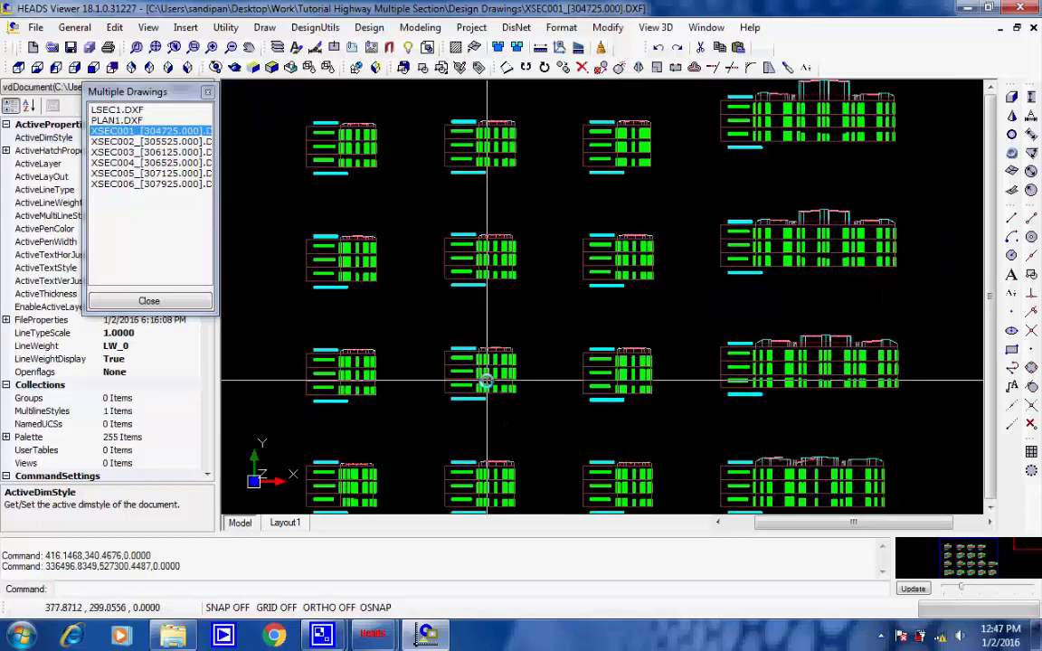
{"action": "scroll", "coordinate": [491, 367], "scroll_direction": "up", "scroll_amount": 5}
{"action": "scroll", "coordinate": [503, 318], "scroll_direction": "up", "scroll_amount": 4}
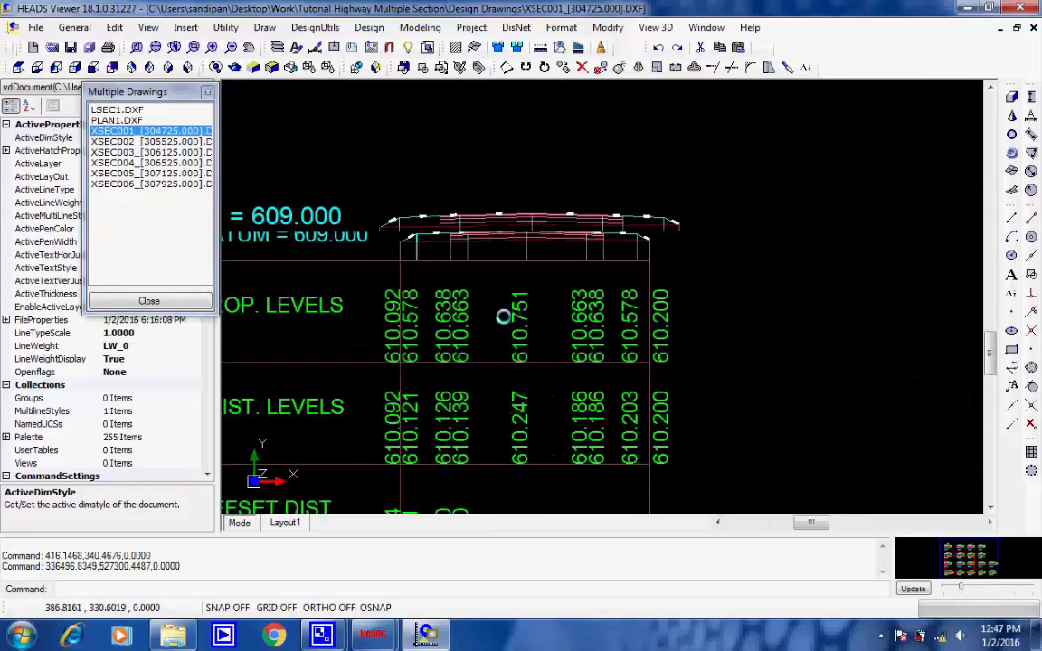
{"action": "scroll", "coordinate": [503, 318], "scroll_direction": "down", "scroll_amount": 6}
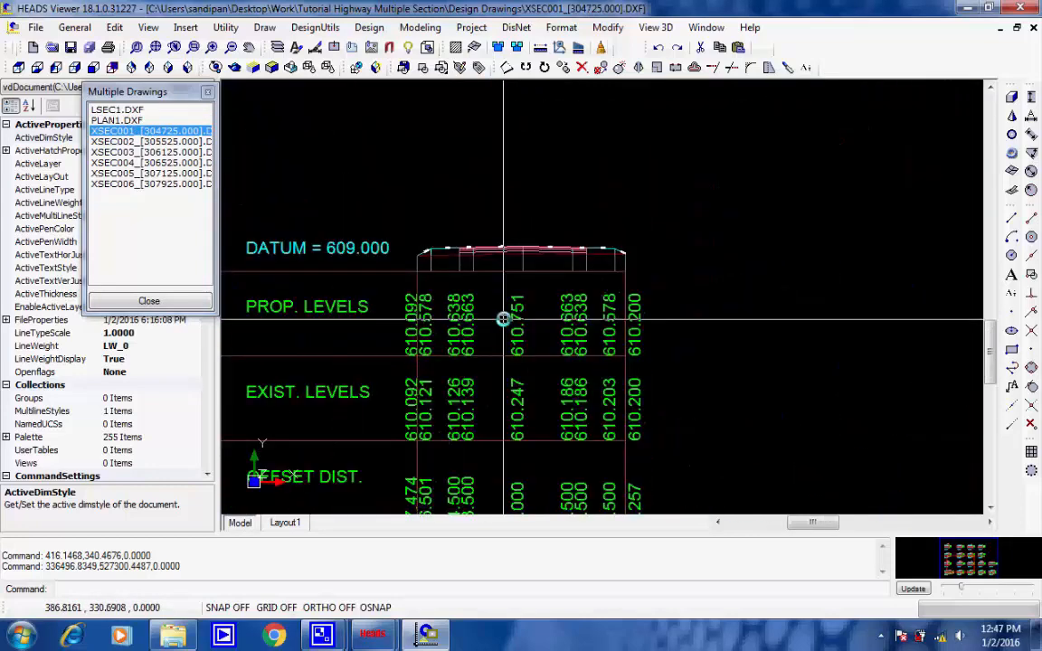
{"action": "scroll", "coordinate": [707, 312], "scroll_direction": "down", "scroll_amount": 6}
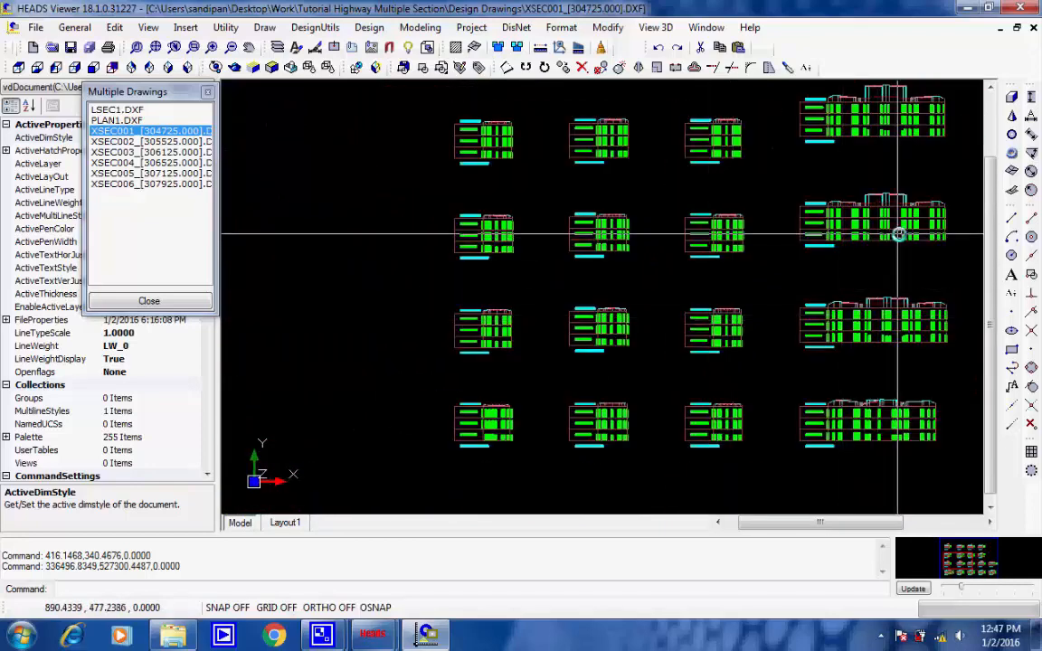
{"action": "scroll", "coordinate": [906, 208], "scroll_direction": "up", "scroll_amount": 5}
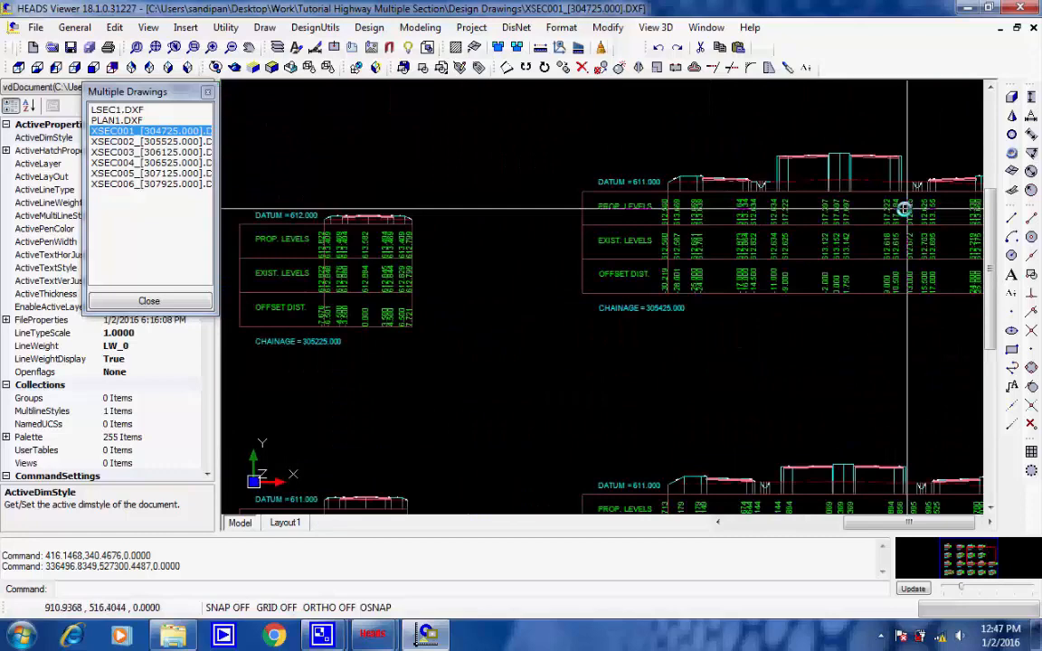
{"action": "middle_click_drag", "start_coordinate": [906, 208], "coordinate": [648, 231]}
{"action": "scroll", "coordinate": [550, 236], "scroll_direction": "up", "scroll_amount": 2}
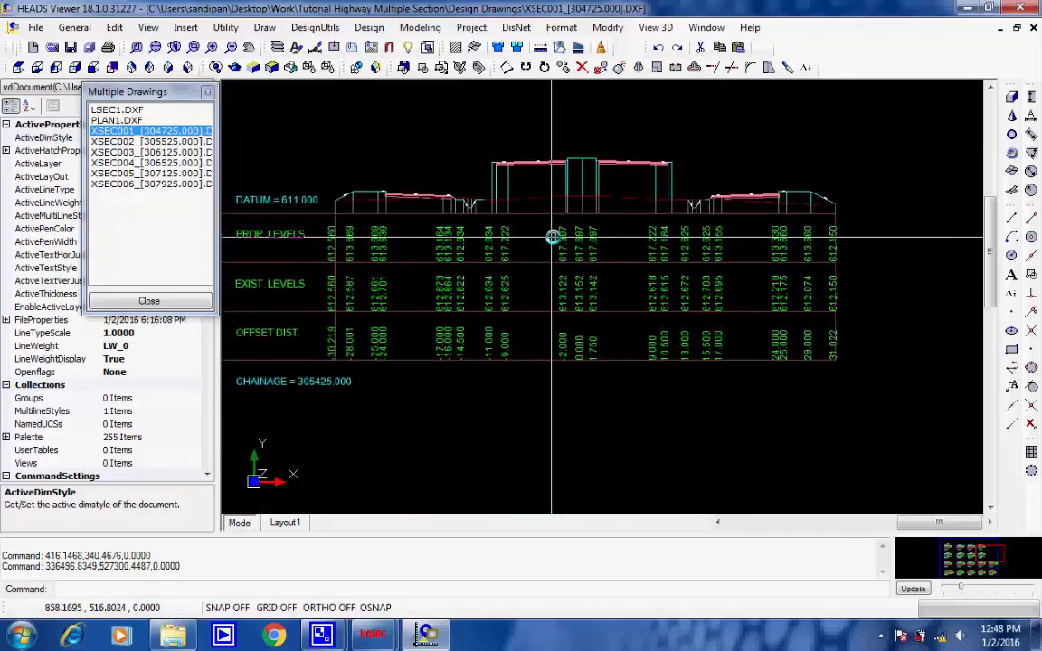
{"action": "middle_click_drag", "start_coordinate": [553, 237], "coordinate": [642, 240]}
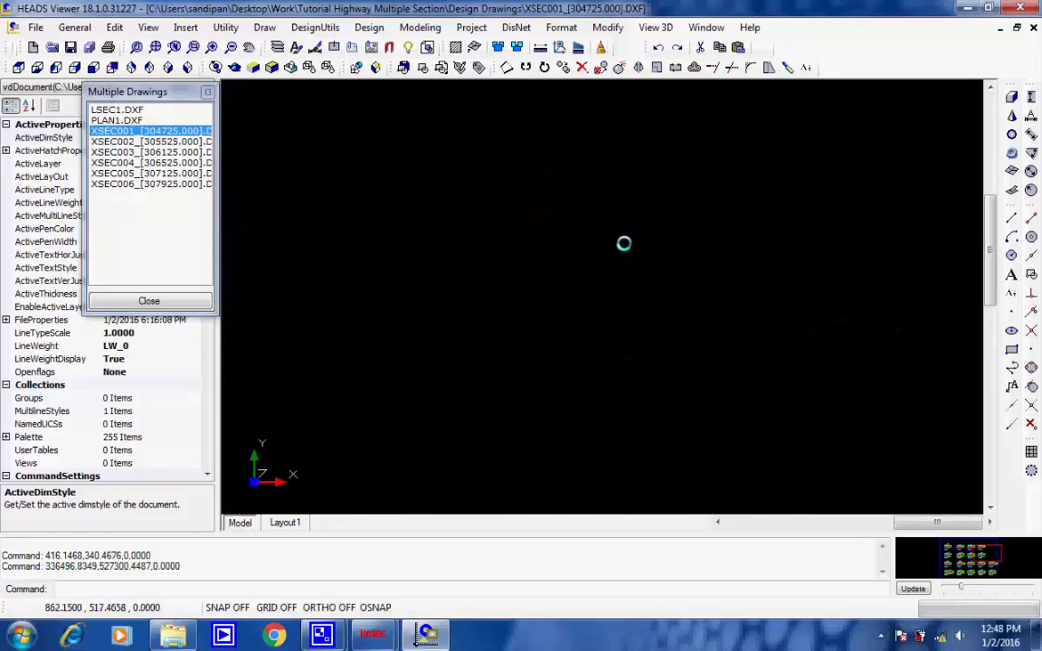
Step: Display the remaining cross section drawings XSEC002 to XSEC006 one after another and examine their section layouts
{"action": "left_click", "coordinate": [126, 142]}
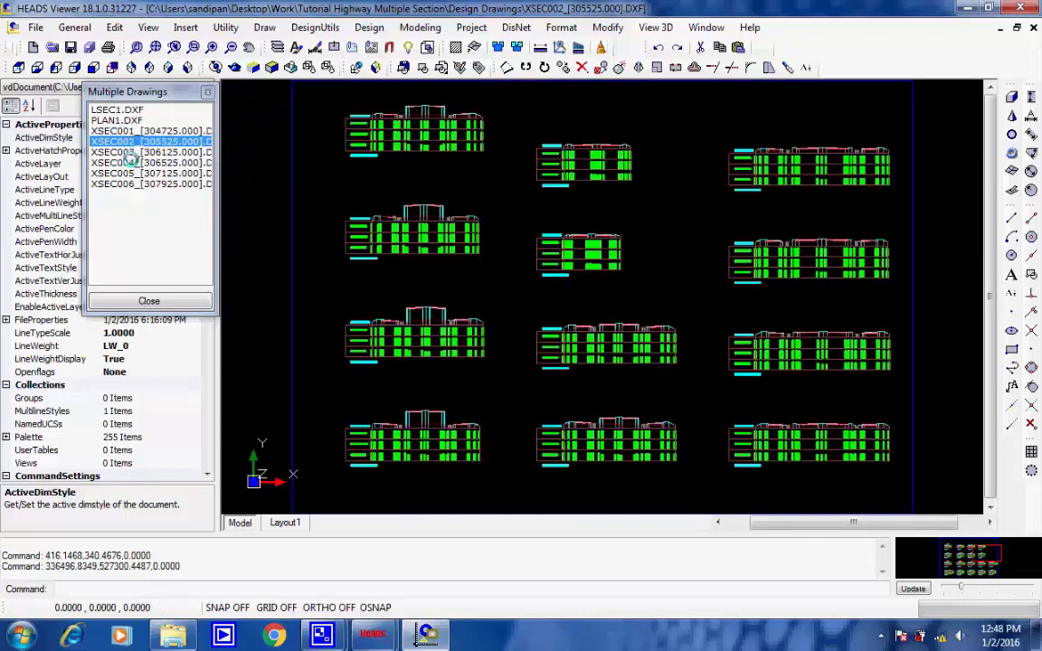
{"action": "left_click", "coordinate": [129, 153]}
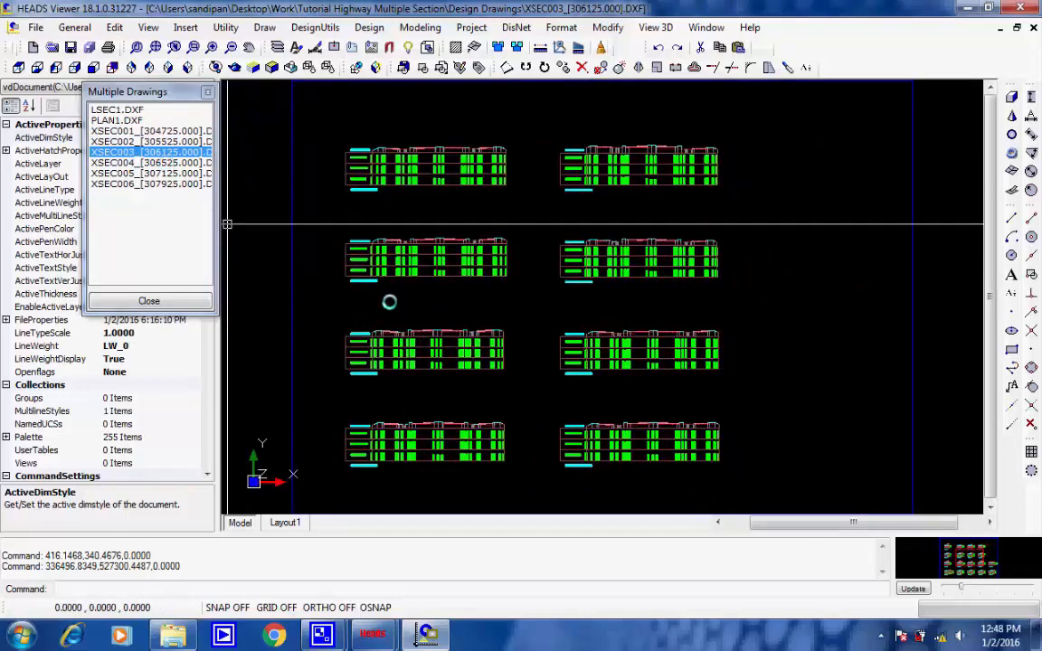
{"action": "scroll", "coordinate": [373, 253], "scroll_direction": "up", "scroll_amount": 5}
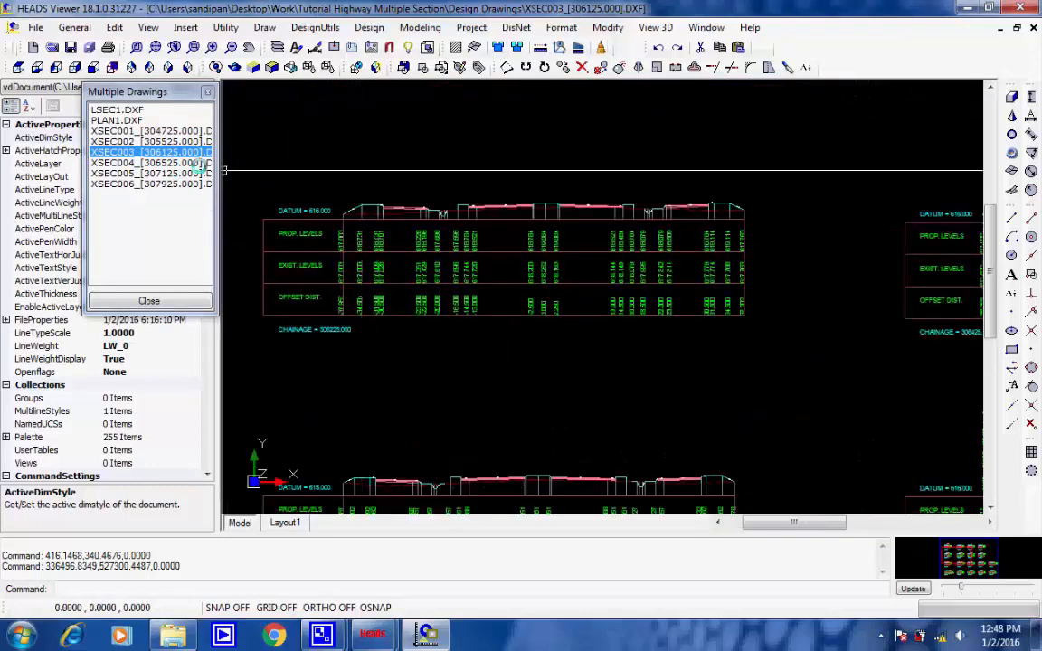
{"action": "left_click", "coordinate": [167, 163]}
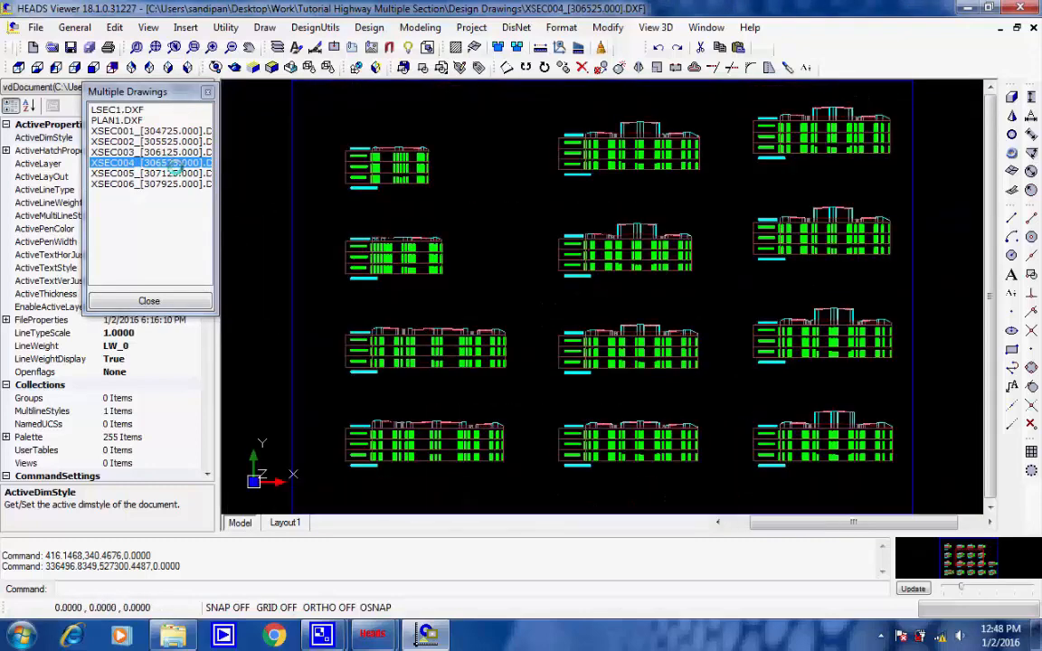
{"action": "left_click", "coordinate": [172, 173]}
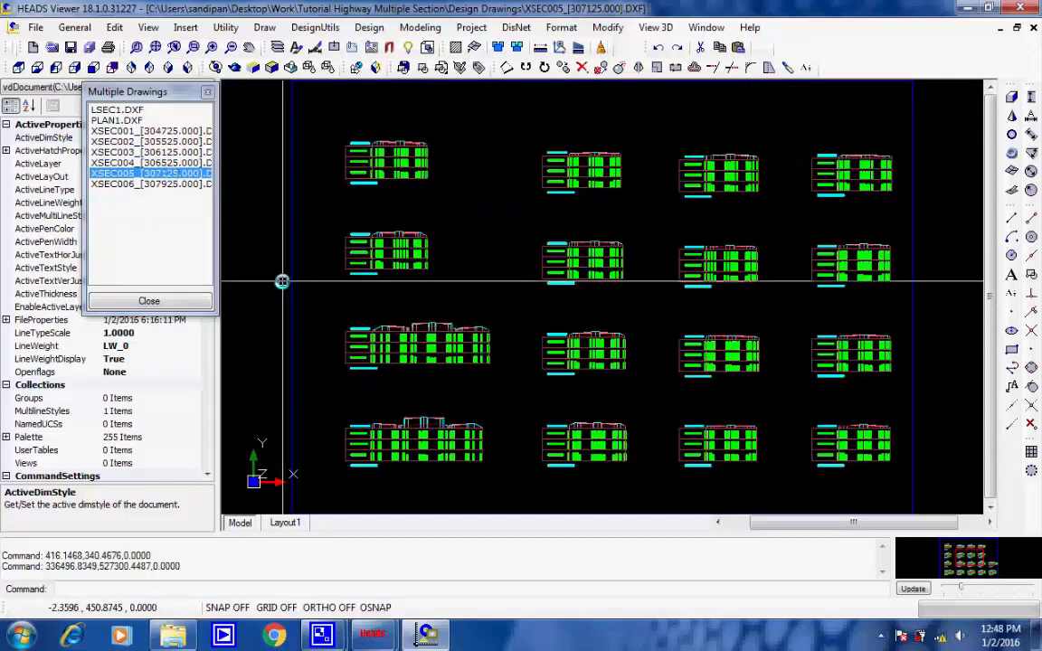
{"action": "left_click", "coordinate": [175, 184]}
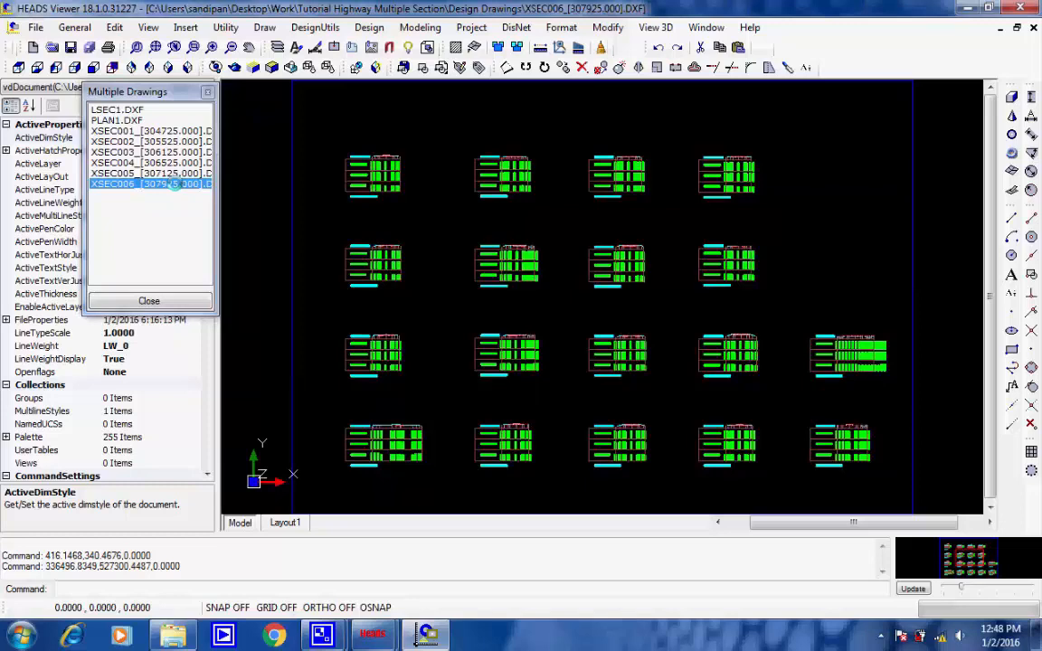
Step: Review the file formats offered for saving the XSEC006_[307925.000] drawing under another type, without saving it
{"action": "left_click", "coordinate": [34, 26]}
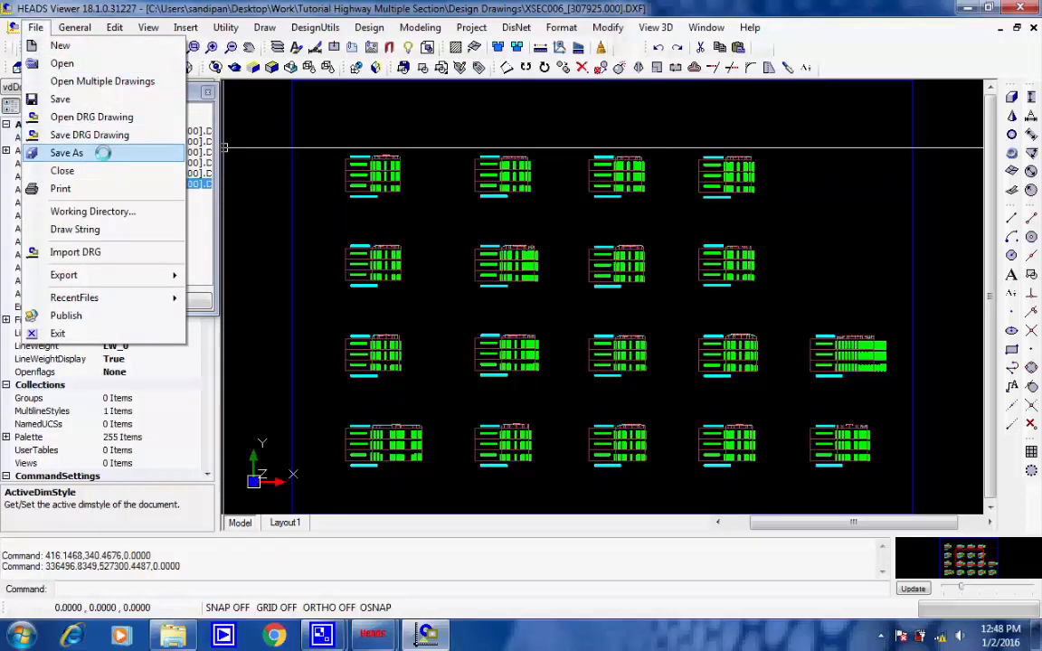
{"action": "left_click", "coordinate": [103, 153]}
{"action": "left_click", "coordinate": [497, 344]}
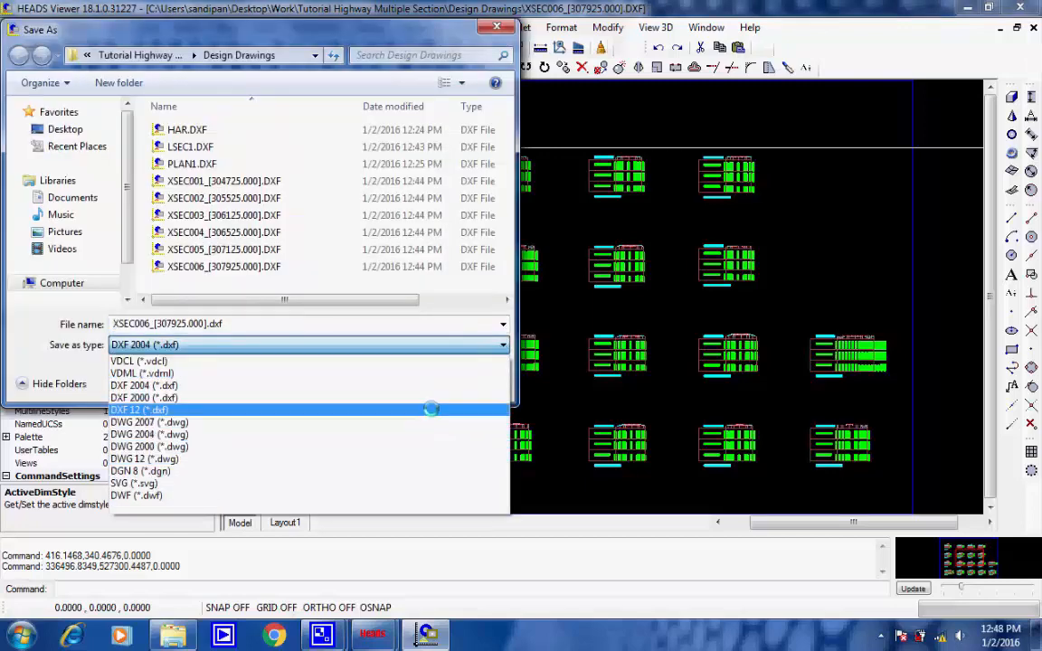
{"action": "left_click", "coordinate": [432, 344]}
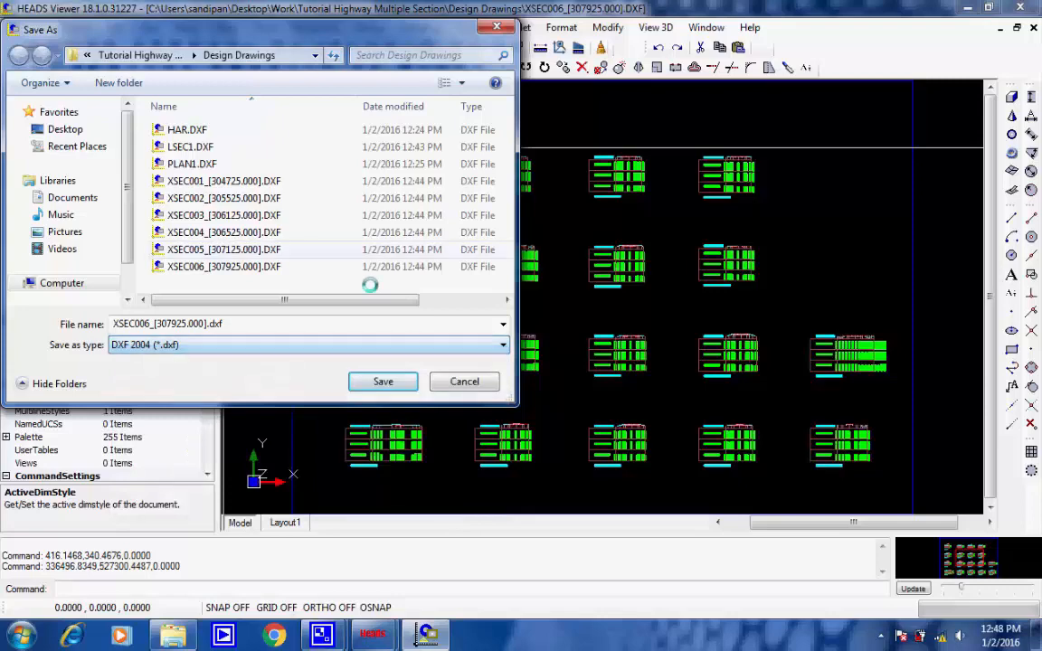
{"action": "left_click", "coordinate": [452, 381]}
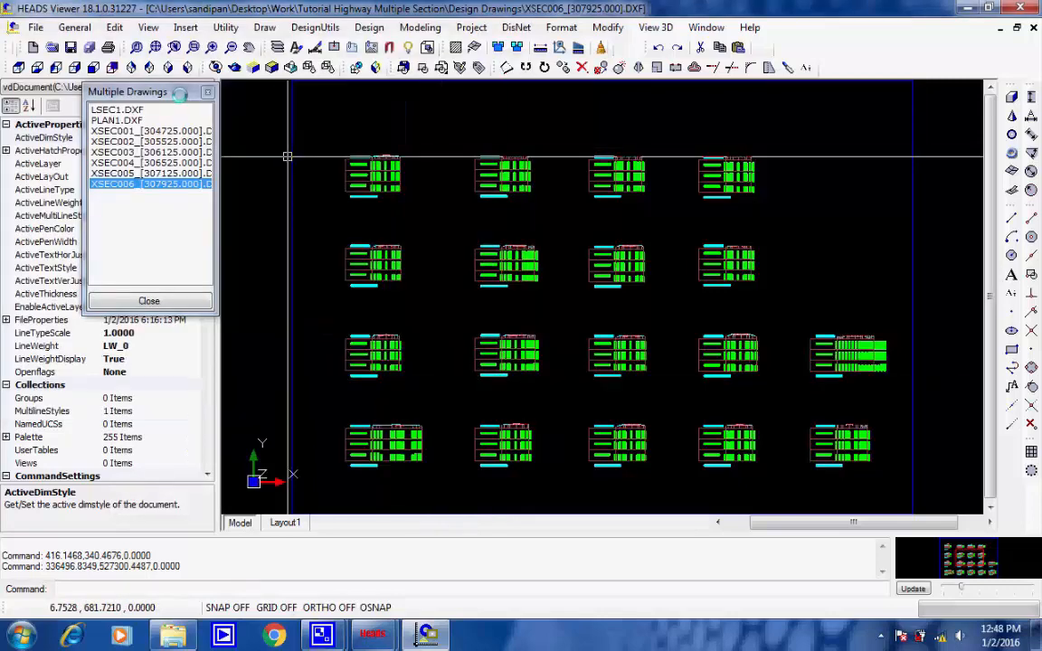
Step: Close the list of multiple drawings without saving the drawings and exit the drawing viewer
{"action": "left_click", "coordinate": [207, 91]}
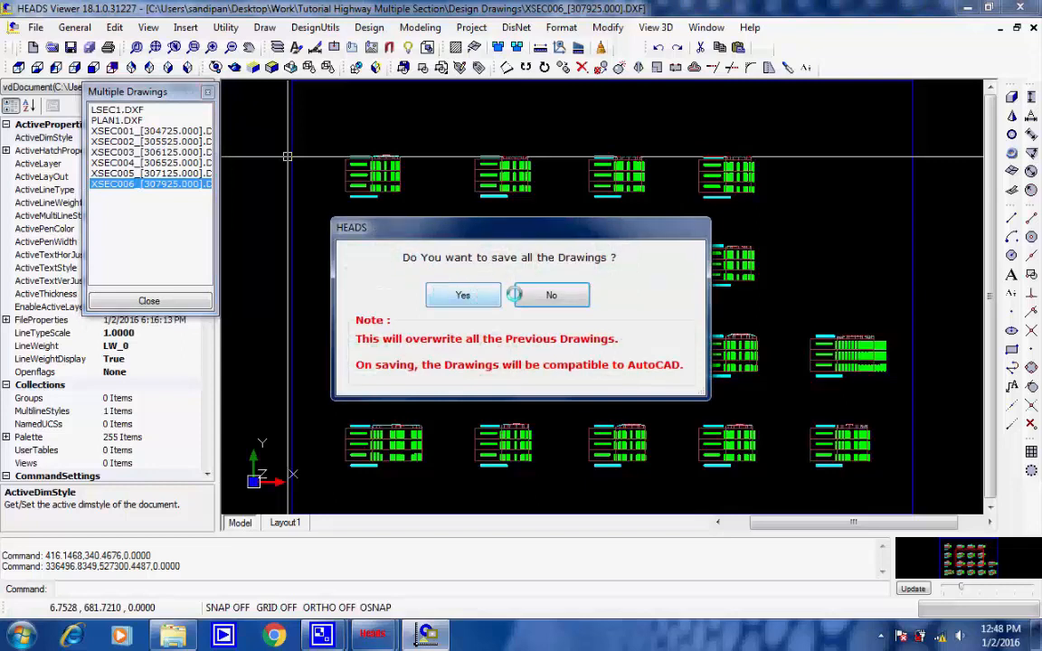
{"action": "left_click", "coordinate": [553, 295]}
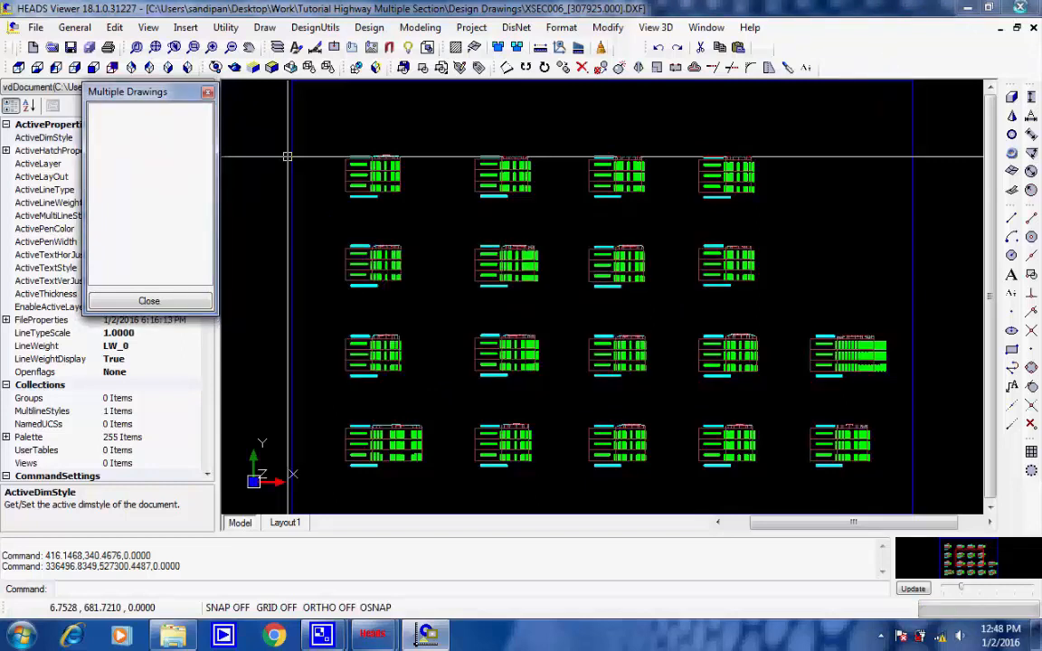
{"action": "left_click", "coordinate": [1022, 7]}
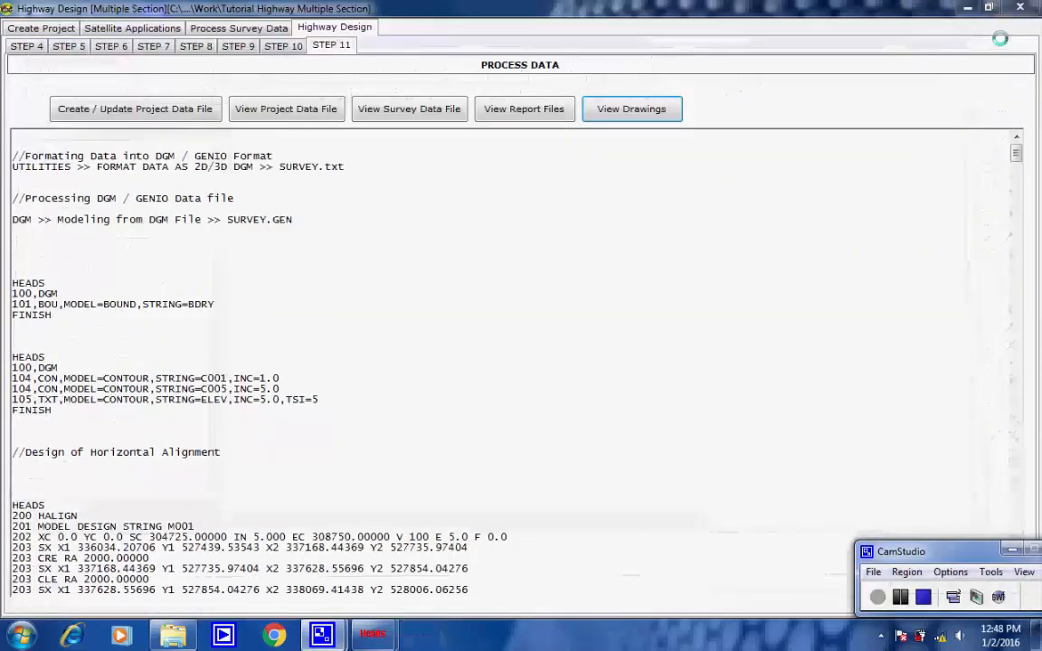
Step: Close the multiple section highway design project, saving its project data file
{"action": "left_click", "coordinate": [1018, 7]}
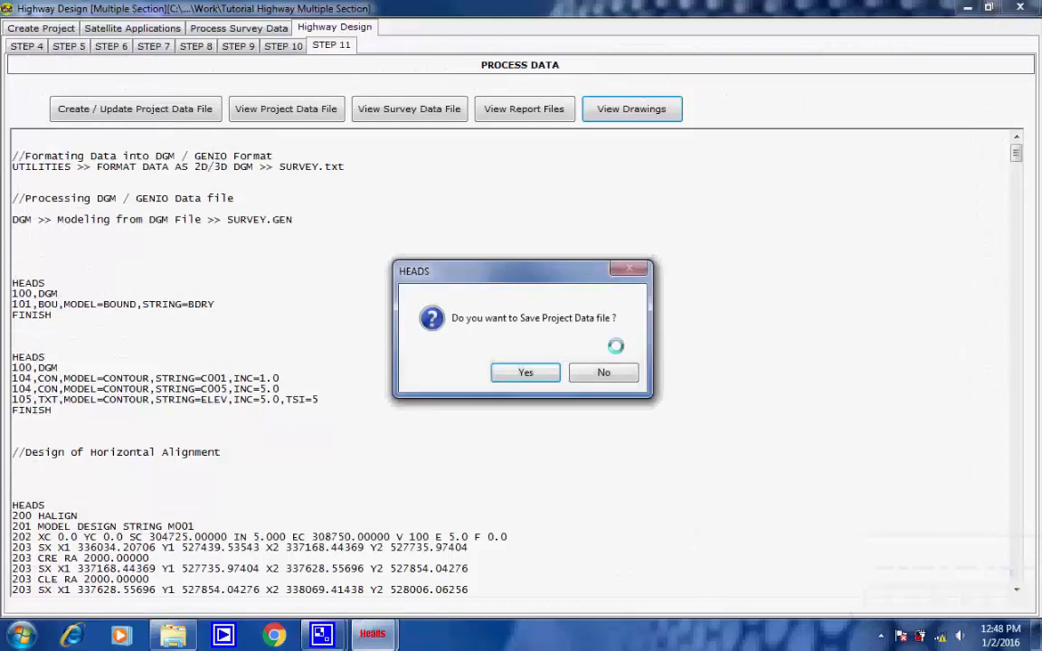
{"action": "key", "text": "Return"}
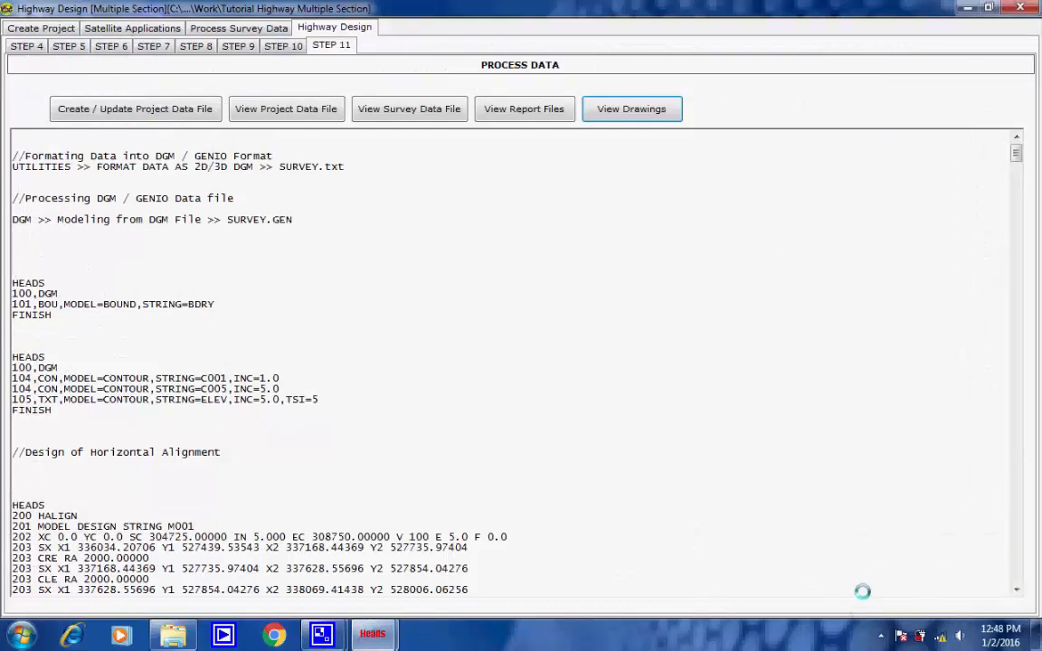
{"action": "left_click", "coordinate": [879, 635]}
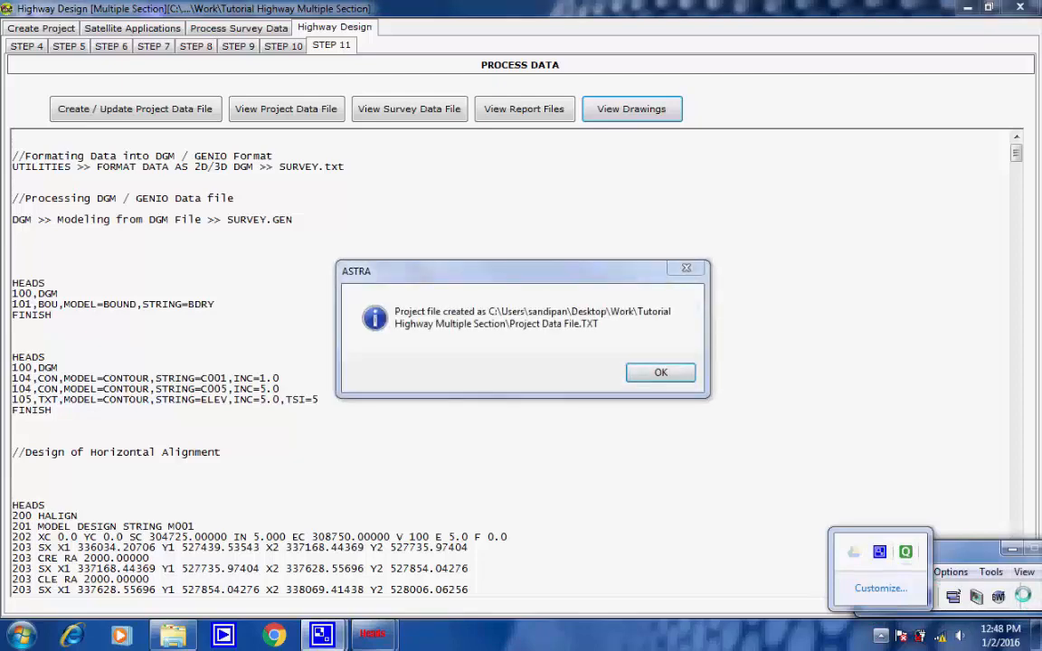
{"action": "left_click", "coordinate": [660, 371]}
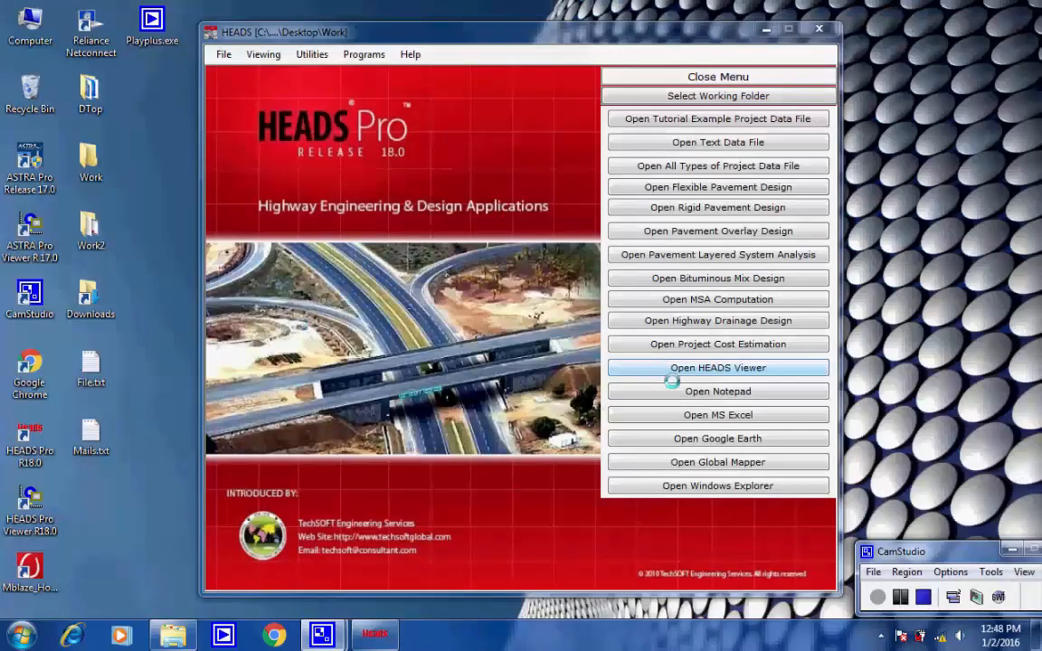